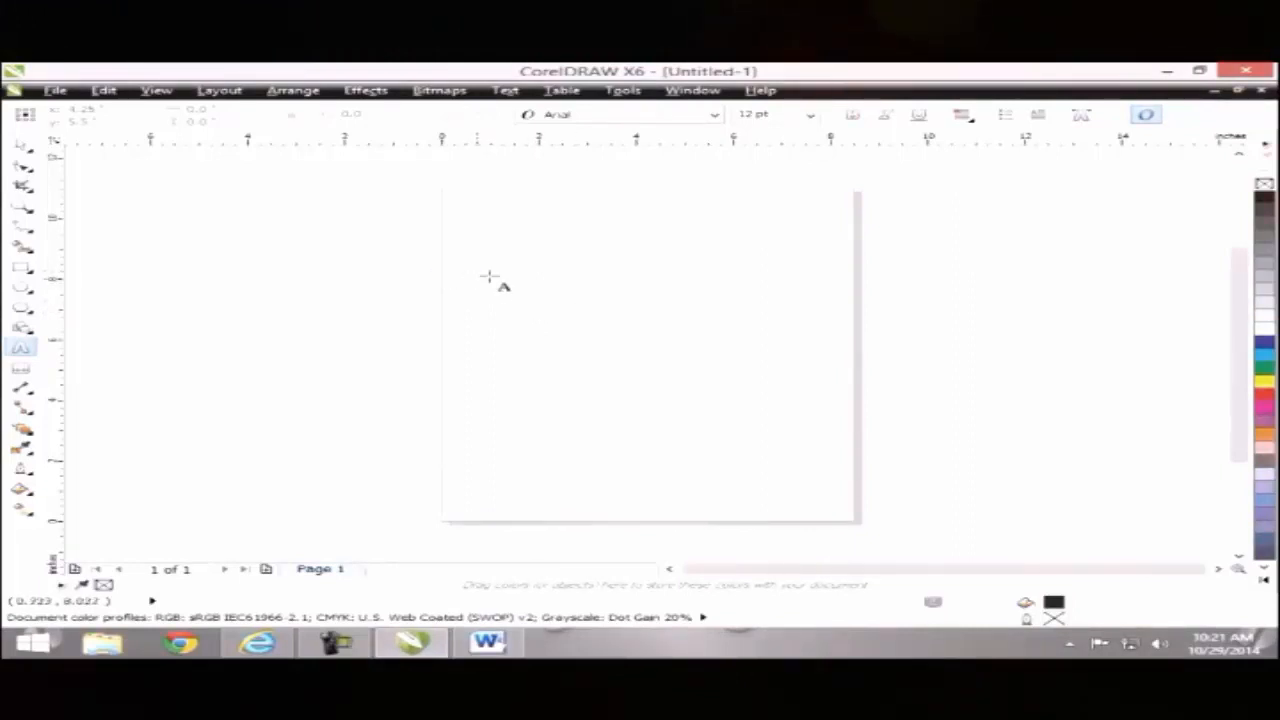
Step: Type a person's full name as a line of artistic text near the page's upper left
click(507, 91)
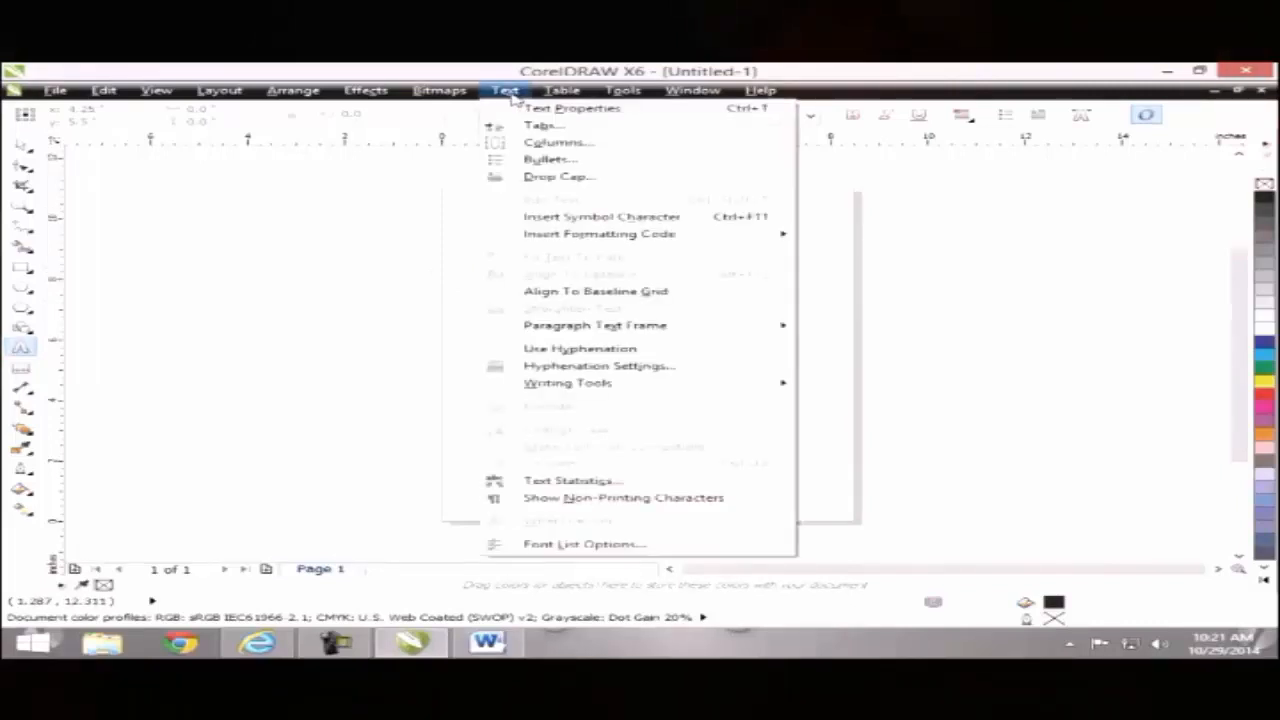
click(360, 303)
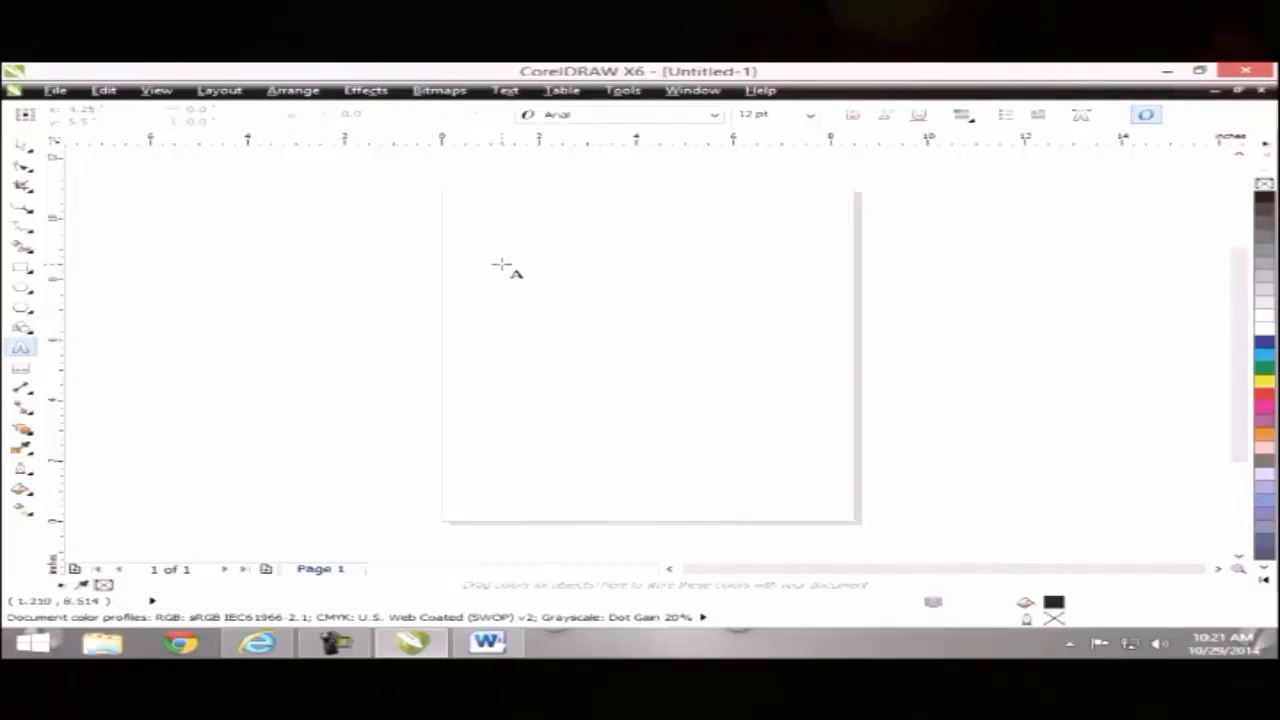
click(458, 266)
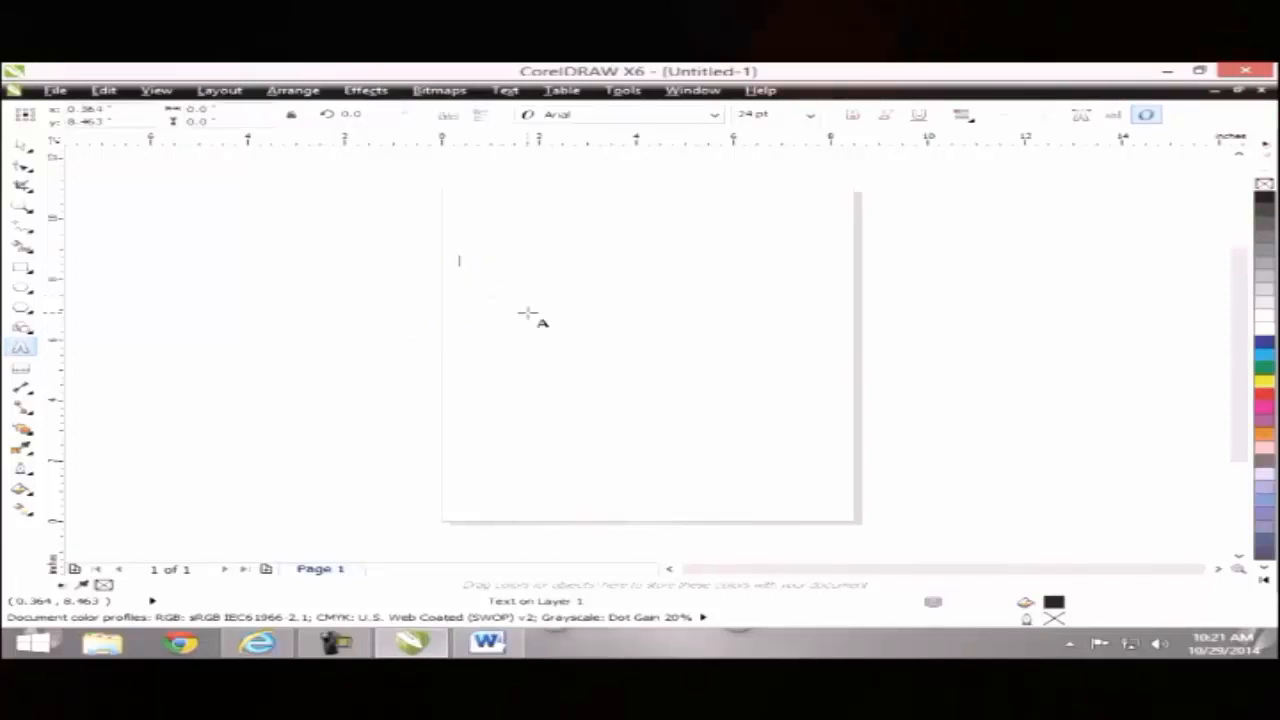
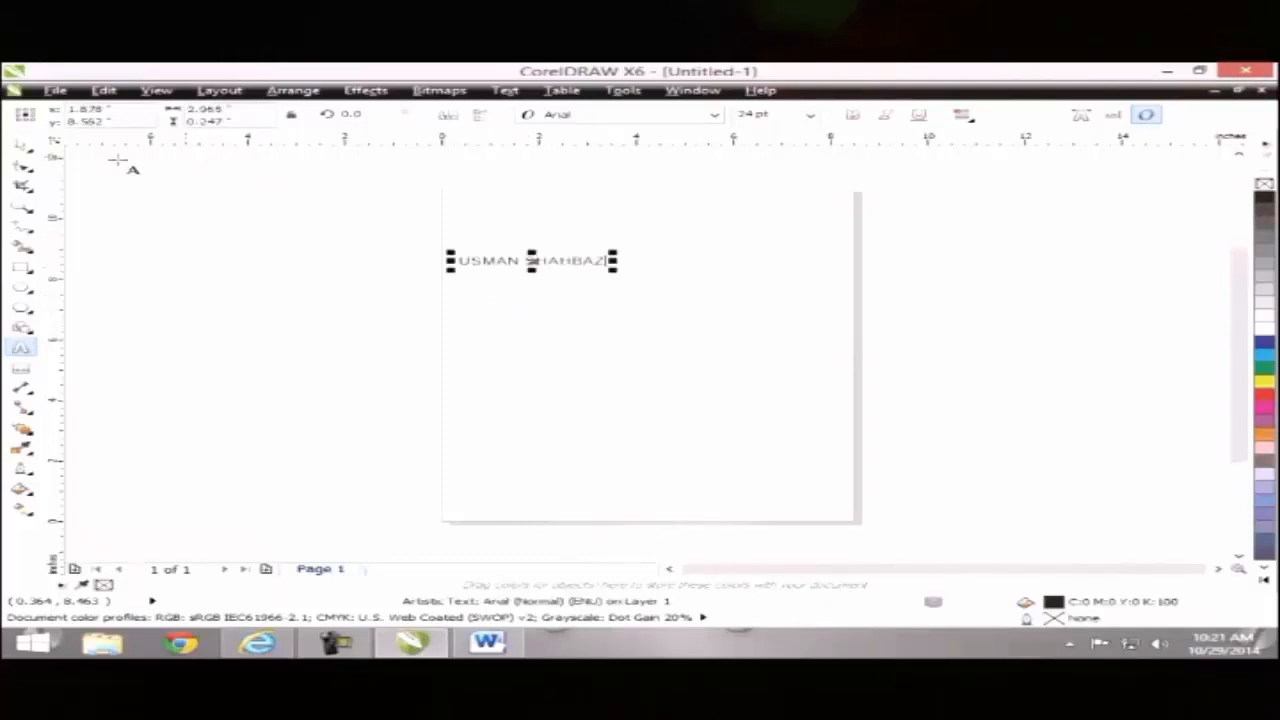
Step: Make the name bold, enlarge it to about 77.5 pt and move it toward the top centre
click(21, 145)
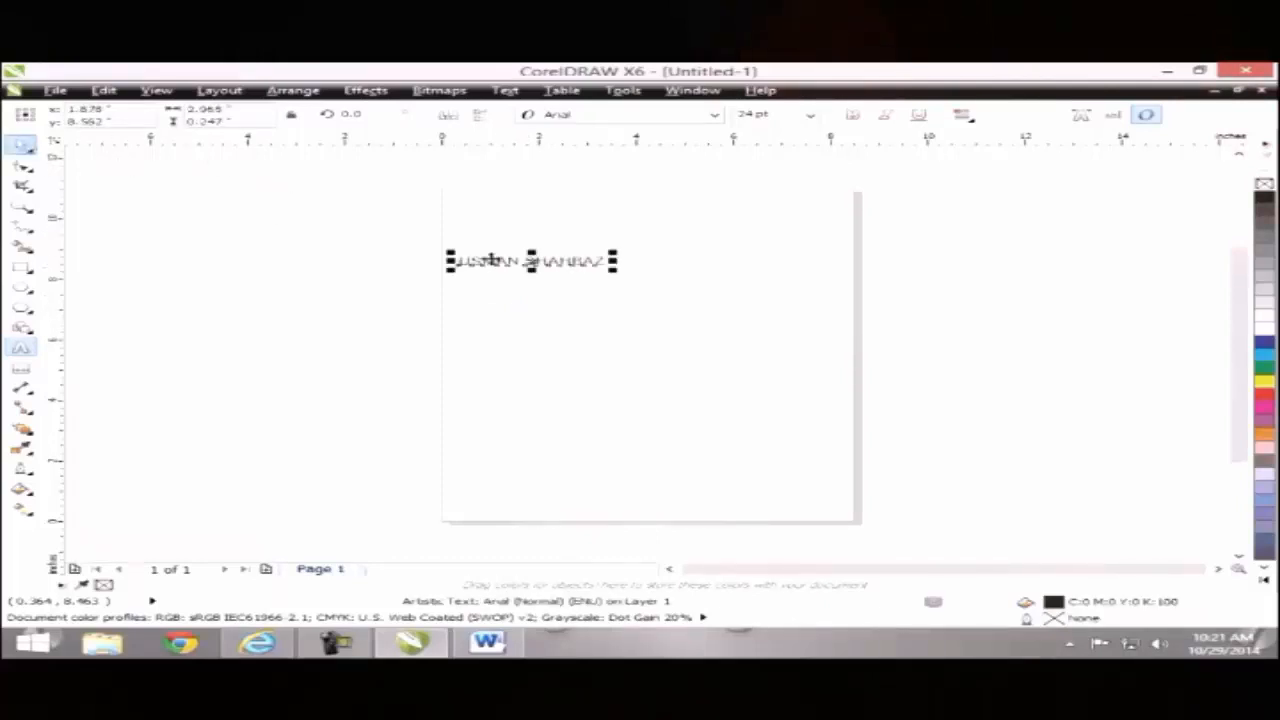
click(851, 116)
drag(615, 268, 745, 358)
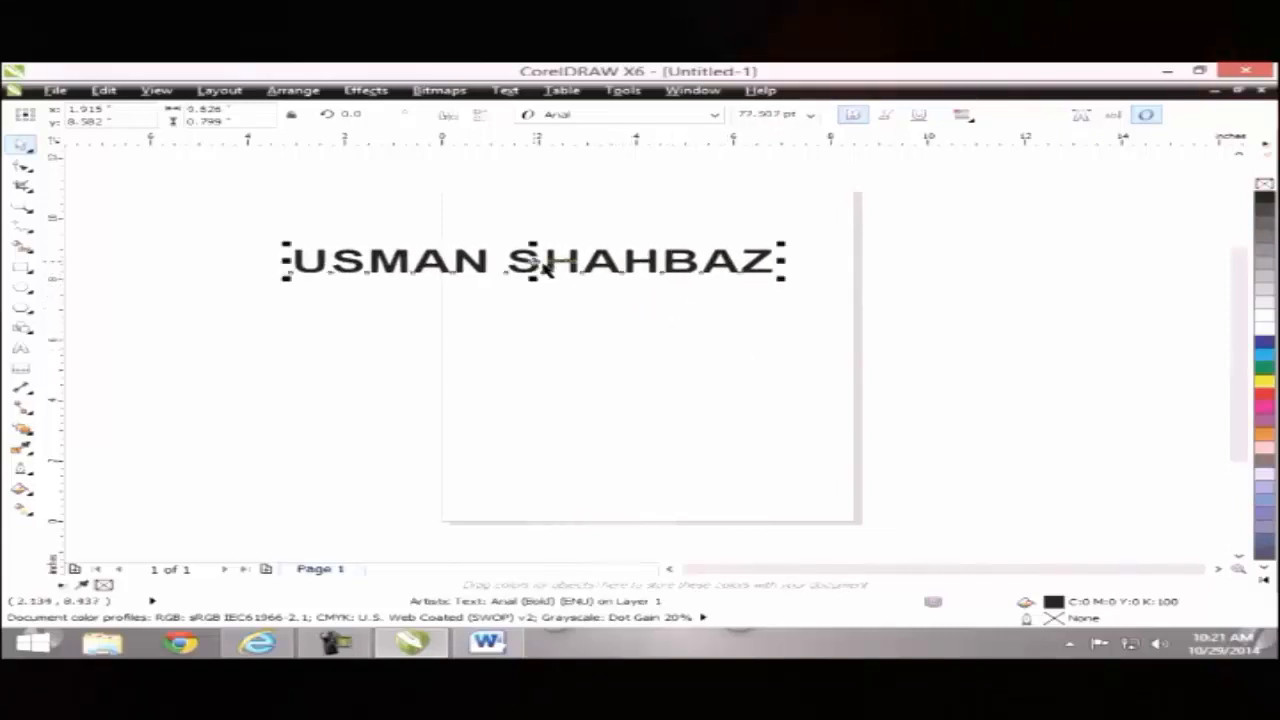
drag(545, 268, 673, 300)
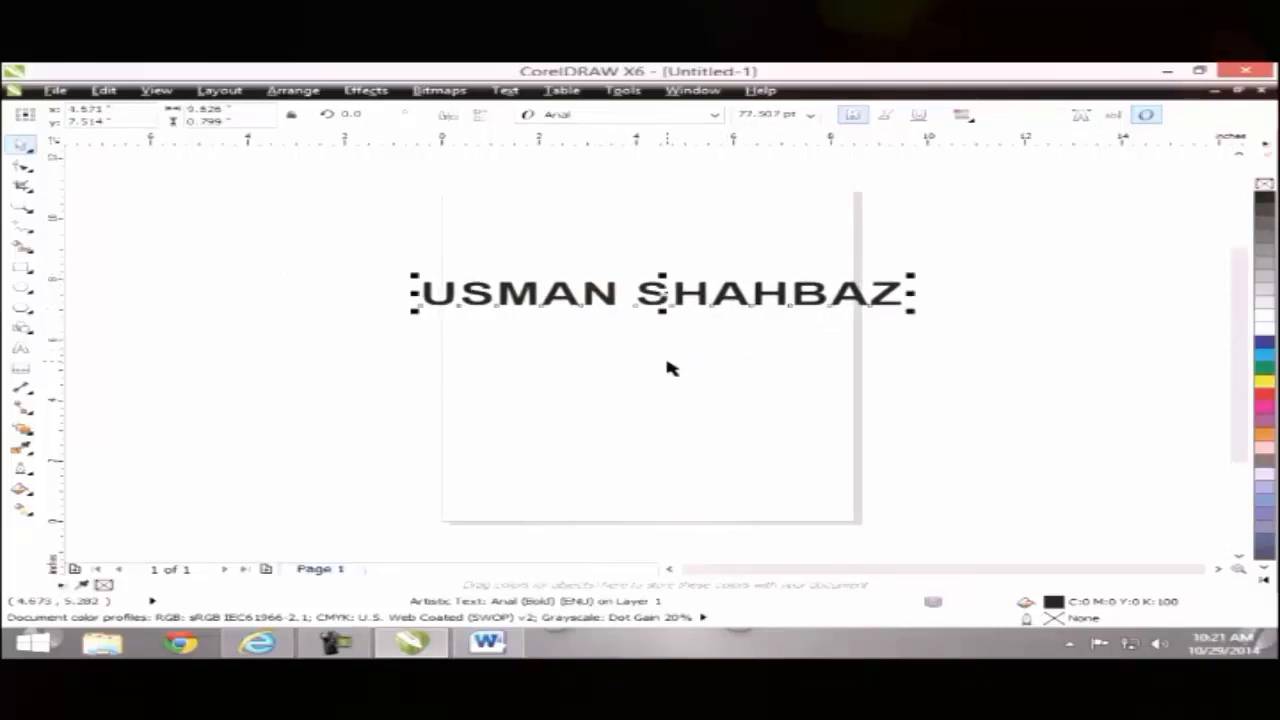
Step: Switch the page to landscape and reposition the name near the page centre
click(651, 437)
click(656, 298)
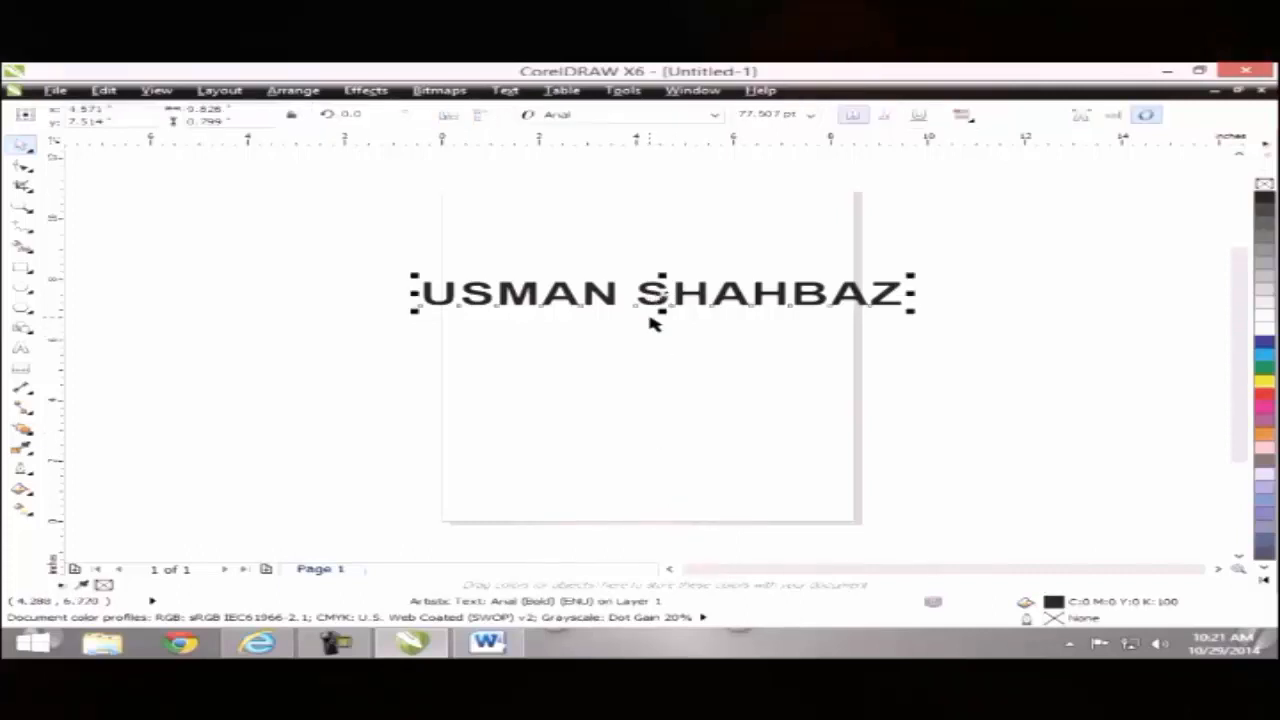
click(370, 282)
click(420, 117)
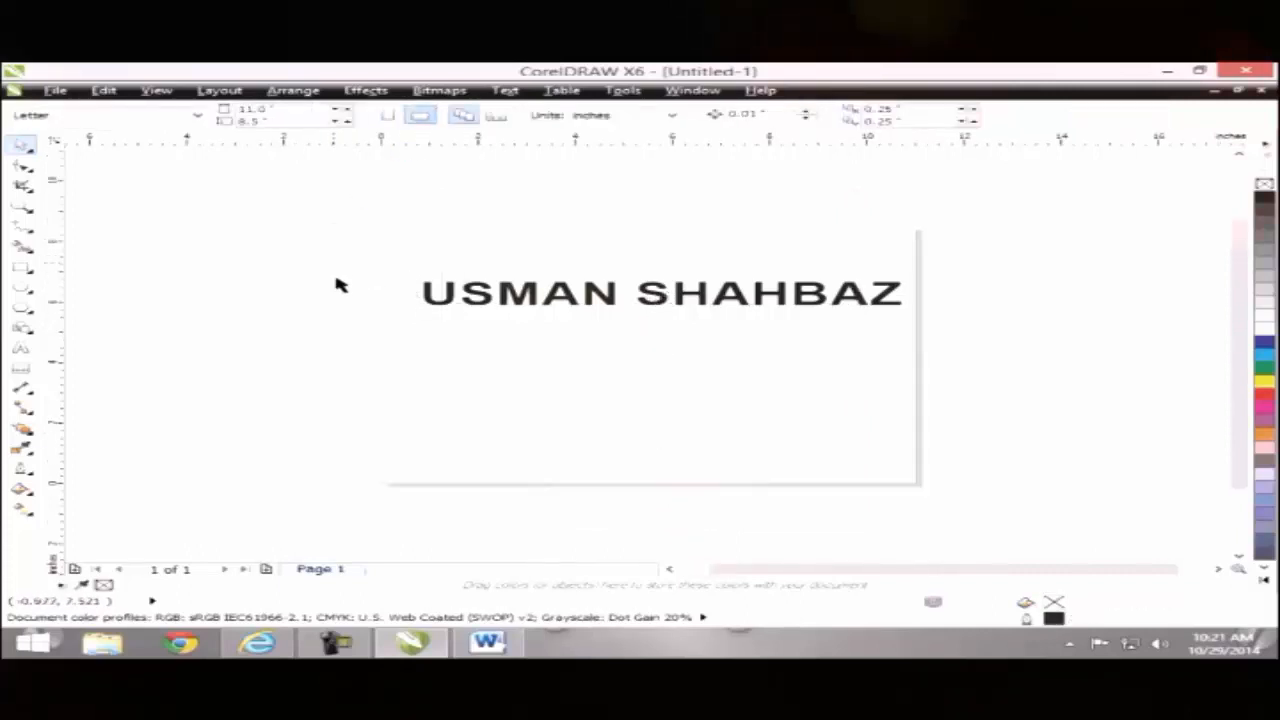
drag(572, 310, 553, 347)
click(388, 362)
click(500, 340)
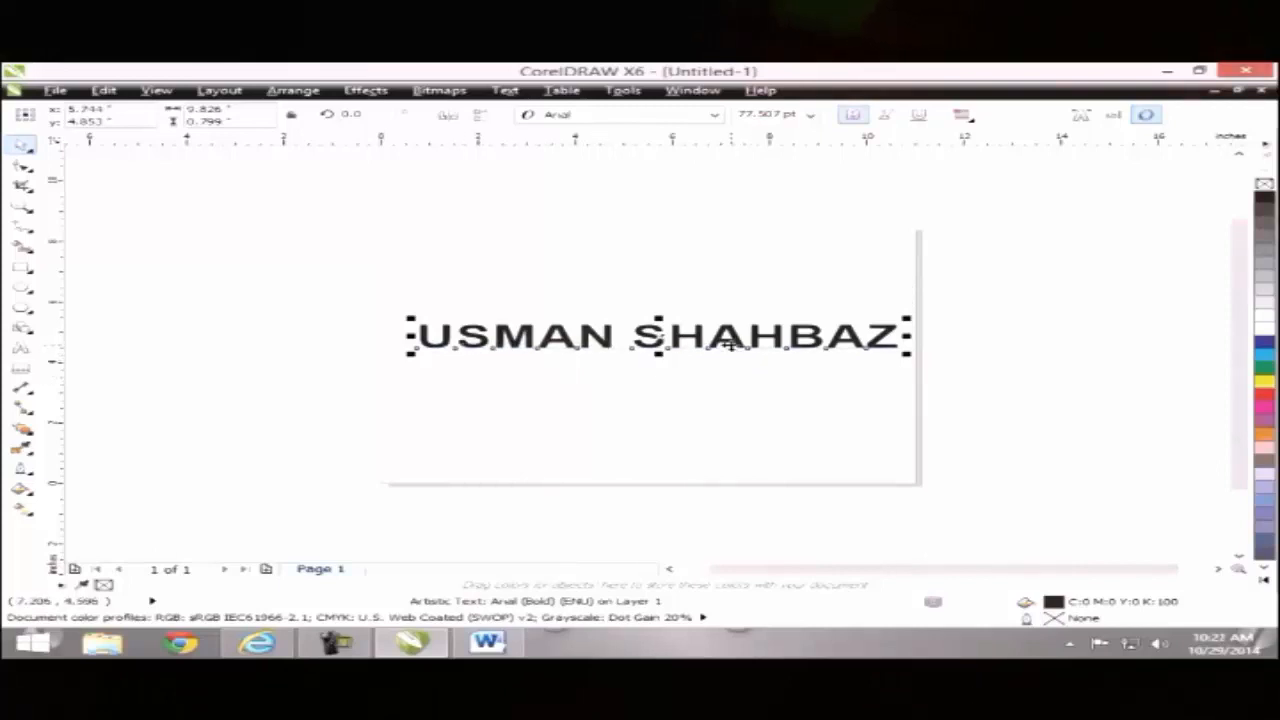
drag(729, 343, 502, 312)
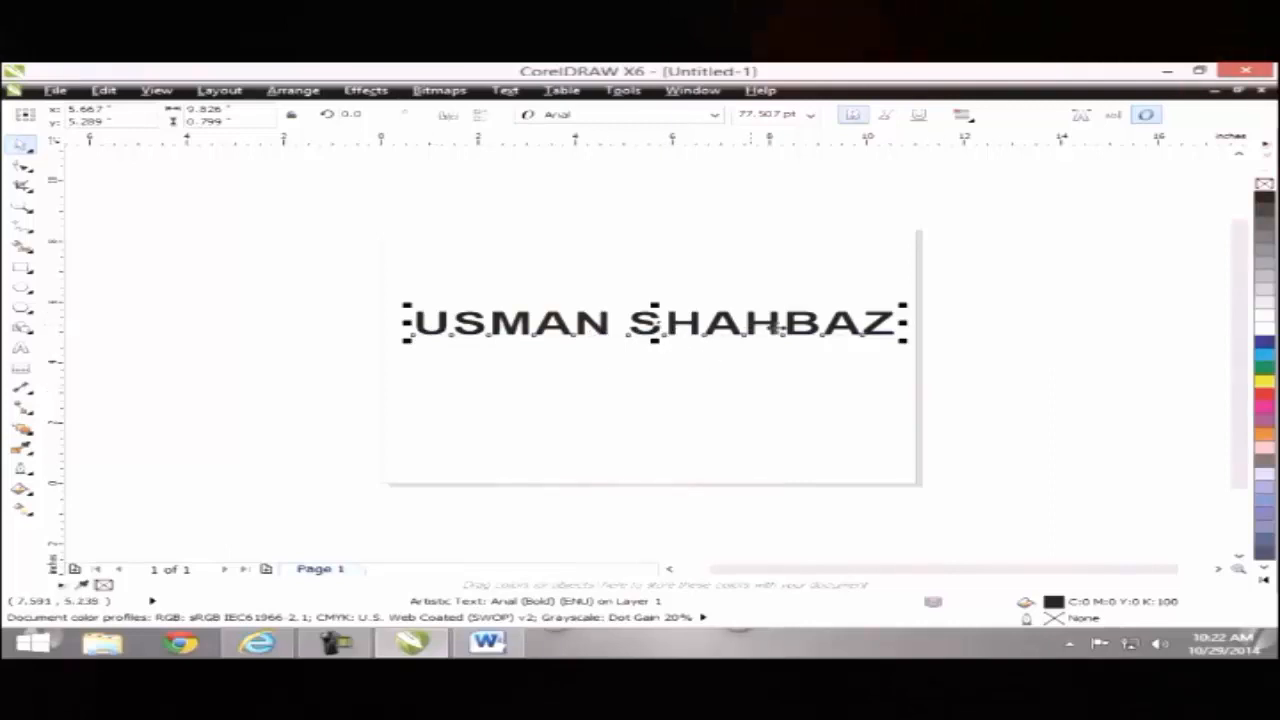
drag(775, 328, 707, 344)
Step: Use Arrange > Break Artistic Text Apart to split the name into two bold 77.5 pt word objects
click(730, 387)
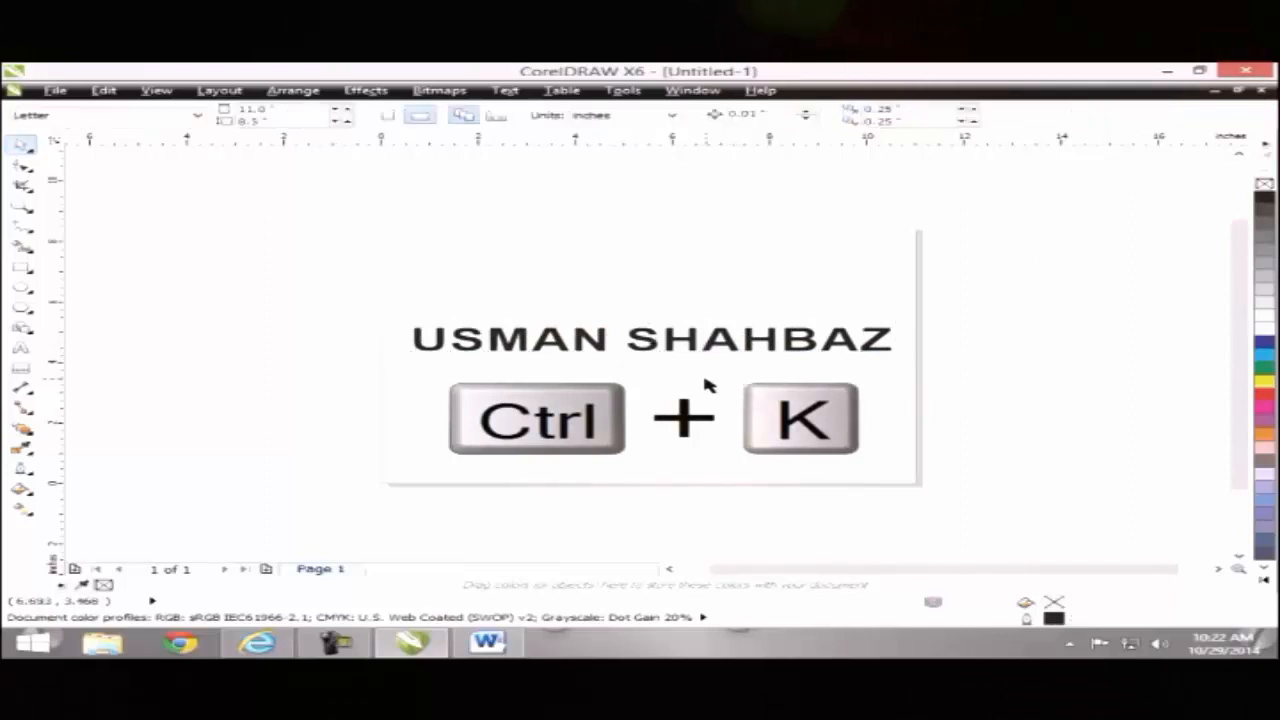
click(565, 350)
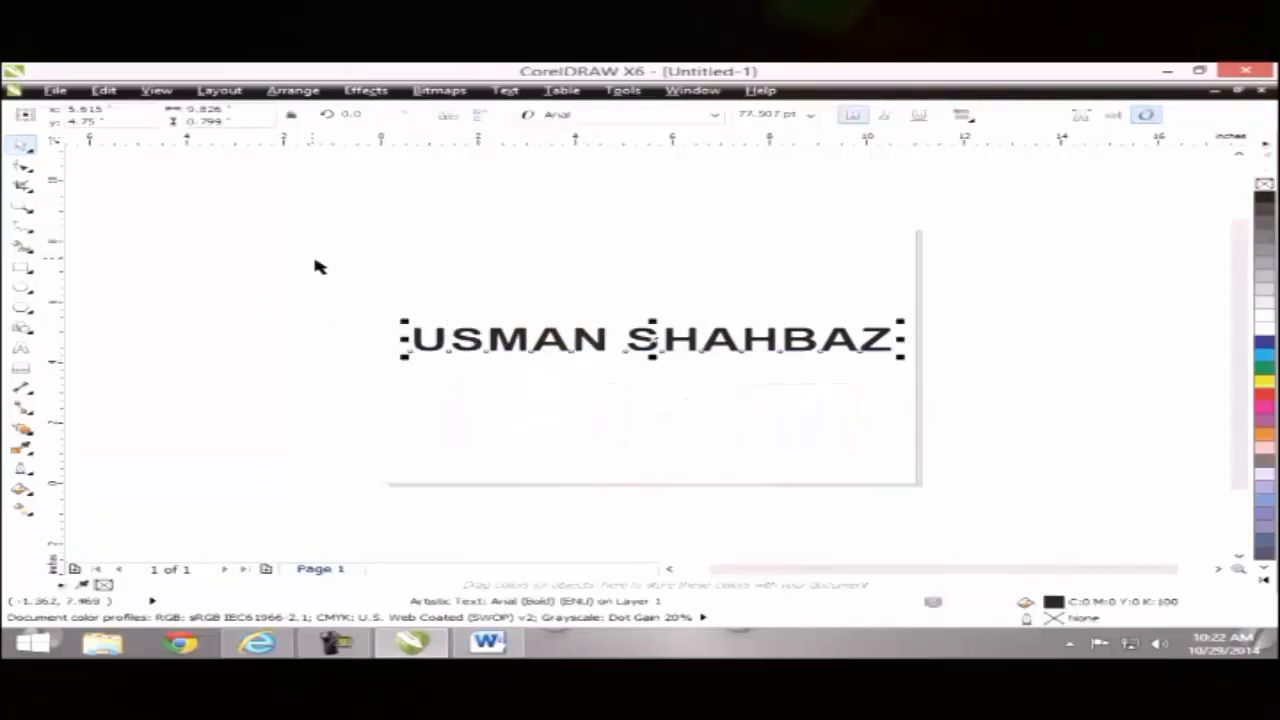
click(296, 94)
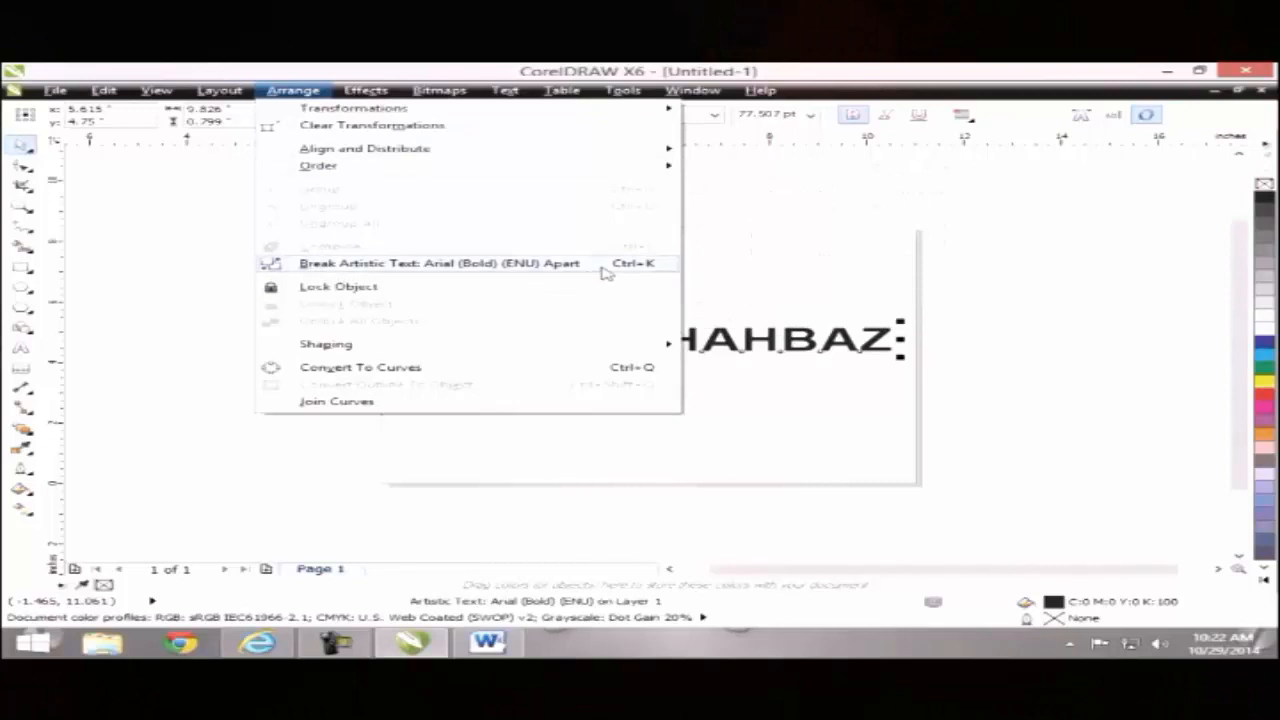
click(545, 264)
click(508, 350)
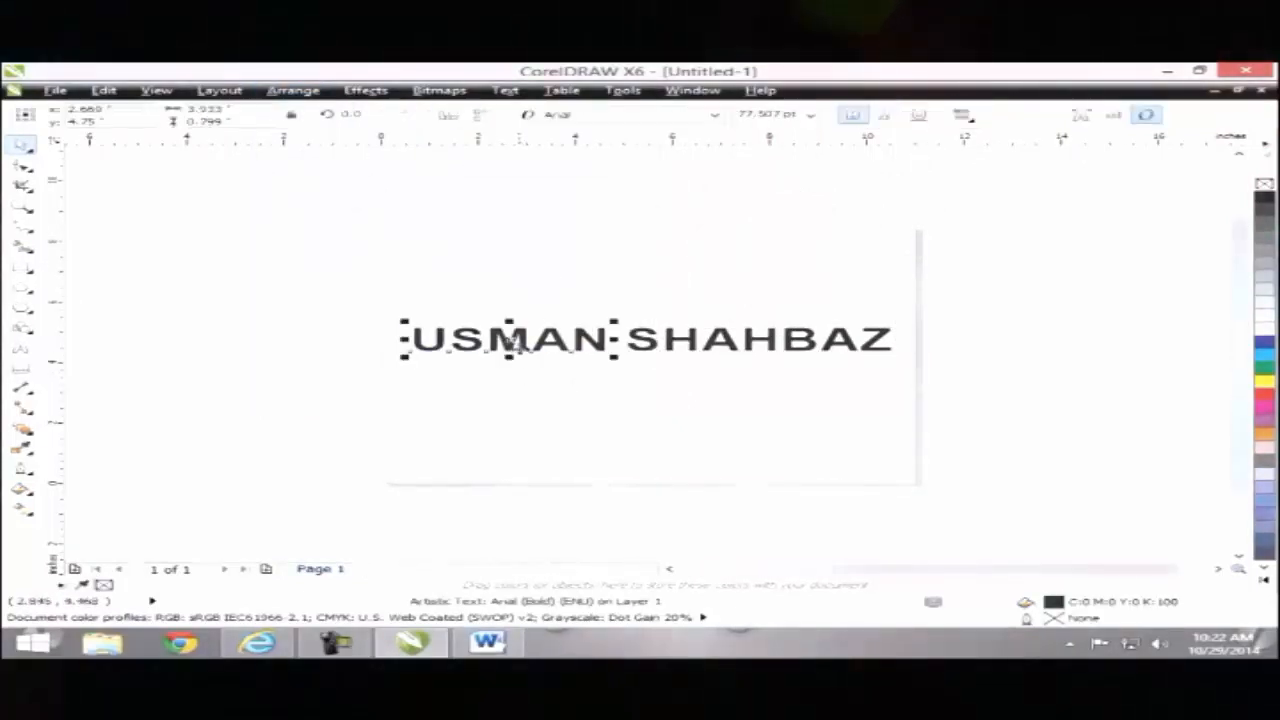
Step: Move the second word below the first and centre the first word above it
click(740, 345)
click(740, 345)
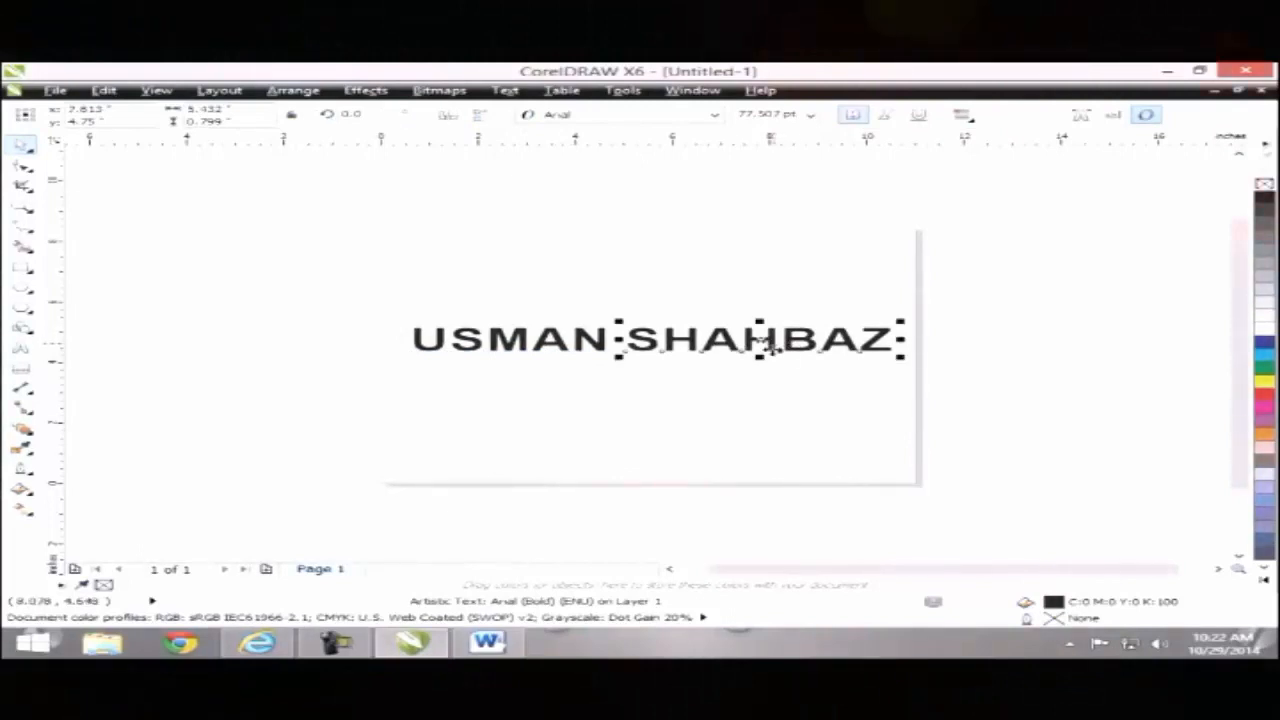
drag(760, 345, 622, 390)
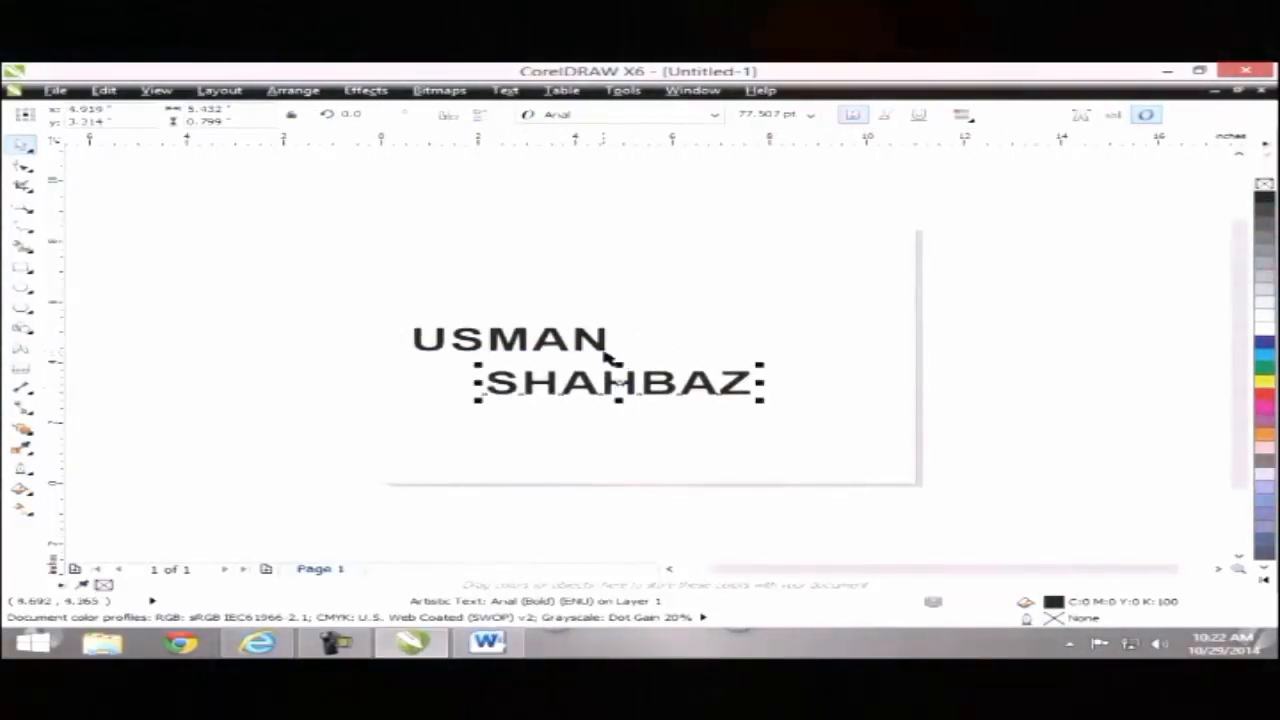
drag(574, 344, 660, 345)
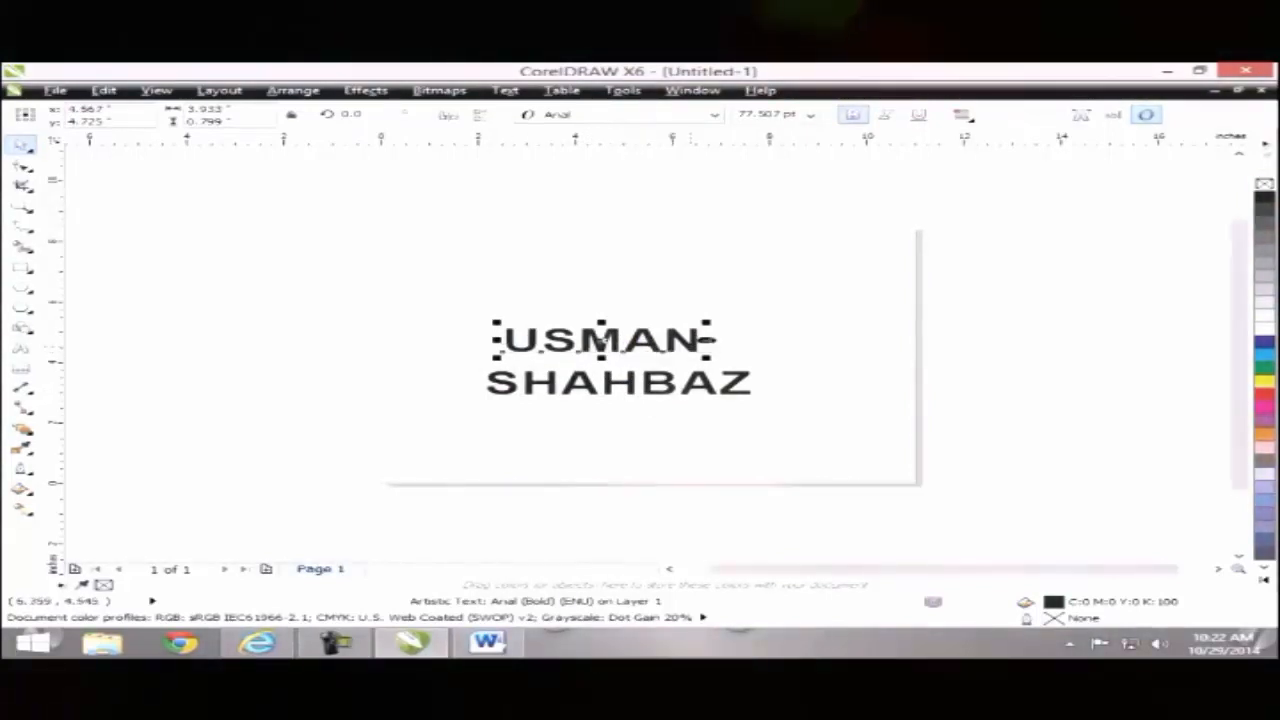
click(770, 343)
click(598, 340)
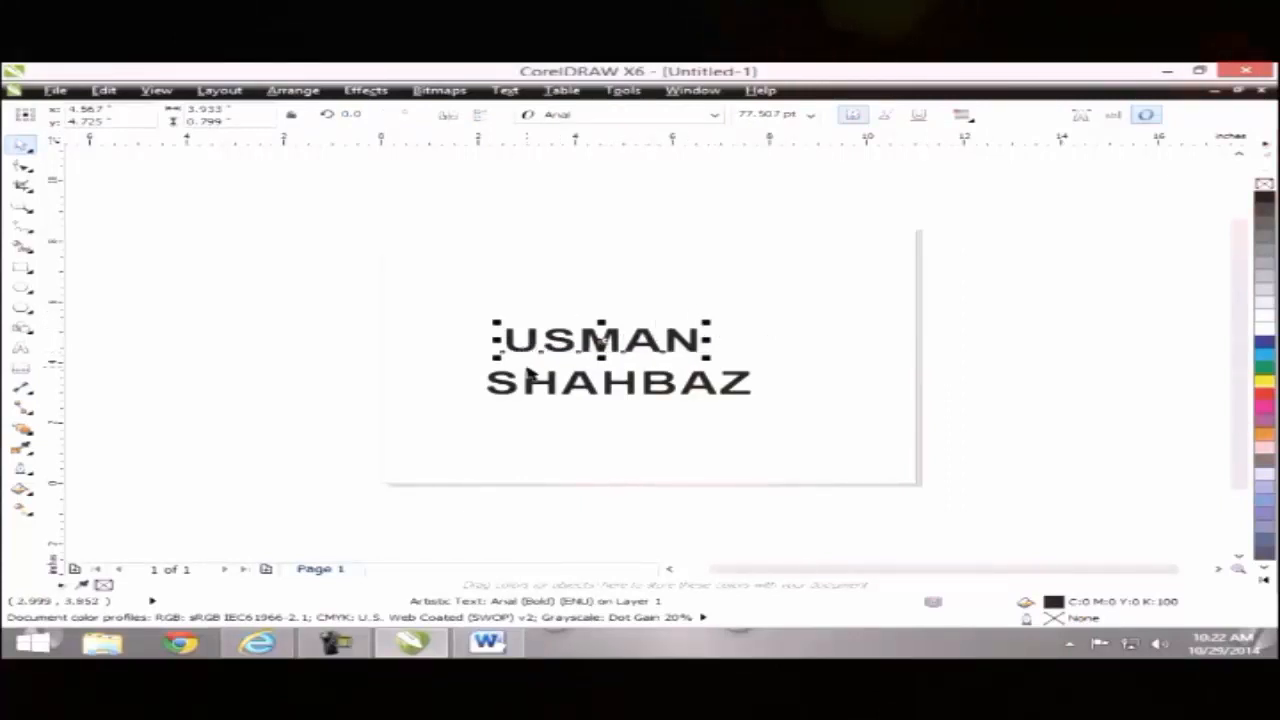
click(292, 90)
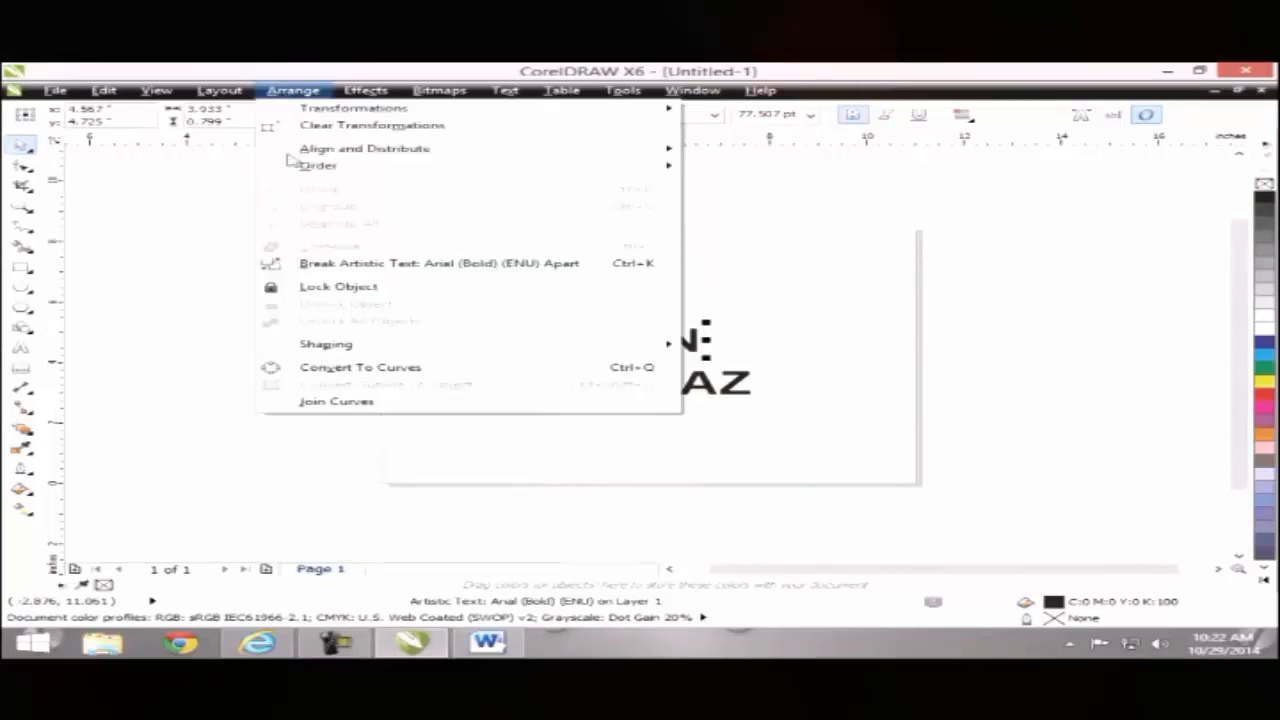
click(230, 254)
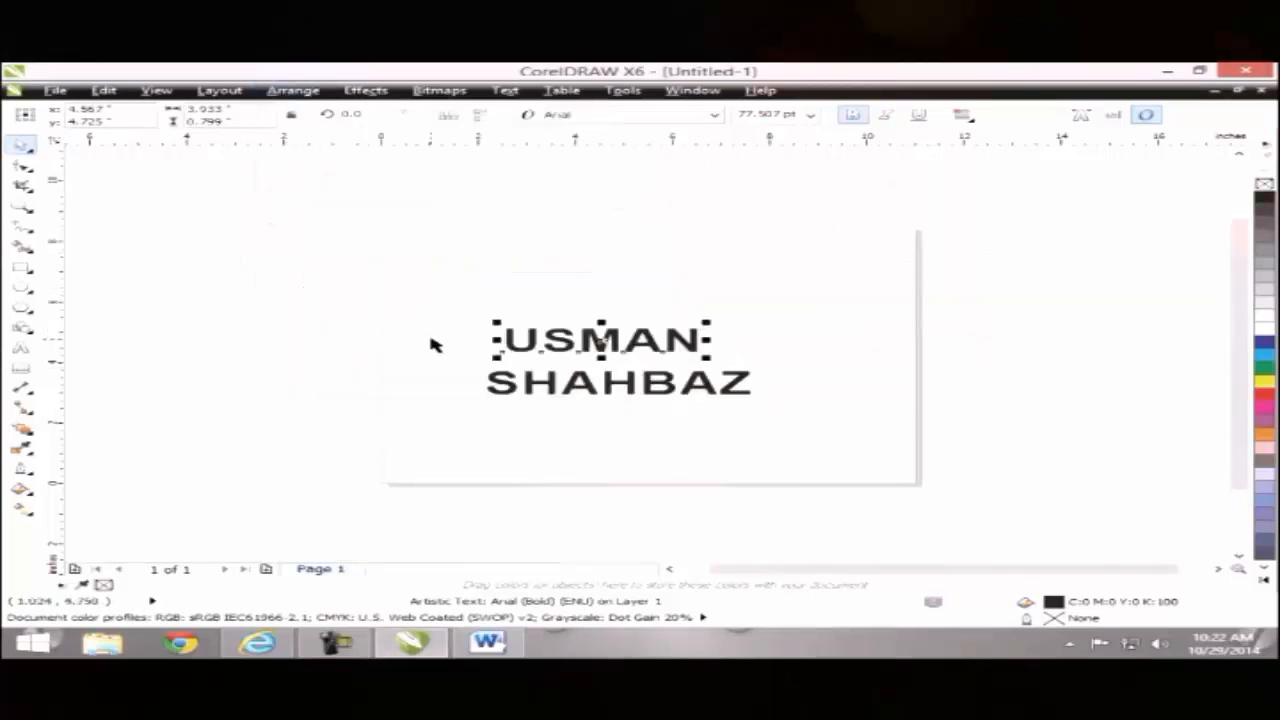
Step: Break the first word into letters and shift its letters leftward closer together
key(ctrl+k)
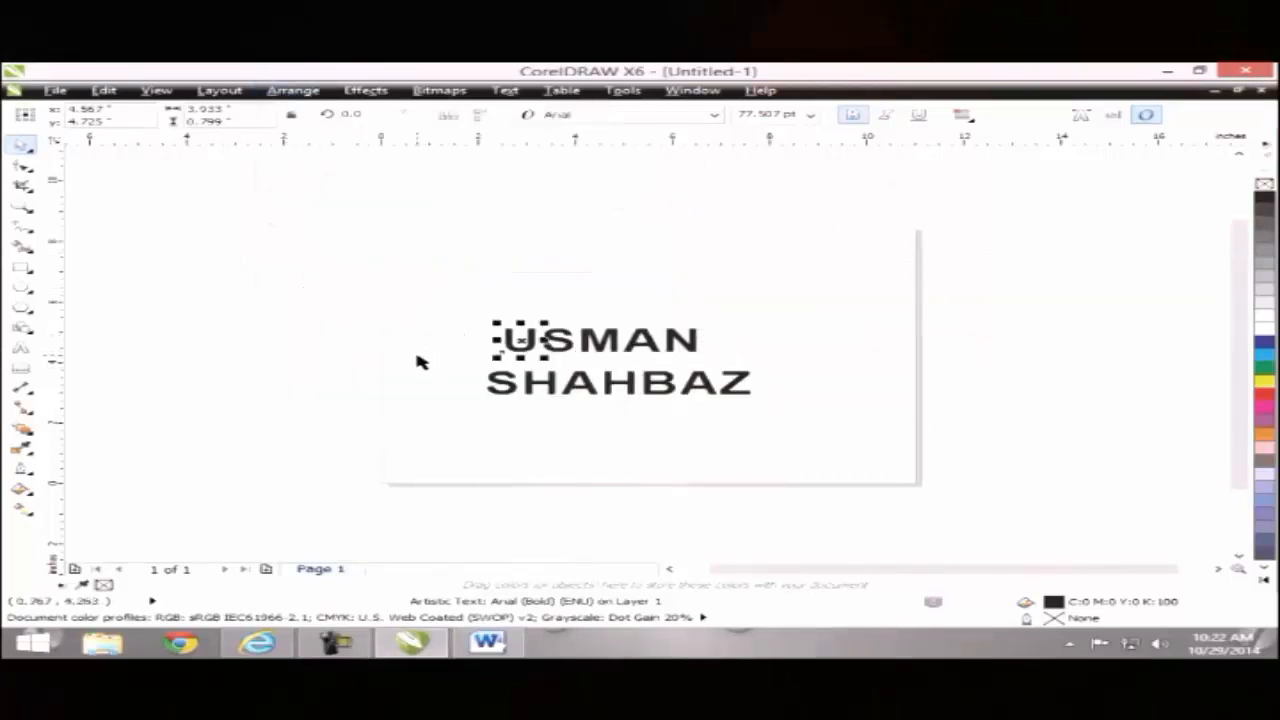
click(427, 365)
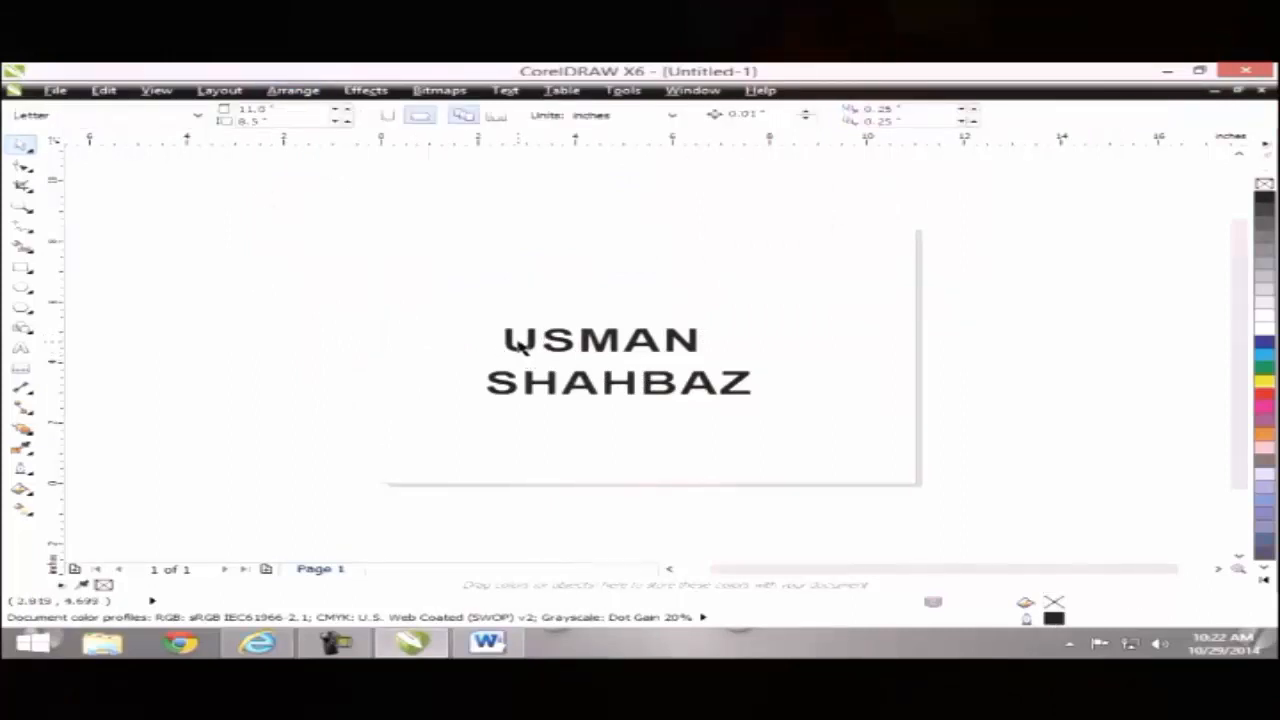
drag(516, 350, 466, 341)
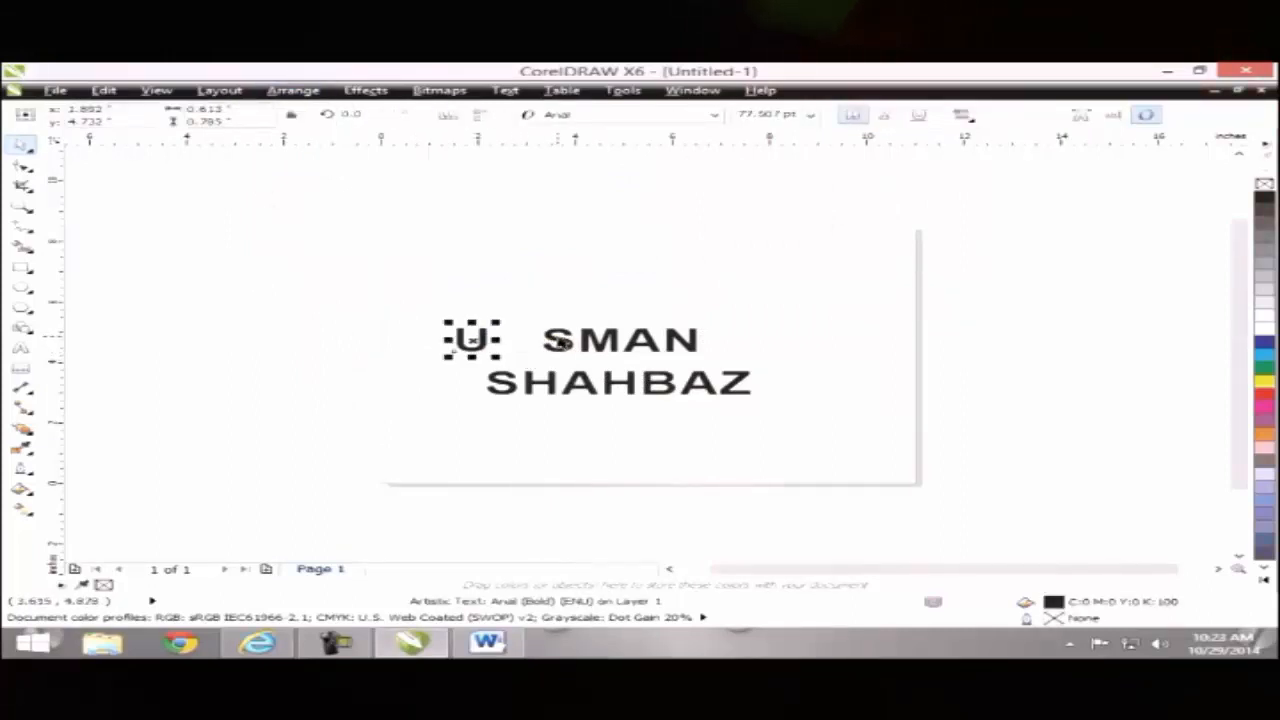
drag(561, 341, 512, 343)
drag(600, 340, 558, 340)
drag(636, 341, 600, 346)
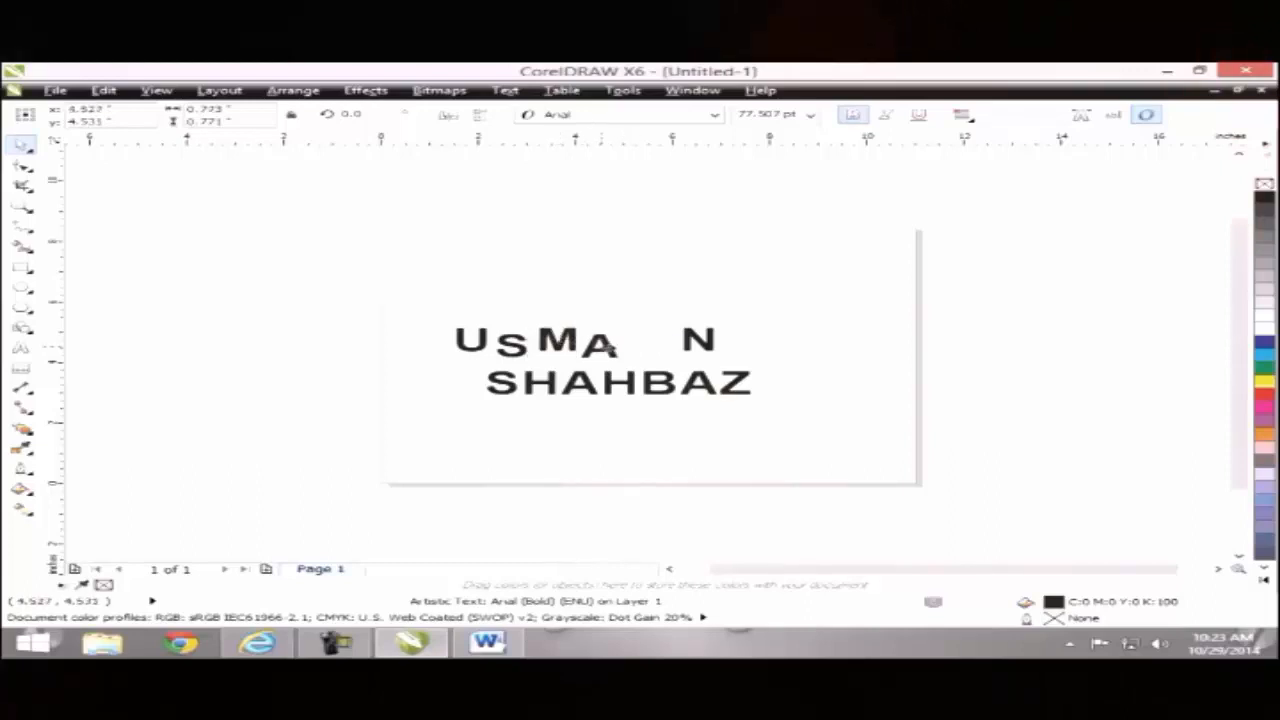
drag(712, 345, 647, 338)
Step: Move the second word left and down, break it into letters and raise its S
click(476, 416)
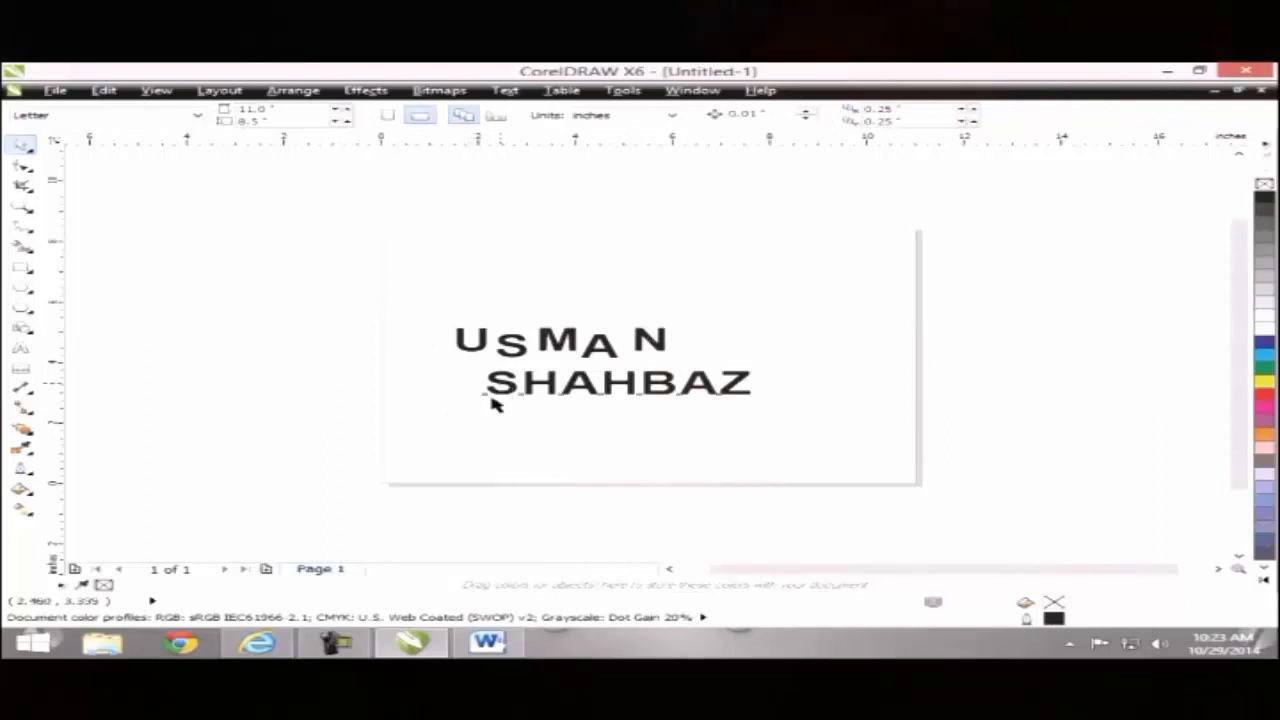
drag(493, 403, 475, 427)
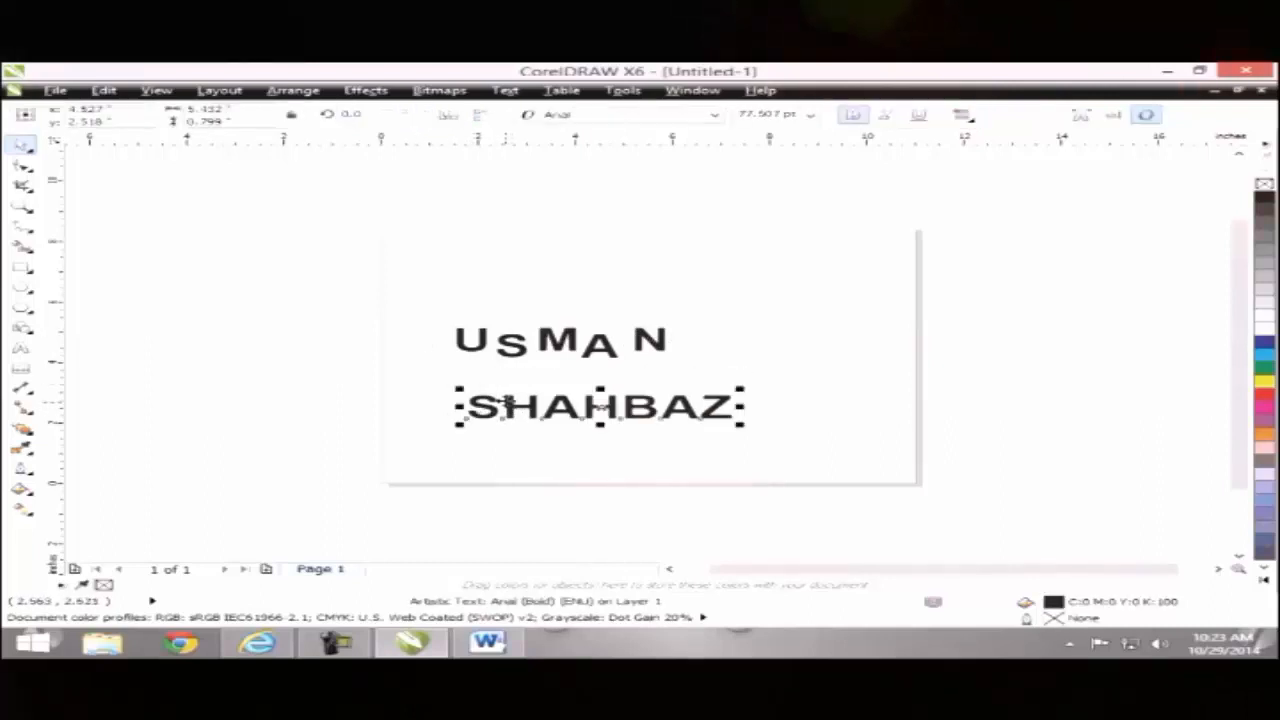
key(ctrl+k)
drag(485, 408, 484, 396)
click(449, 417)
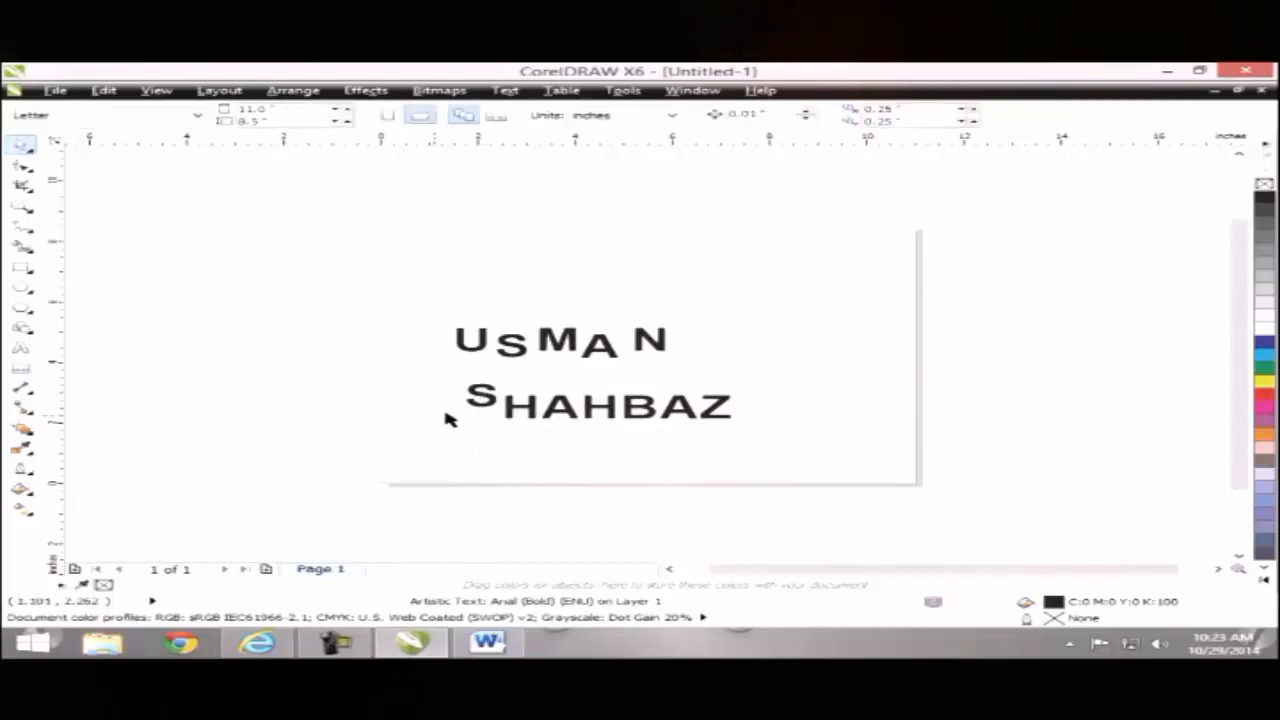
click(471, 395)
Step: Delete each letter of the second word one by one
key(Delete)
click(522, 412)
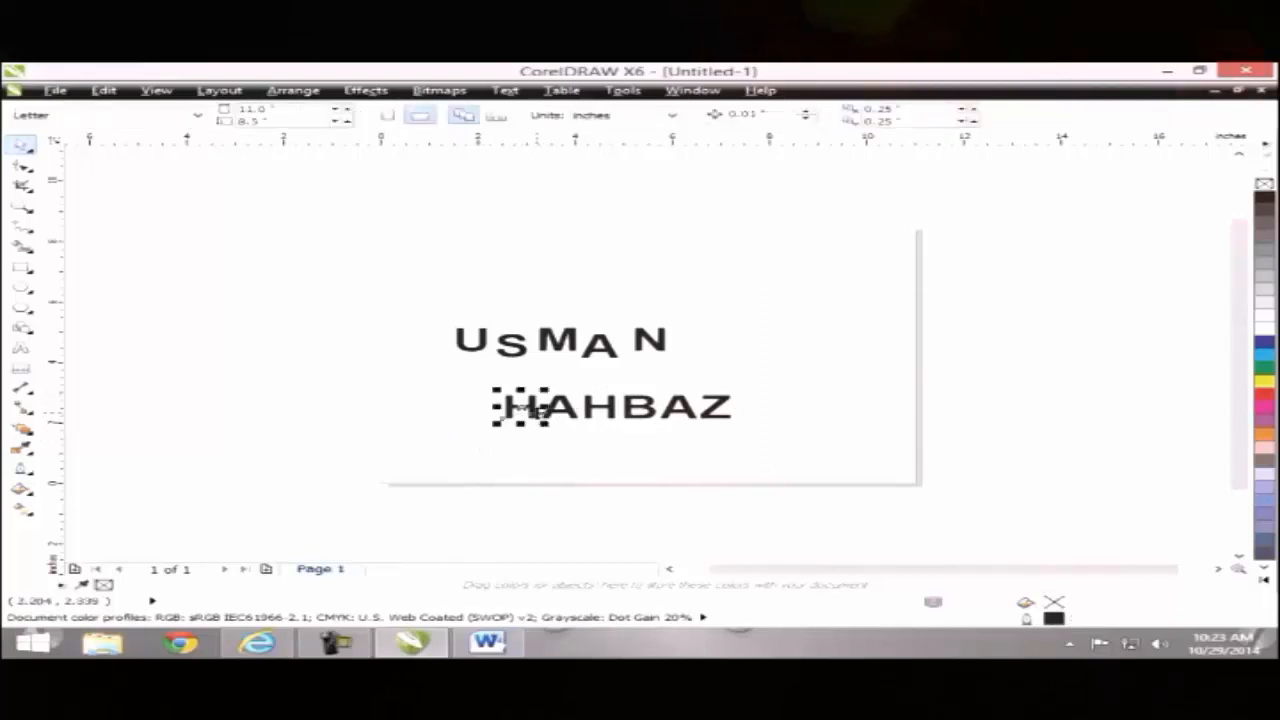
key(Delete)
click(558, 410)
key(Delete)
click(607, 410)
key(Delete)
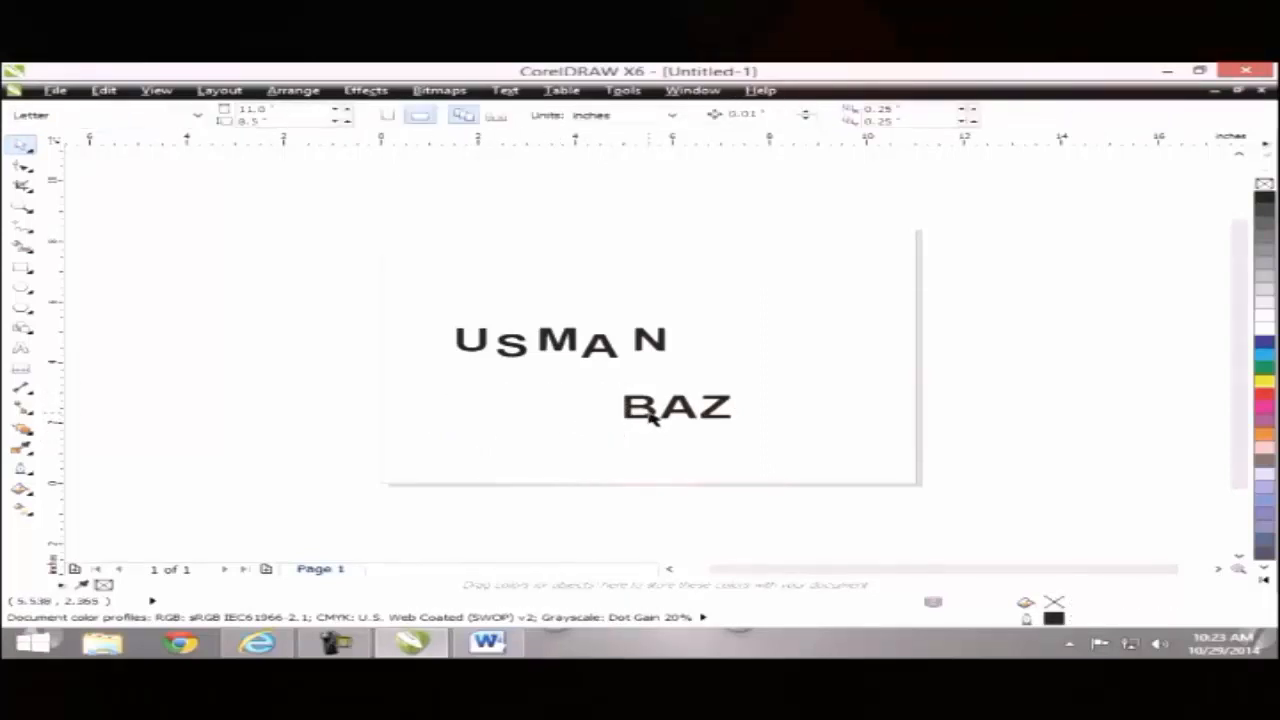
click(631, 405)
key(Delete)
click(669, 405)
key(Delete)
click(710, 407)
key(Delete)
Step: Marquee-select the remaining top-line letters and delete them
drag(391, 289, 743, 400)
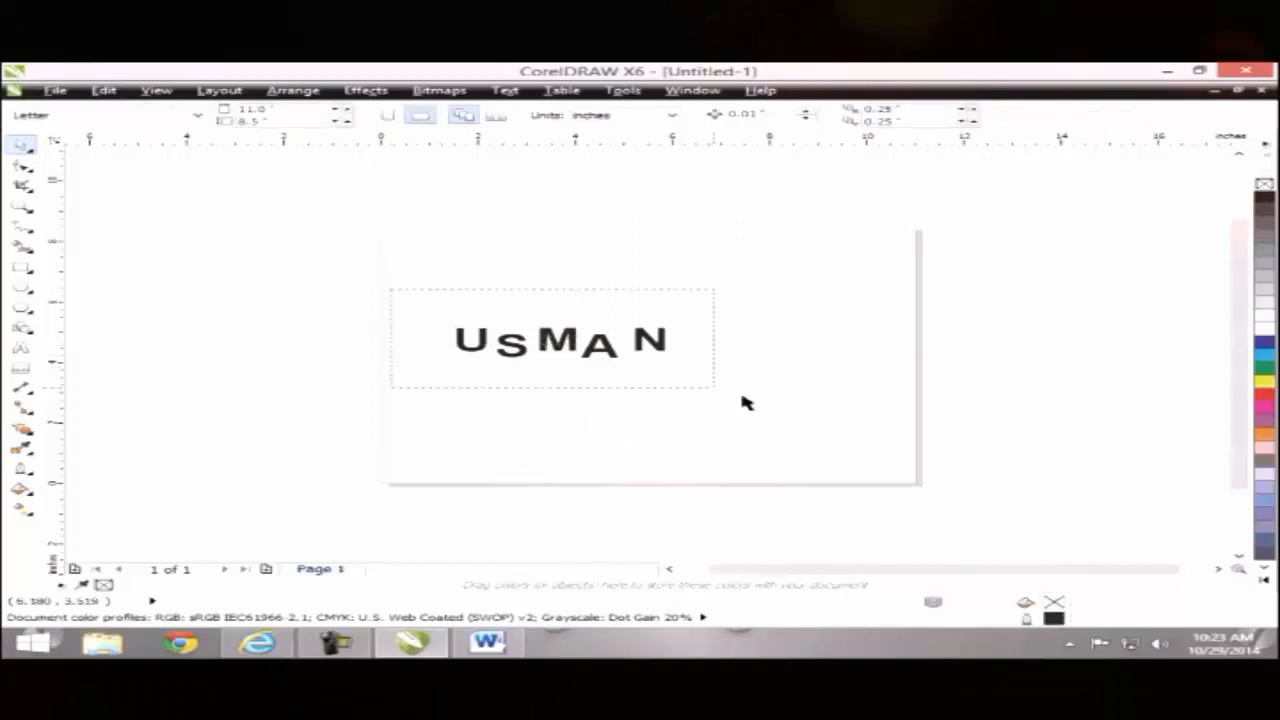
key(Delete)
click(22, 348)
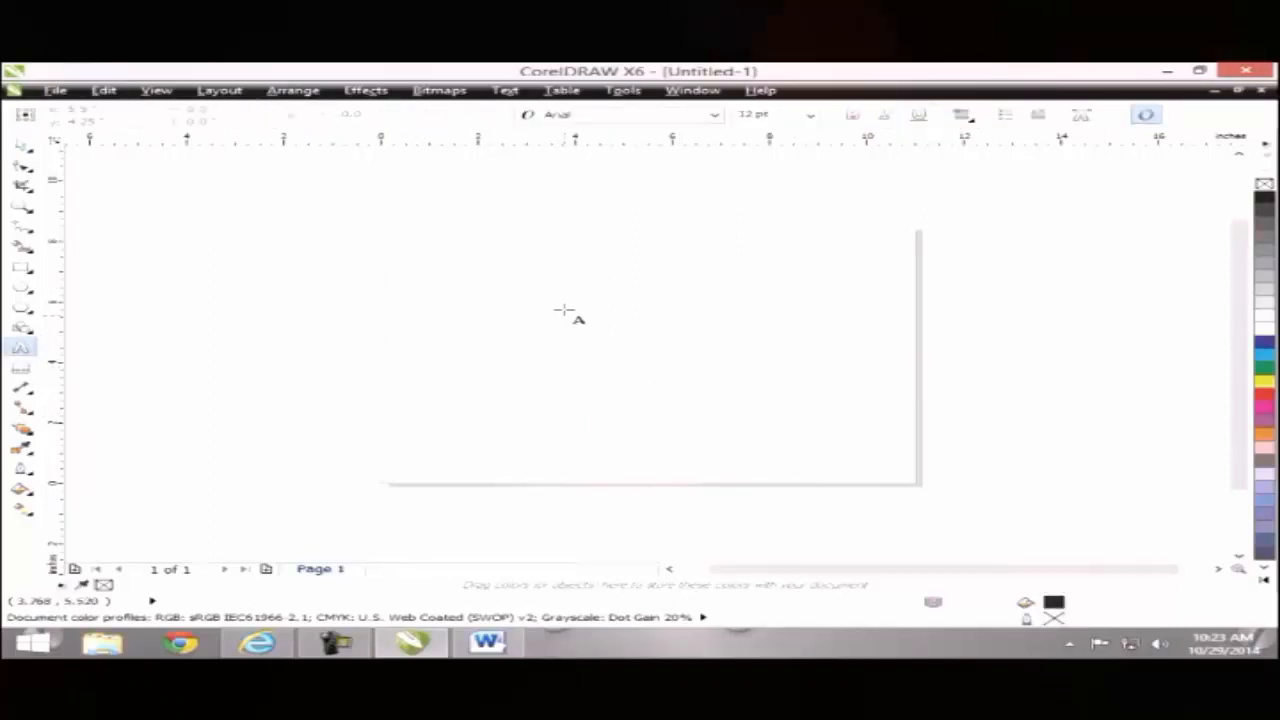
Step: Drag out a paragraph text frame of about 7.5 by 5.1 inches across the upper page
click(437, 276)
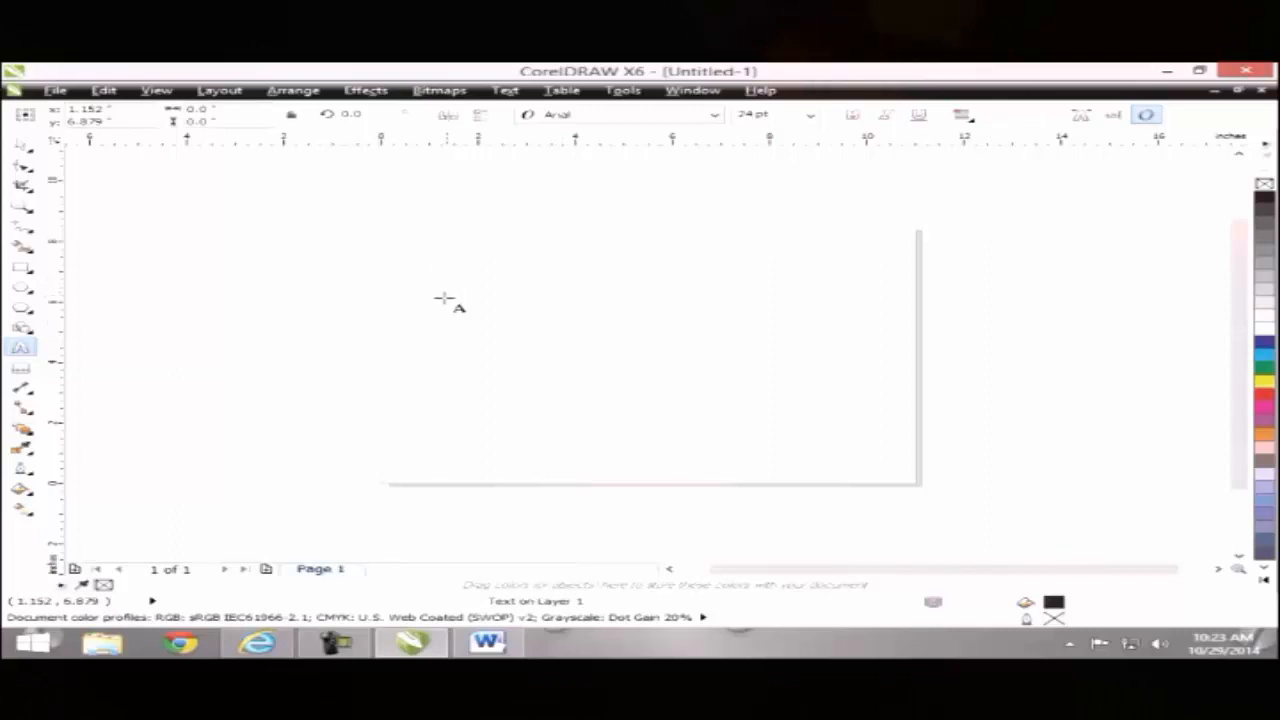
click(21, 146)
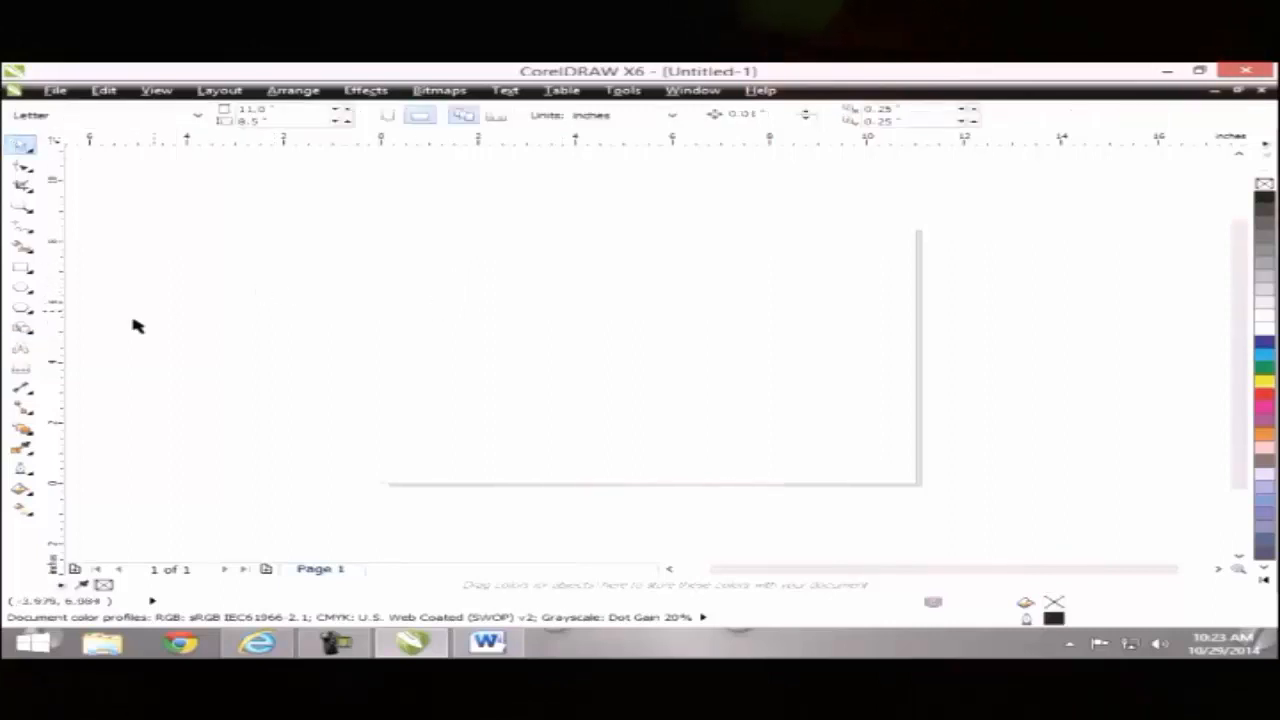
click(21, 347)
drag(443, 254, 806, 407)
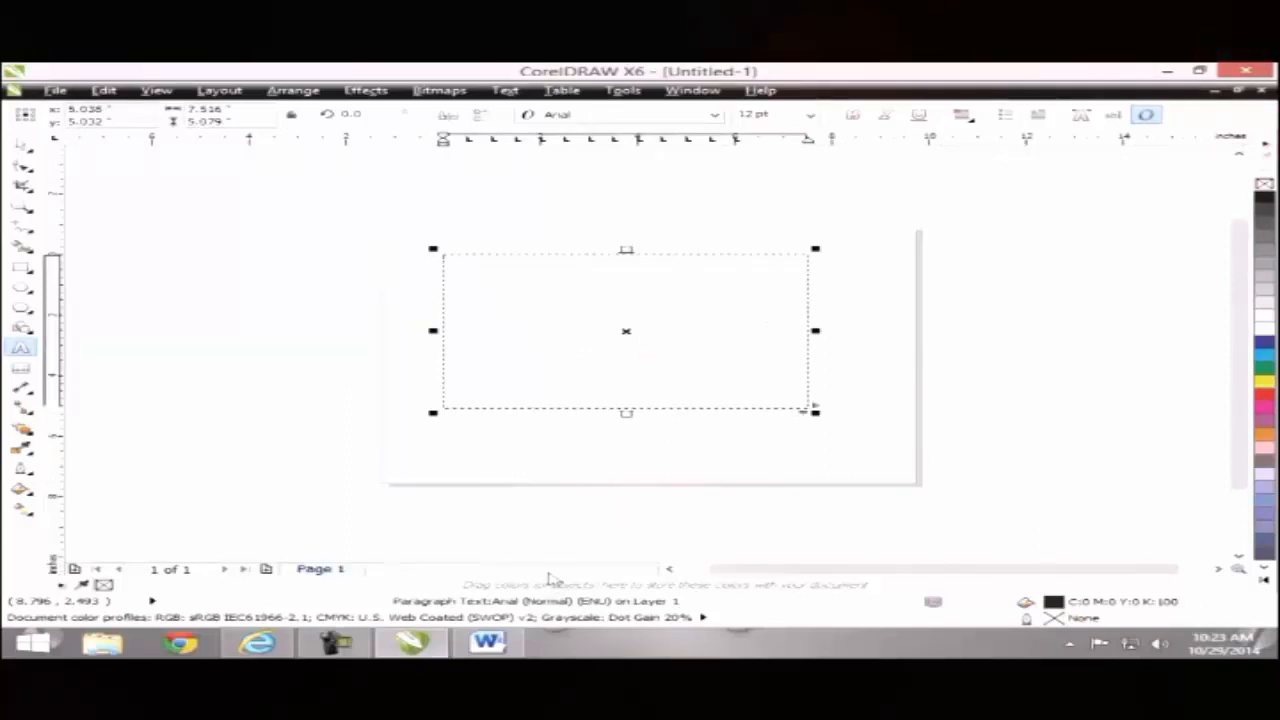
click(505, 90)
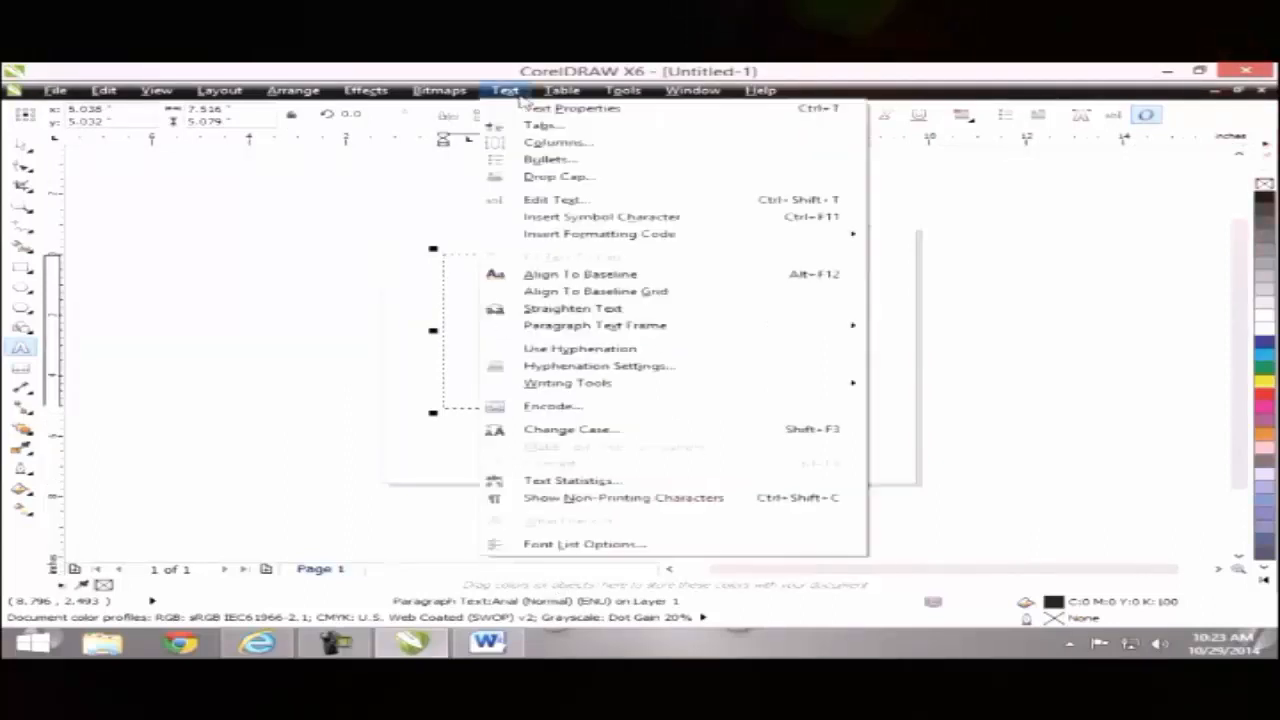
click(461, 338)
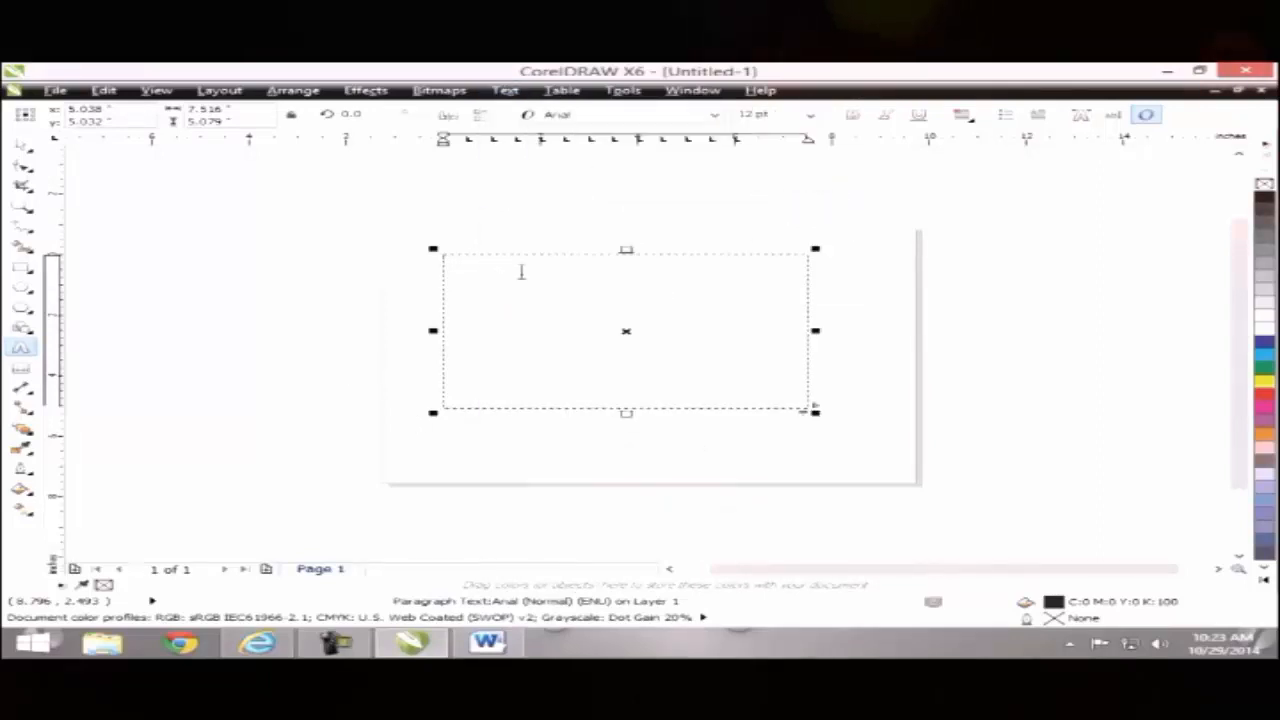
Step: In Word, run =rand(2) to generate two sample paragraphs, then select and copy them
click(488, 643)
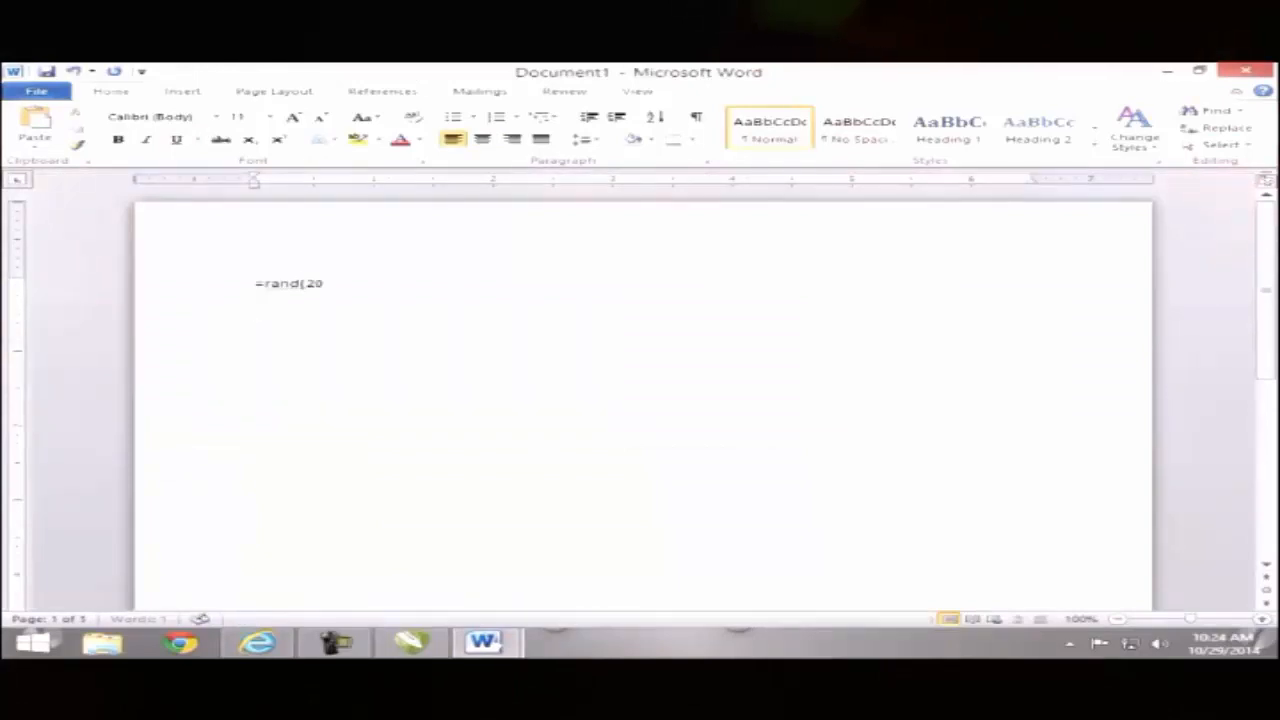
key(Return)
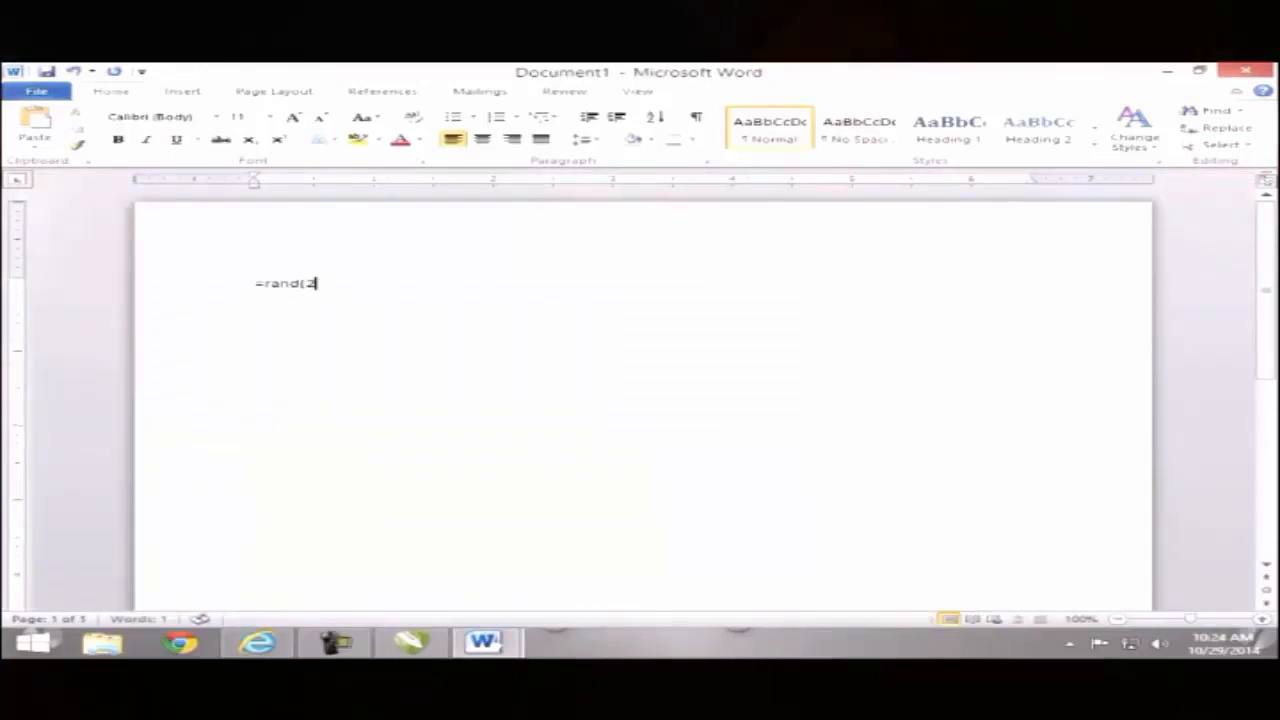
text())
key(Return)
key(BackSpace)
key(ctrl+a)
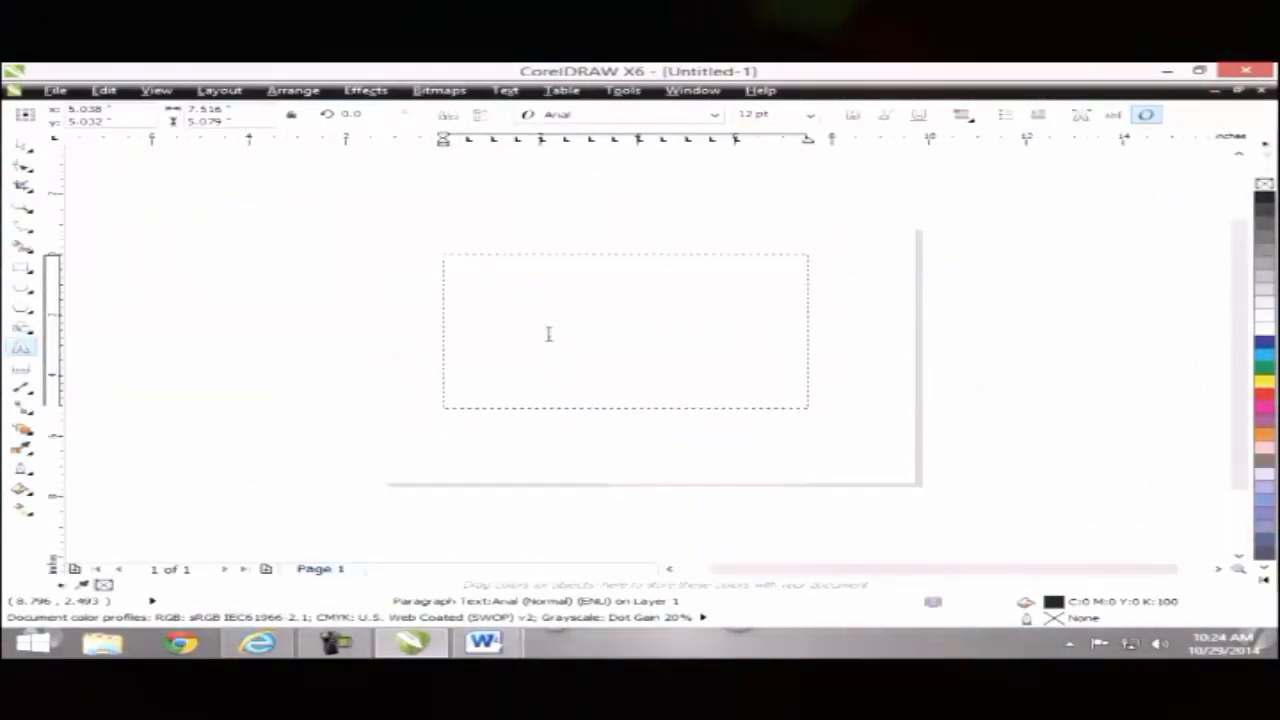
Step: Paste the sample text into the frame without formatting and enlarge the frame to about 9.2 by 6.2 inches
key(ctrl+v)
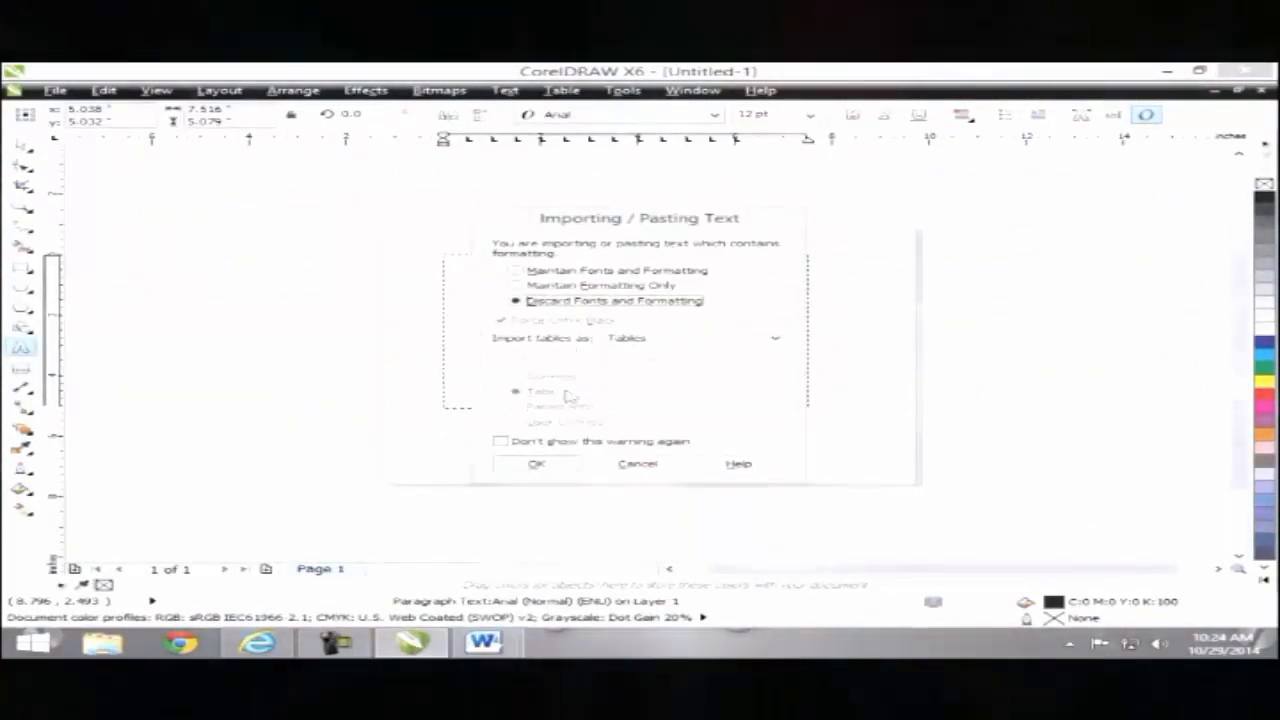
click(537, 464)
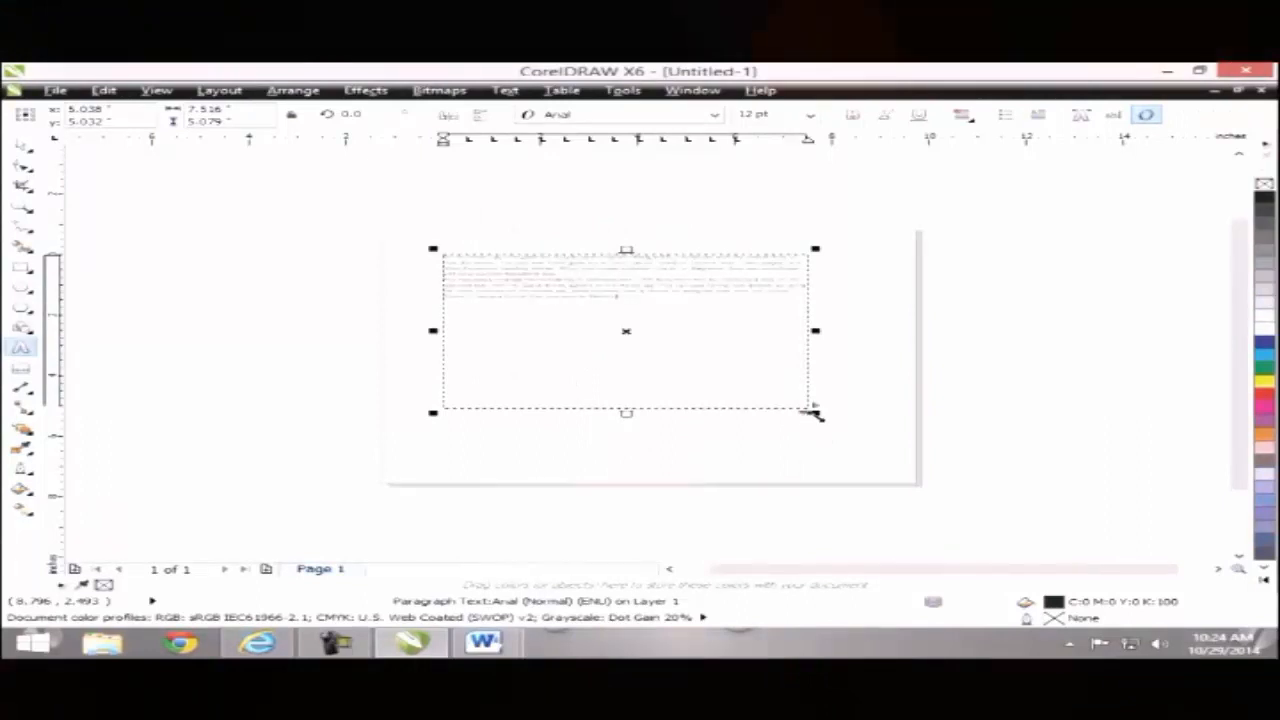
drag(815, 412, 931, 440)
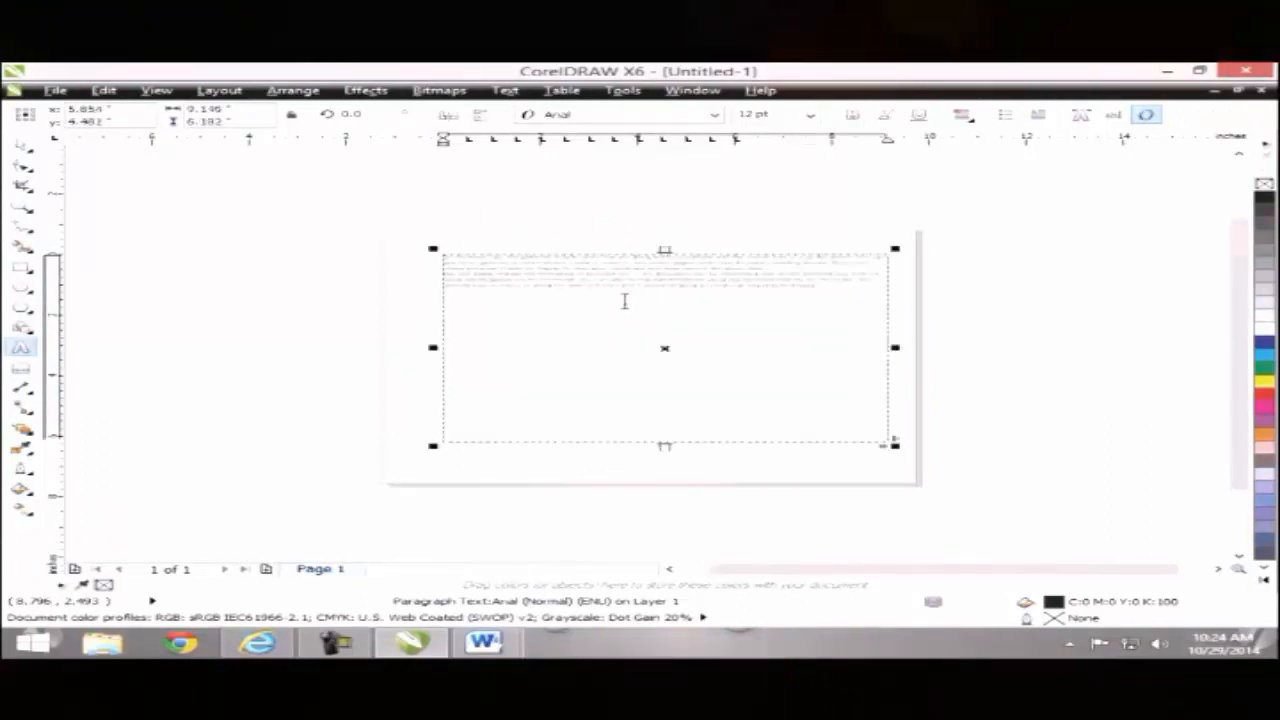
Step: Zoom and pan the view in on the pasted paragraph text
click(603, 287)
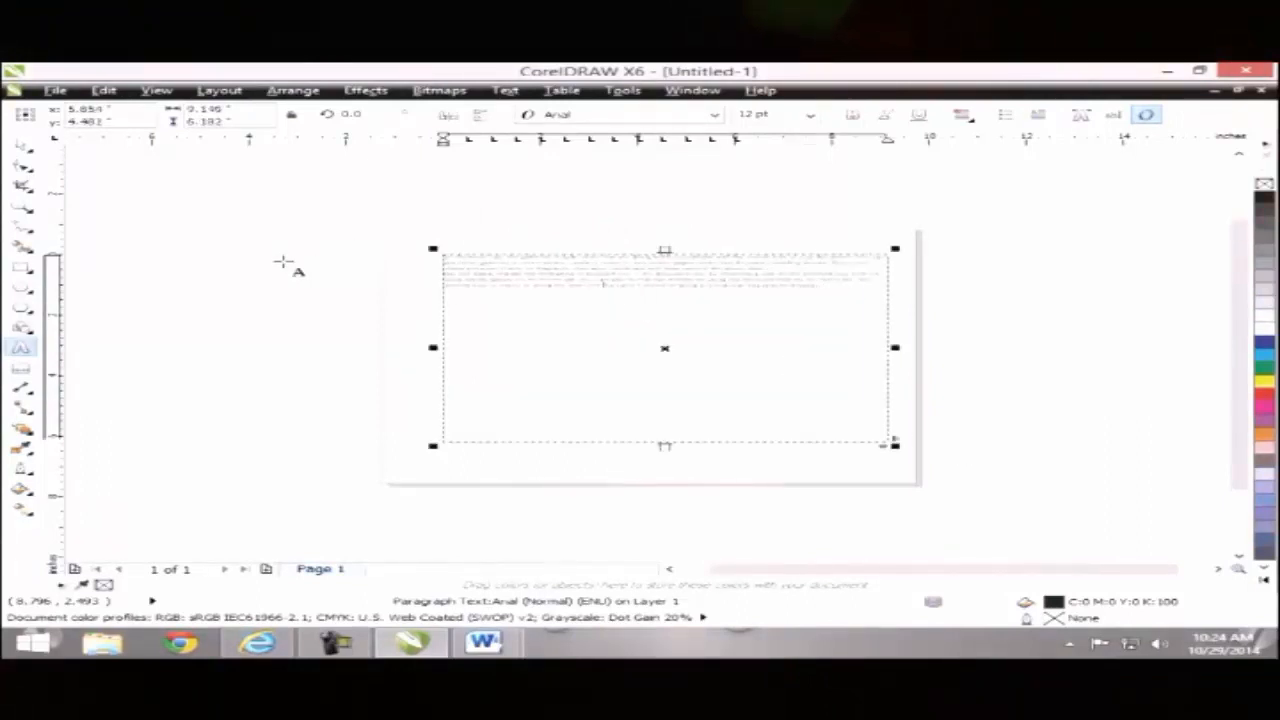
click(20, 147)
key(z)
click(698, 301)
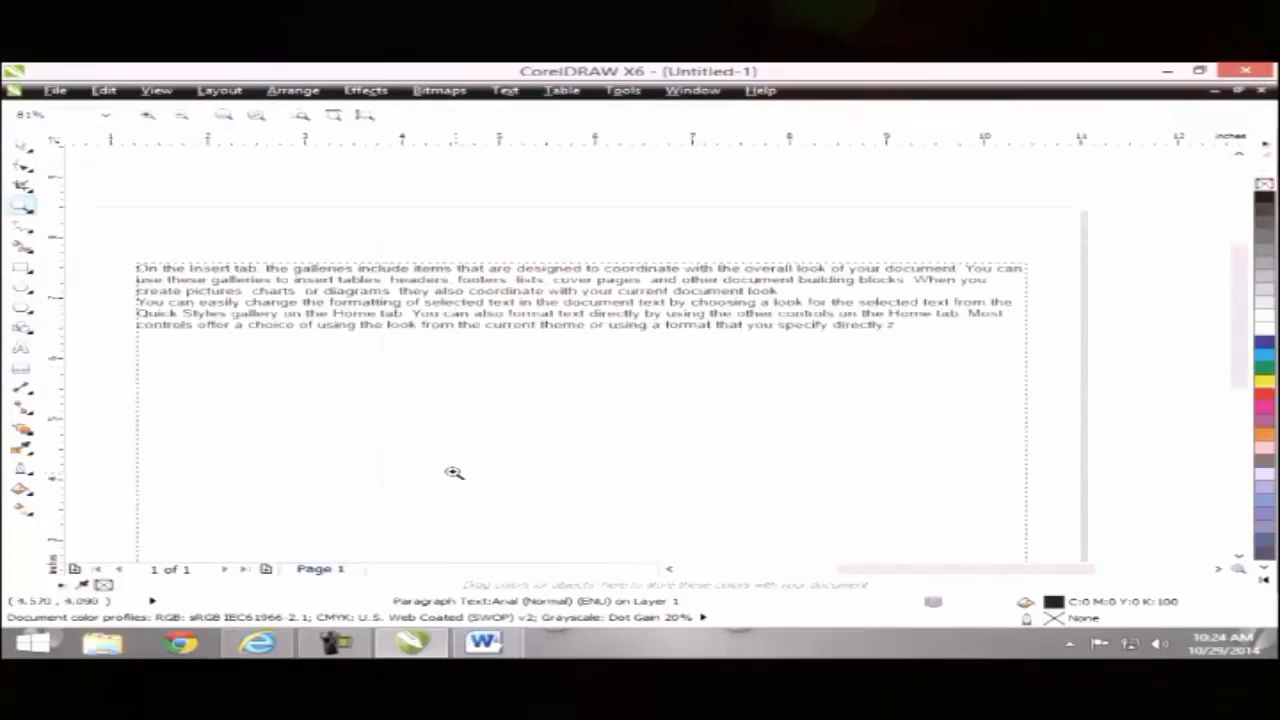
key(h)
drag(385, 424, 480, 412)
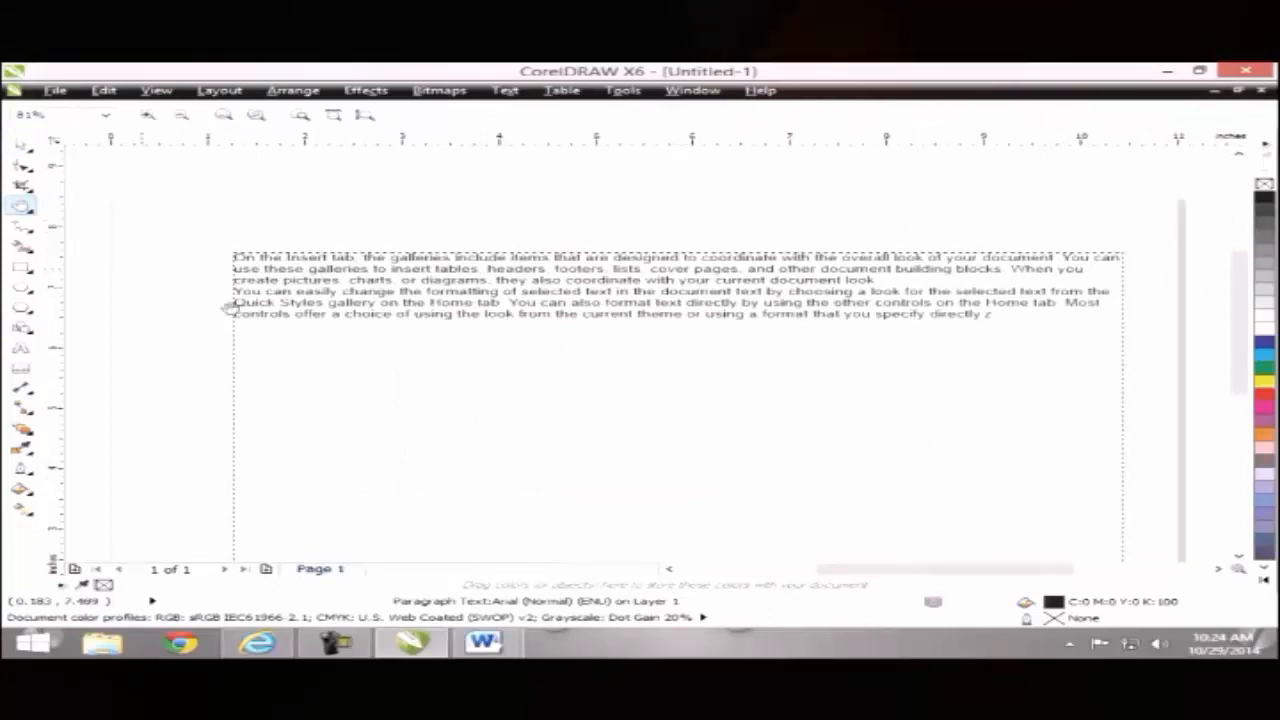
key(z)
drag(214, 243, 1155, 482)
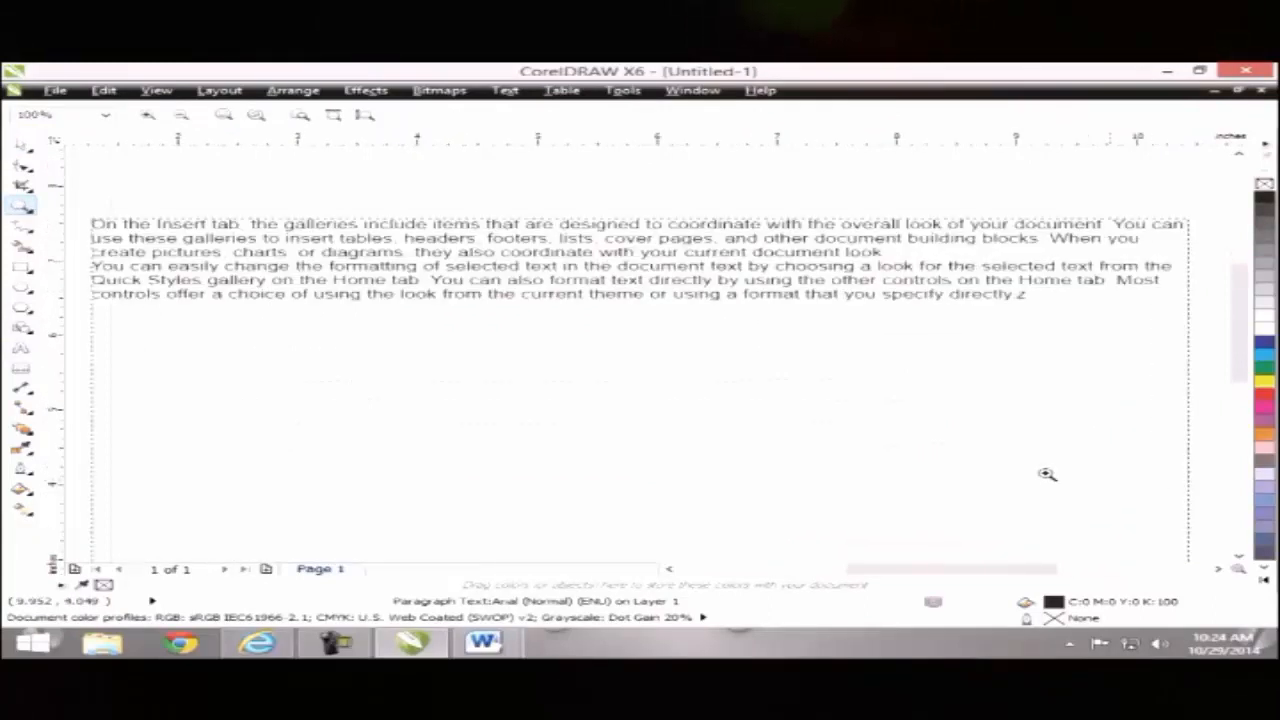
Step: Select the paragraph text frame, open Text Properties with Ctrl+T and scroll to the Paragraph and Frame settings
click(28, 146)
click(268, 243)
click(506, 91)
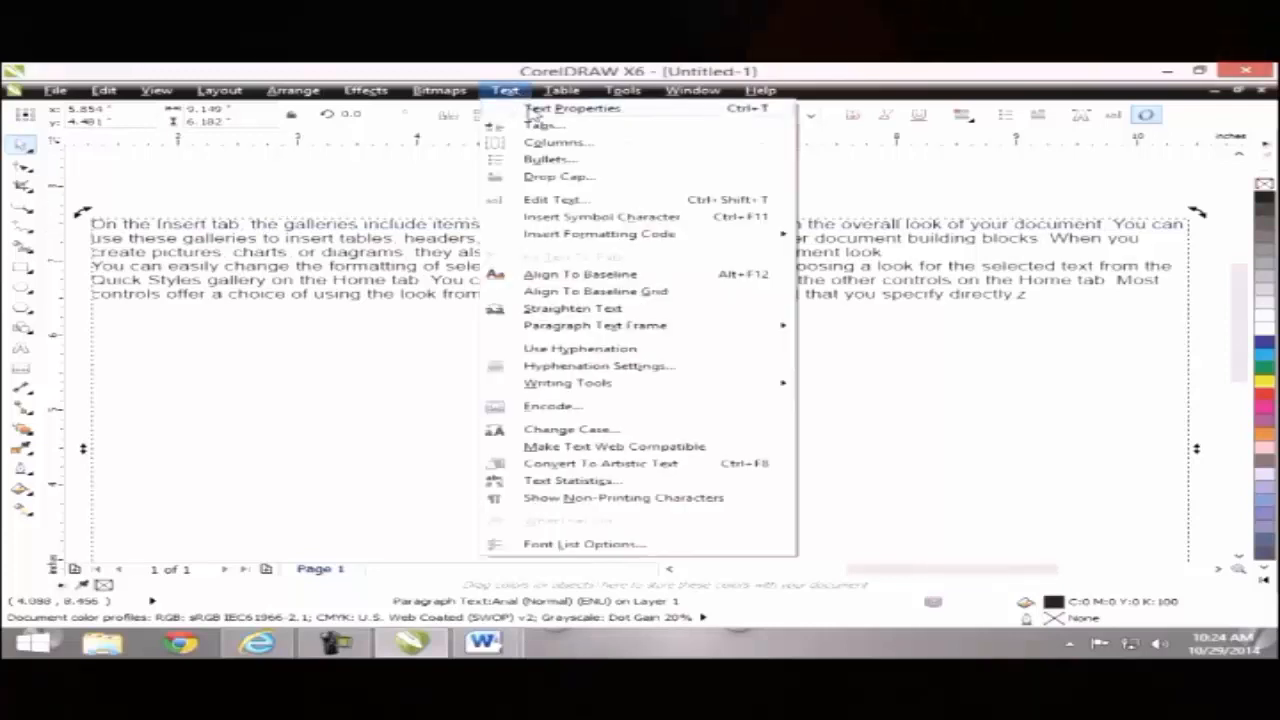
click(426, 203)
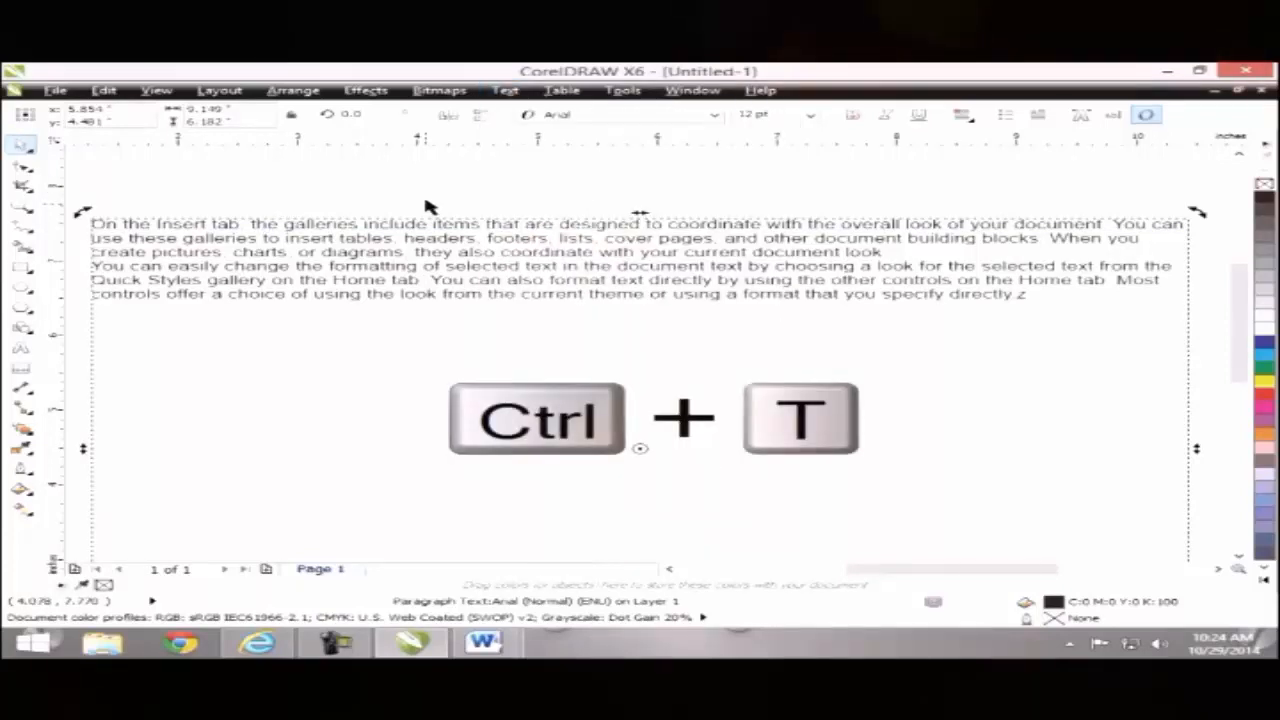
click(432, 204)
click(430, 240)
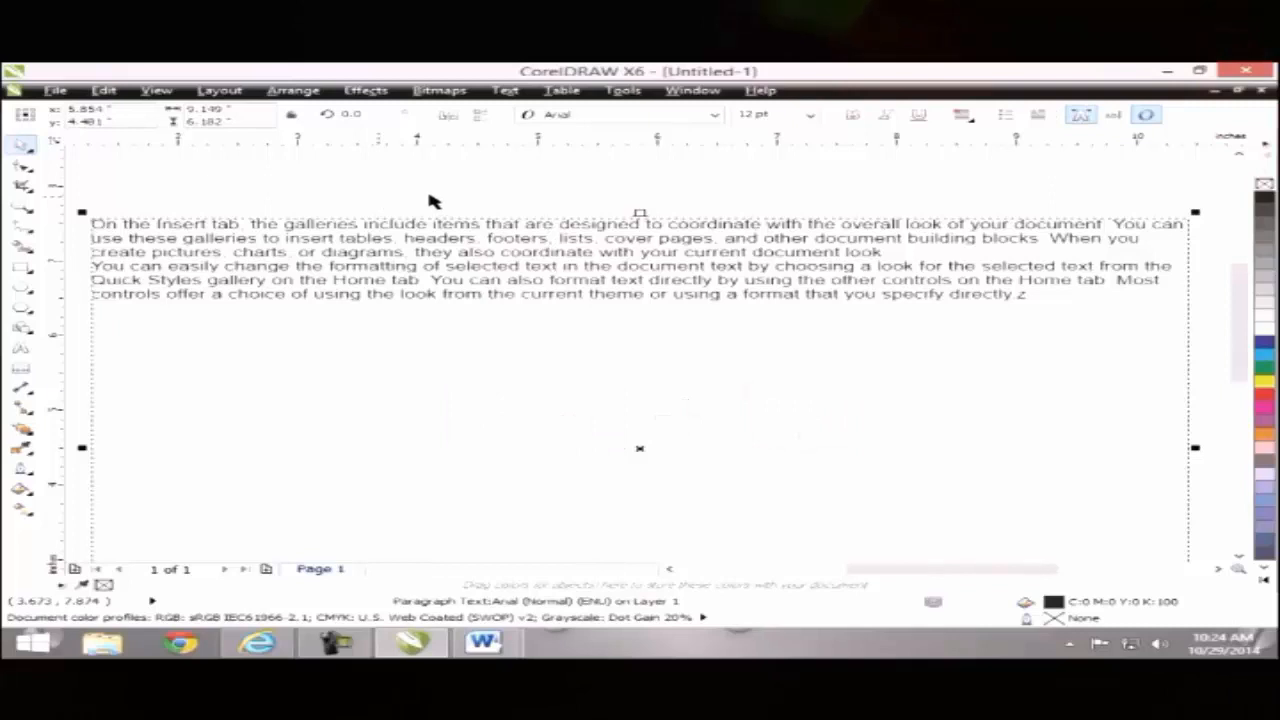
key(ctrl+t)
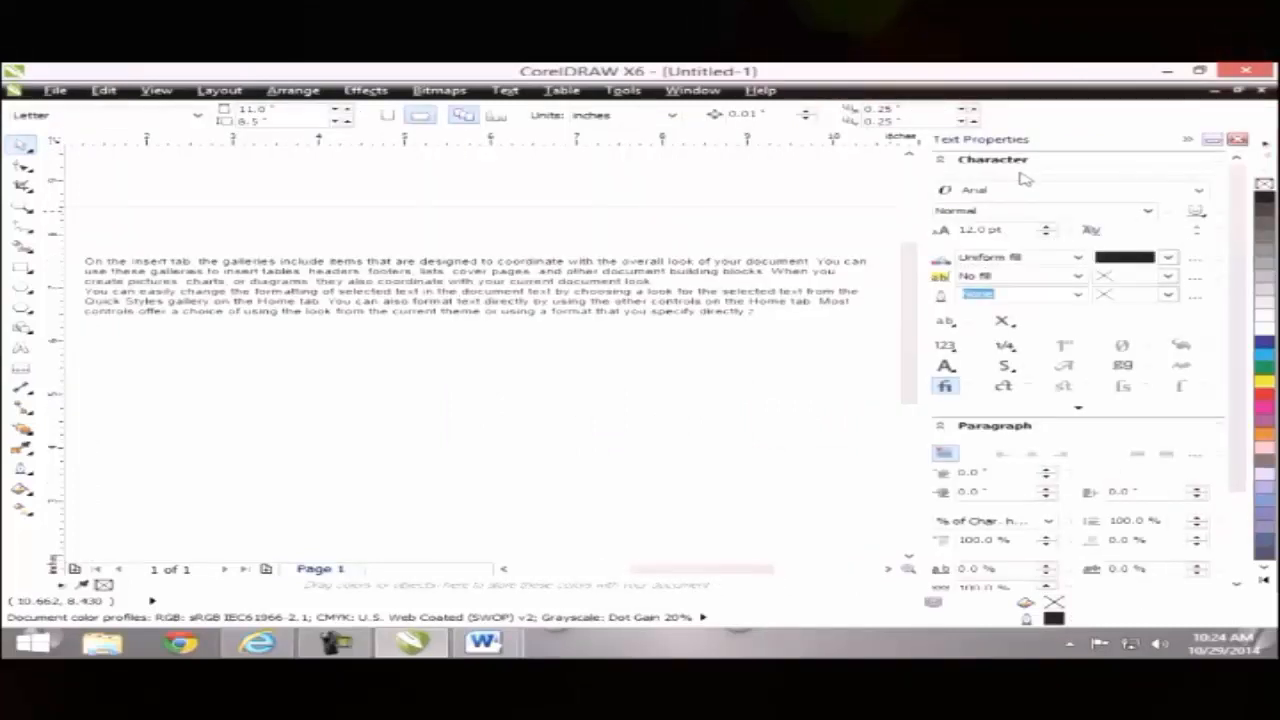
click(601, 305)
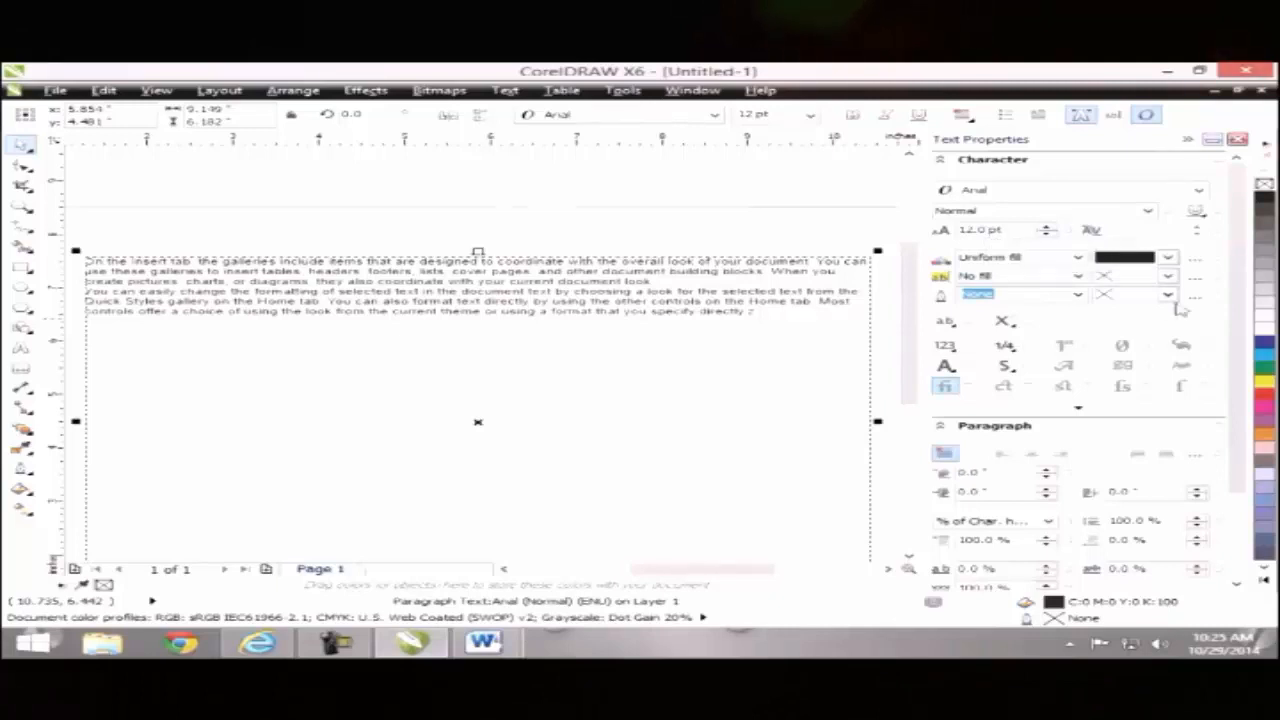
scroll(1220, 322, down, 1)
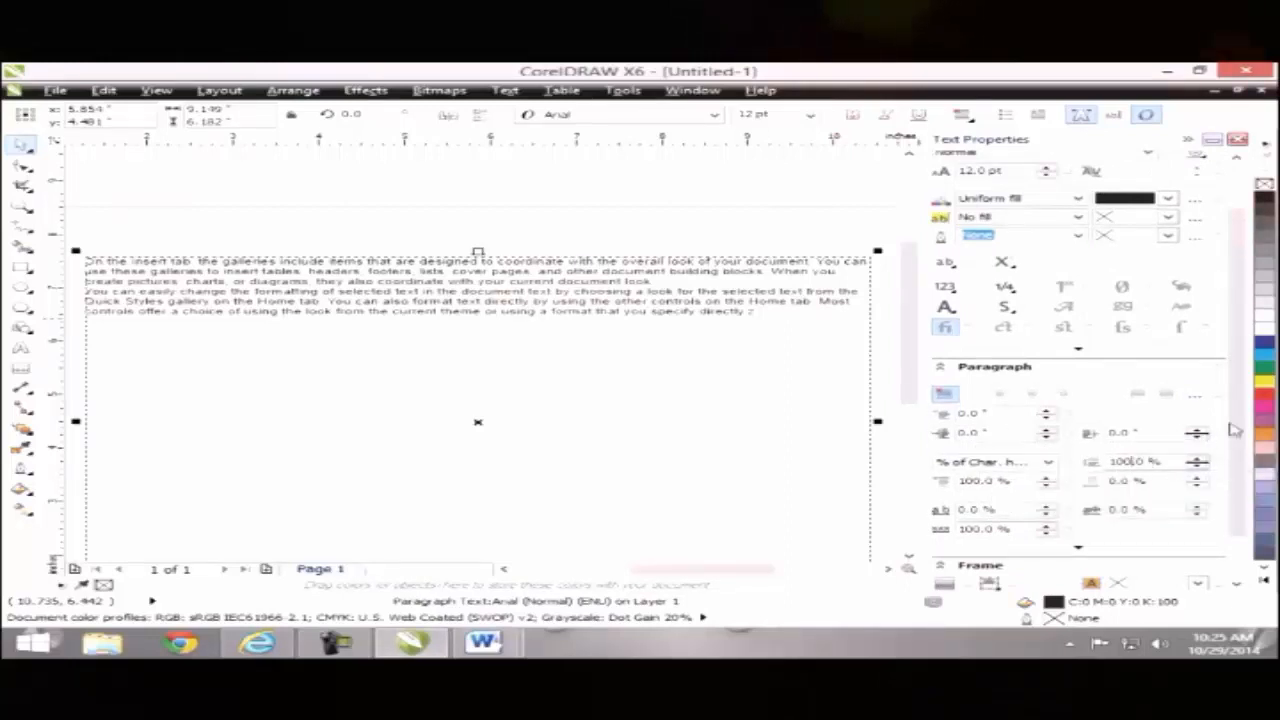
scroll(1231, 428, down, 2)
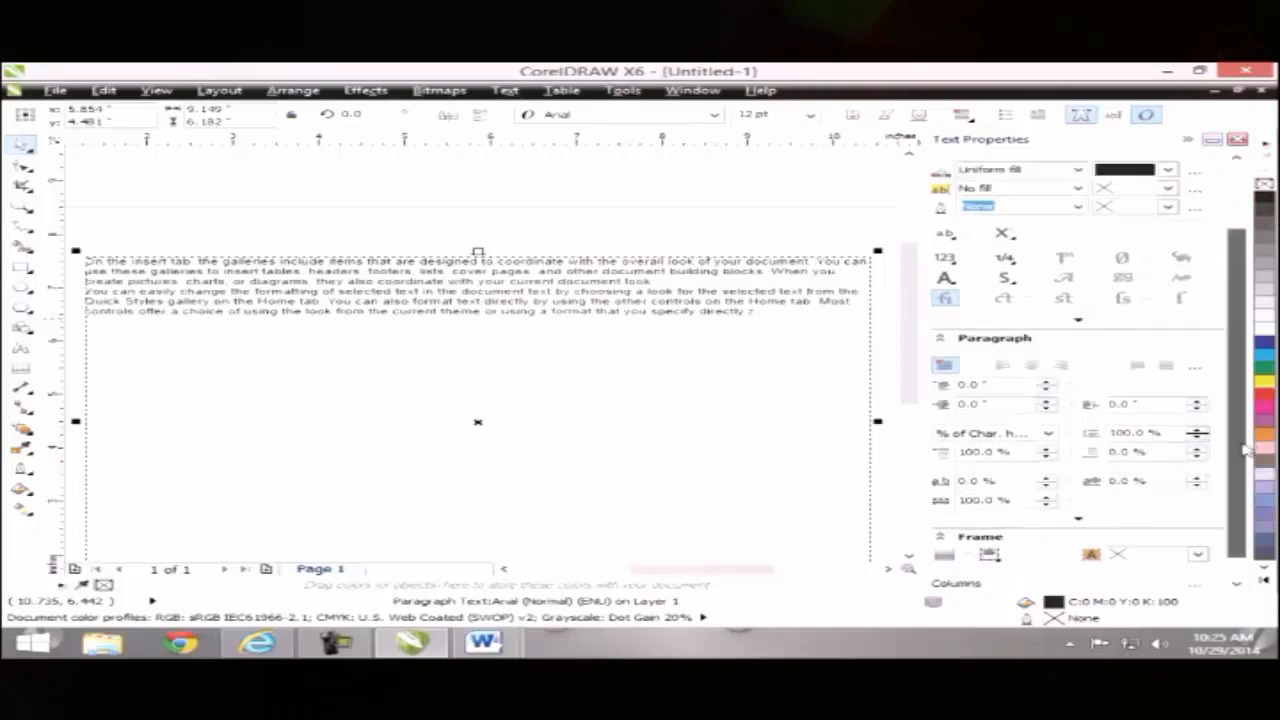
Step: Widen the paragraph text's character spacing, trying 2%, 10% and then 100%
double_click(652, 311)
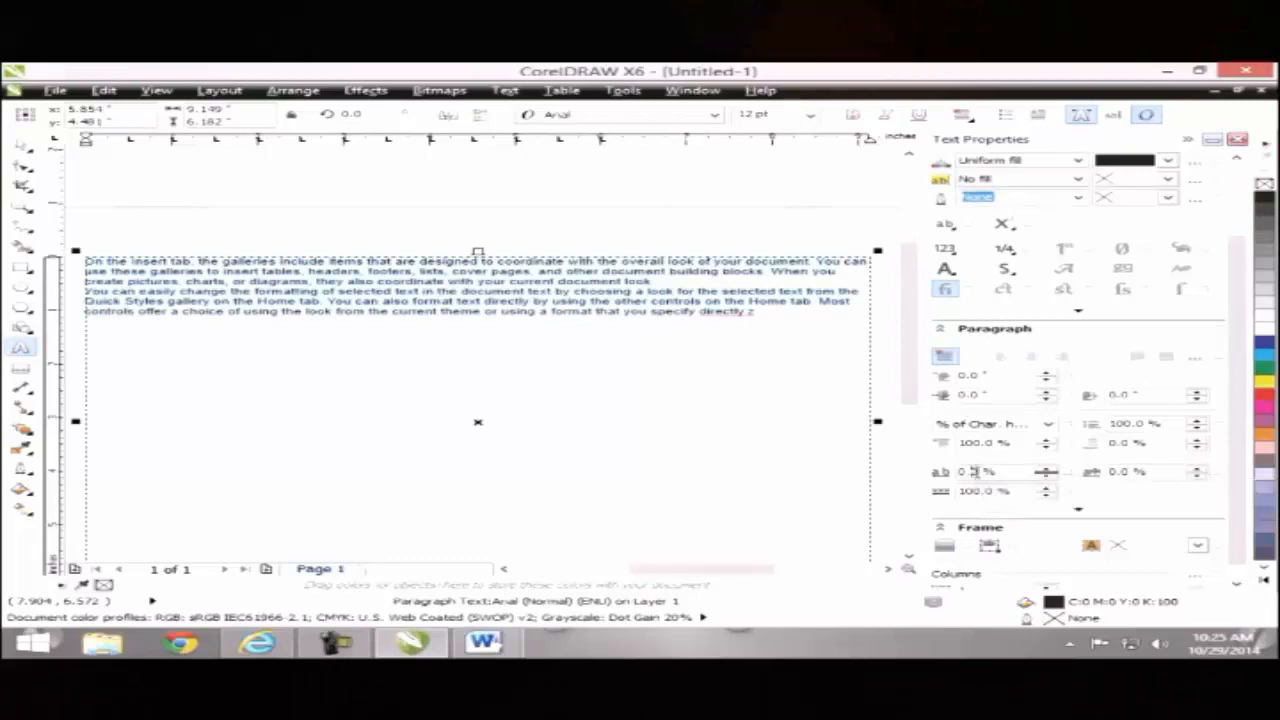
double_click(972, 474)
text(2)
key(Return)
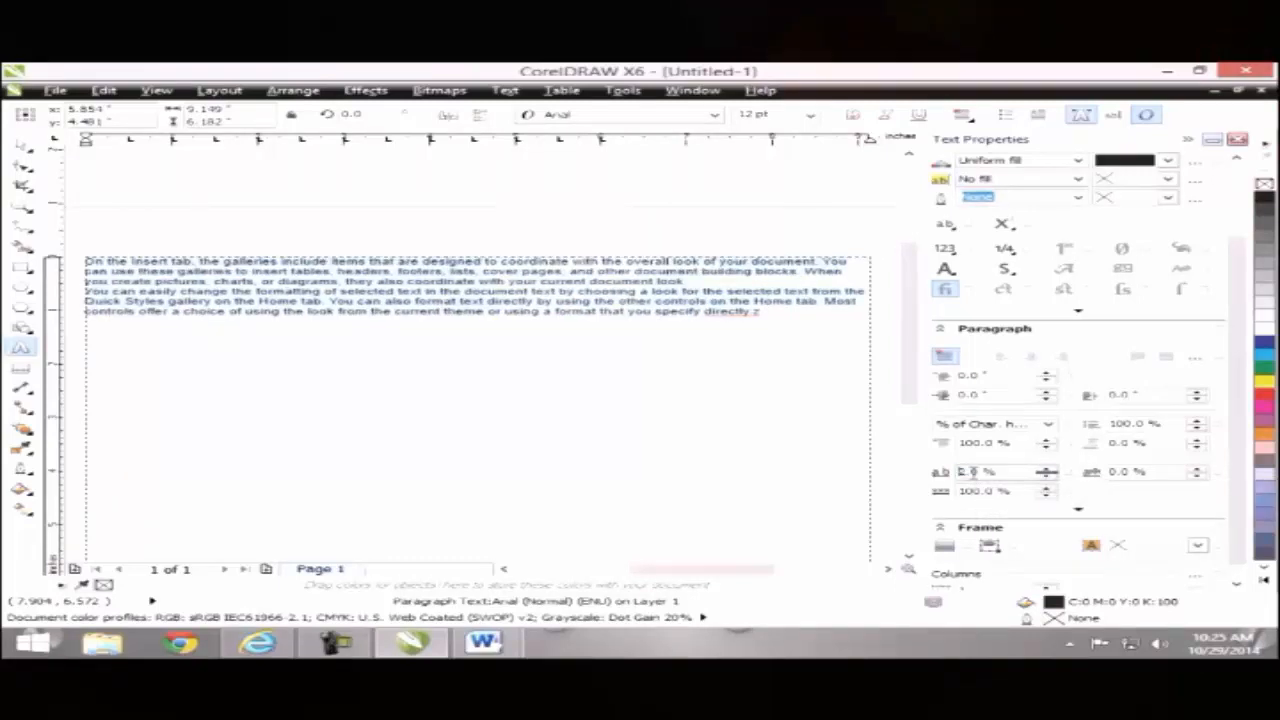
double_click(970, 471)
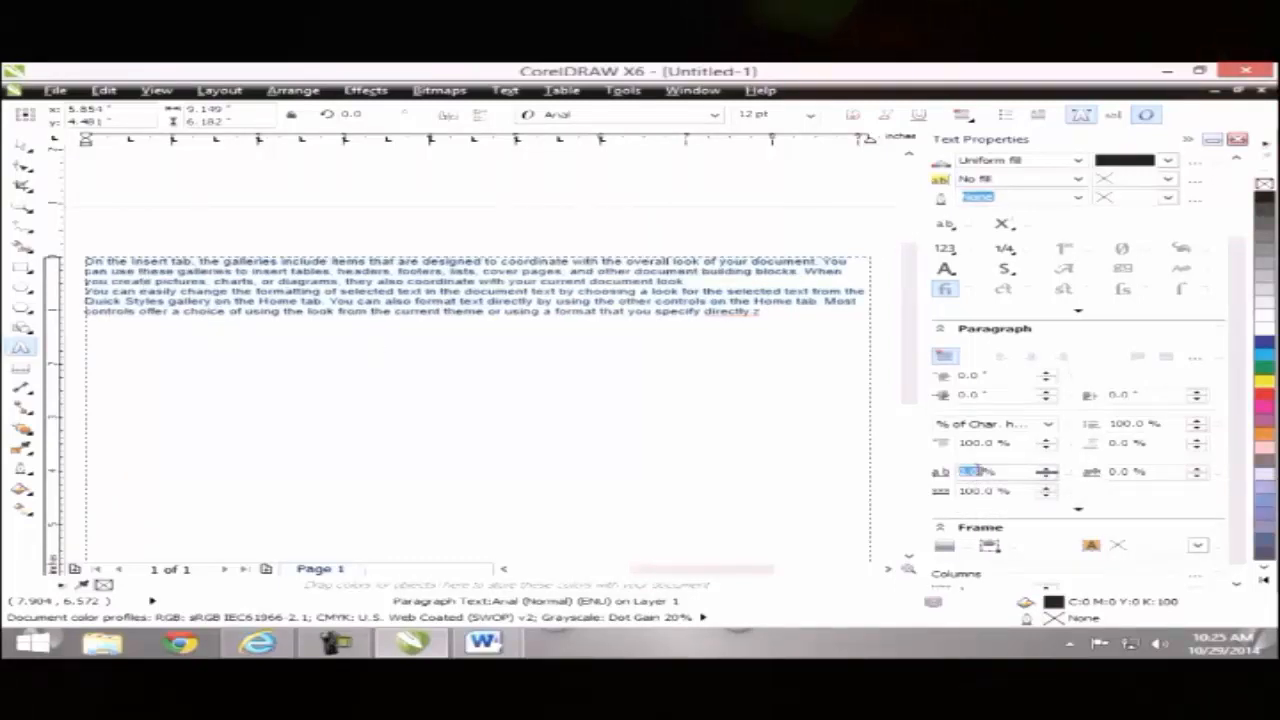
text(10)
key(Return)
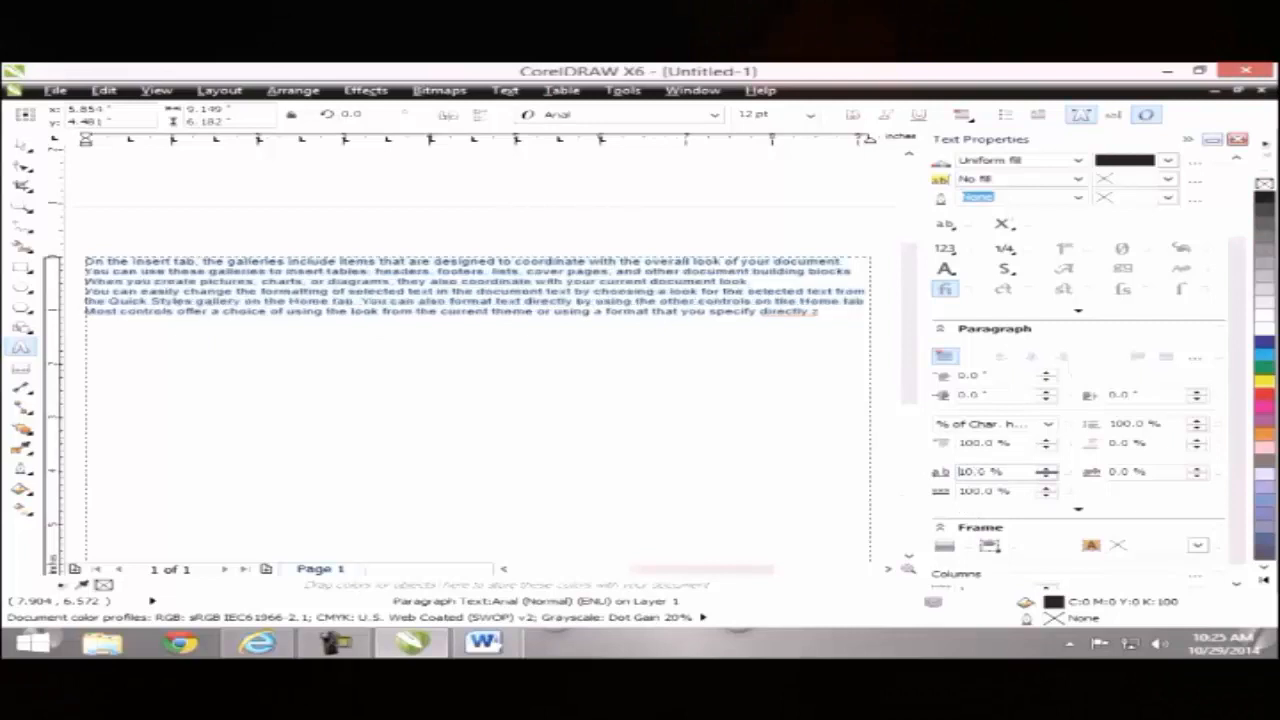
double_click(975, 471)
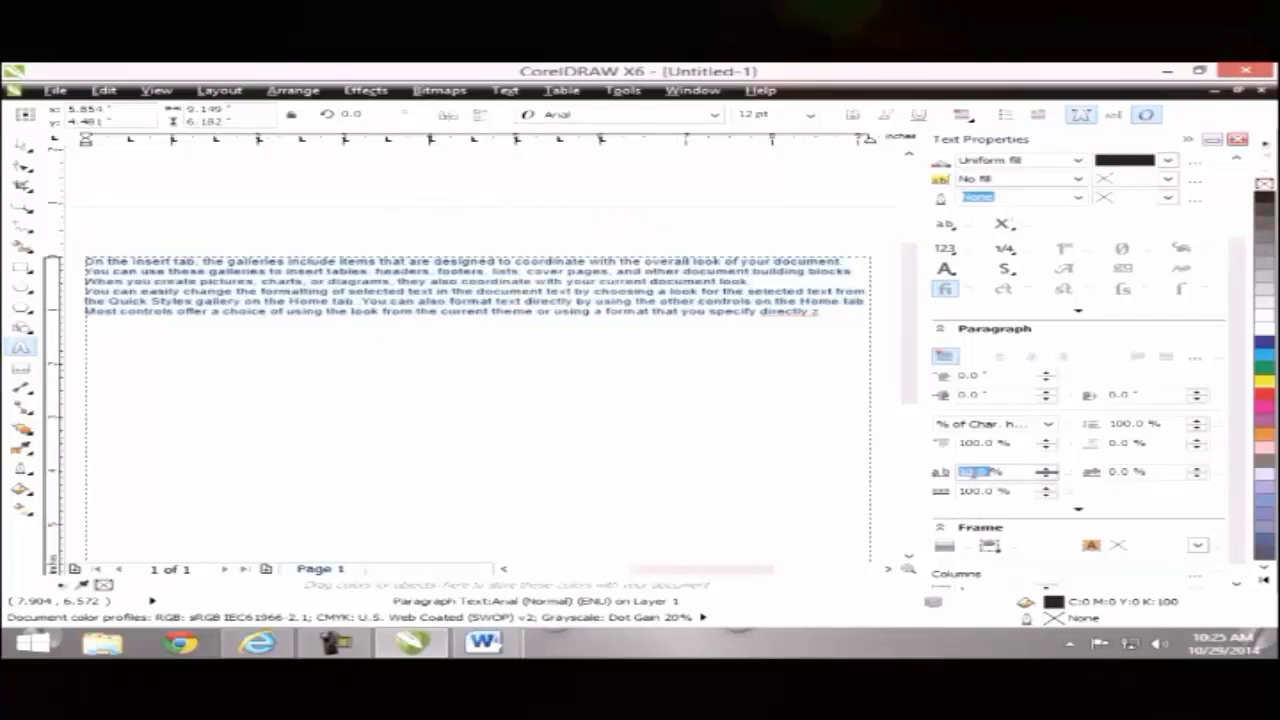
text(100)
key(Return)
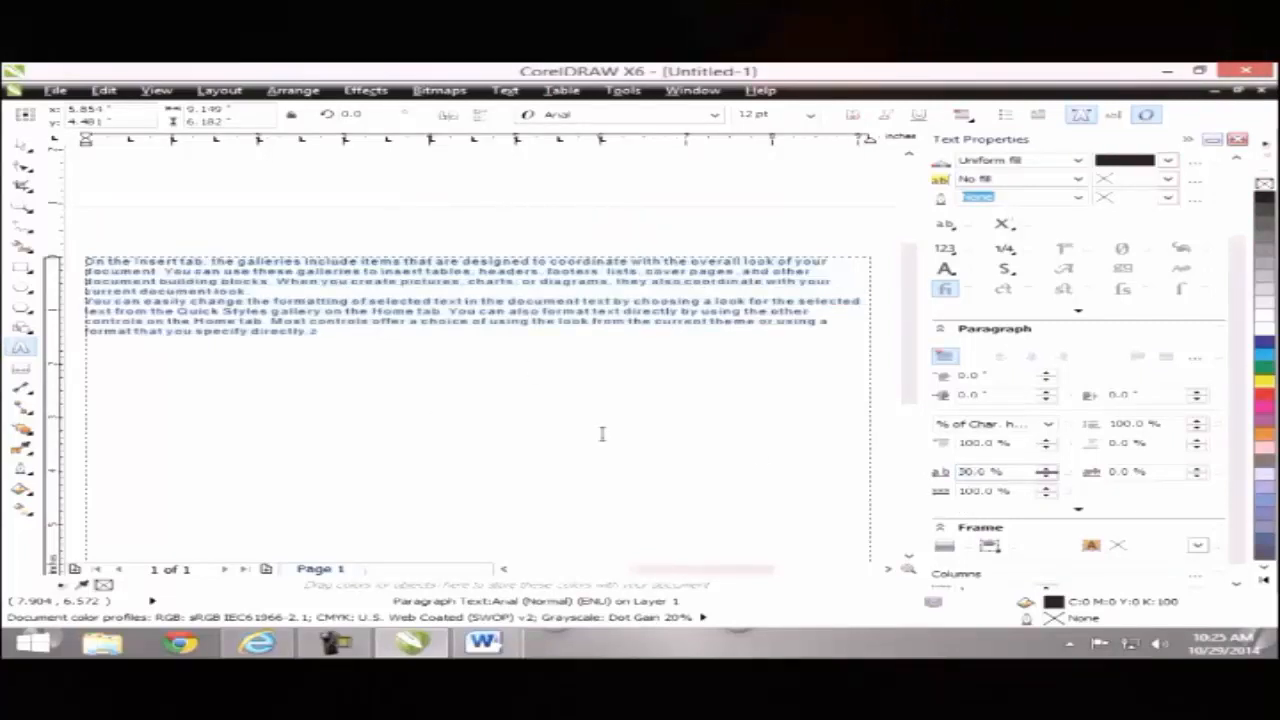
click(382, 351)
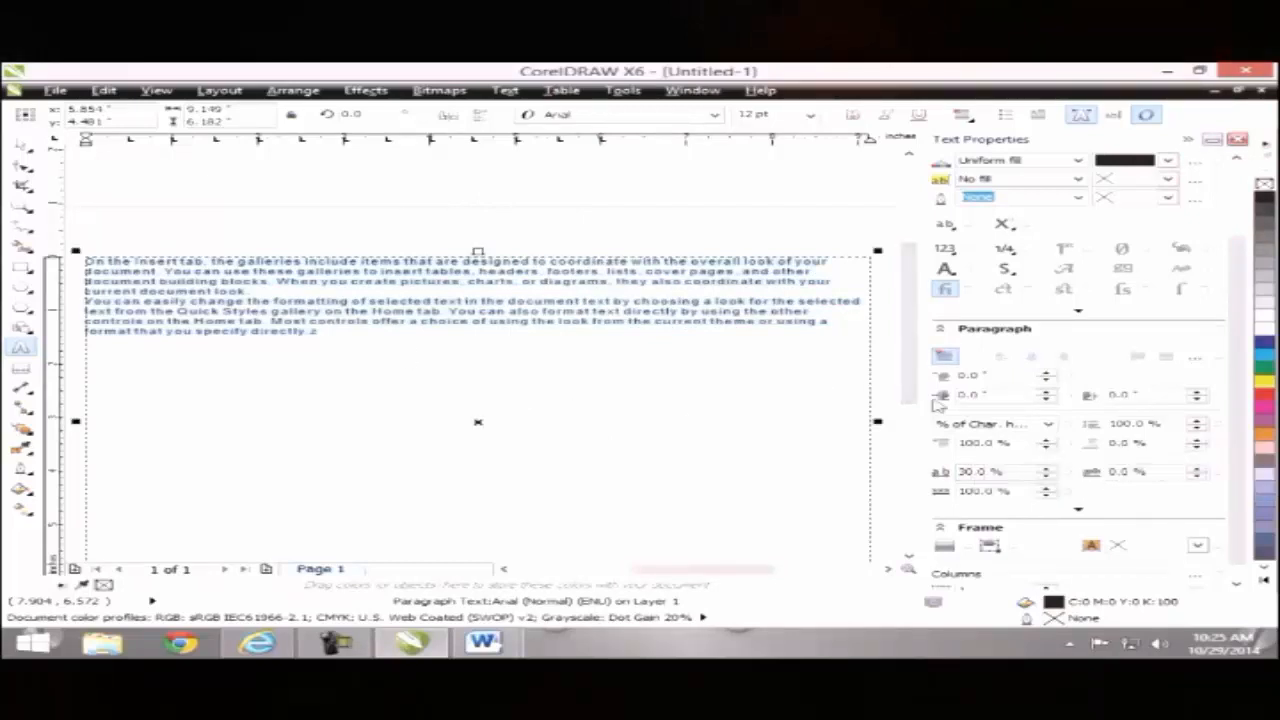
Step: Try line spacing of 1% and 50%, then restore it to 100%
double_click(1133, 424)
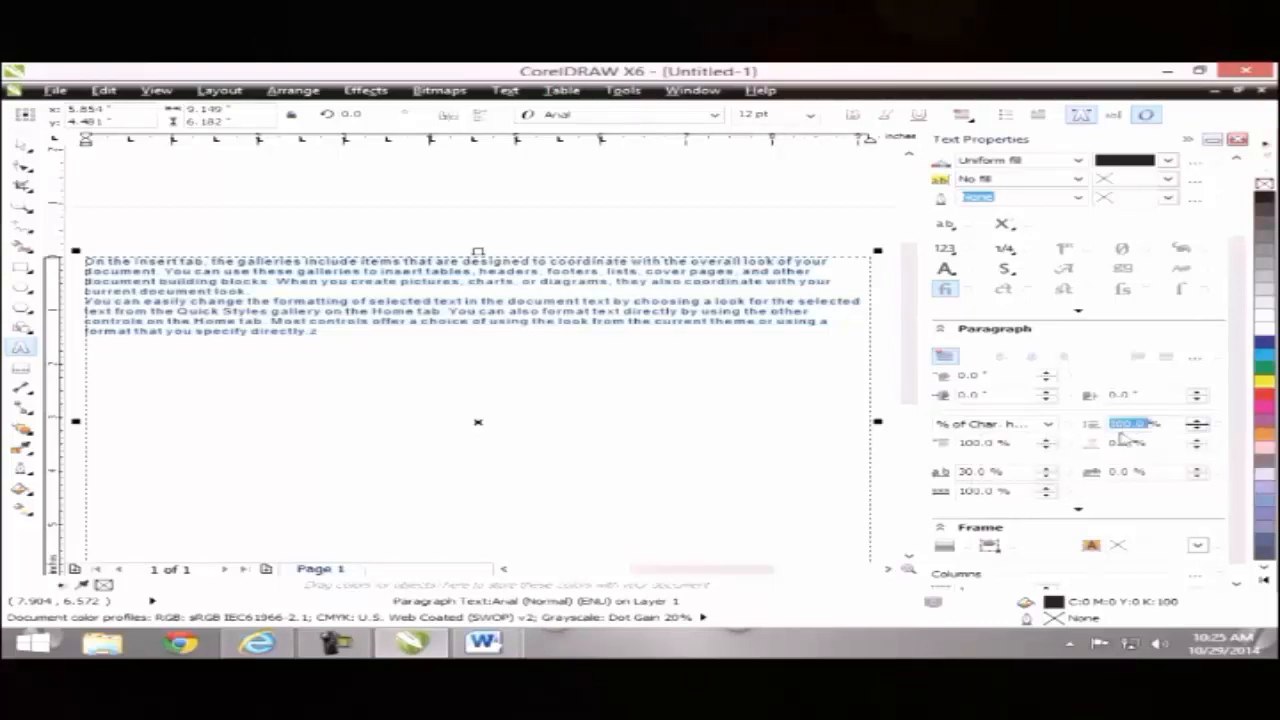
text(1)
key(Return)
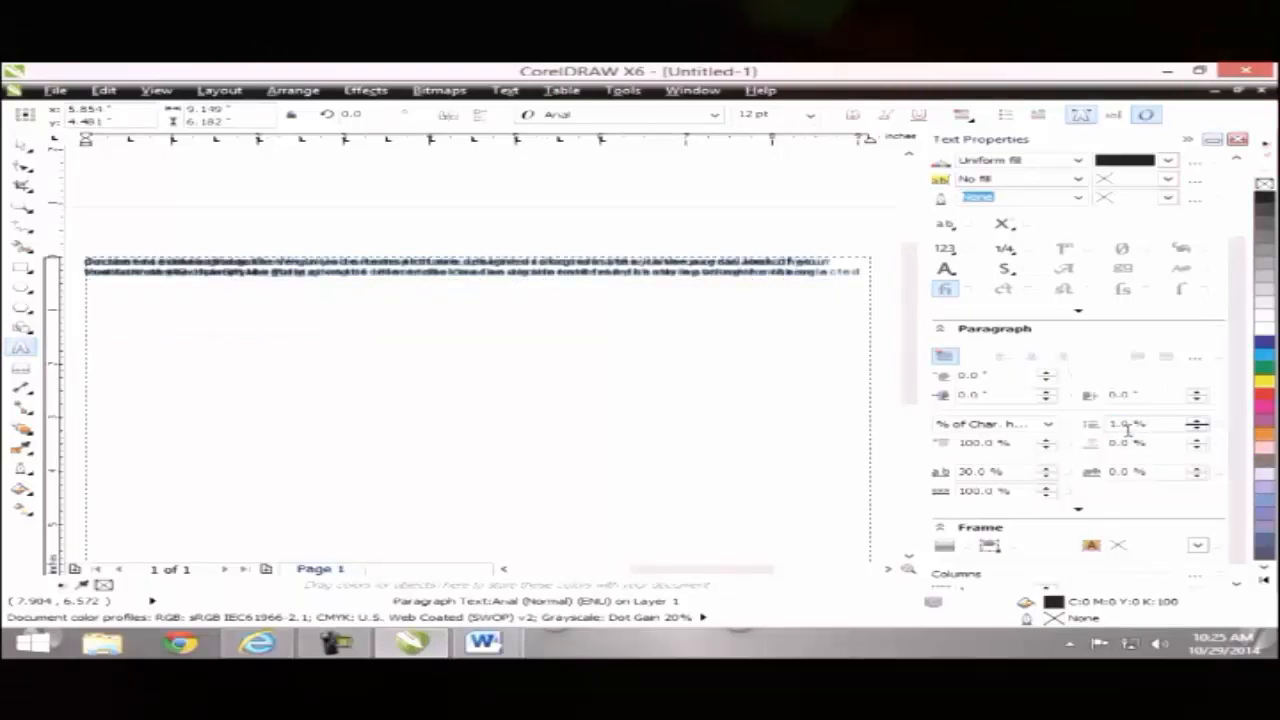
double_click(1125, 424)
text(50)
key(Return)
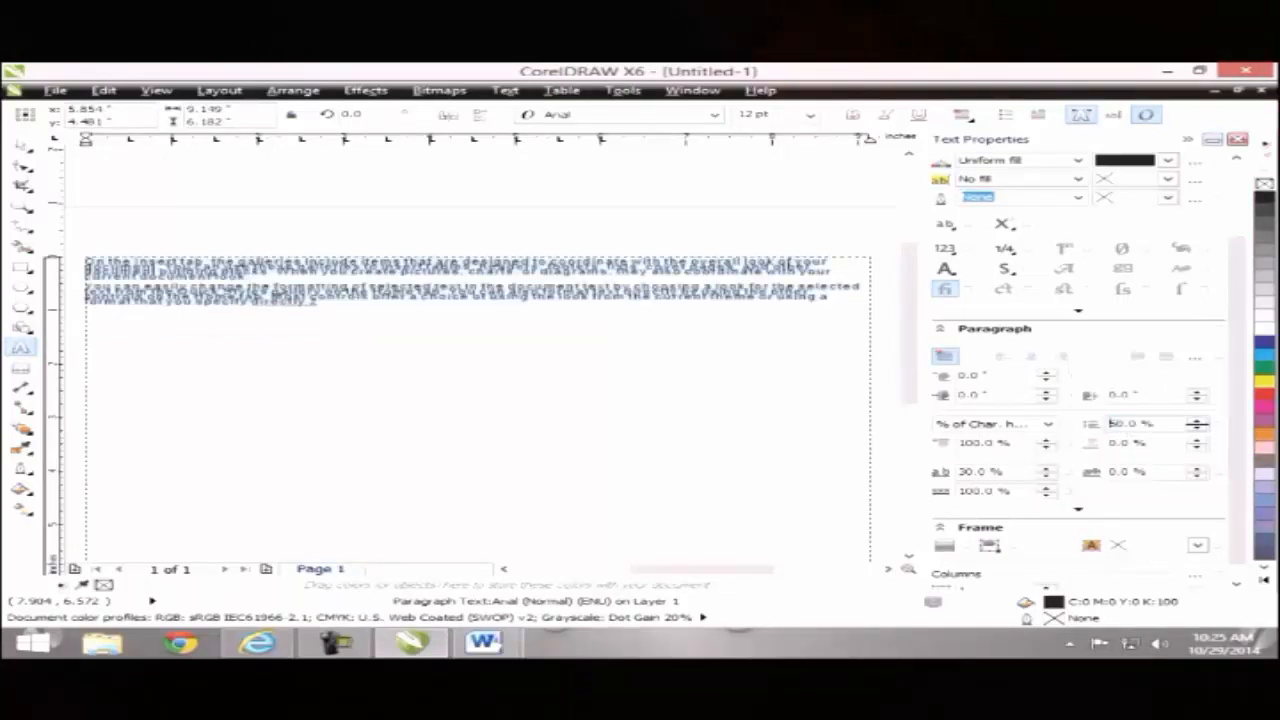
double_click(1126, 424)
text(100)
key(Return)
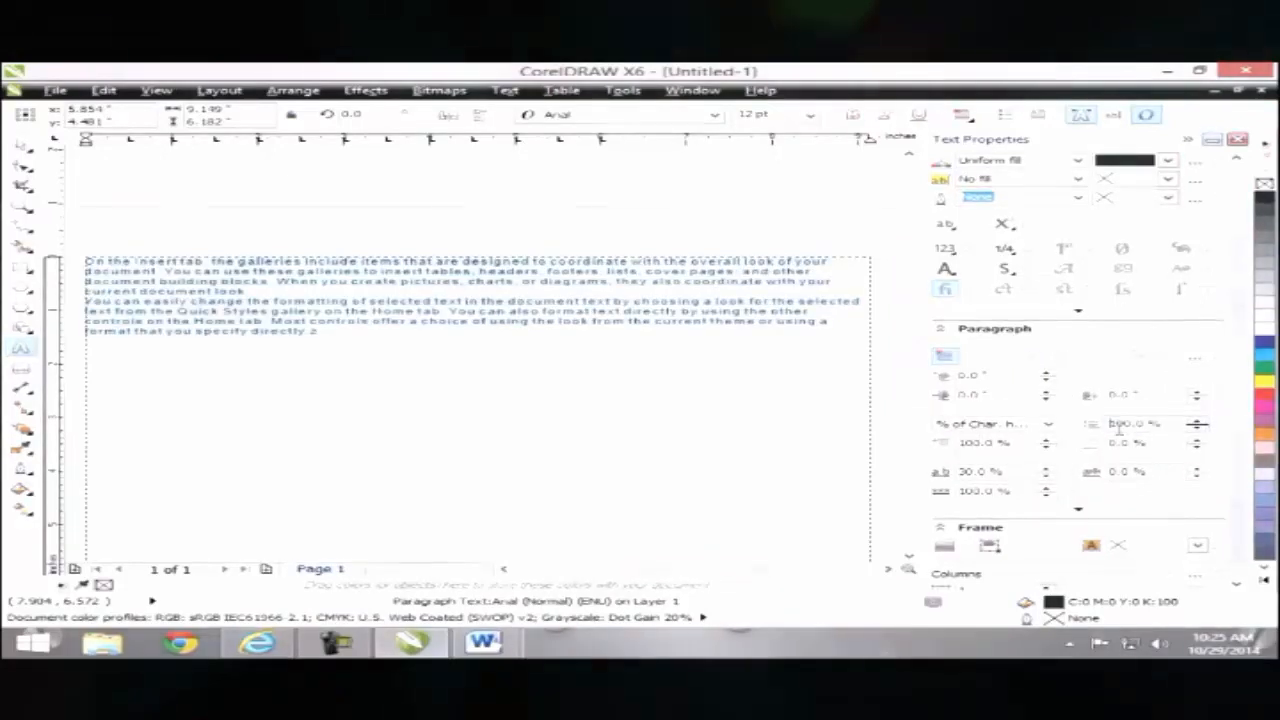
click(20, 145)
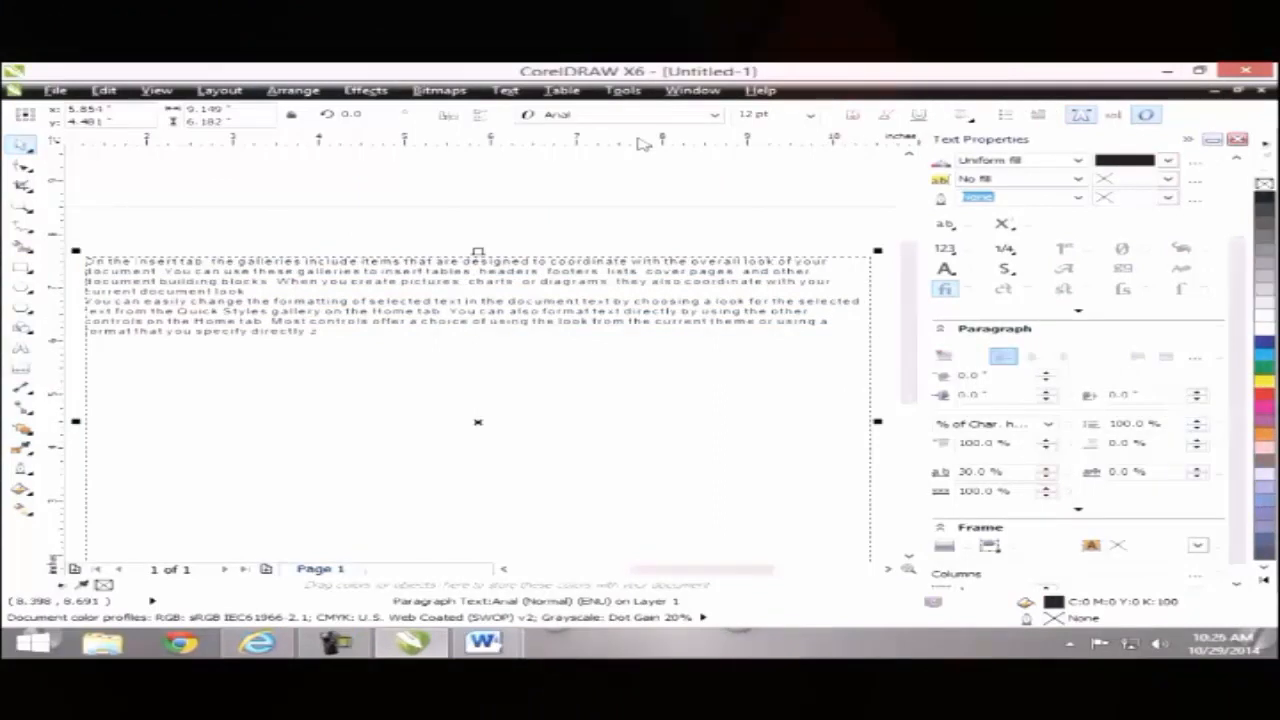
Step: Close the Text Properties docker to widen the workspace
click(962, 118)
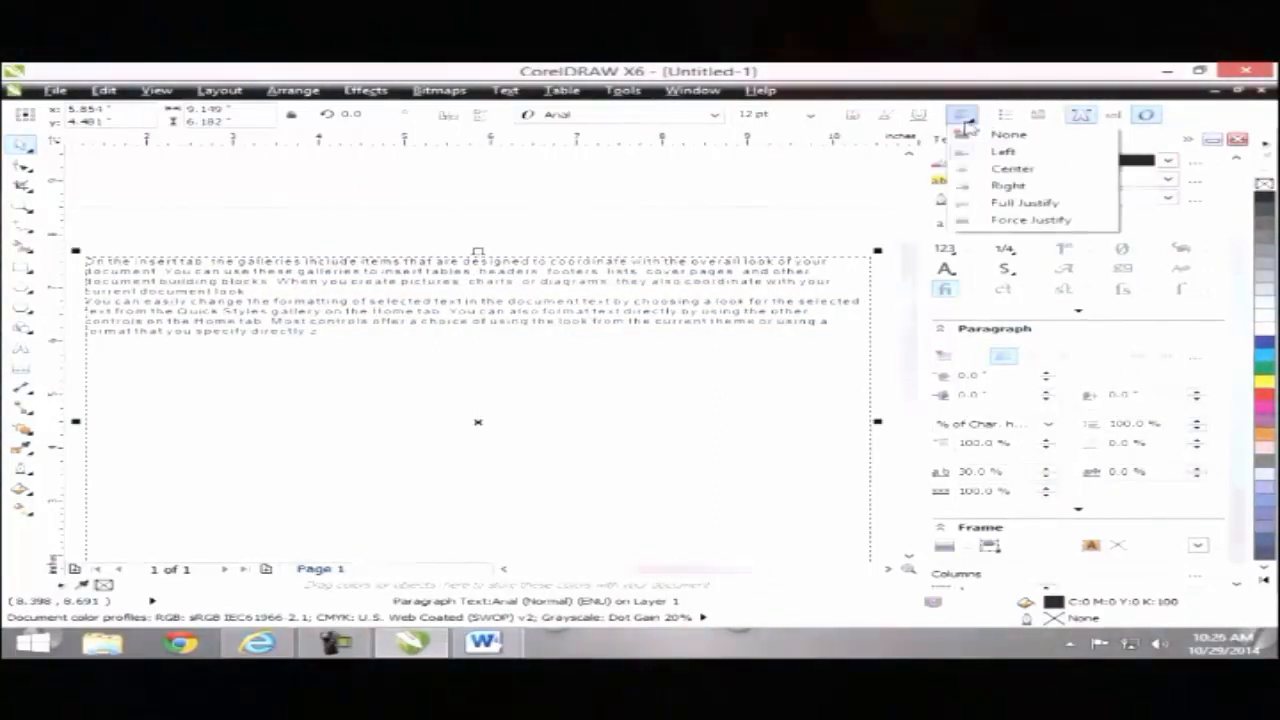
click(820, 169)
click(1236, 141)
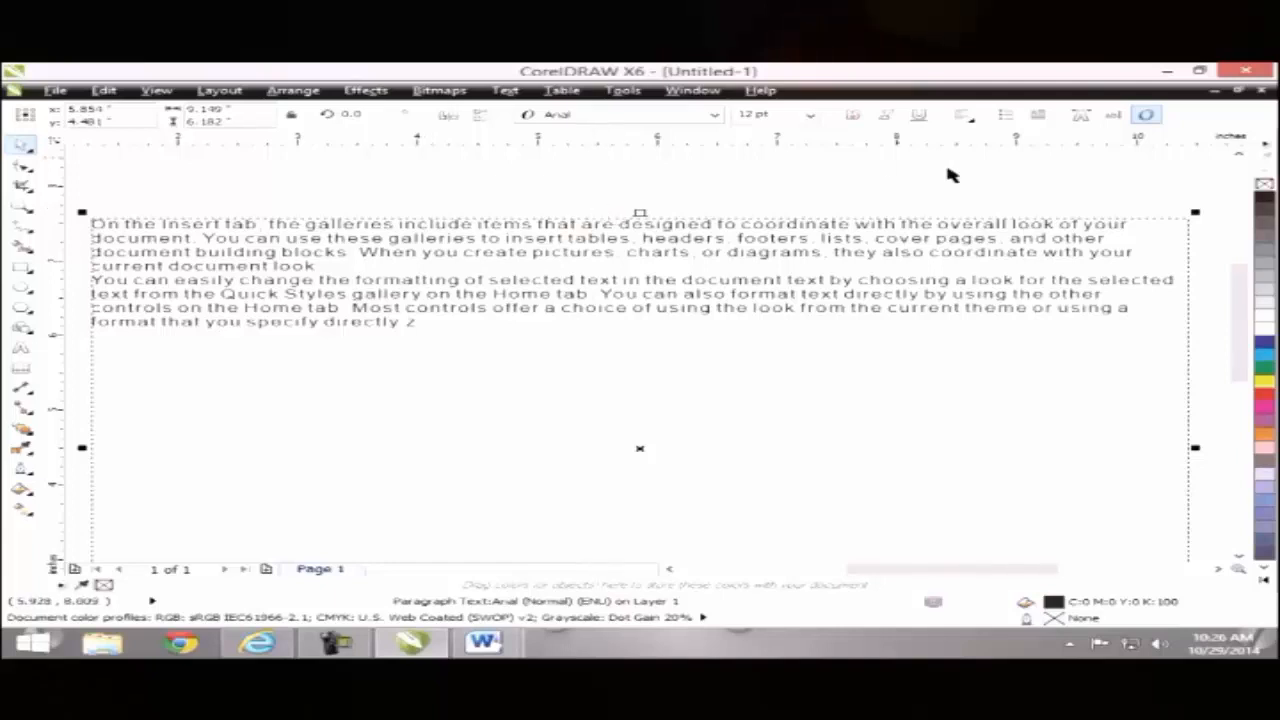
click(510, 92)
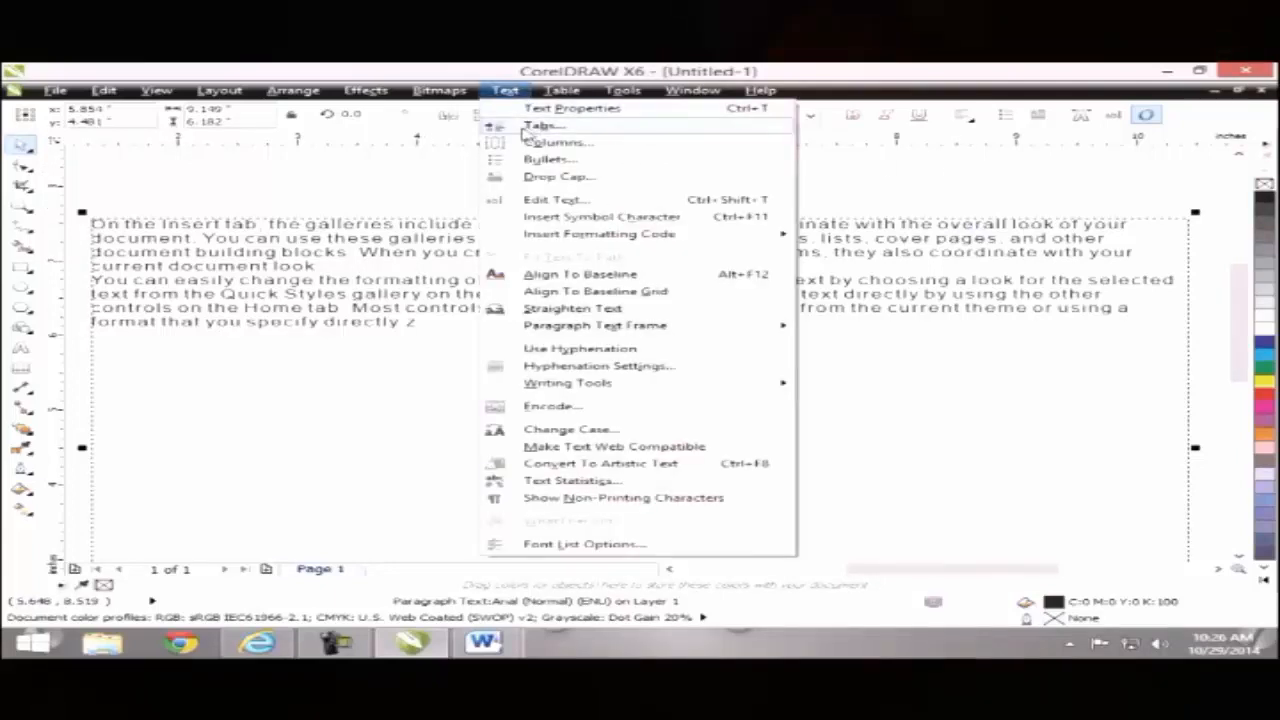
click(320, 193)
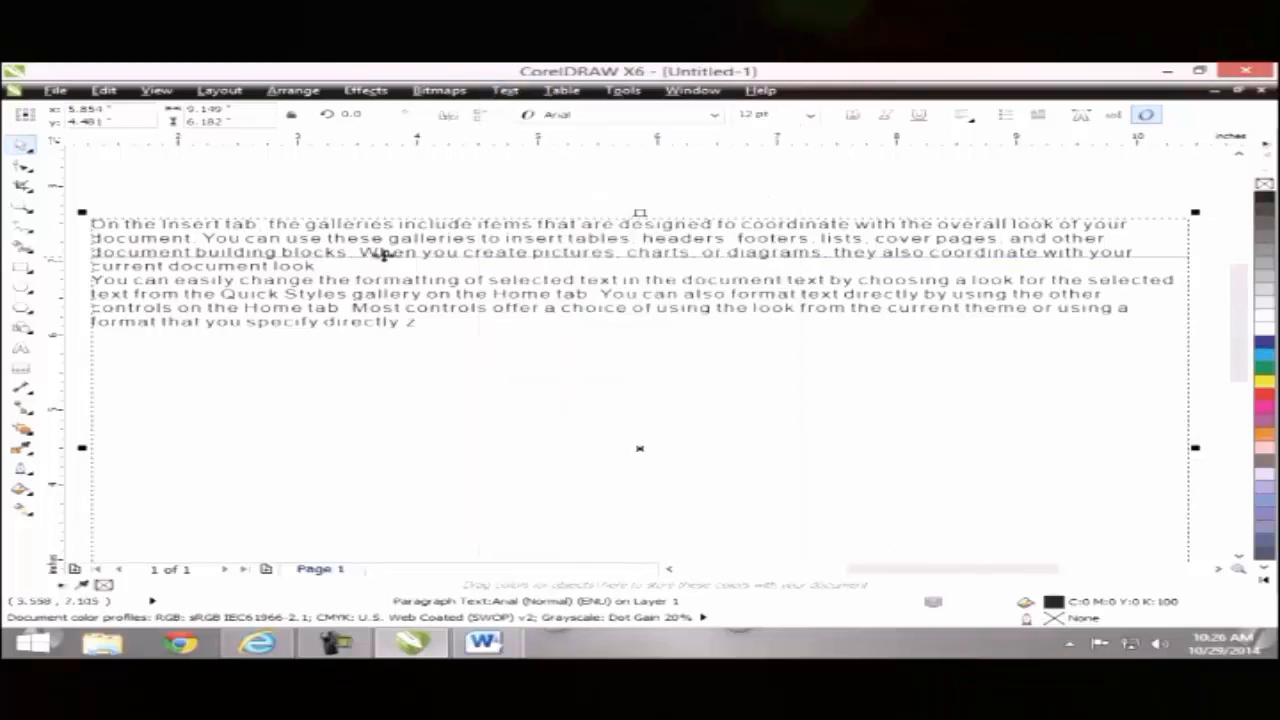
Step: Insert a tab character after the final 'z' of the paragraph text
double_click(255, 296)
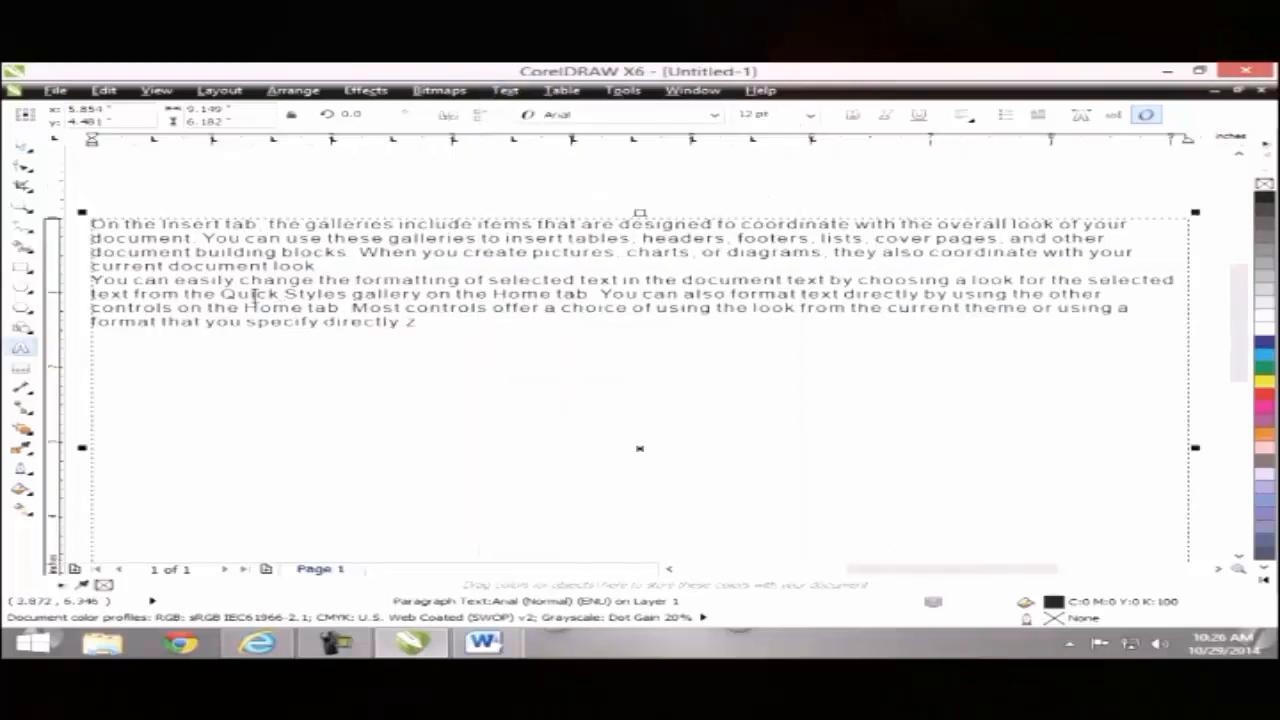
click(416, 358)
key(Tab)
click(514, 92)
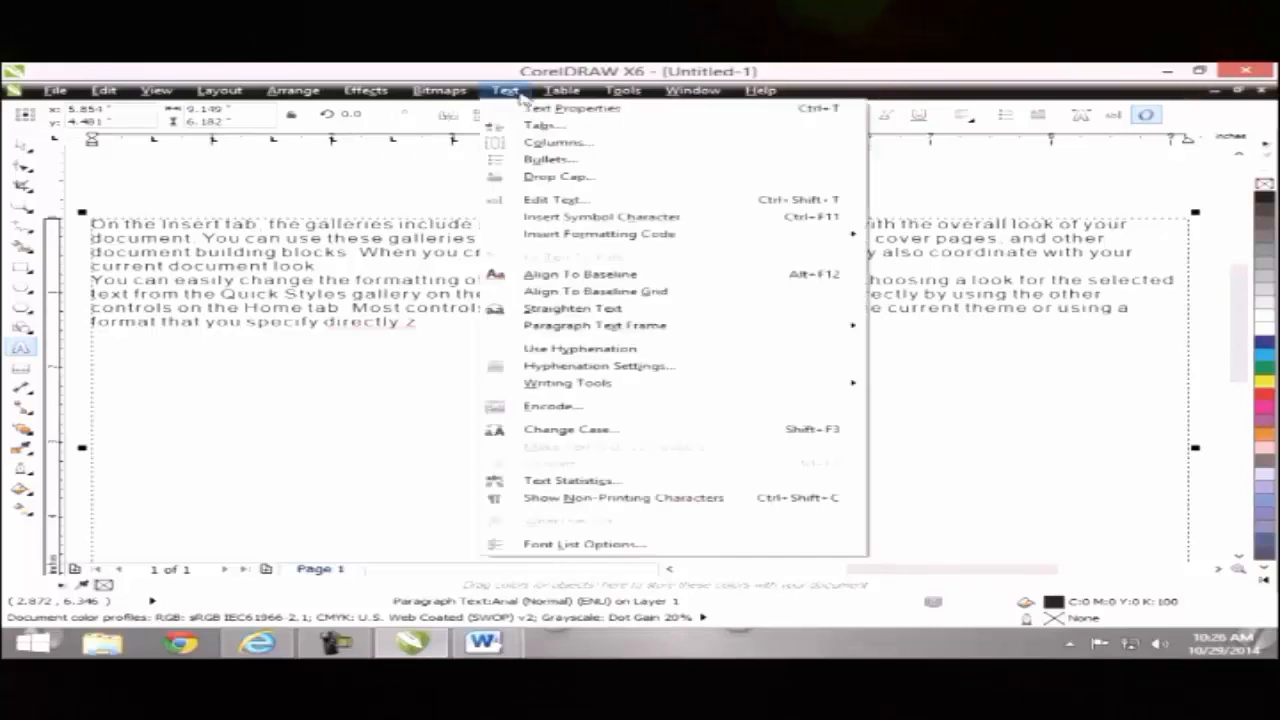
Step: Remove all preset tab stops from the paragraph, then resume editing at the text's end
click(533, 129)
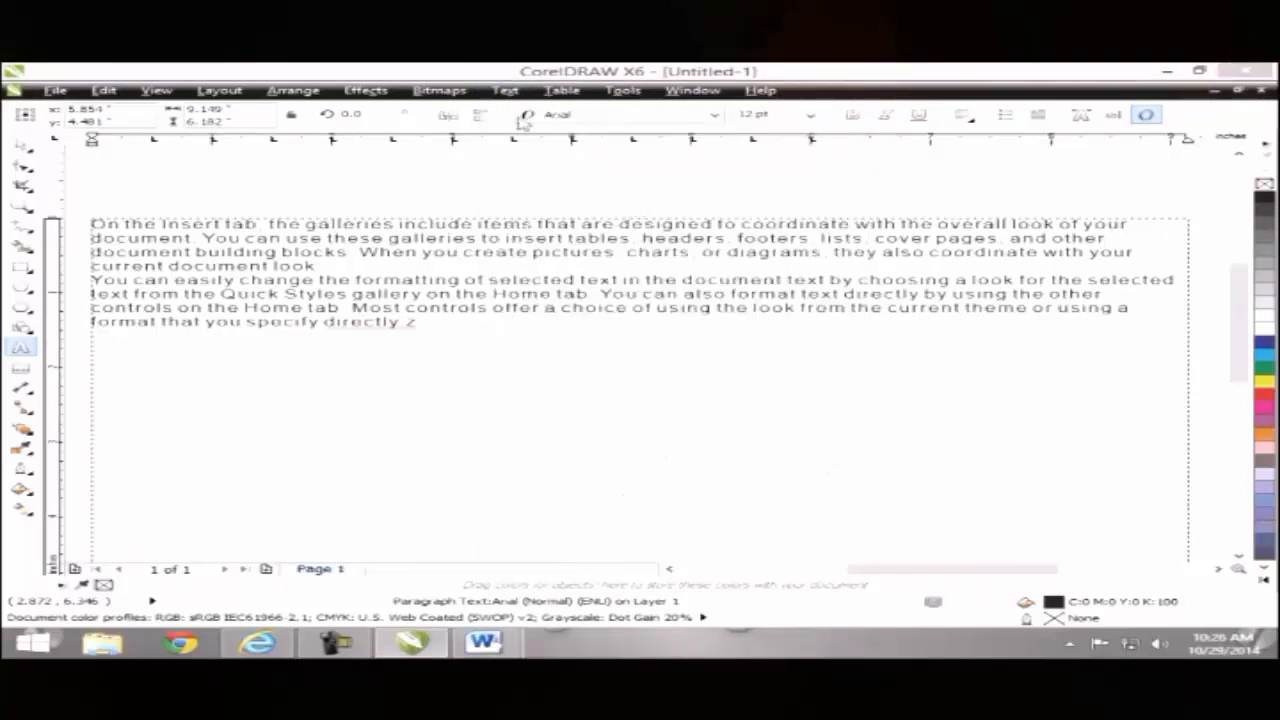
drag(851, 302, 855, 350)
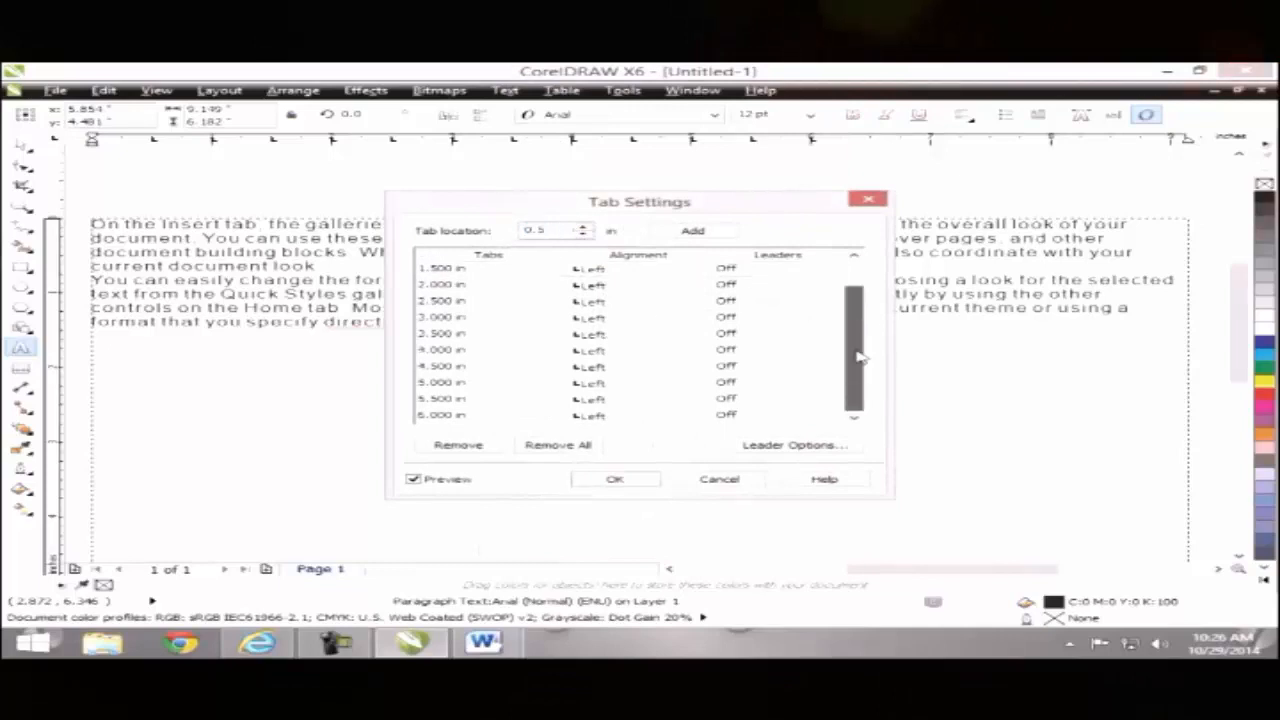
click(578, 444)
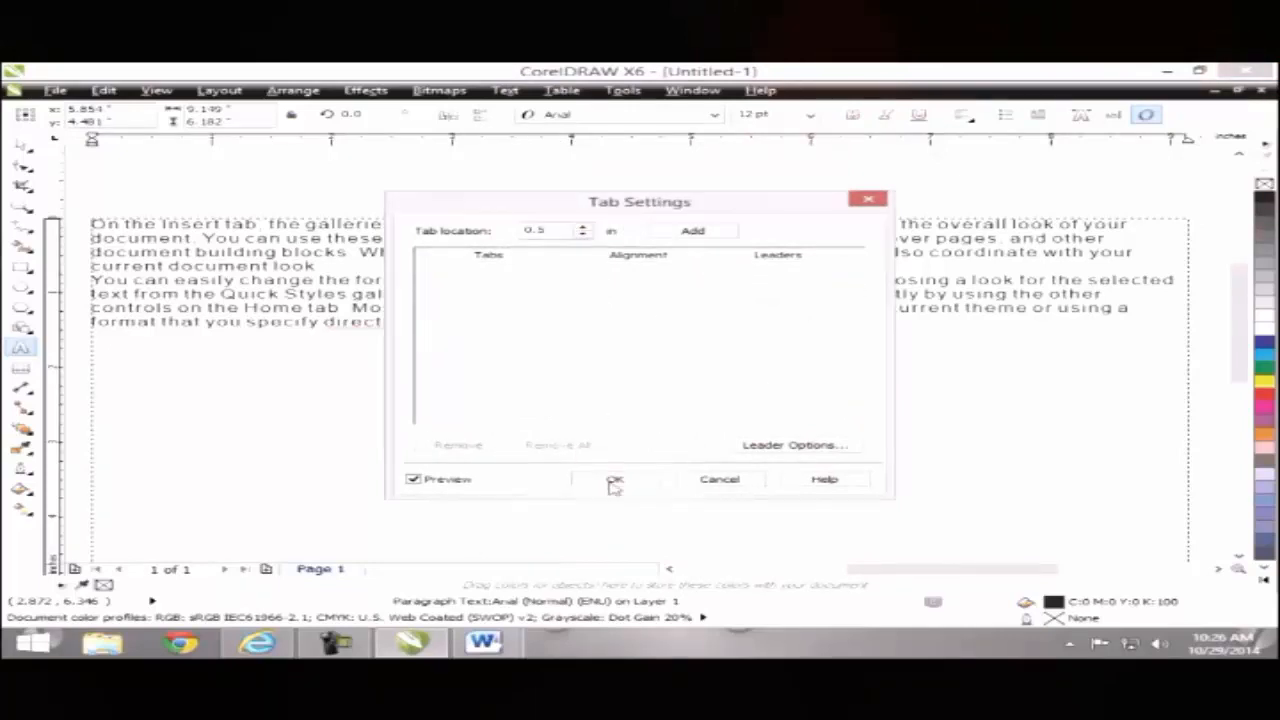
click(614, 479)
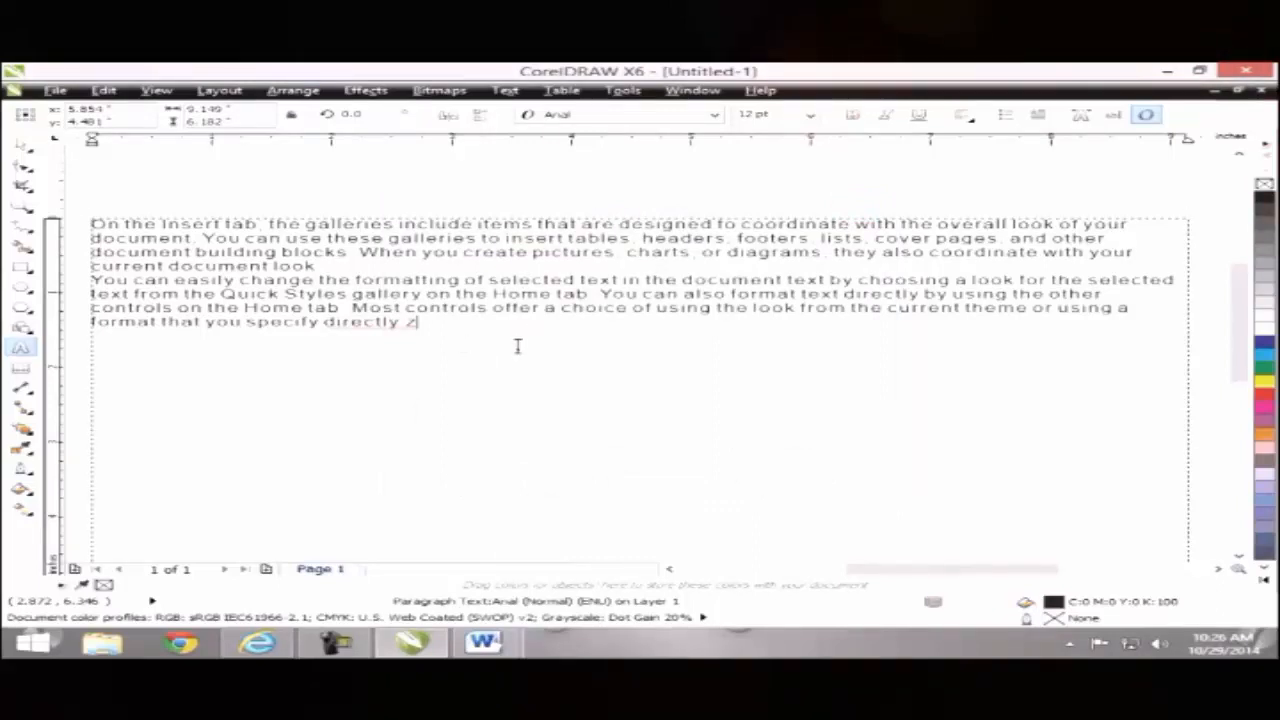
key(Escape)
key(Escape)
click(515, 340)
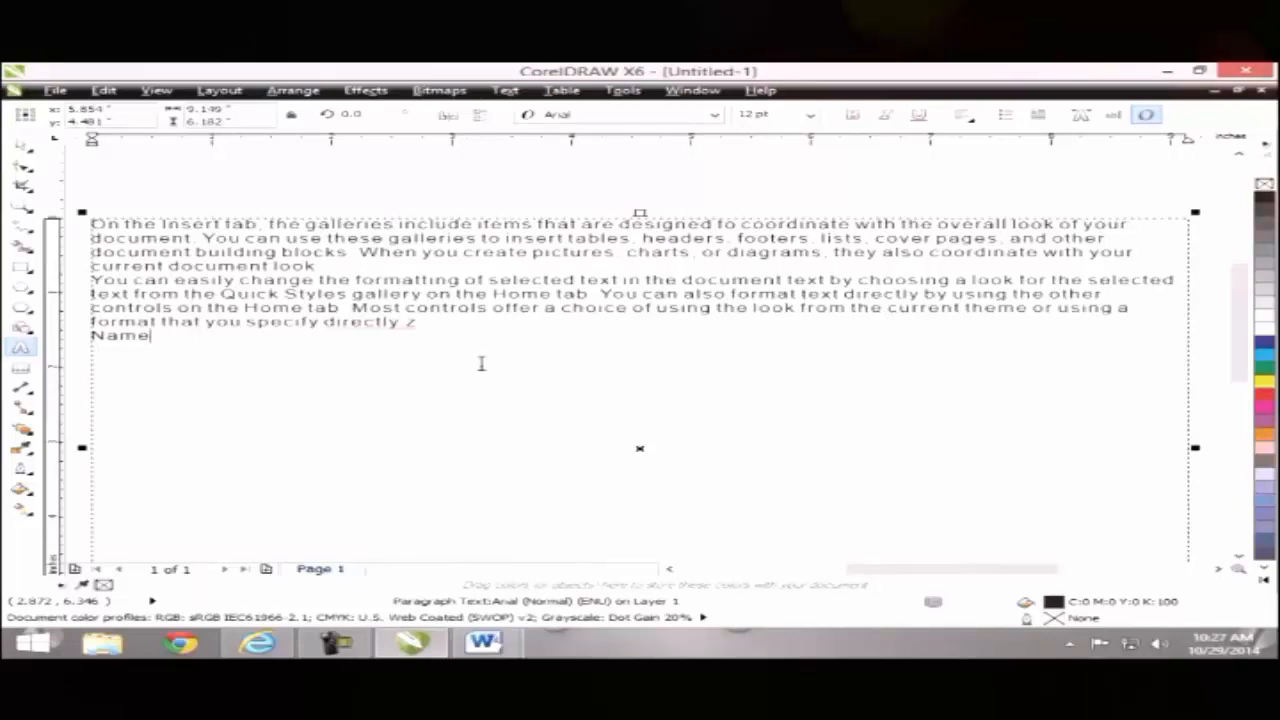
Step: Add a single left-aligned tab stop at 3 inches, then switch to the Pick tool
click(505, 90)
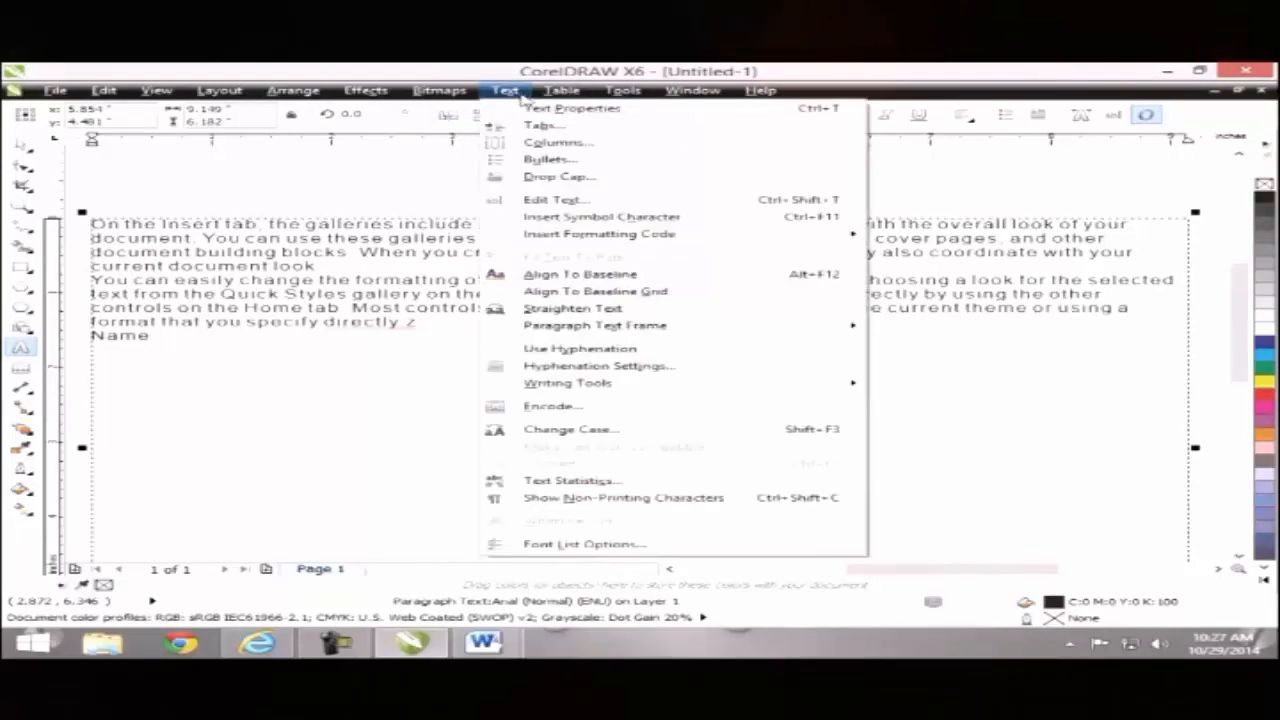
click(540, 125)
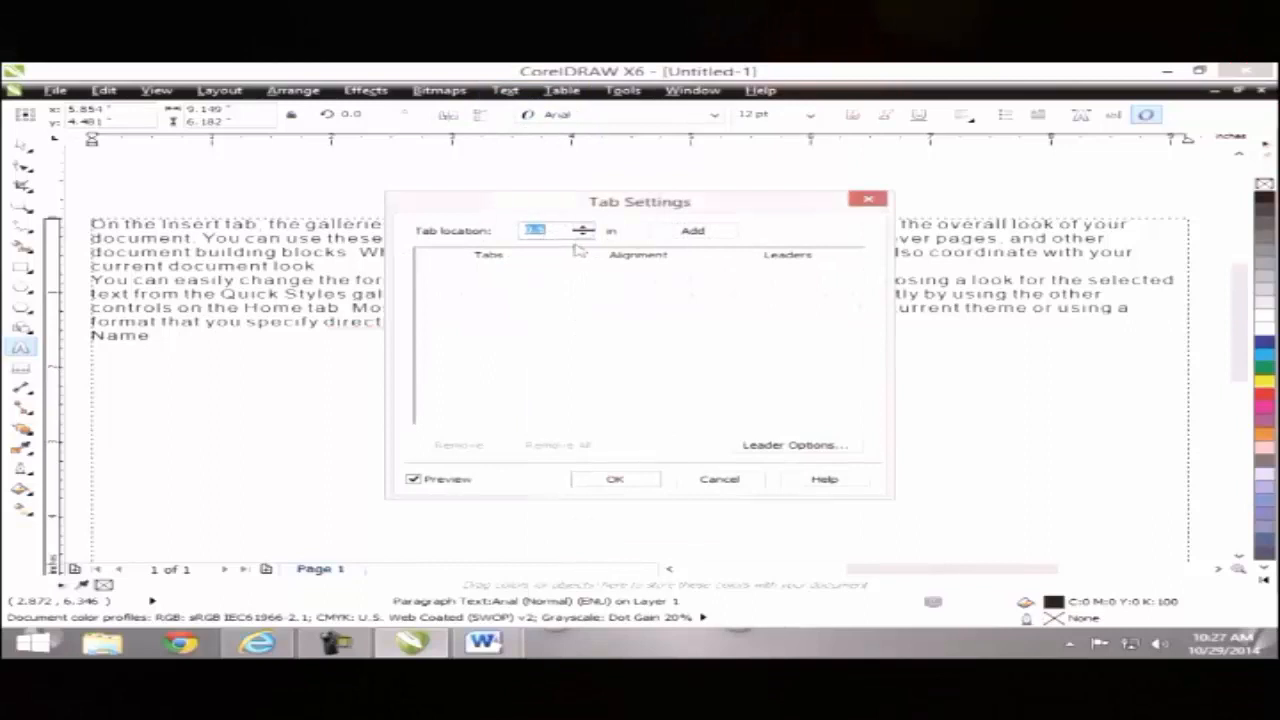
text(3)
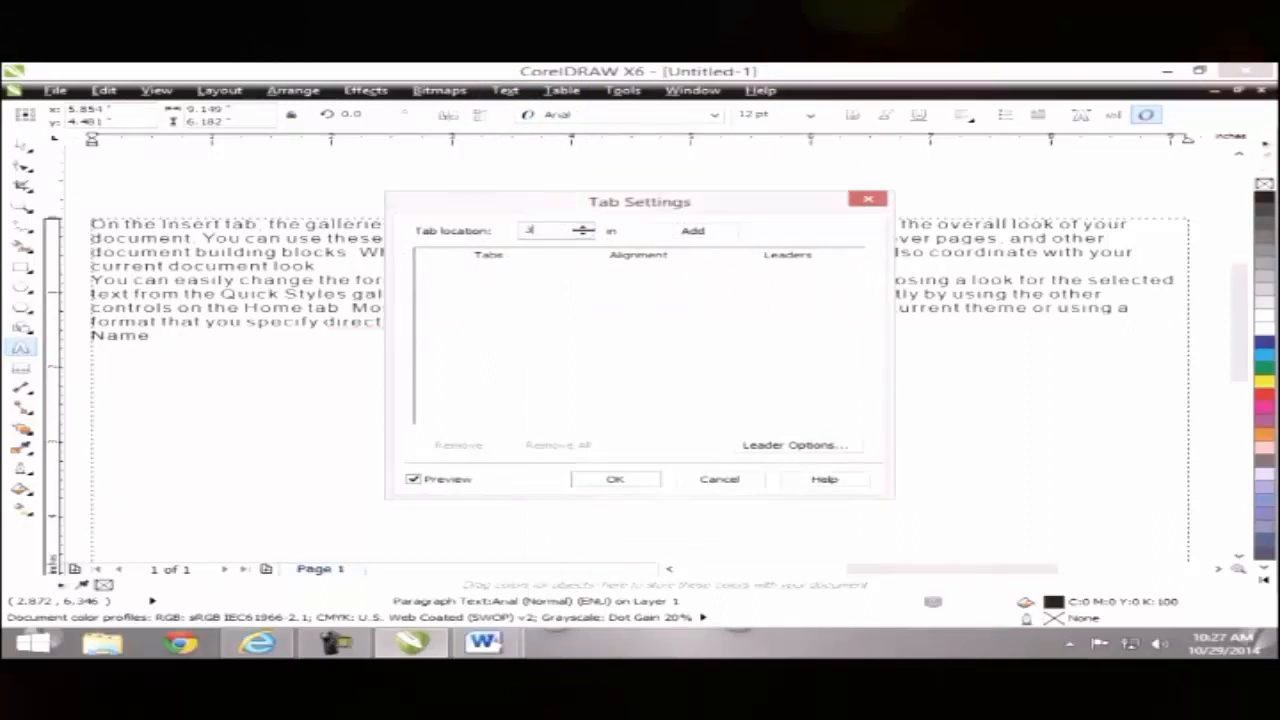
click(679, 238)
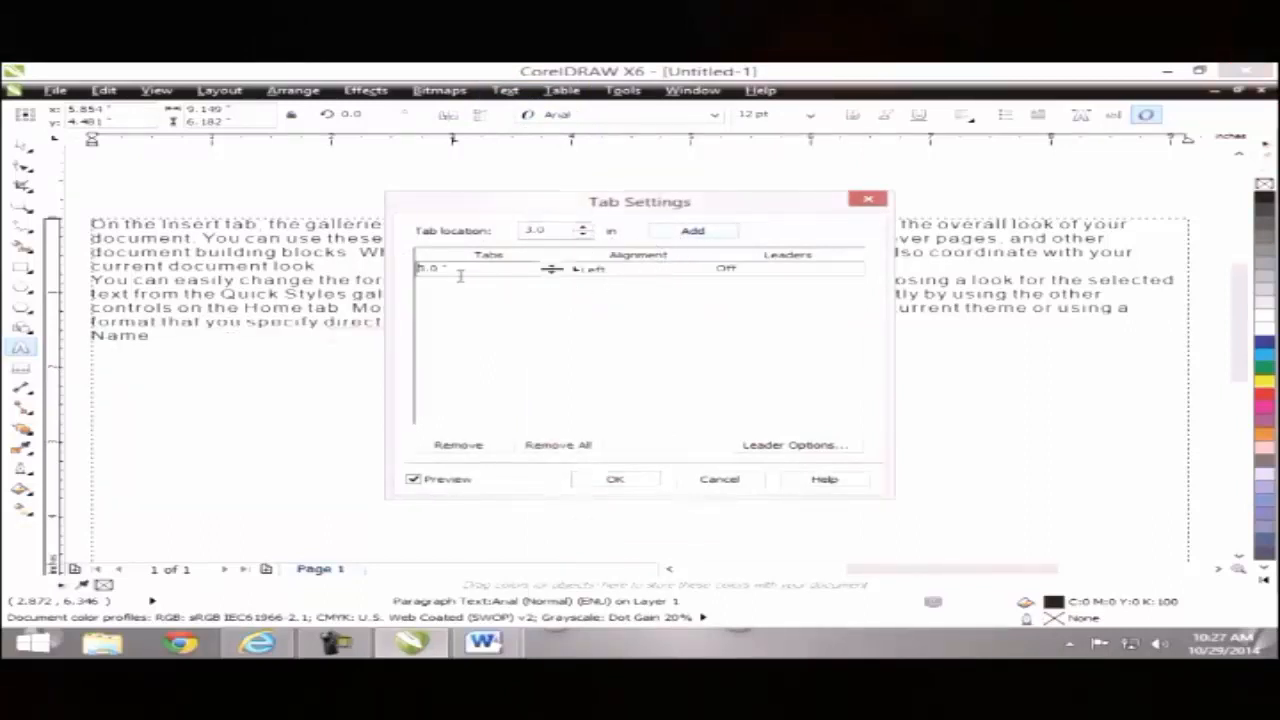
click(596, 271)
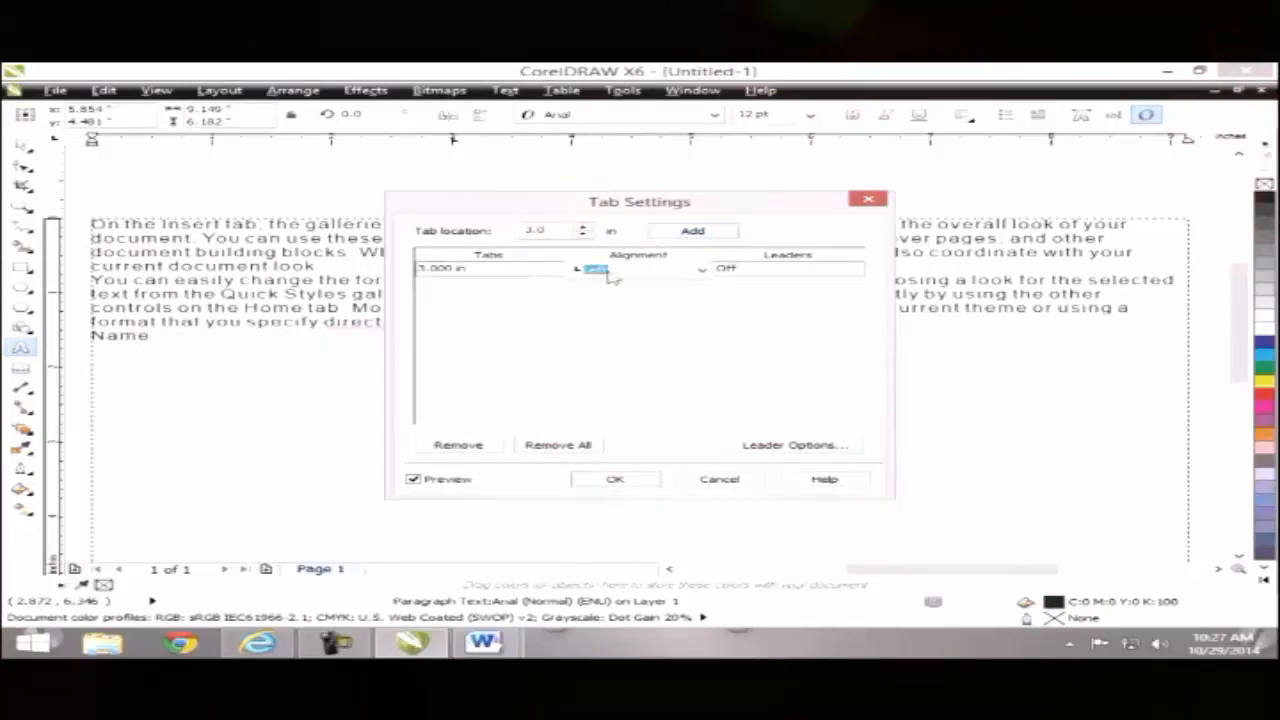
click(703, 271)
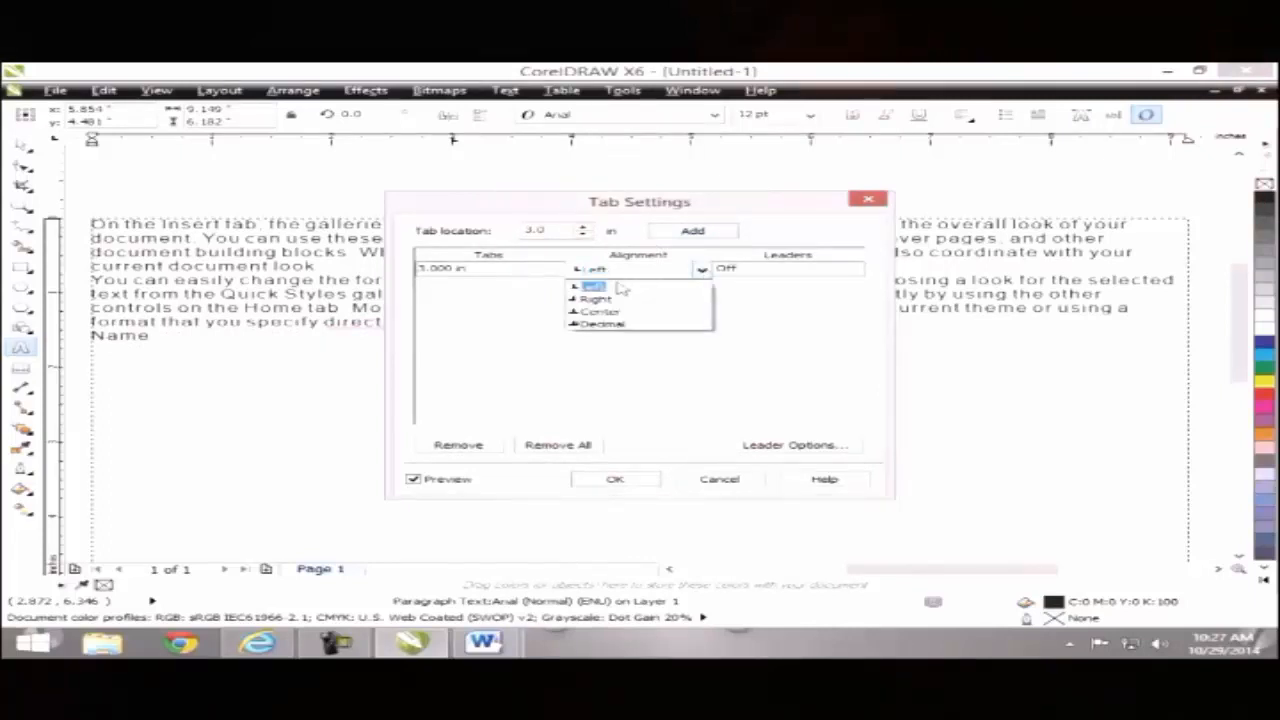
click(717, 366)
click(614, 479)
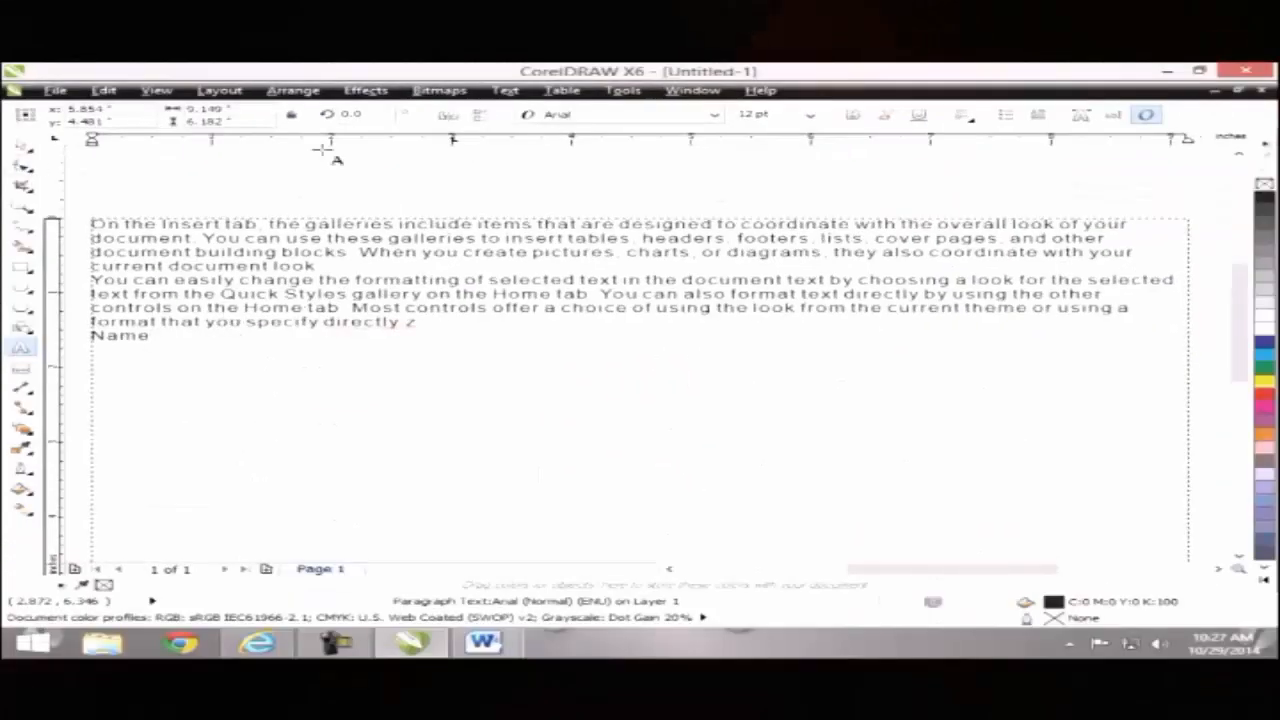
click(22, 145)
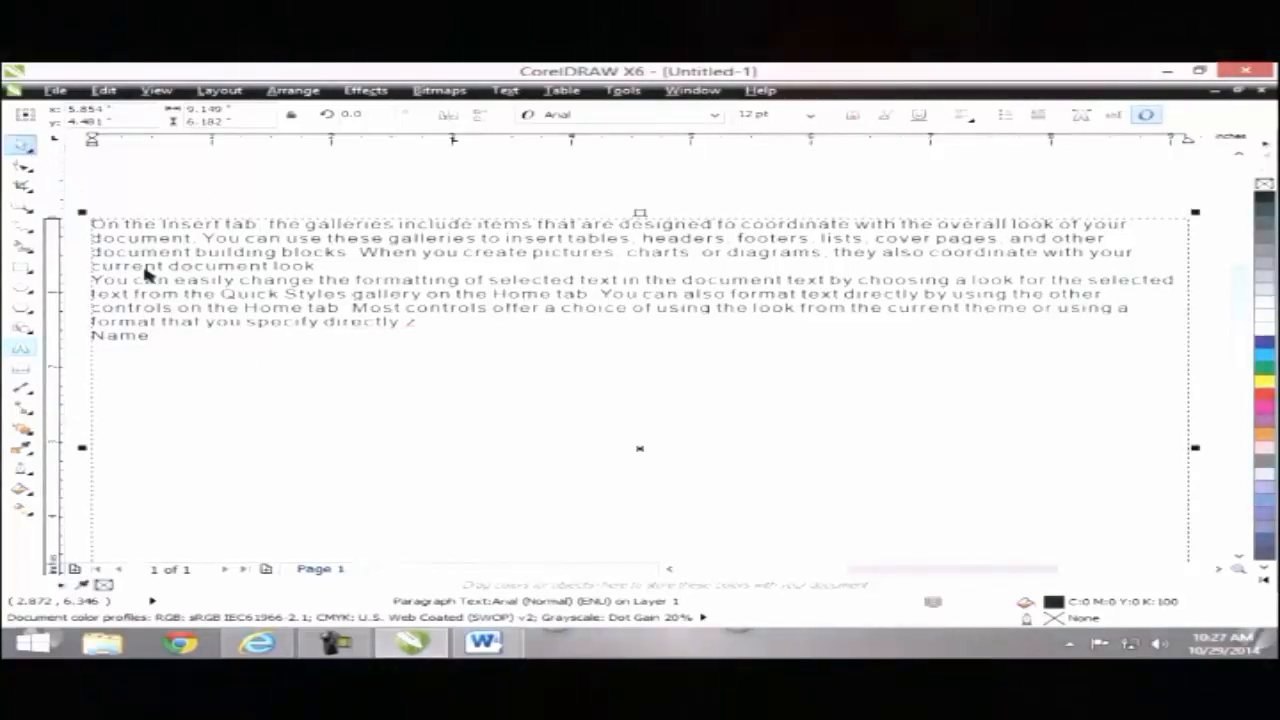
Step: Type trial Name and Father Name entries with a person's names at the tab stop
double_click(158, 340)
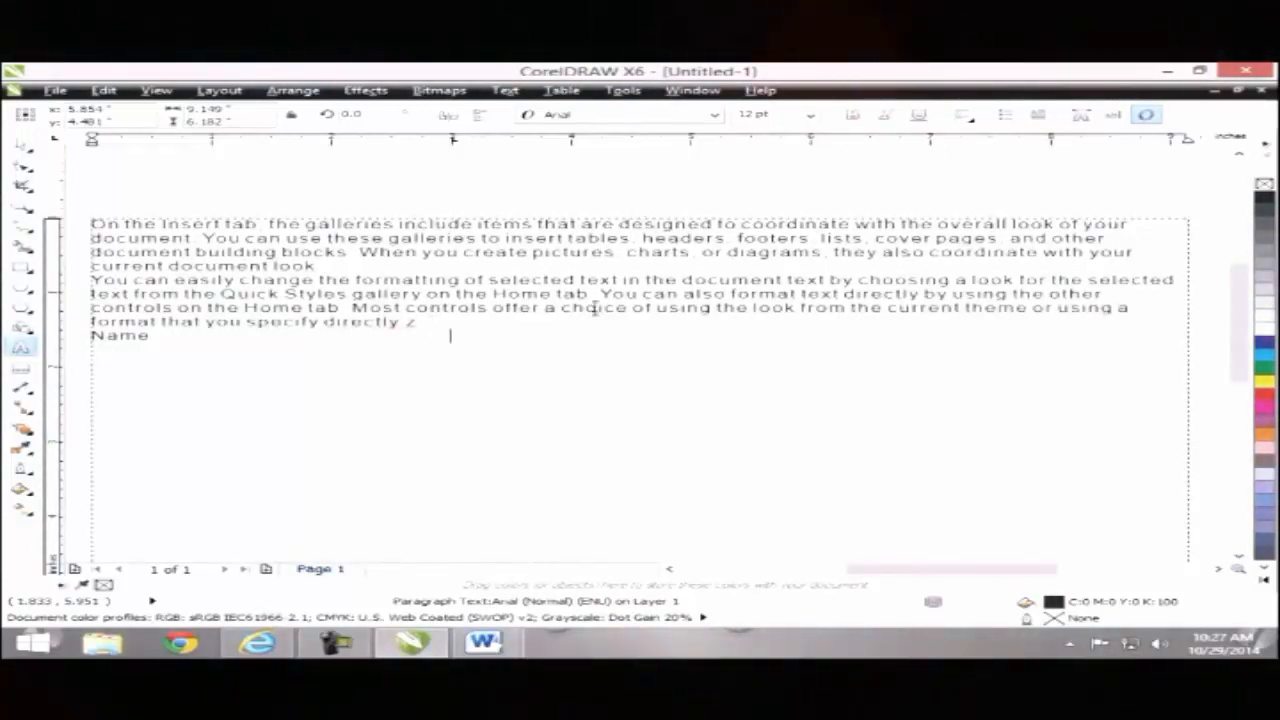
text(USMAN)
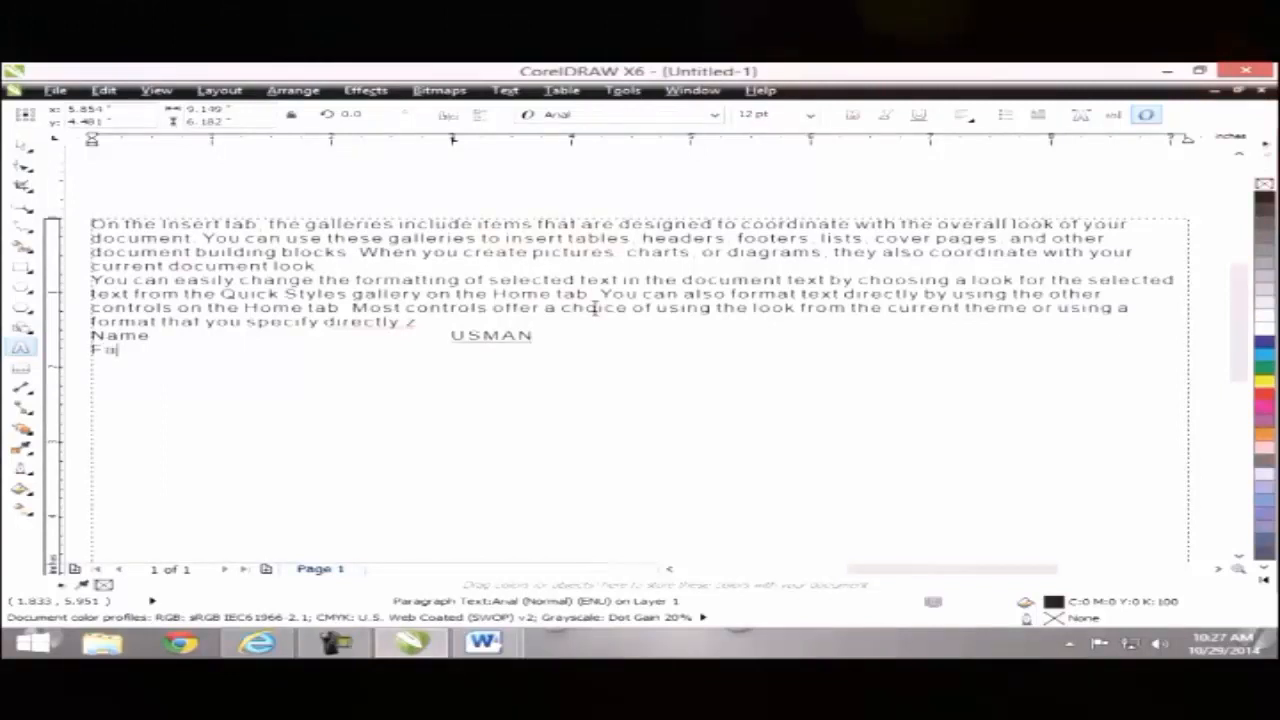
text(ther Name)
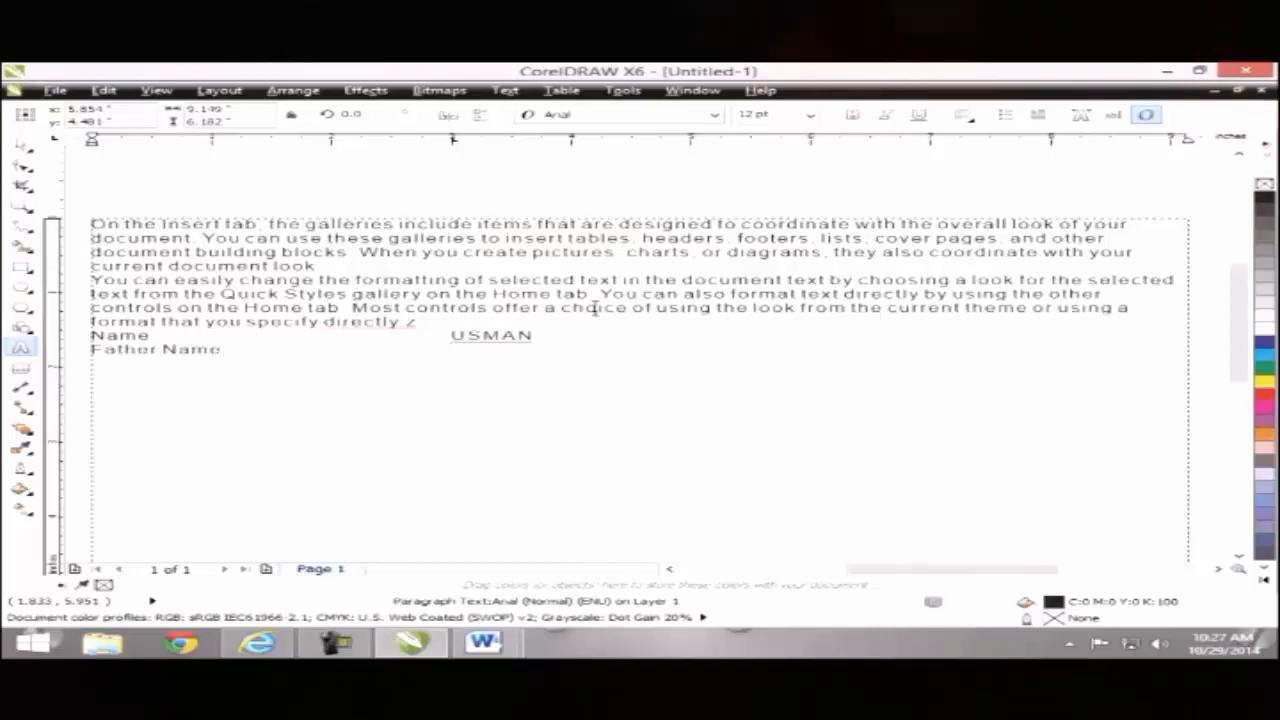
key(Tab)
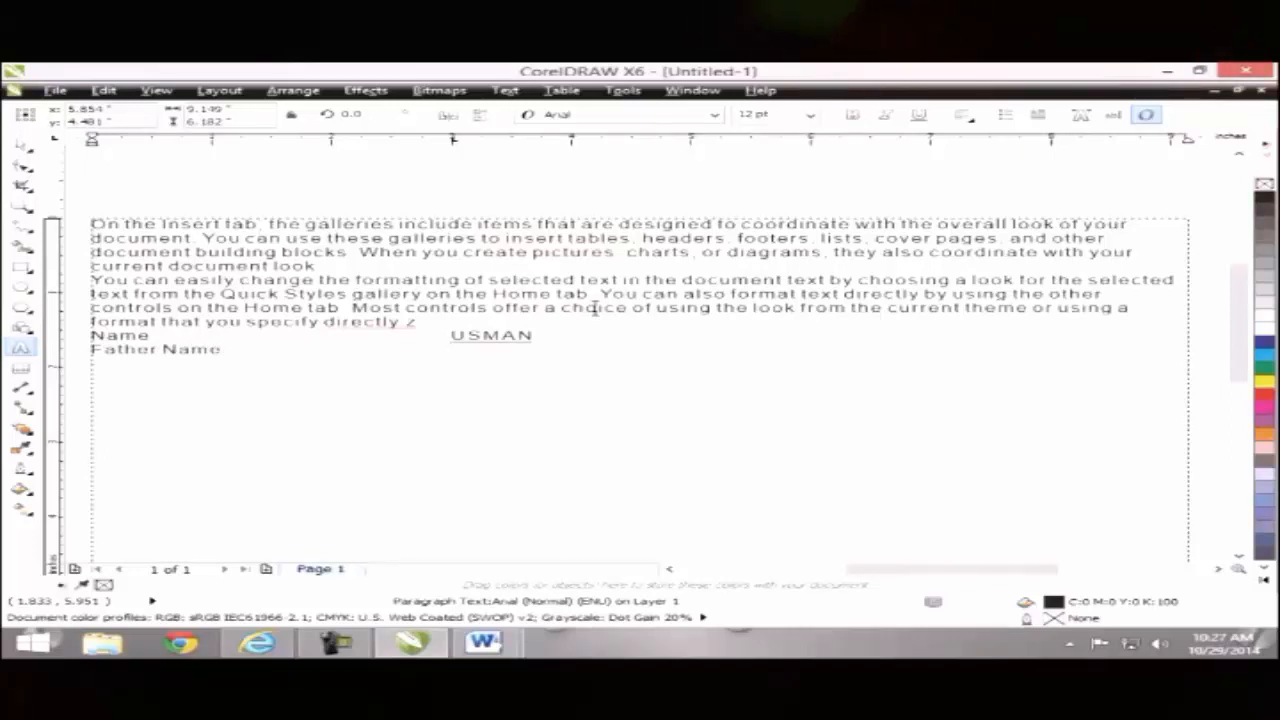
text(Shahbaz)
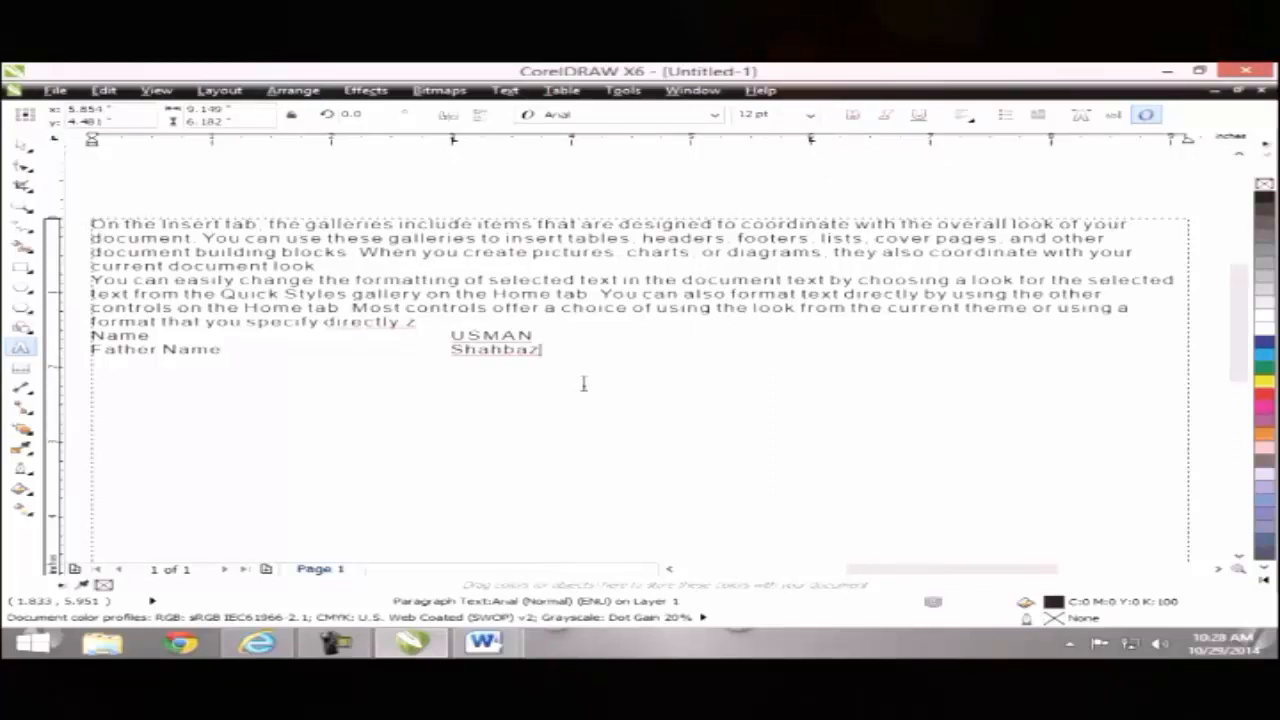
Step: Delete the trial entries so the paragraph ends at 'z', and open Tab Settings
key(BackSpace)
key(BackSpace)
key(BackSpace)
key(BackSpace)
key(BackSpace)
key(BackSpace)
key(BackSpace)
key(BackSpace)
key(BackSpace)
key(BackSpace)
key(BackSpace)
key(BackSpace)
key(BackSpace)
key(BackSpace)
key(BackSpace)
key(BackSpace)
key(BackSpace)
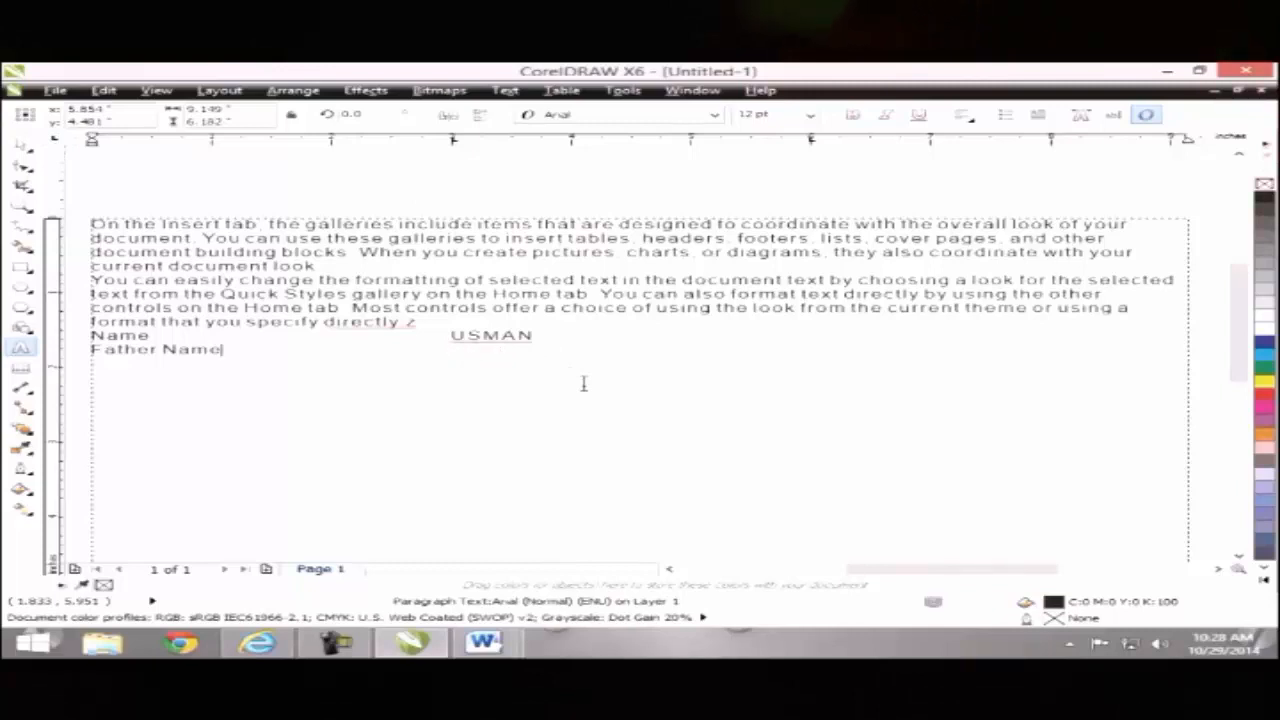
key(BackSpace)
key(BackSpace)
key(BackSpace)
key(BackSpace)
key(BackSpace)
key(BackSpace)
key(BackSpace)
key(BackSpace)
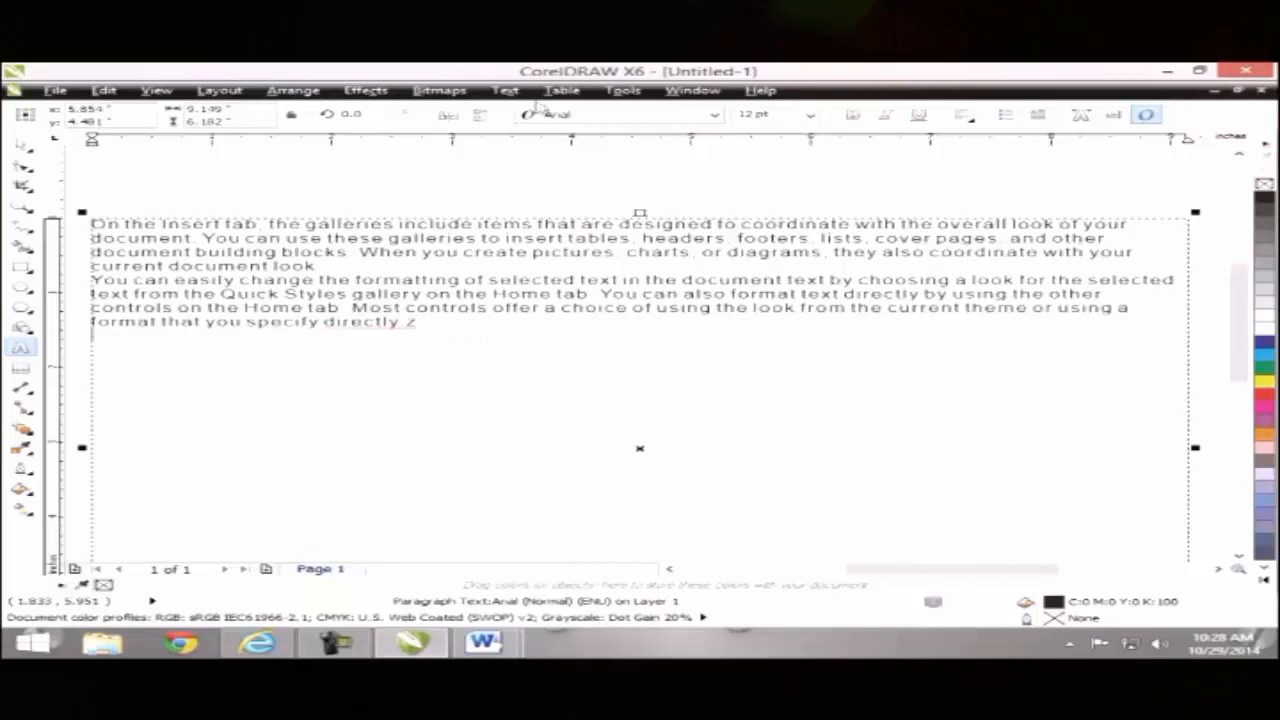
click(505, 90)
click(500, 125)
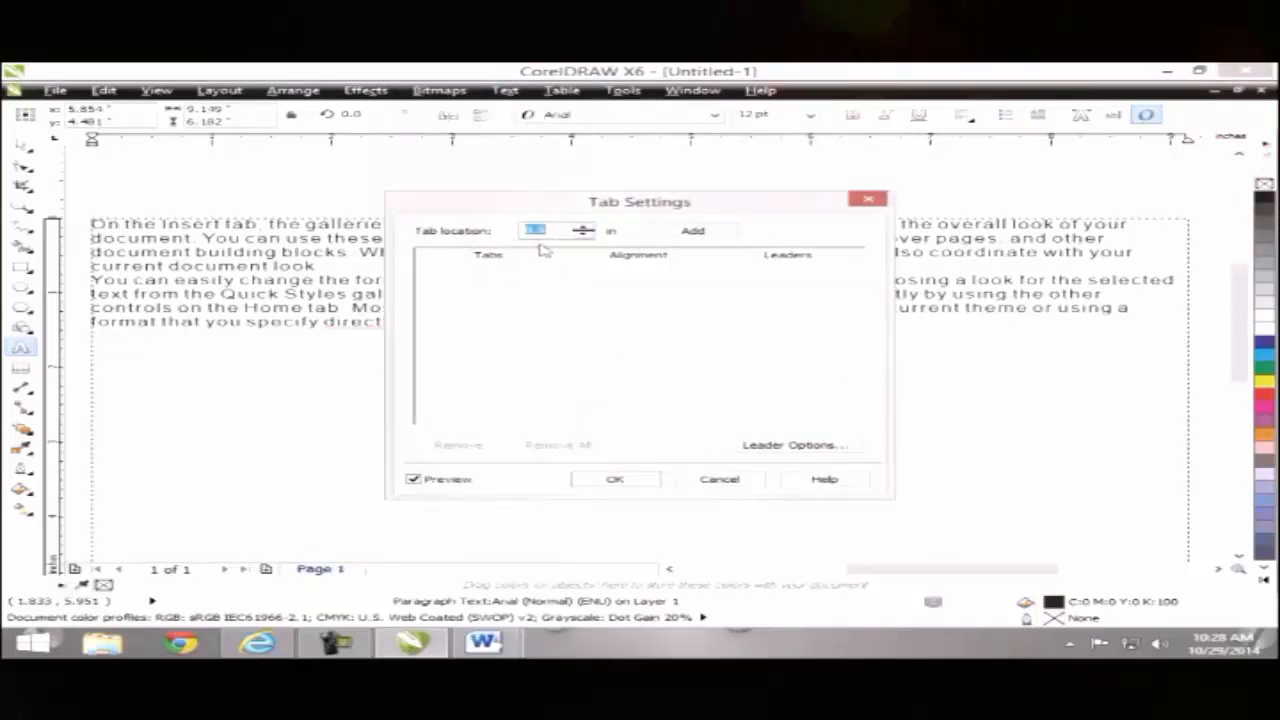
Step: Add a left-aligned tab stop at 5.0 inches and confirm the Tab Settings
text(5)
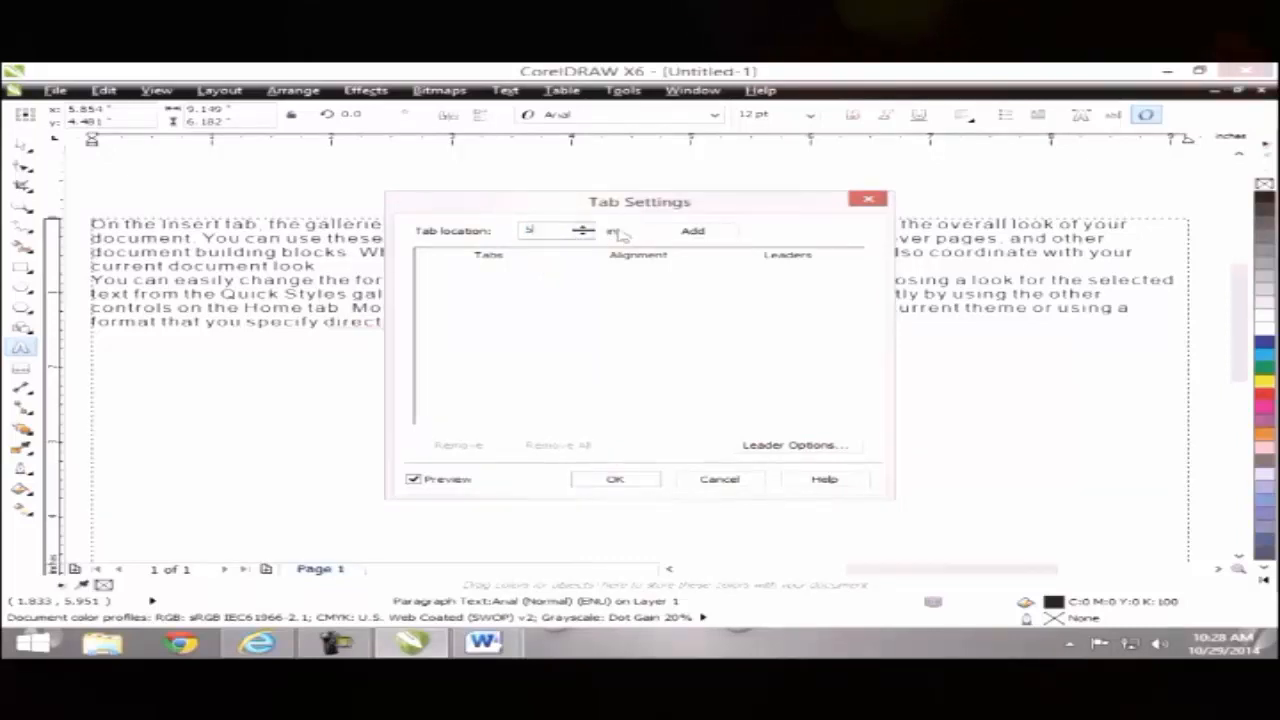
click(692, 231)
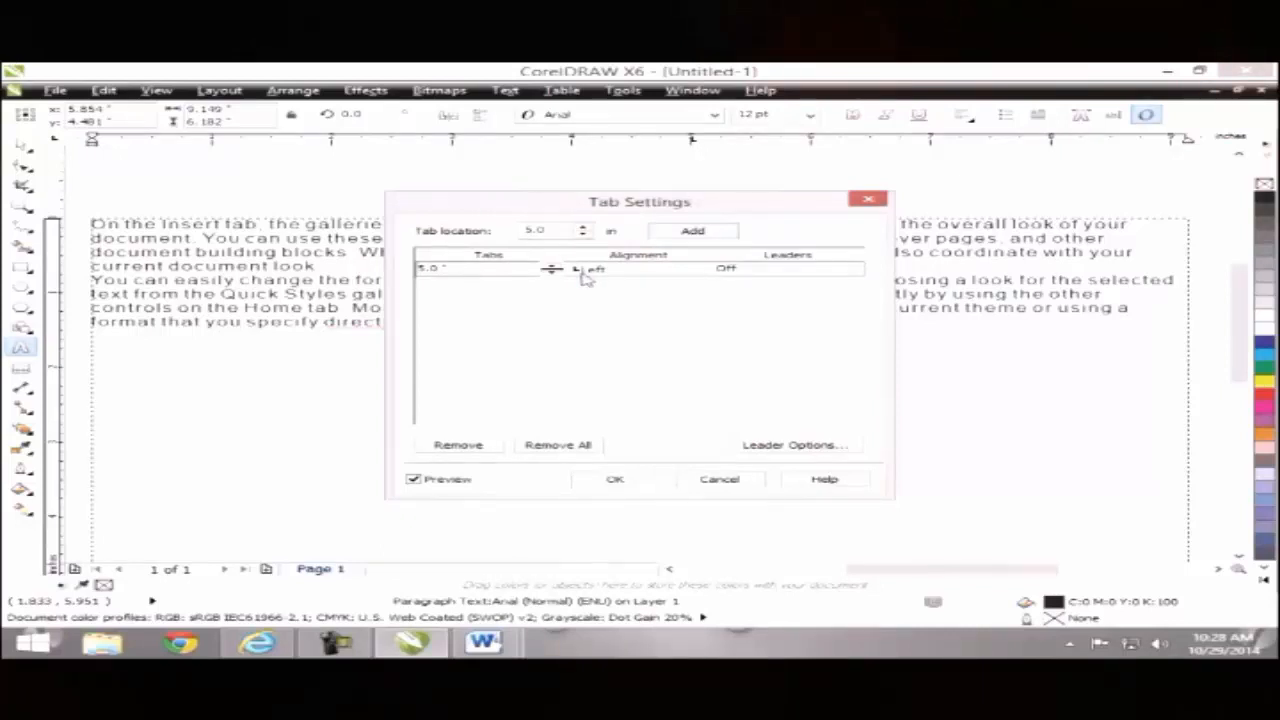
click(612, 479)
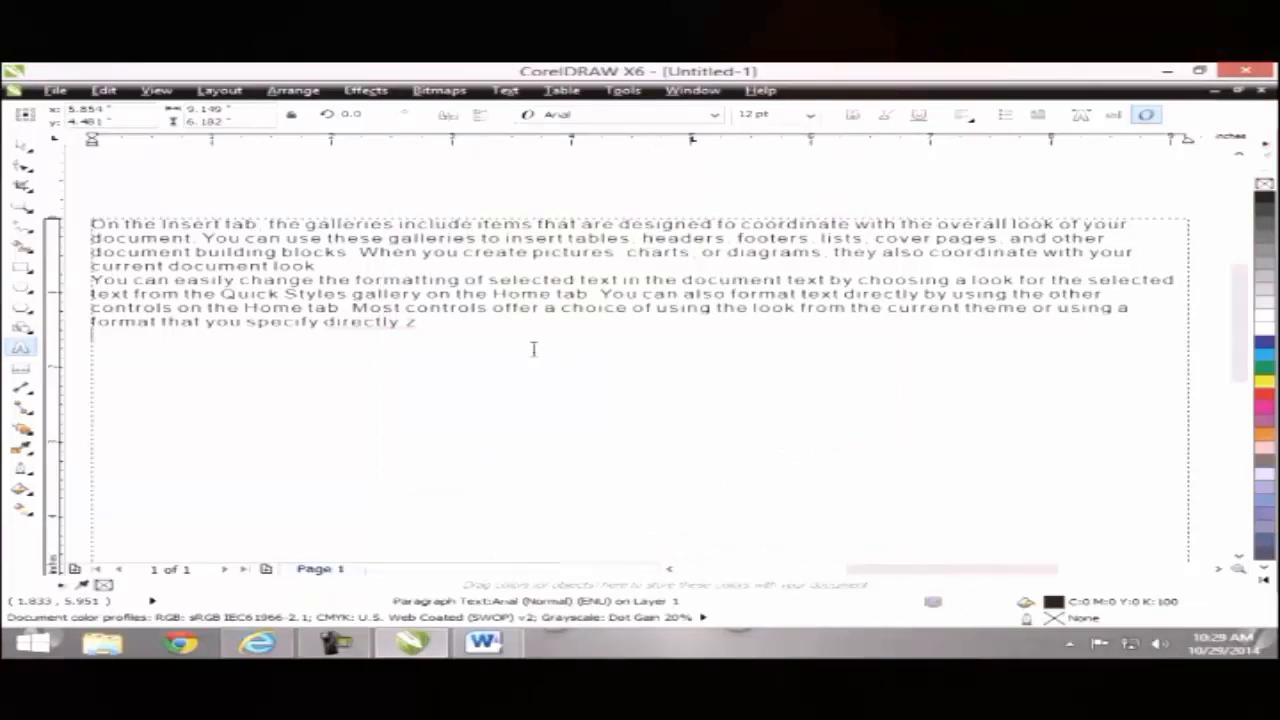
Step: Type 'My Name' on a new line in the paragraph text frame
click(444, 348)
text(My Nam)
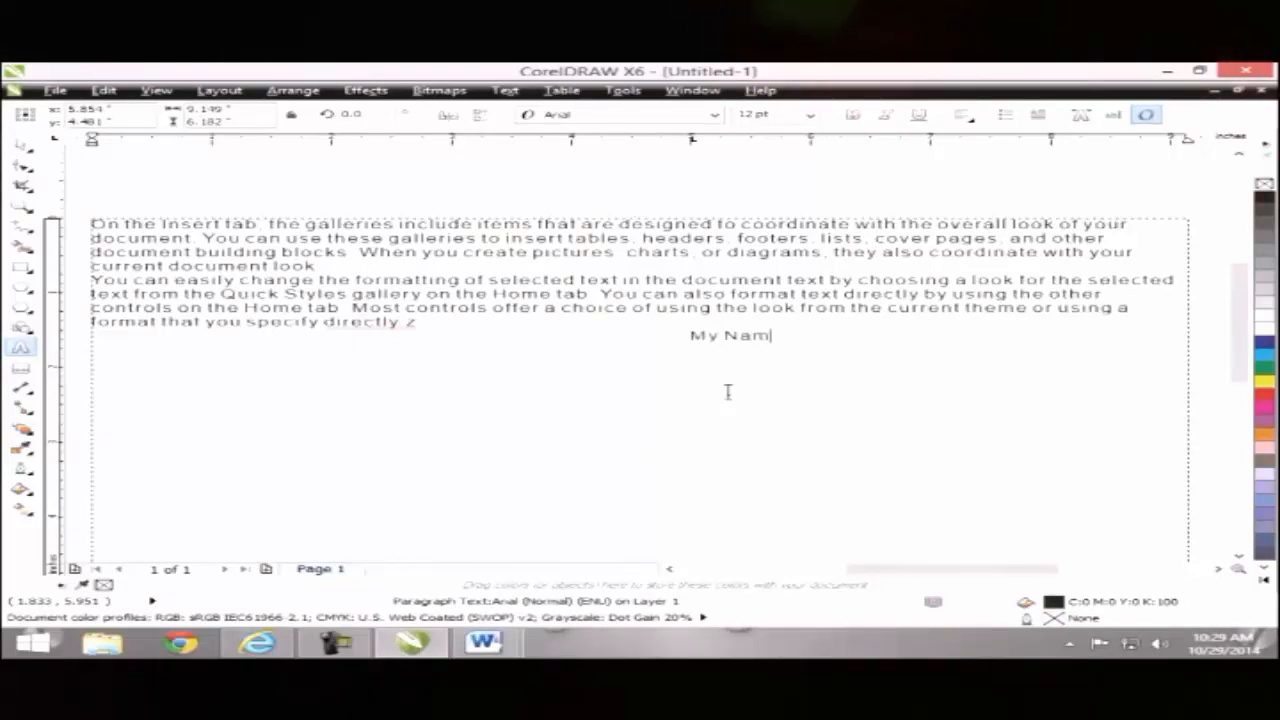
text(e is usman)
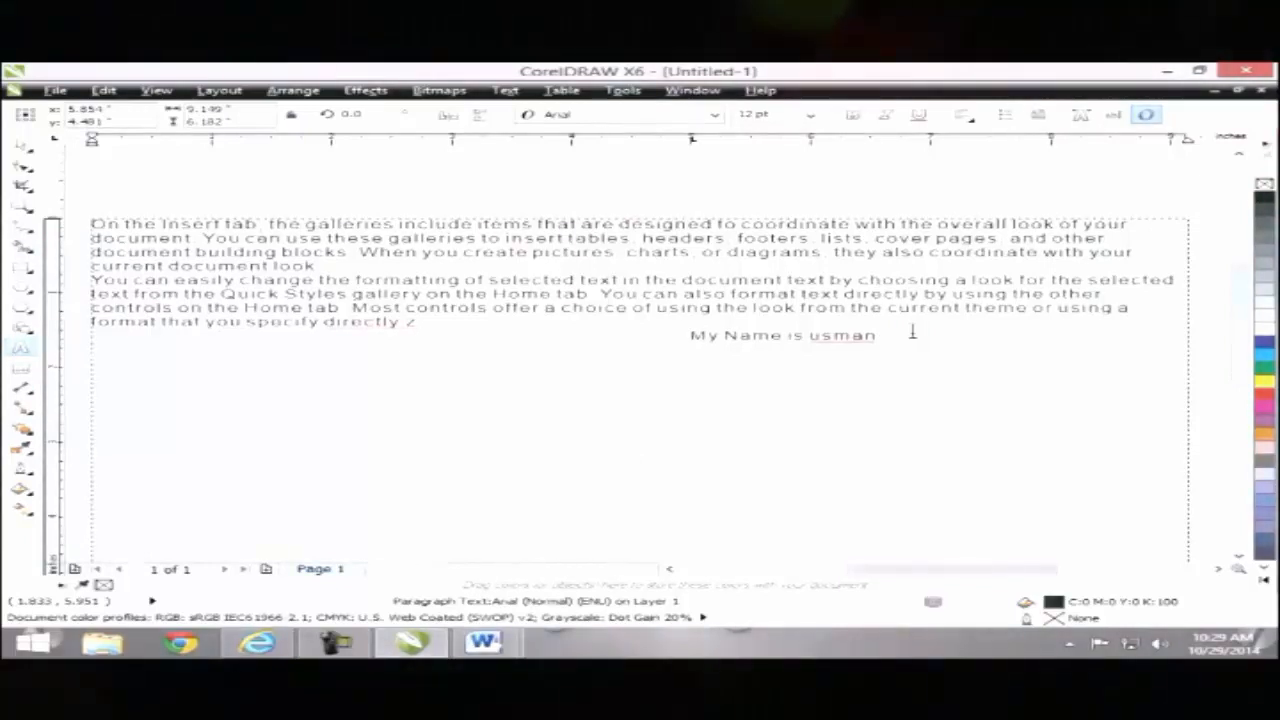
click(563, 90)
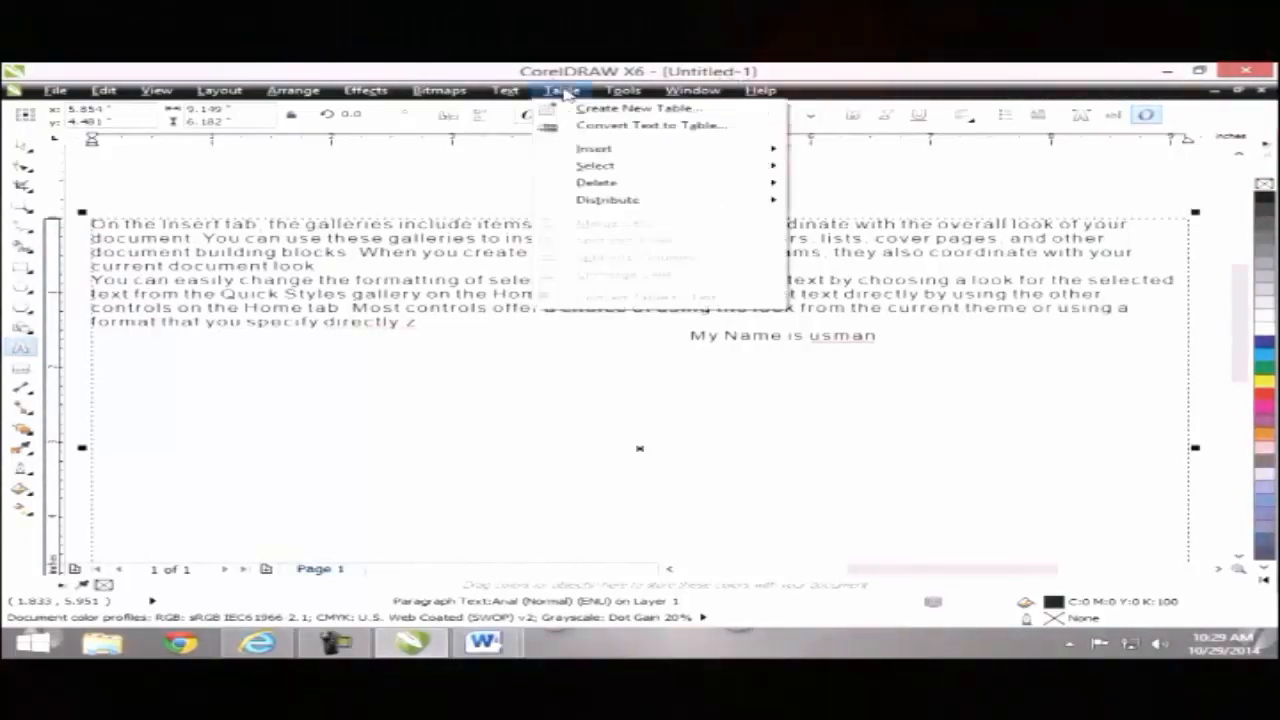
Step: Add another tab stop and set its alignment to Right
mouse_move(505, 90)
click(525, 121)
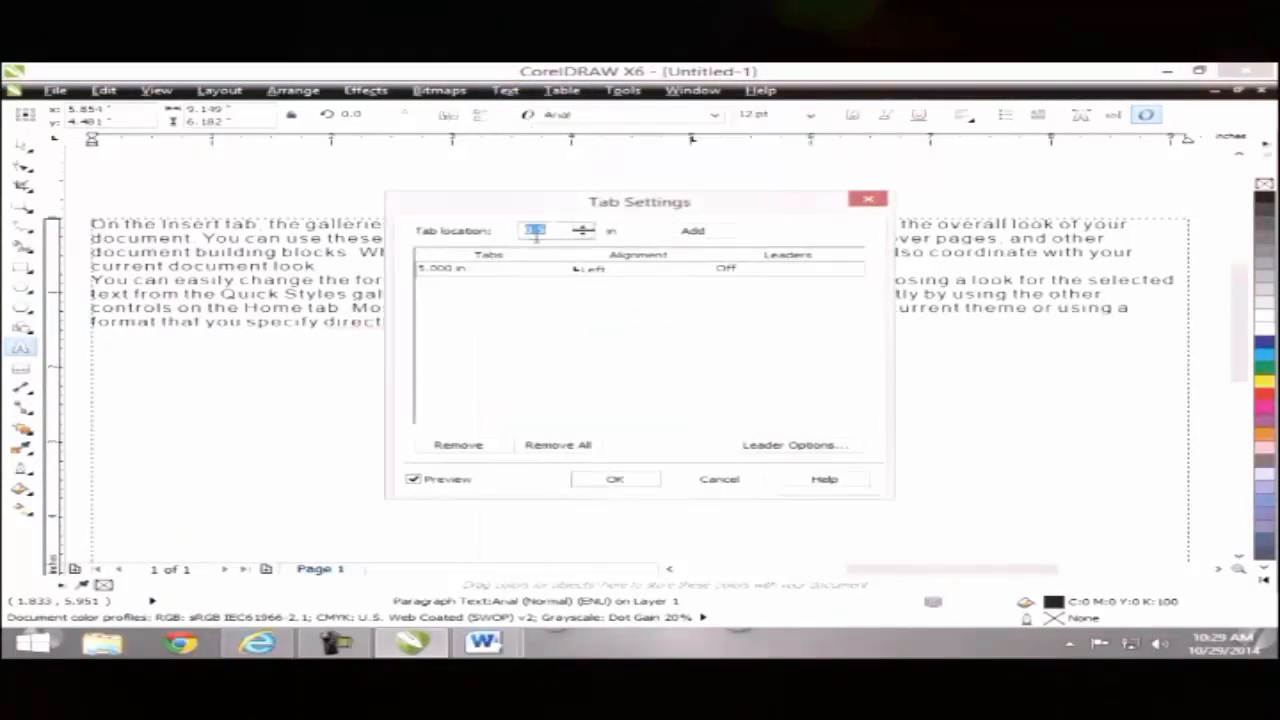
text(1)
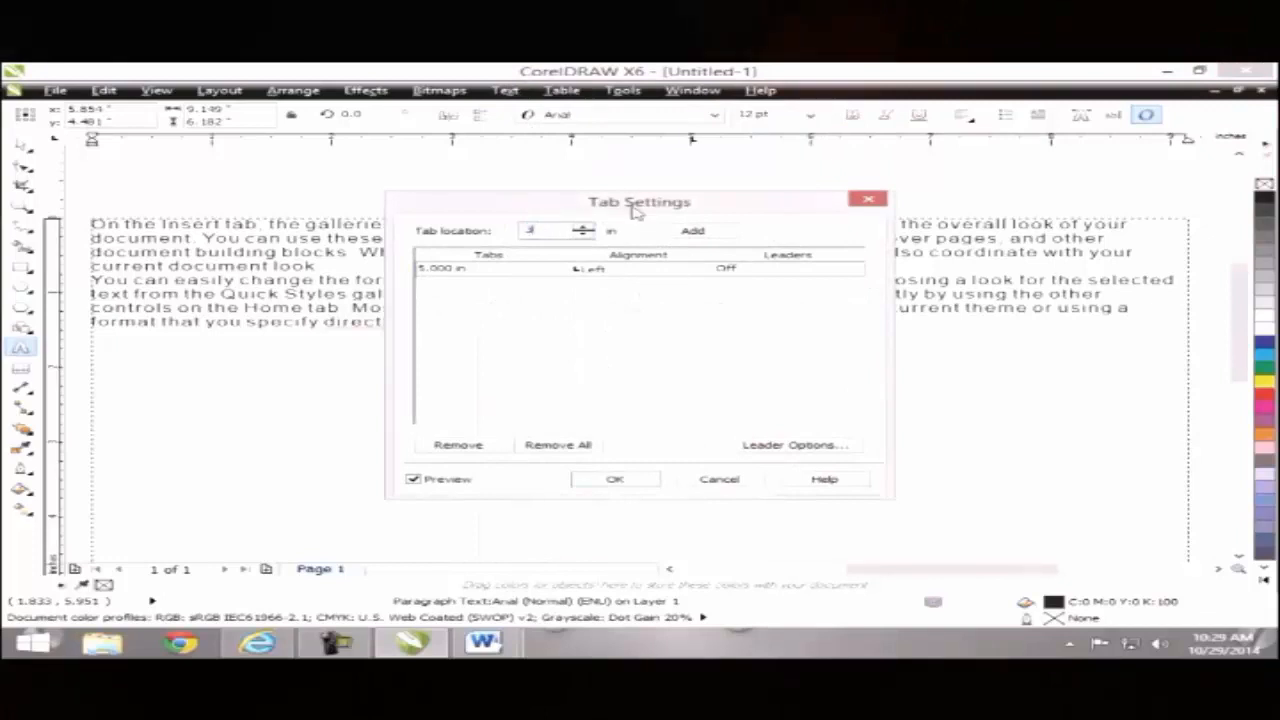
click(692, 230)
click(588, 287)
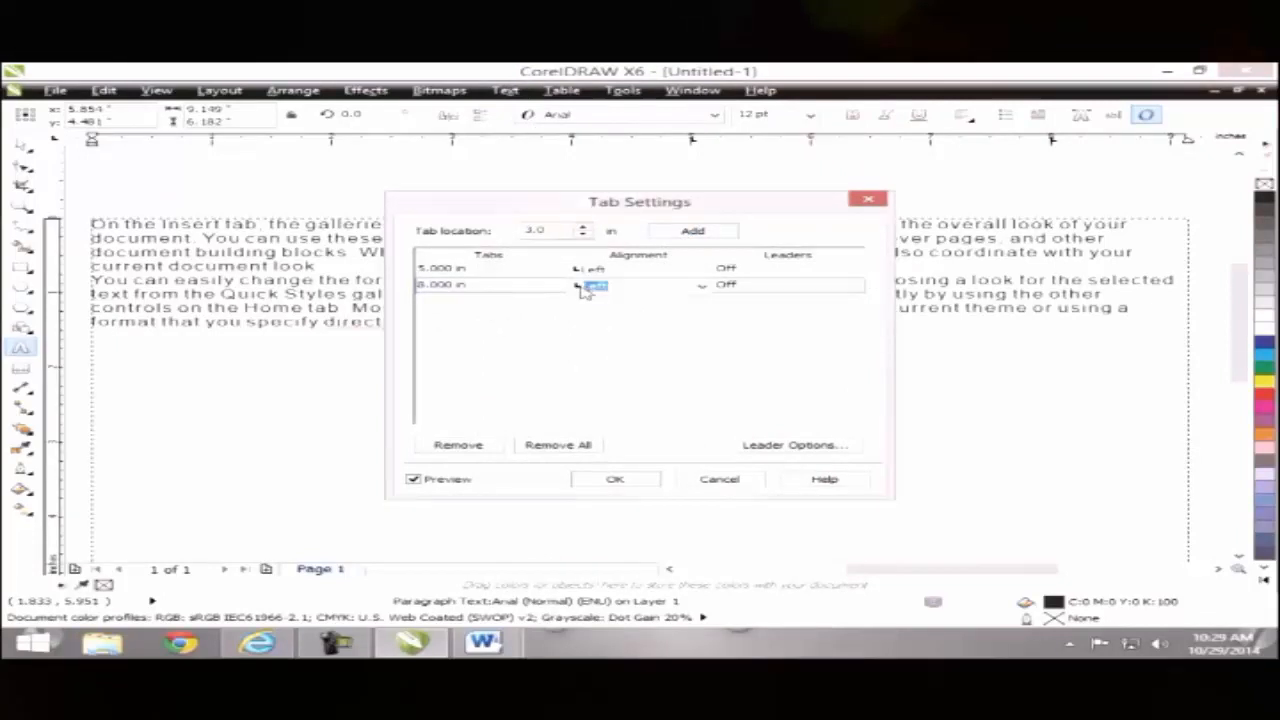
click(700, 288)
click(633, 316)
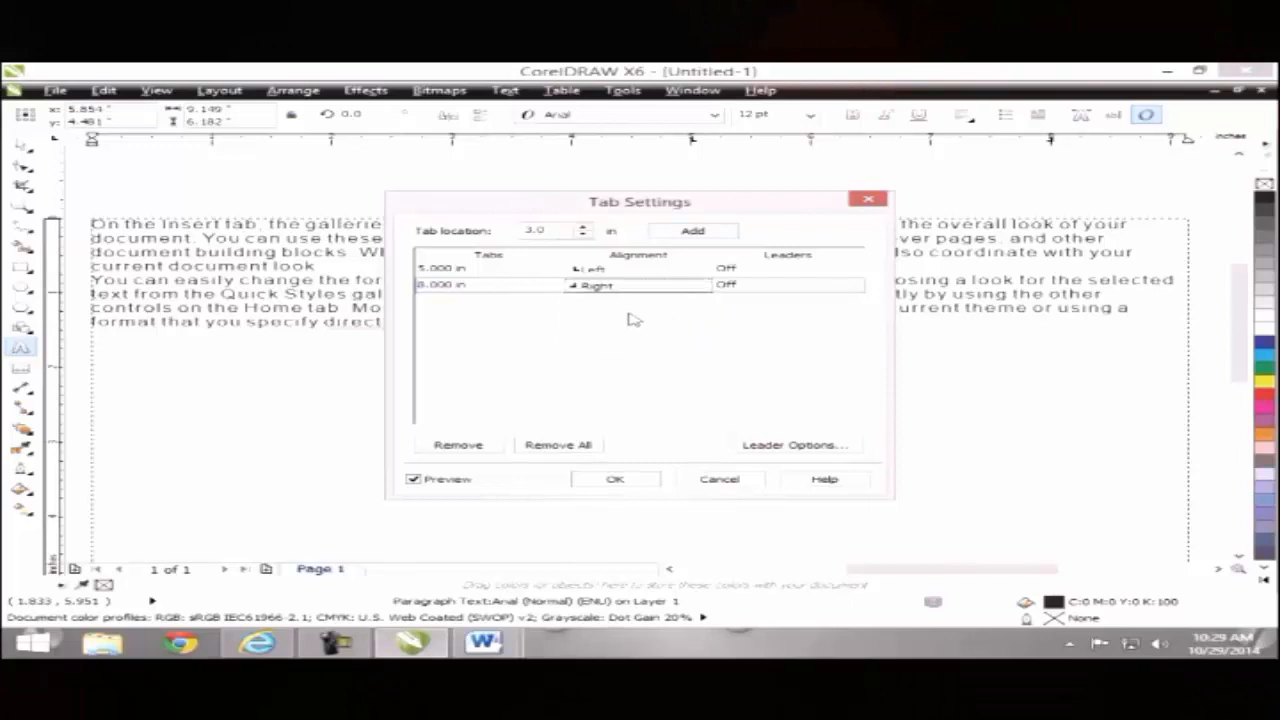
click(600, 479)
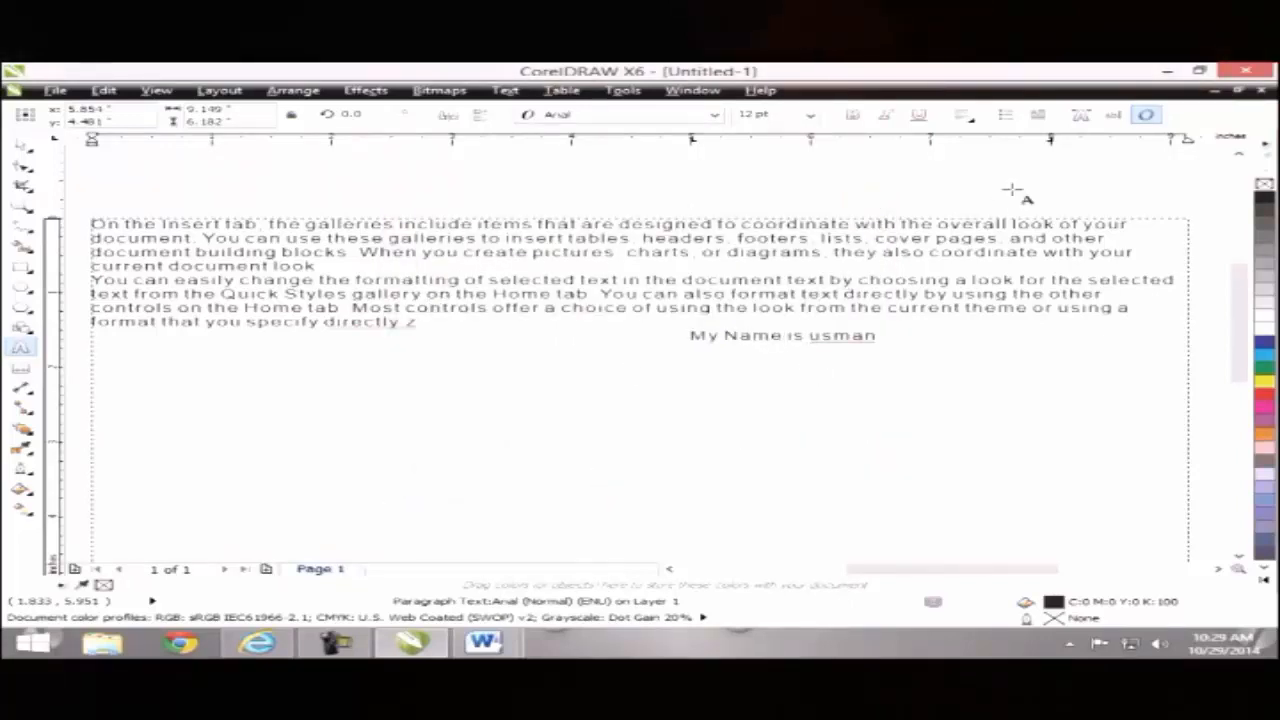
Step: Move the tab stops from 8 to 3 inches and from 5 to 4 inches
click(505, 90)
click(537, 126)
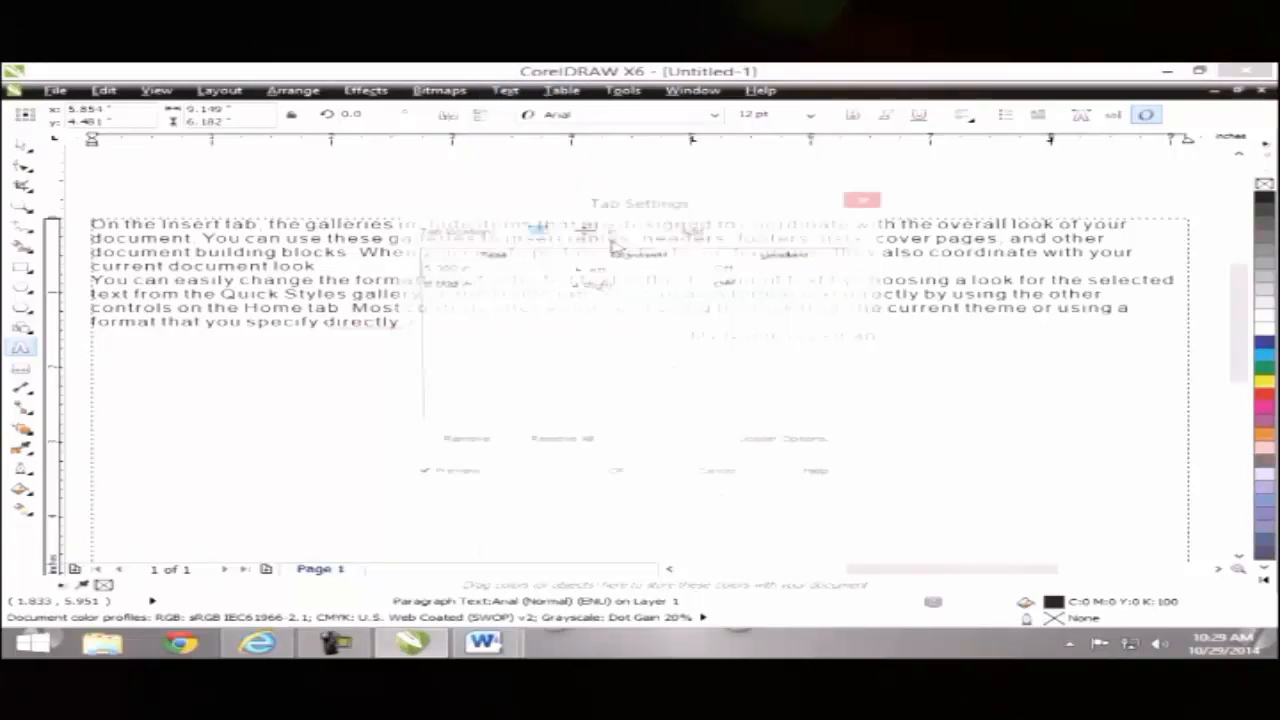
click(479, 287)
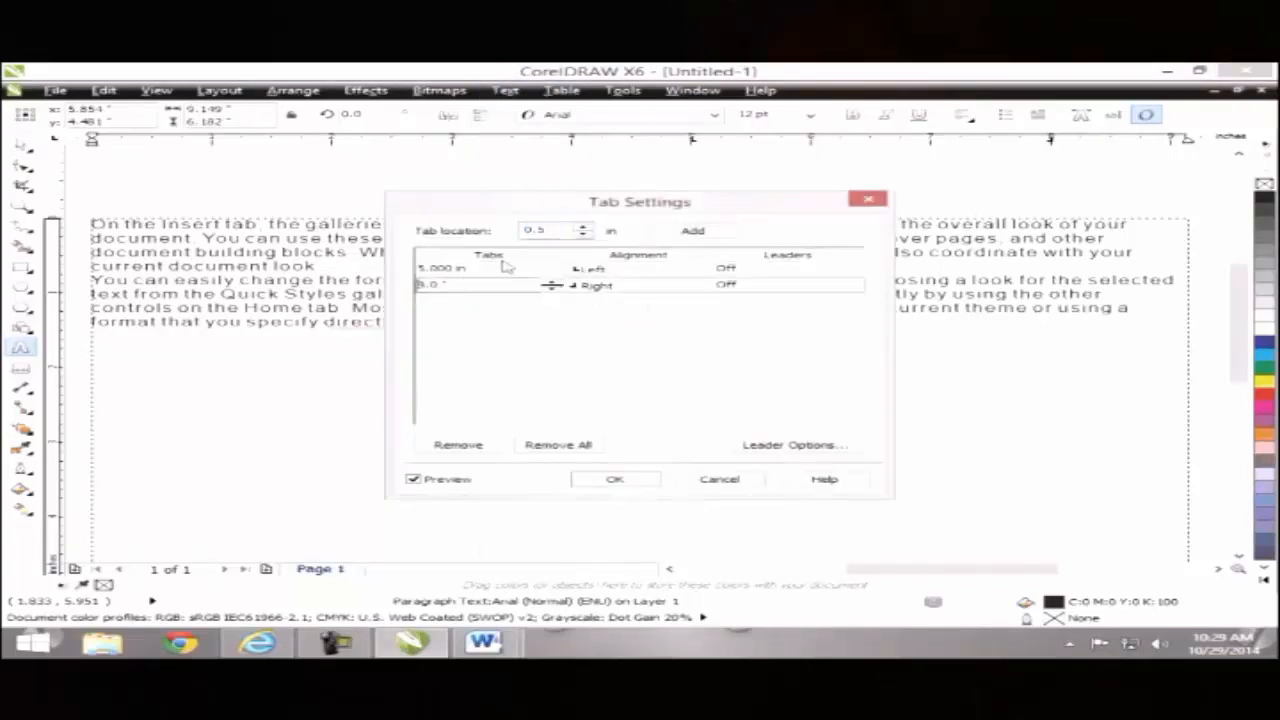
click(440, 285)
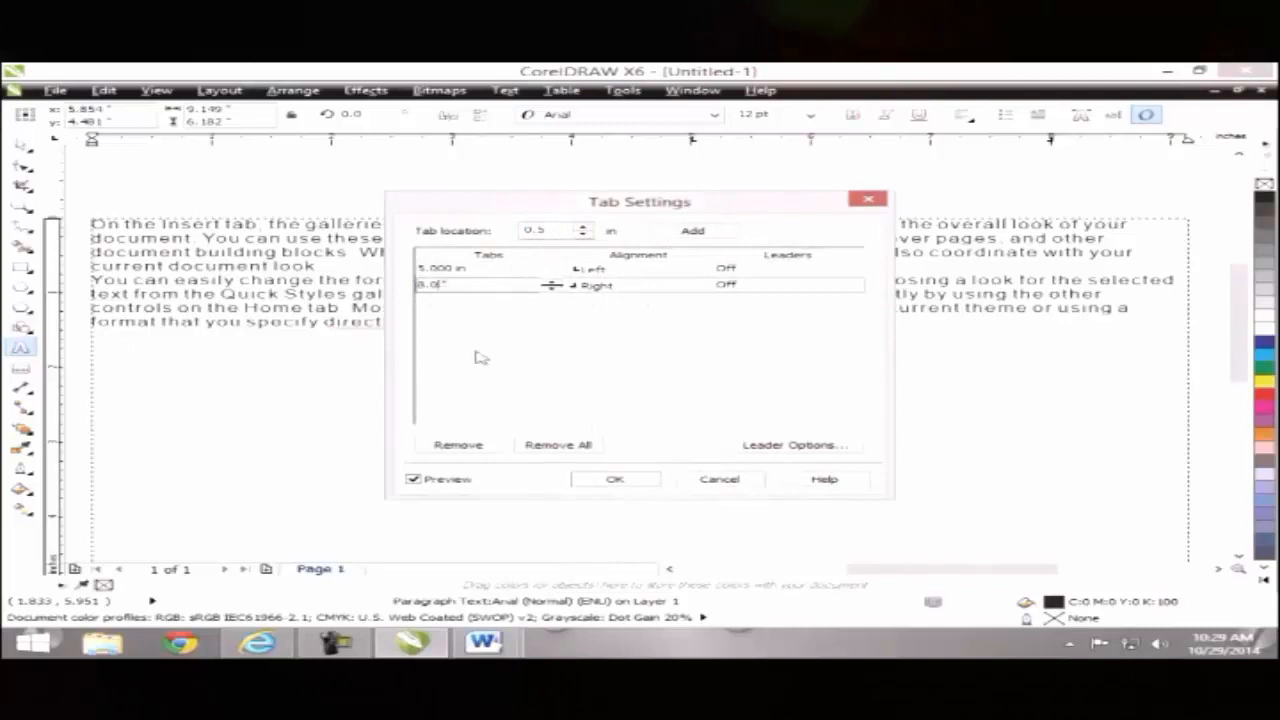
key(BackSpace)
text(3)
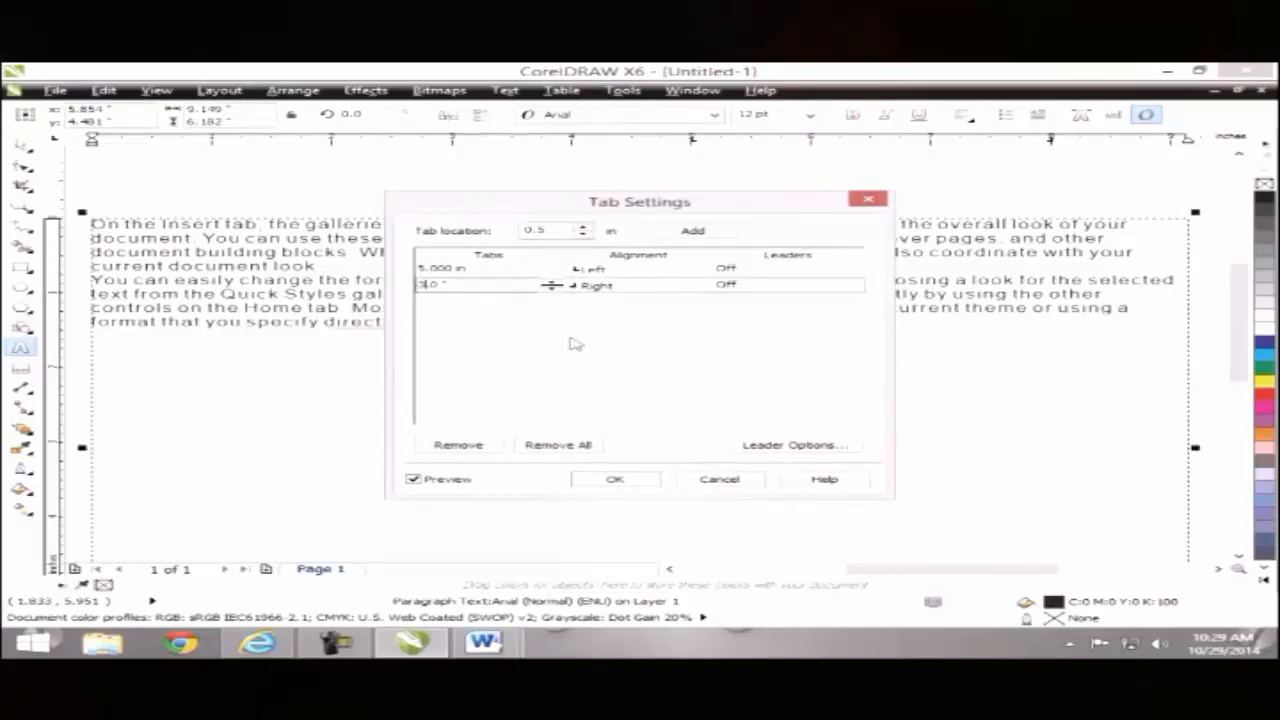
key(Return)
click(468, 286)
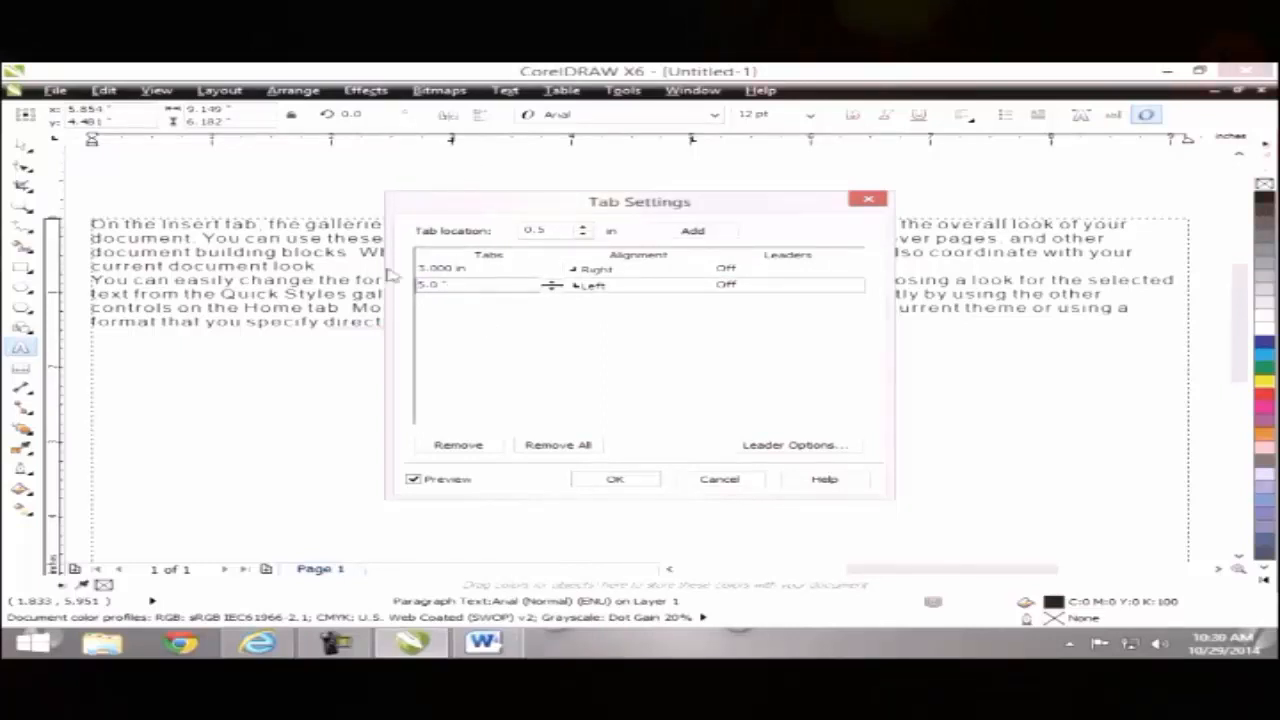
double_click(418, 286)
text(4)
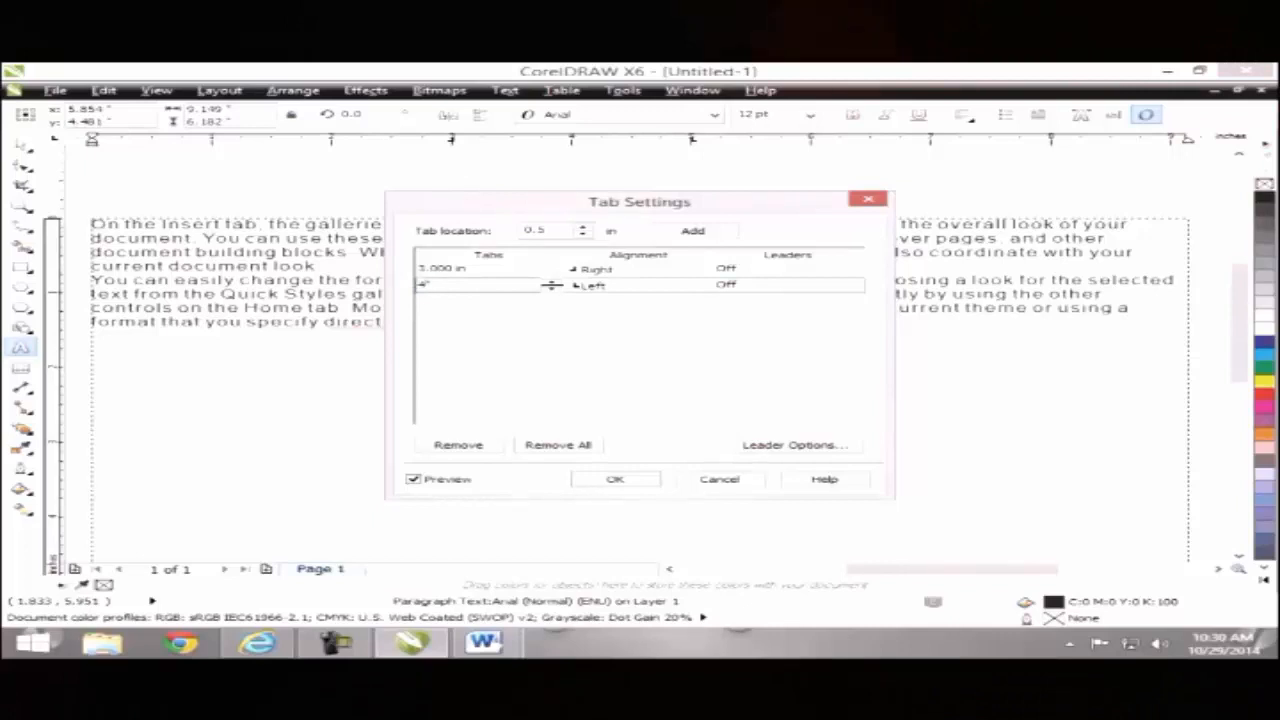
key(Return)
click(594, 480)
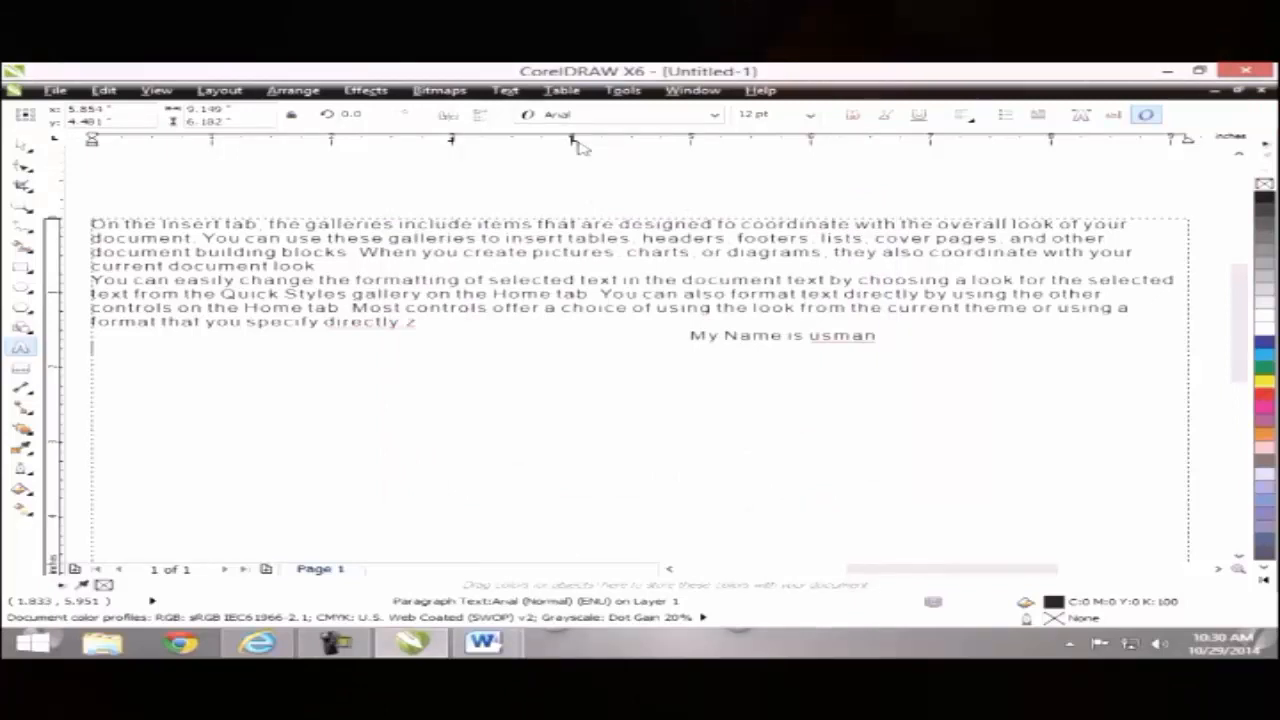
Step: Type 'My name is' followed by the person's name, fixing the mistyped word
key(Escape)
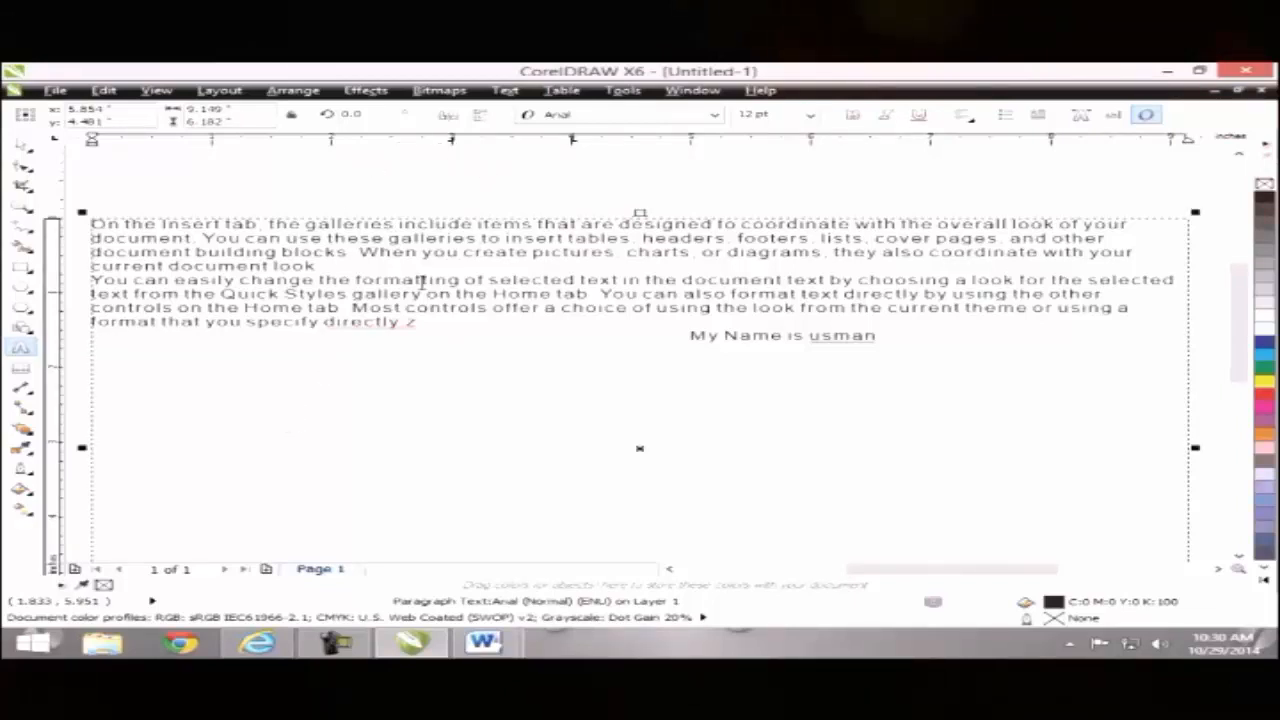
text(My name )
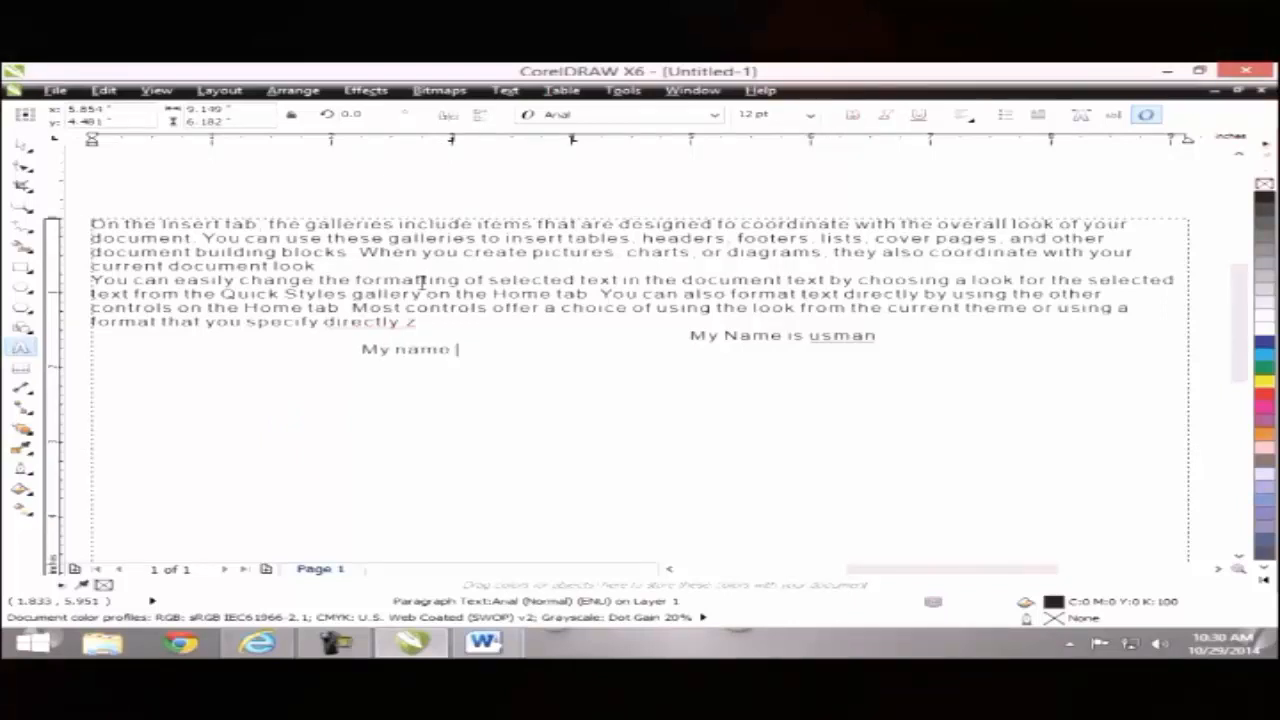
text(is suma)
key(BackSpace)
key(BackSpace)
key(BackSpace)
key(BackSpace)
key(BackSpace)
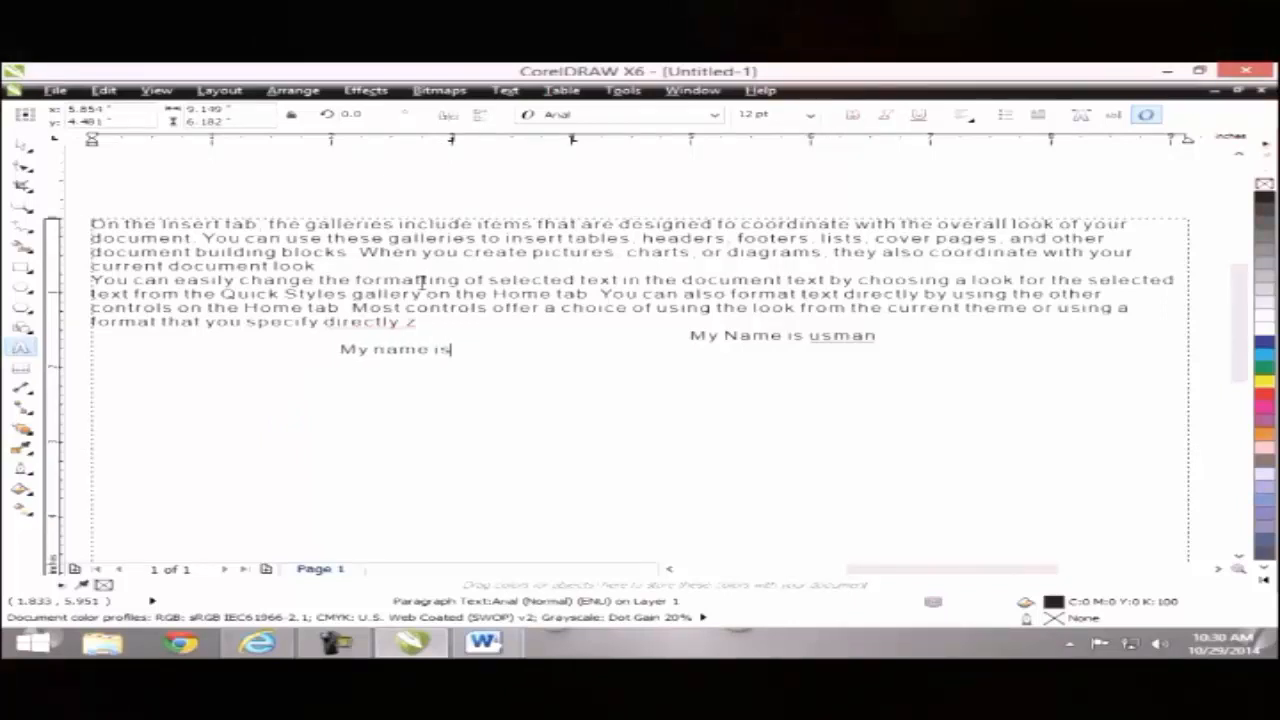
text(usman)
key(BackSpace)
key(BackSpace)
key(BackSpace)
key(BackSpace)
key(BackSpace)
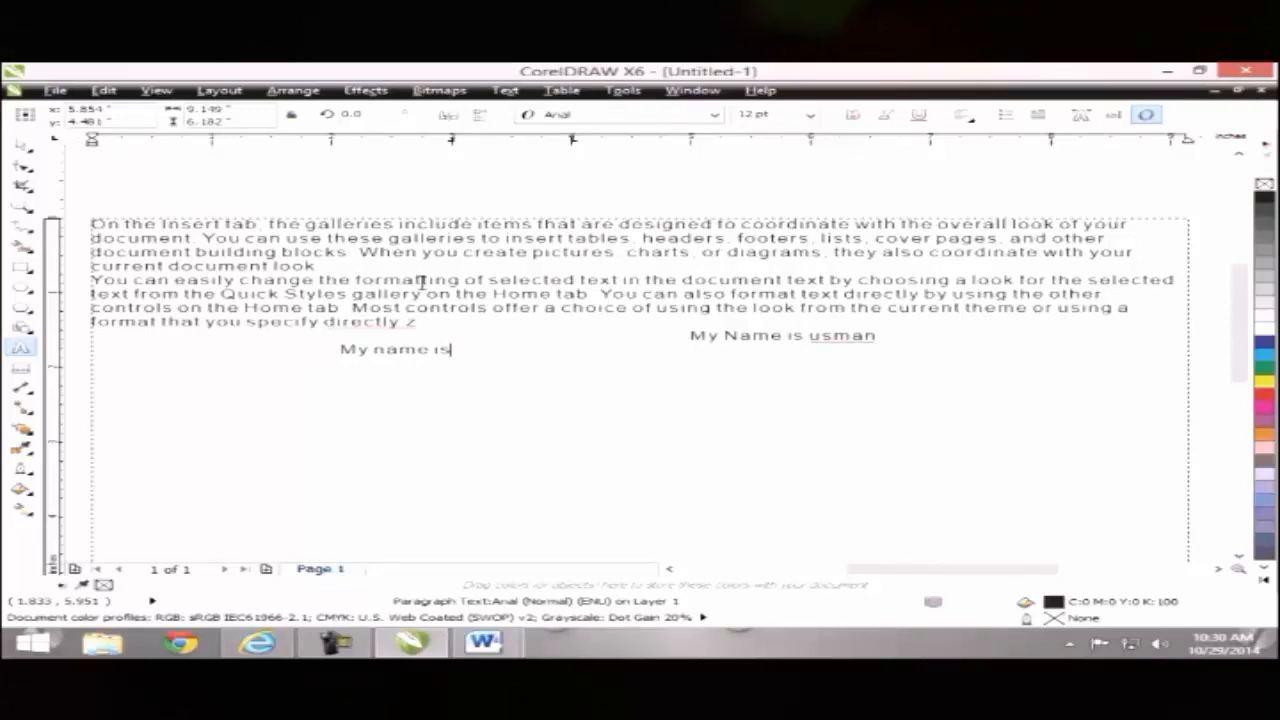
text(usman)
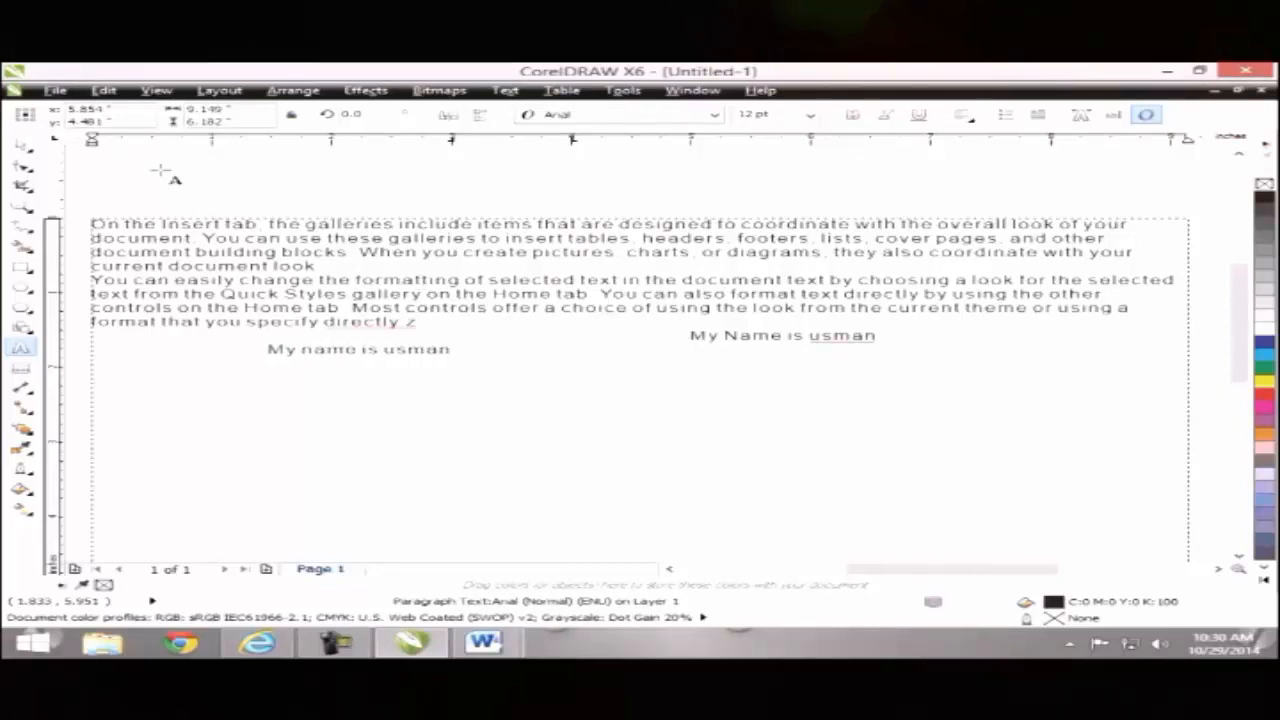
Step: Select the frame with the Pick tool, then return to editing its text
click(20, 143)
click(410, 427)
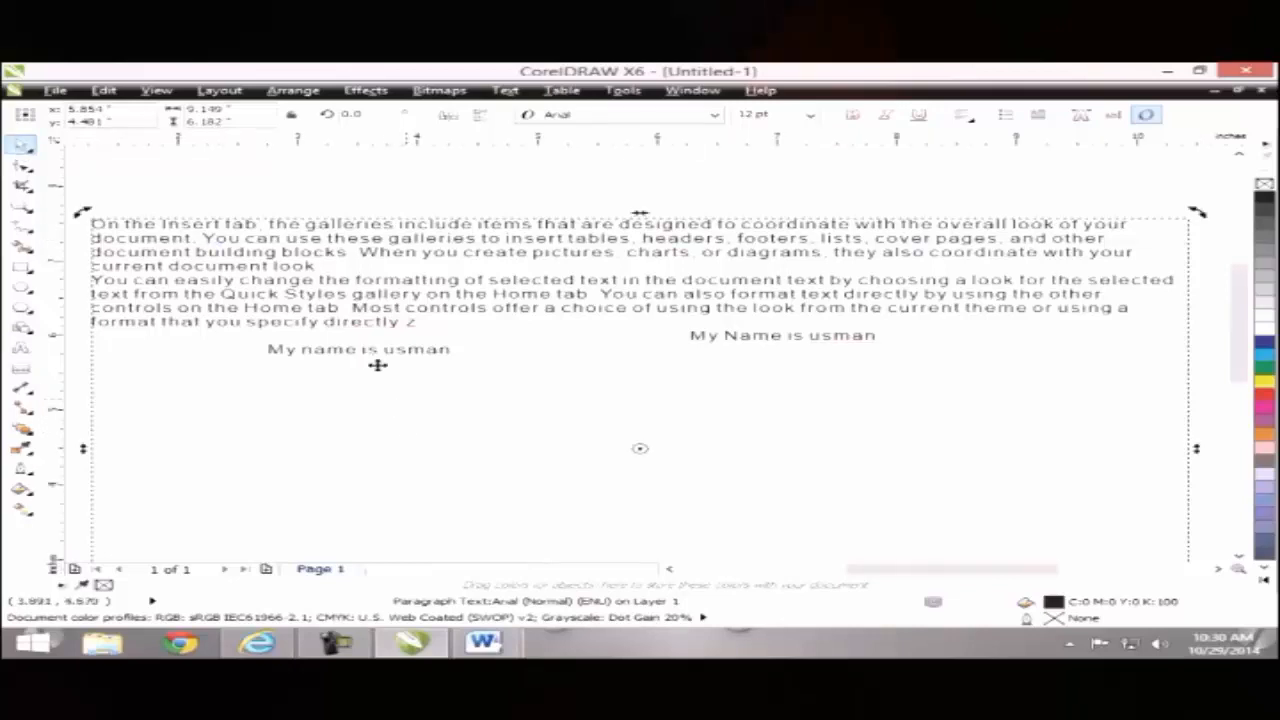
double_click(457, 349)
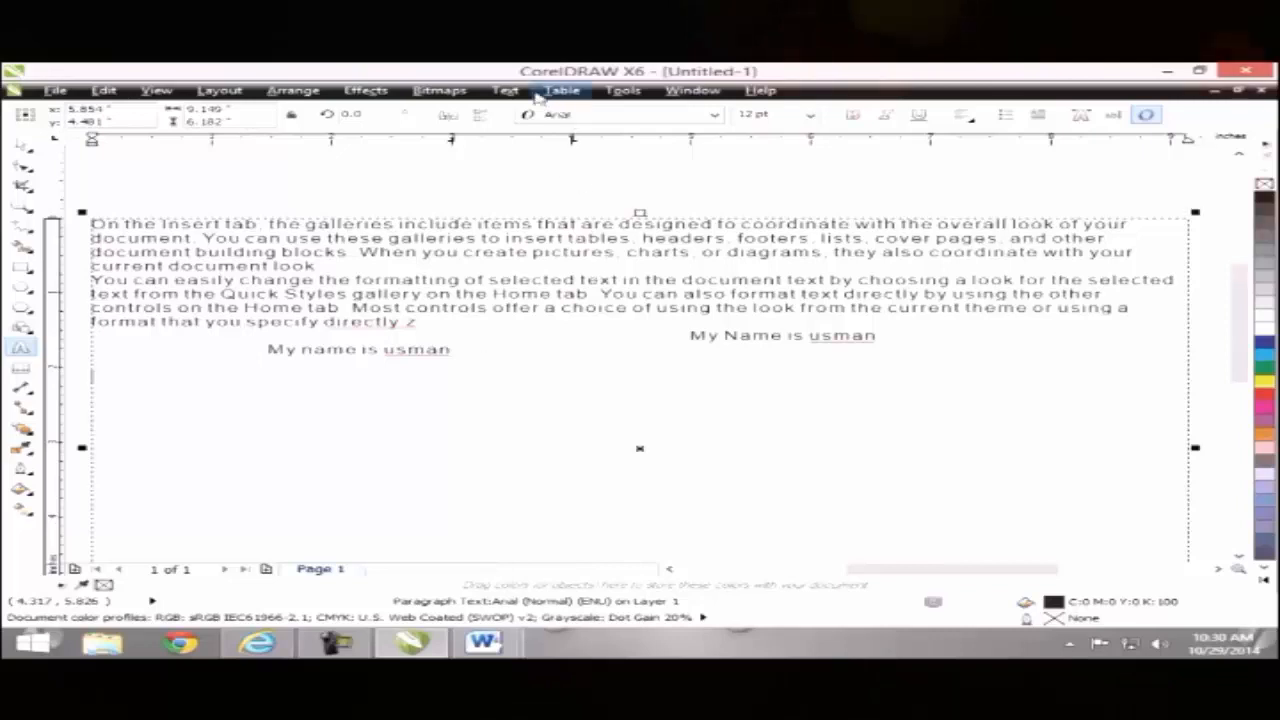
Step: Add a centre-aligned tab stop at 5.0 inches to the paragraph text
click(505, 90)
click(533, 126)
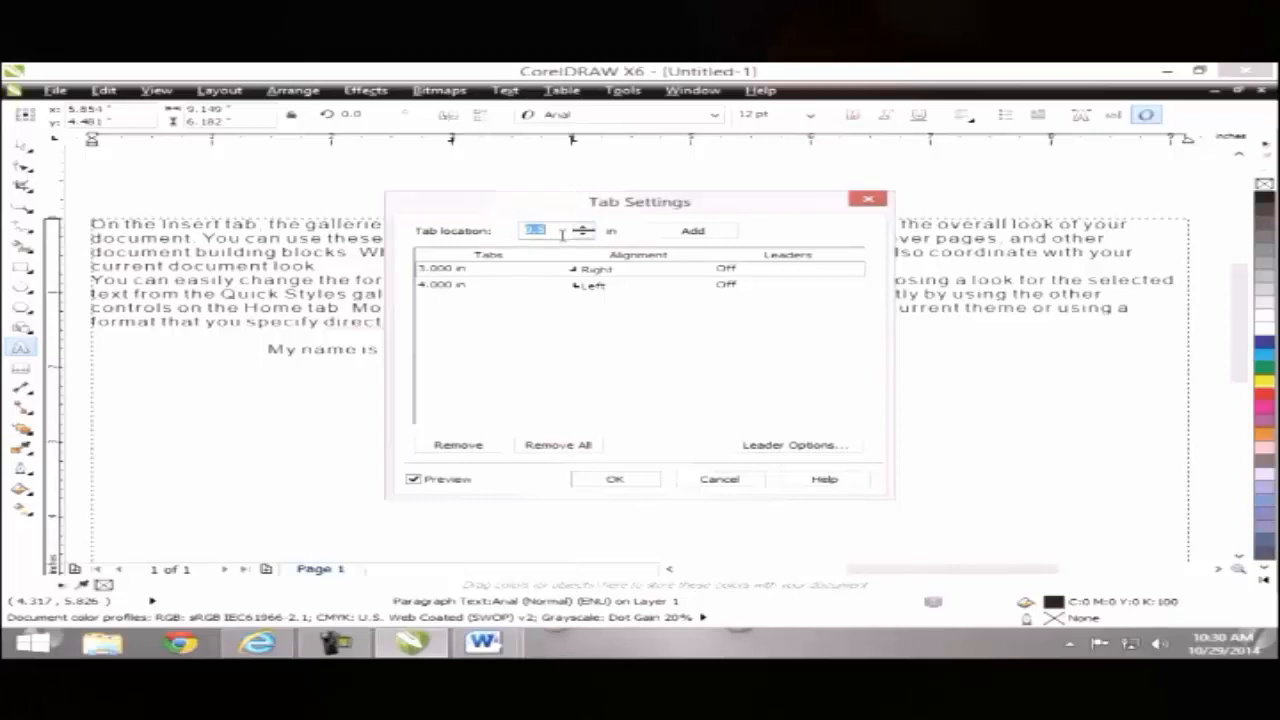
text(0.5)
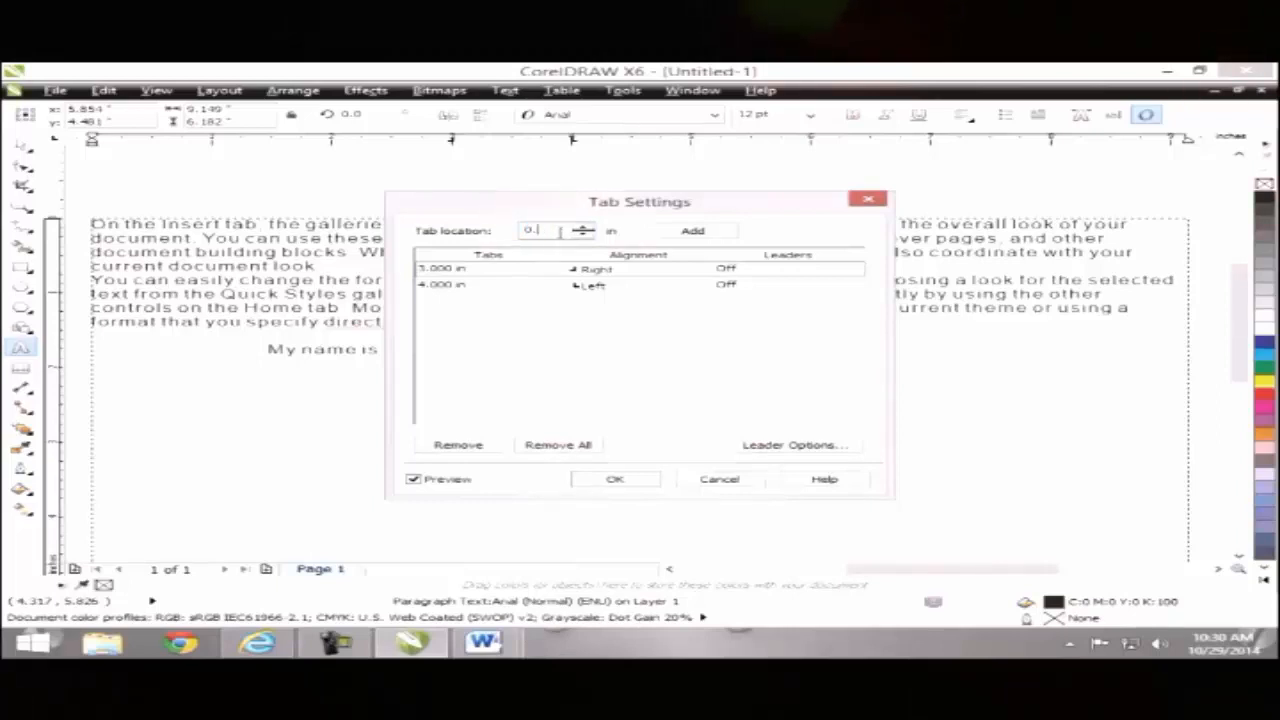
key(BackSpace)
key(BackSpace)
text(5)
click(692, 231)
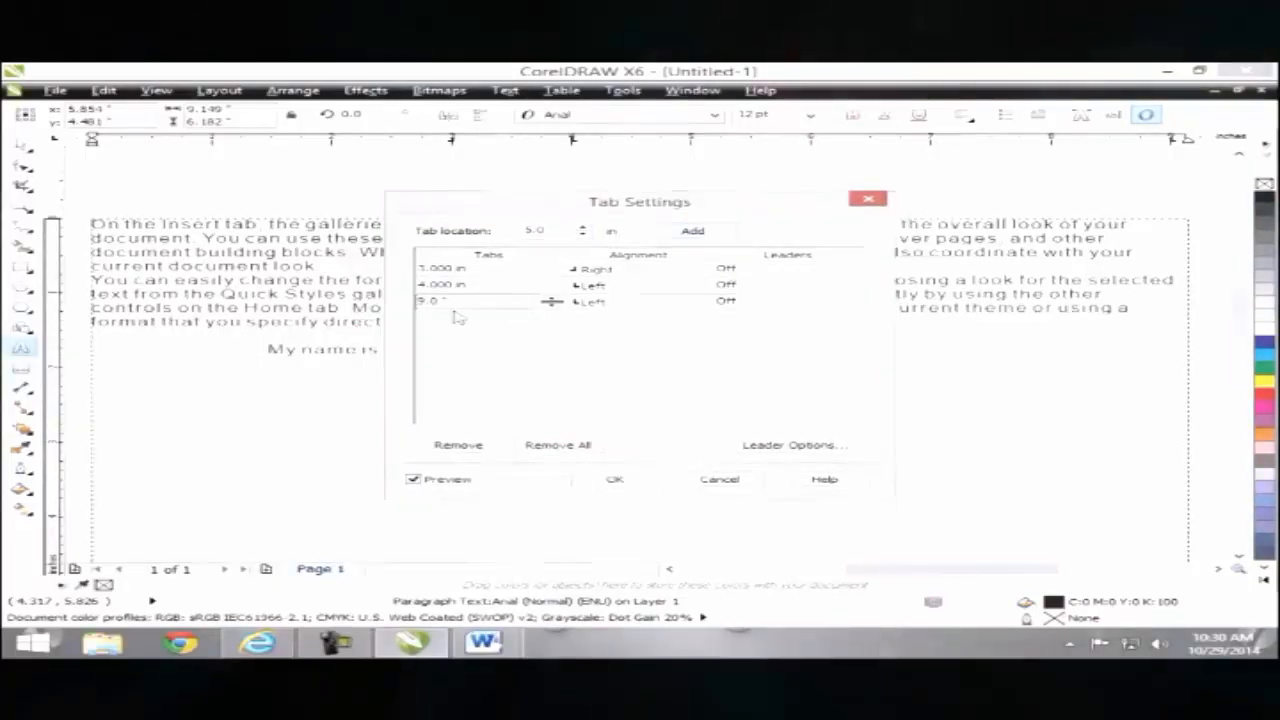
text(5)
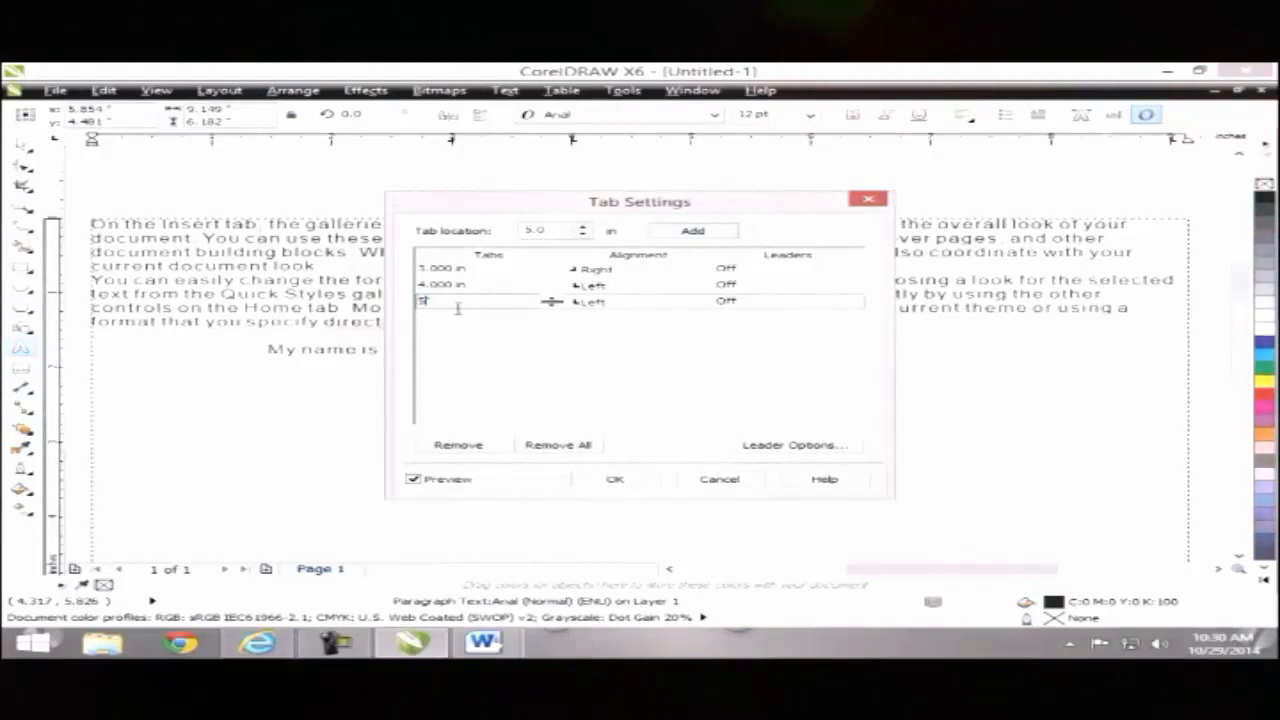
click(508, 366)
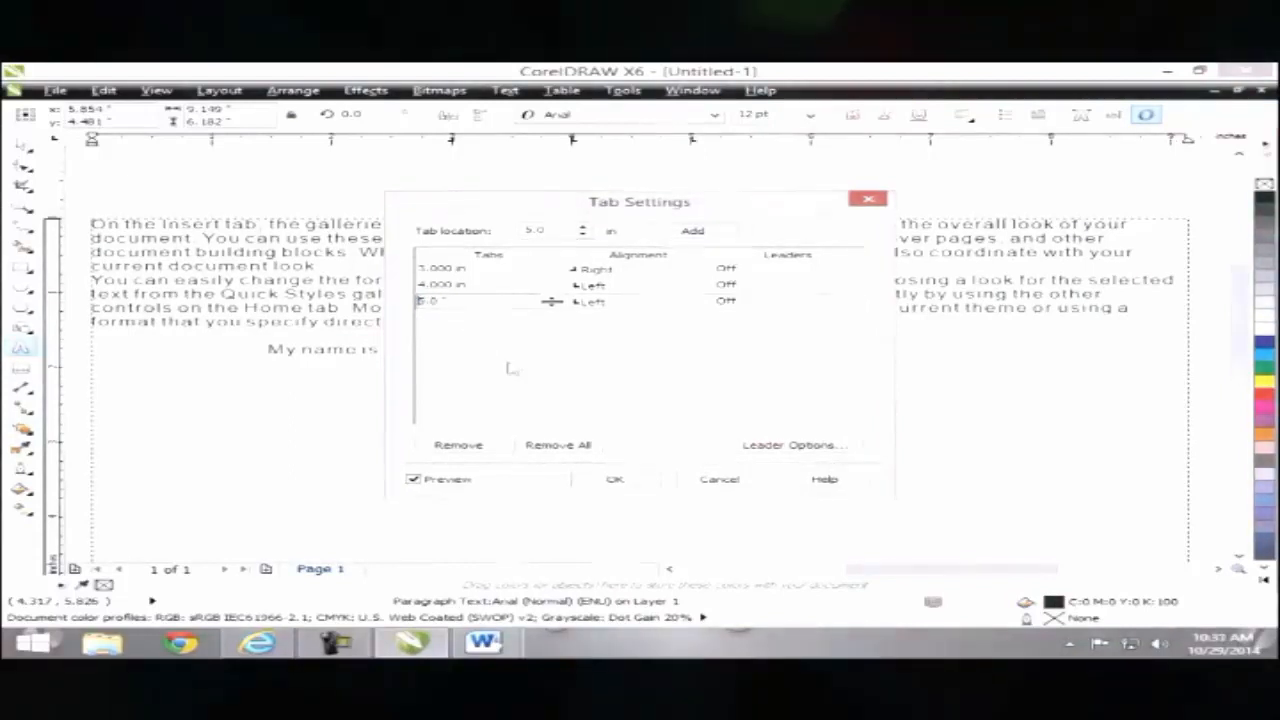
click(594, 302)
click(701, 302)
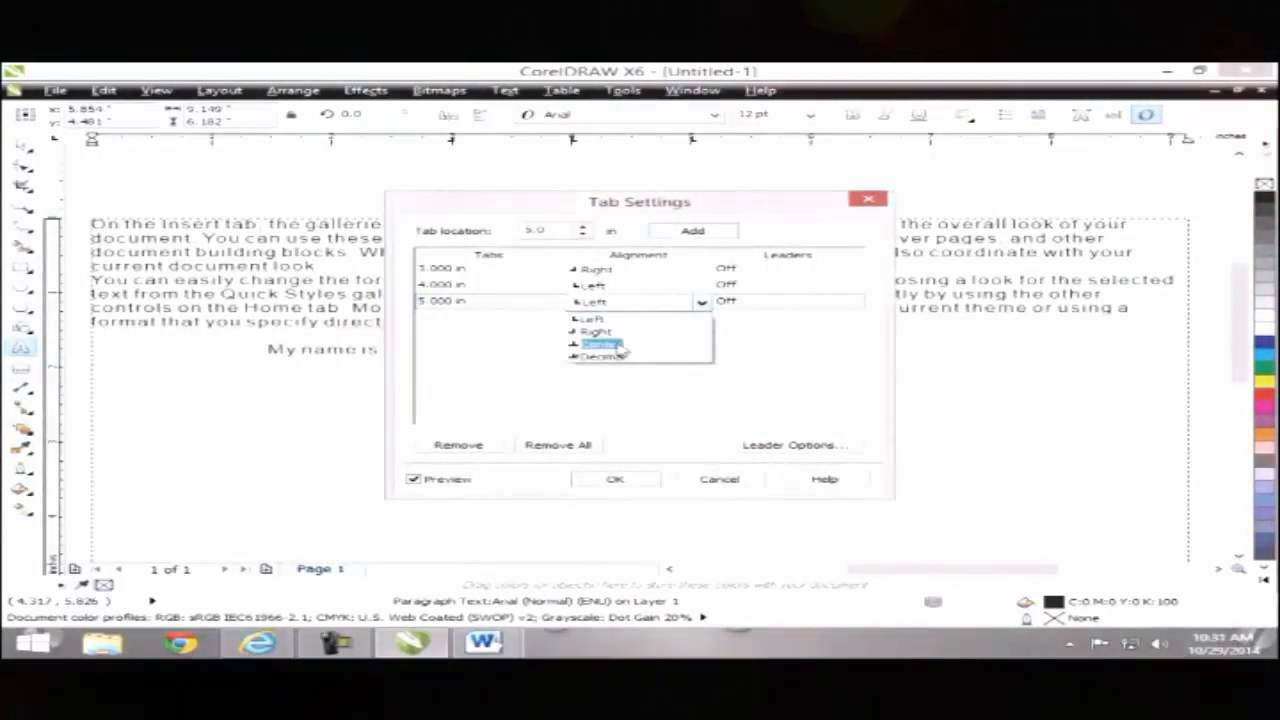
click(619, 345)
click(613, 479)
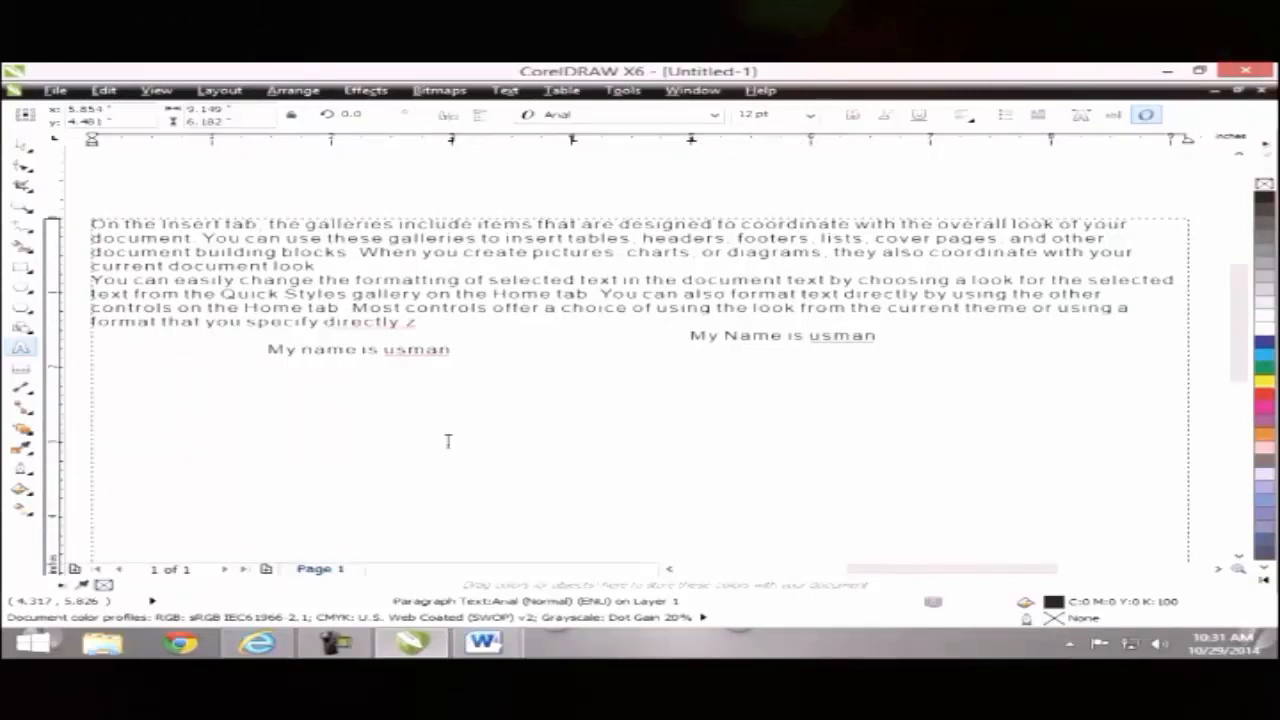
Step: Tab over to the 5-inch stop and type 'My Name is' plus the person's name
key(Tab)
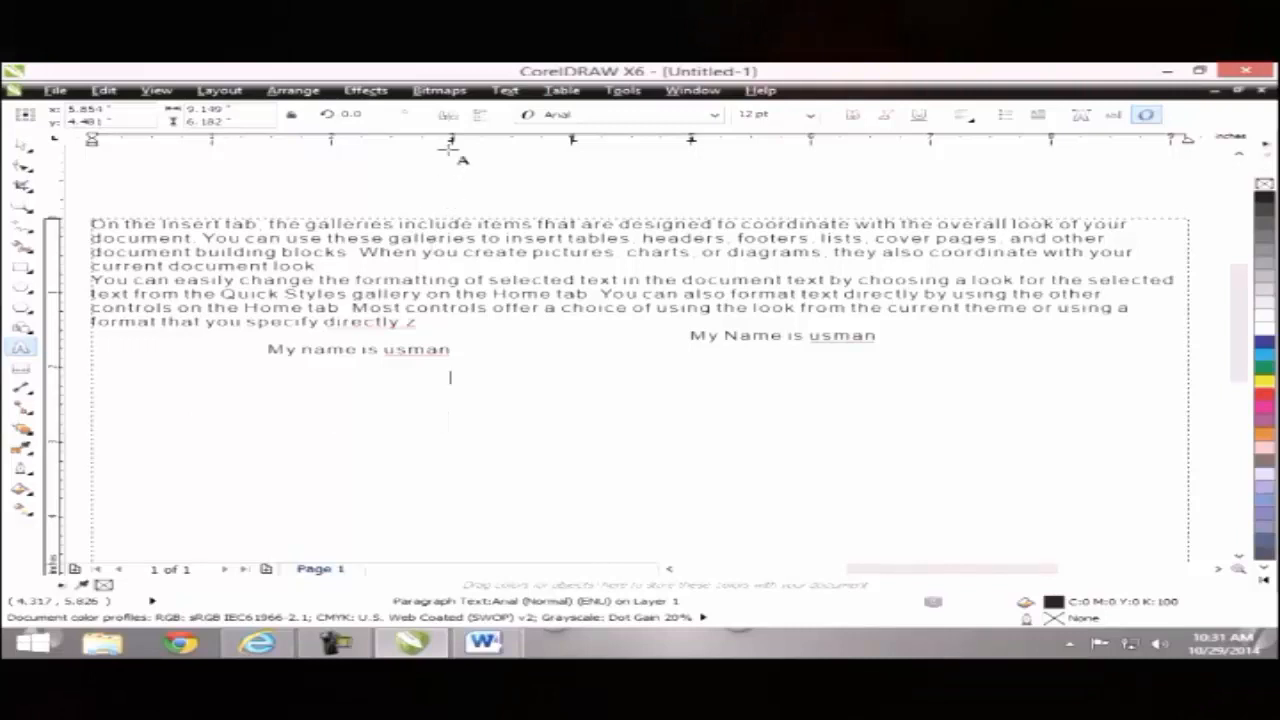
key(Tab)
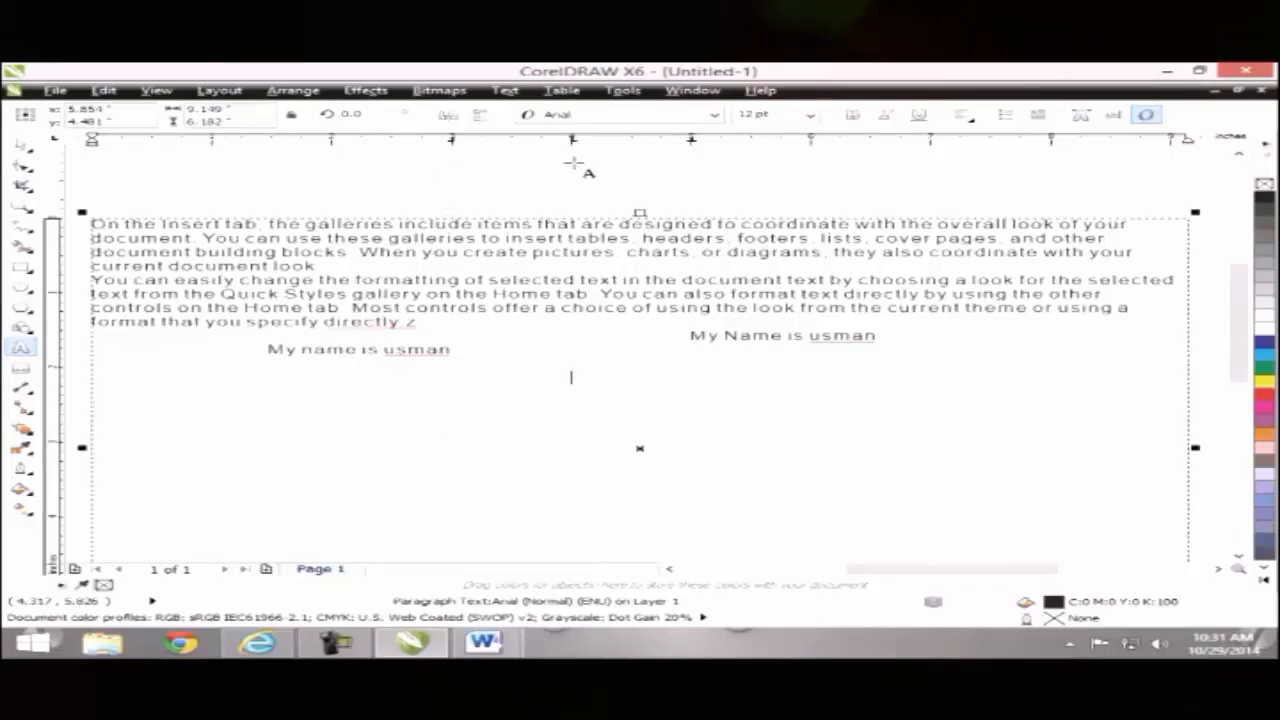
key(Tab)
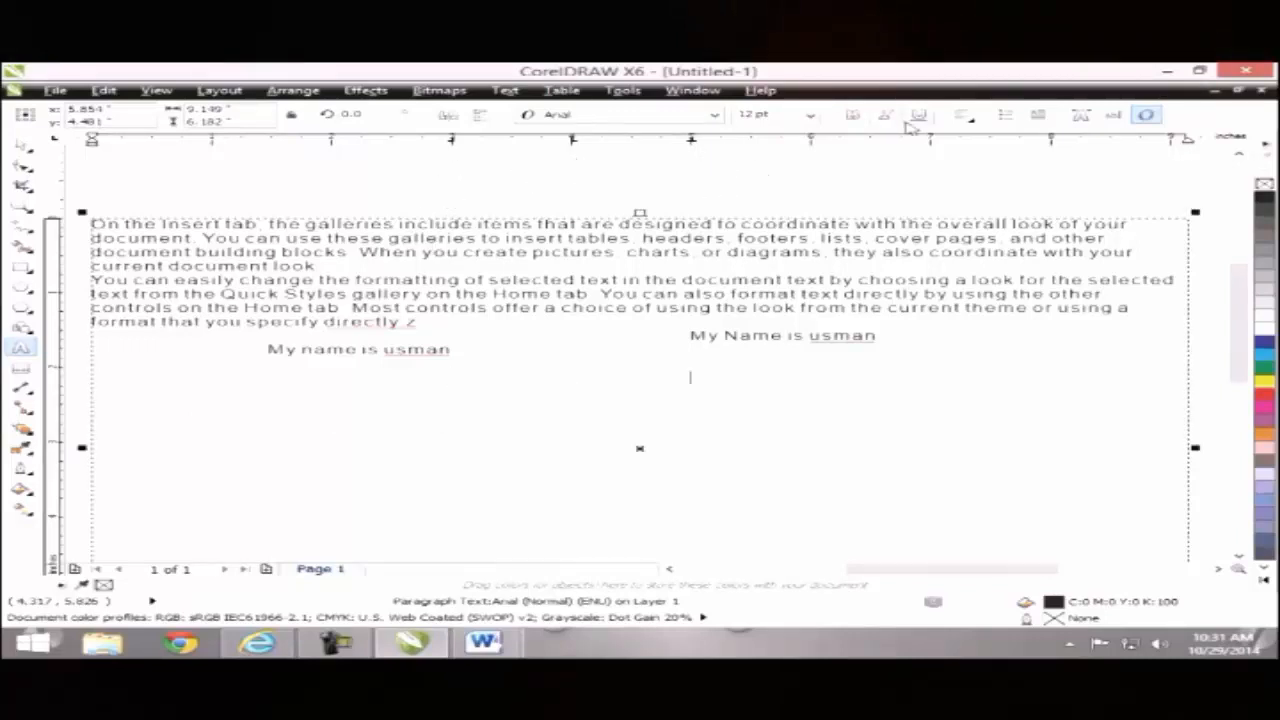
text(My Nam)
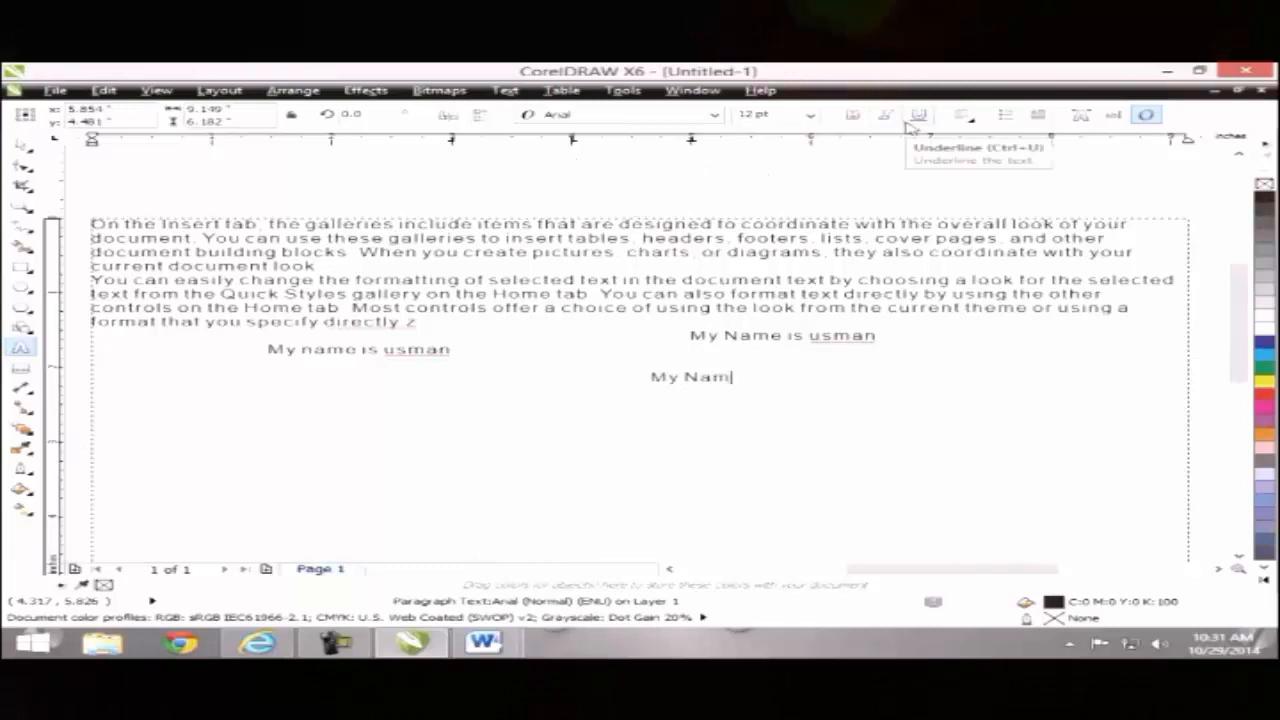
text(e is usman)
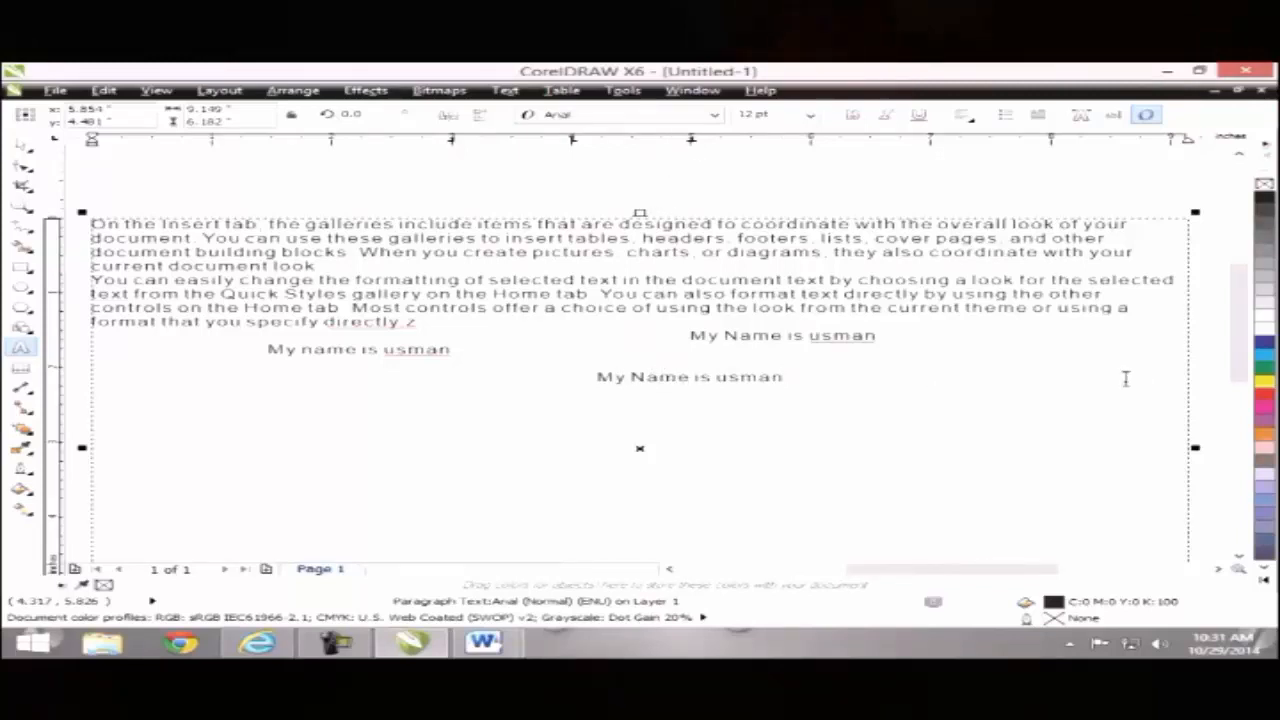
click(467, 366)
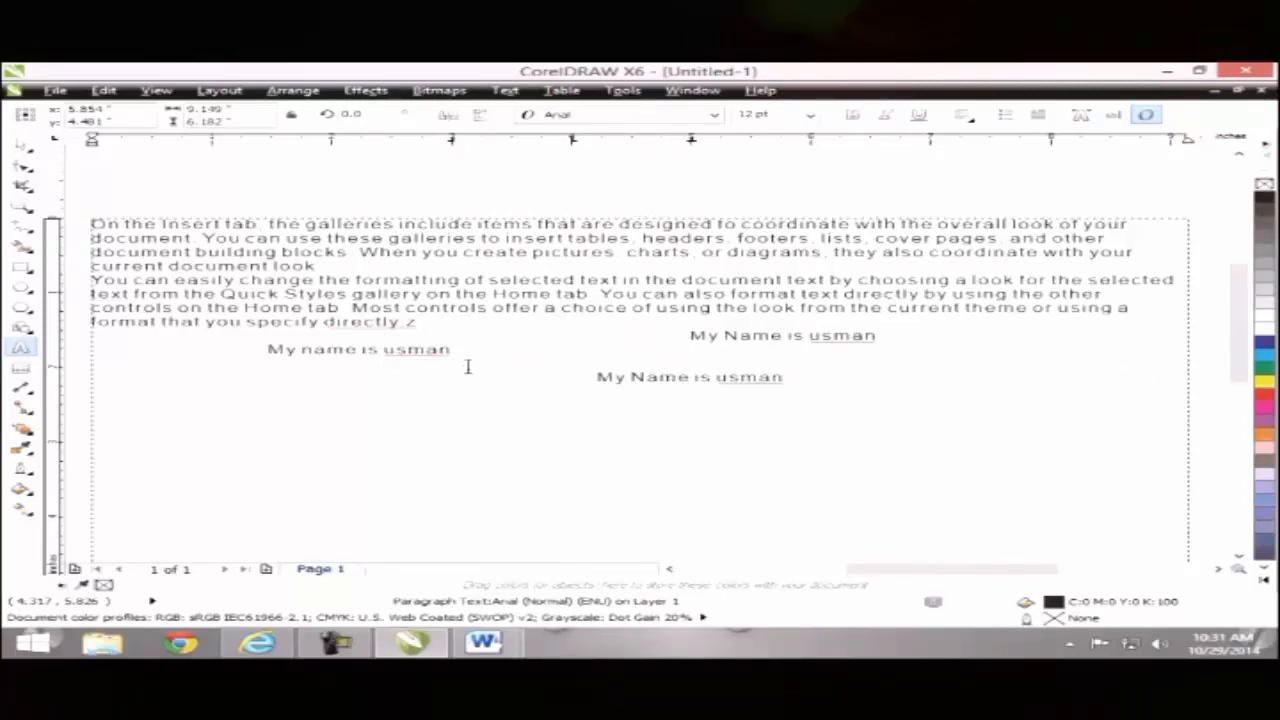
Step: Add a decimal-aligned tab stop at 6.0 inches, then tab the caret across to it
click(505, 90)
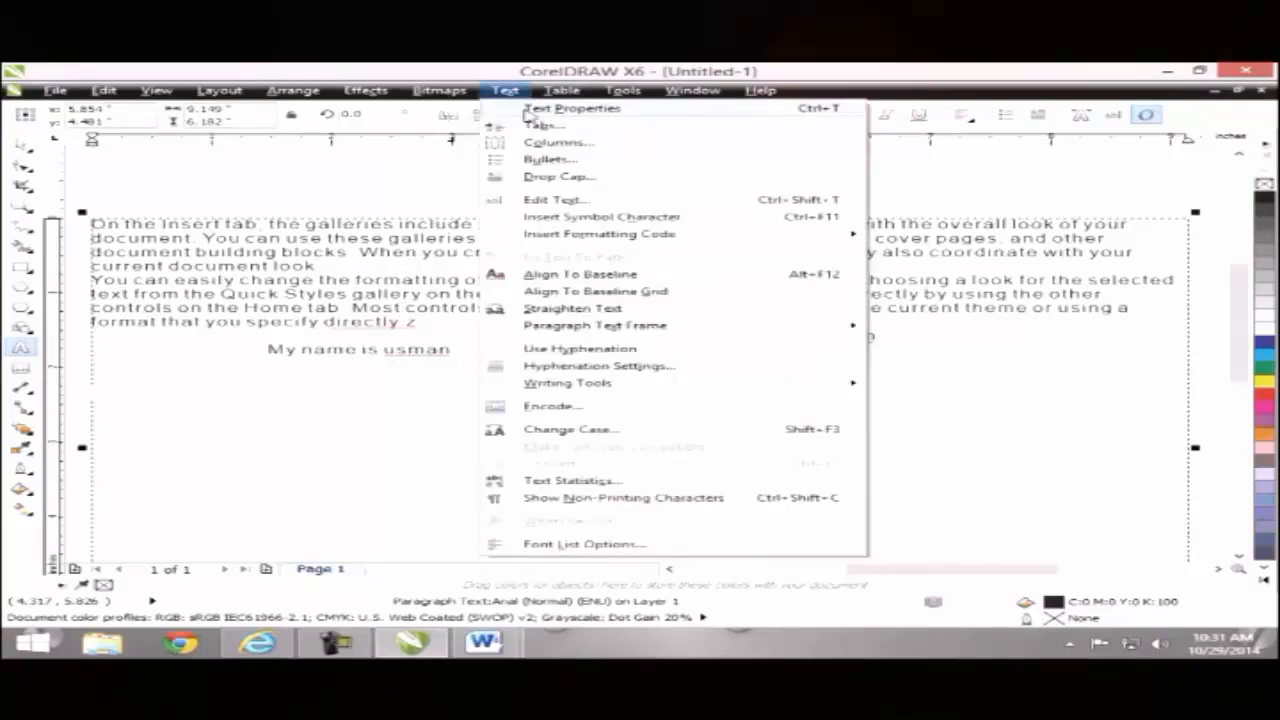
click(536, 125)
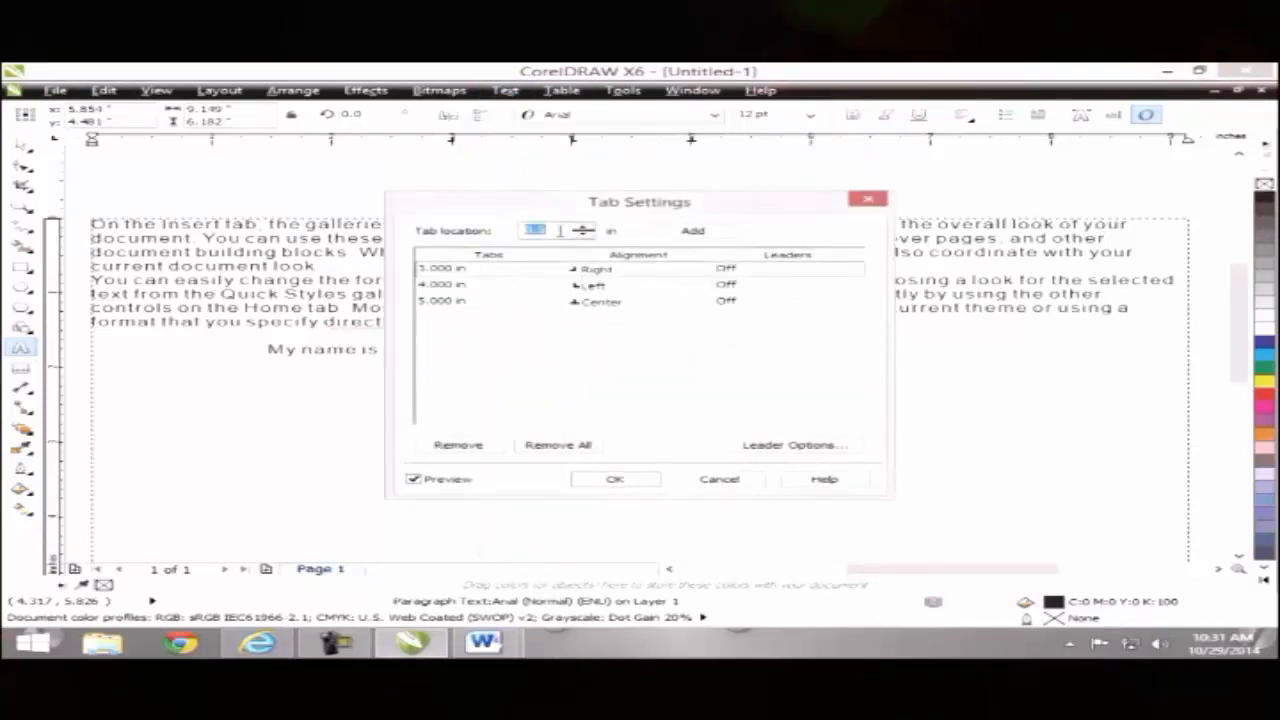
text(0.1)
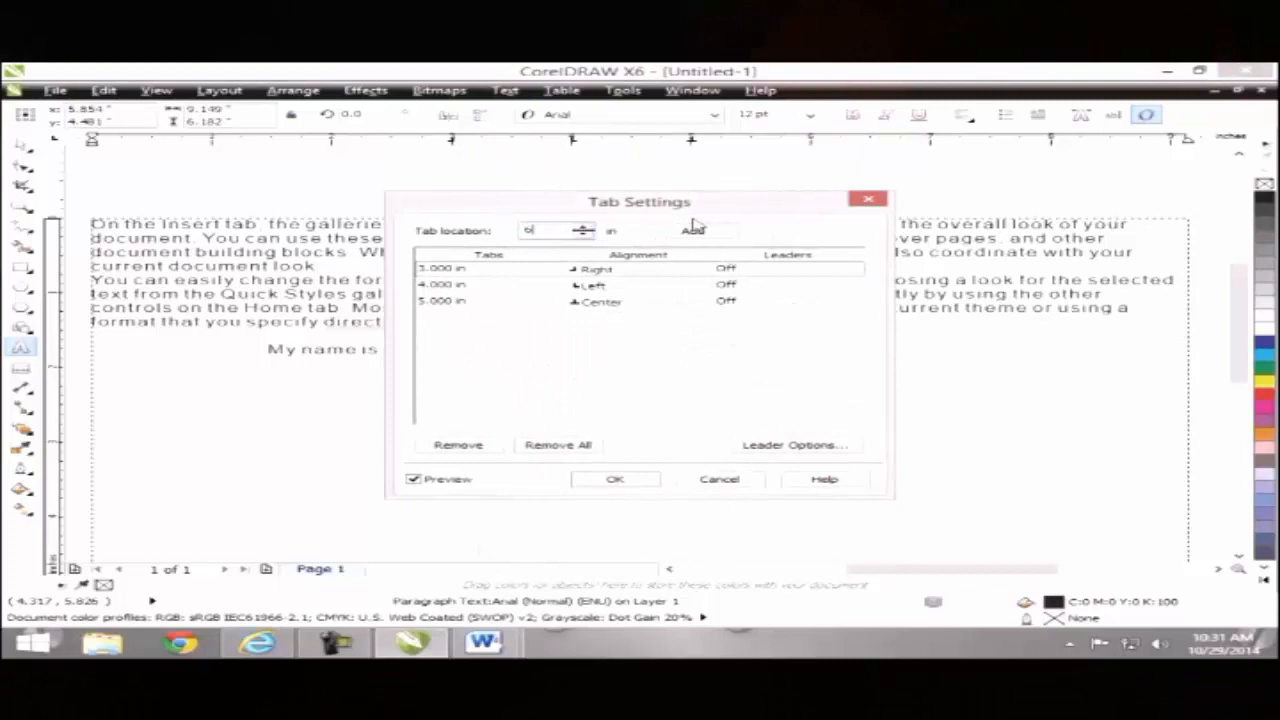
click(693, 229)
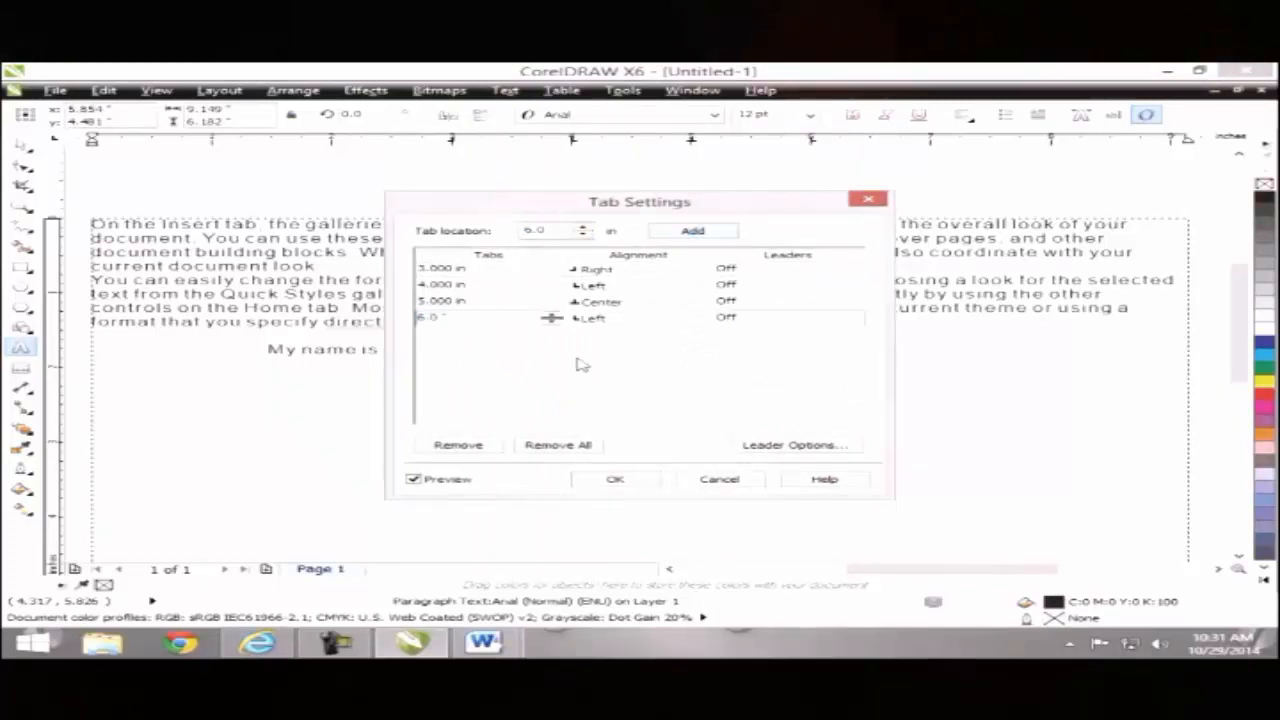
click(604, 321)
click(699, 321)
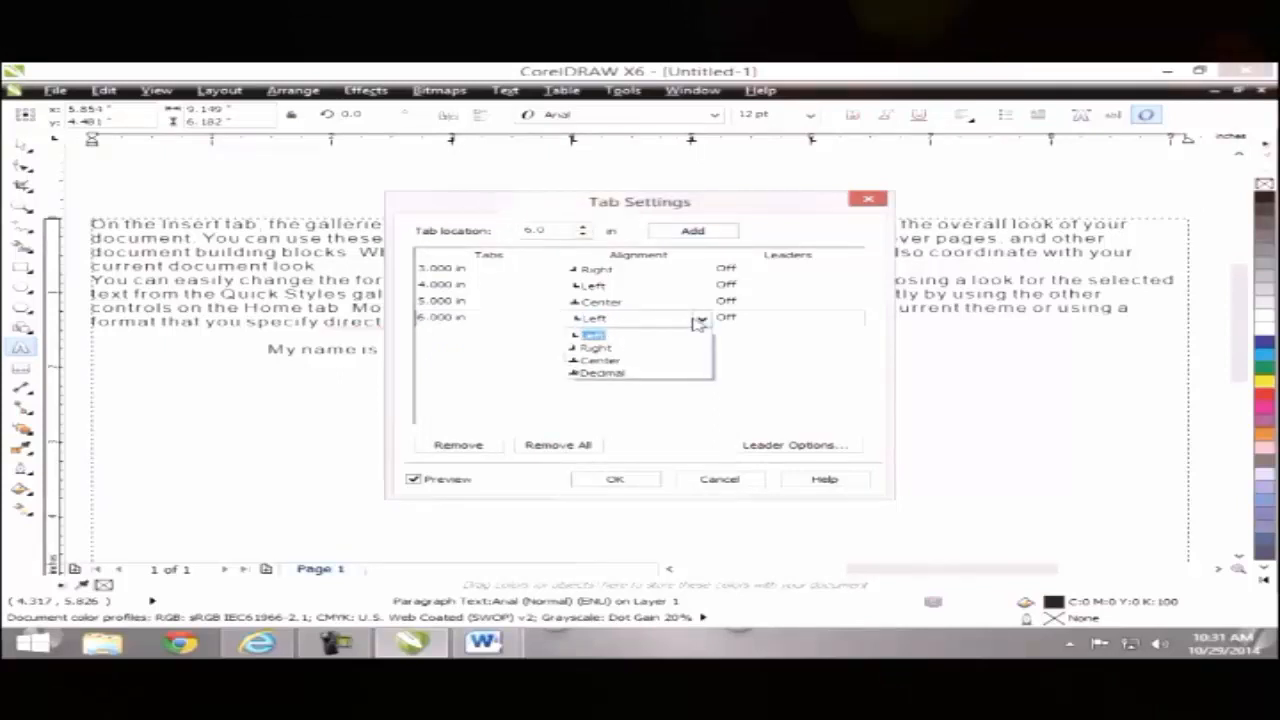
click(616, 373)
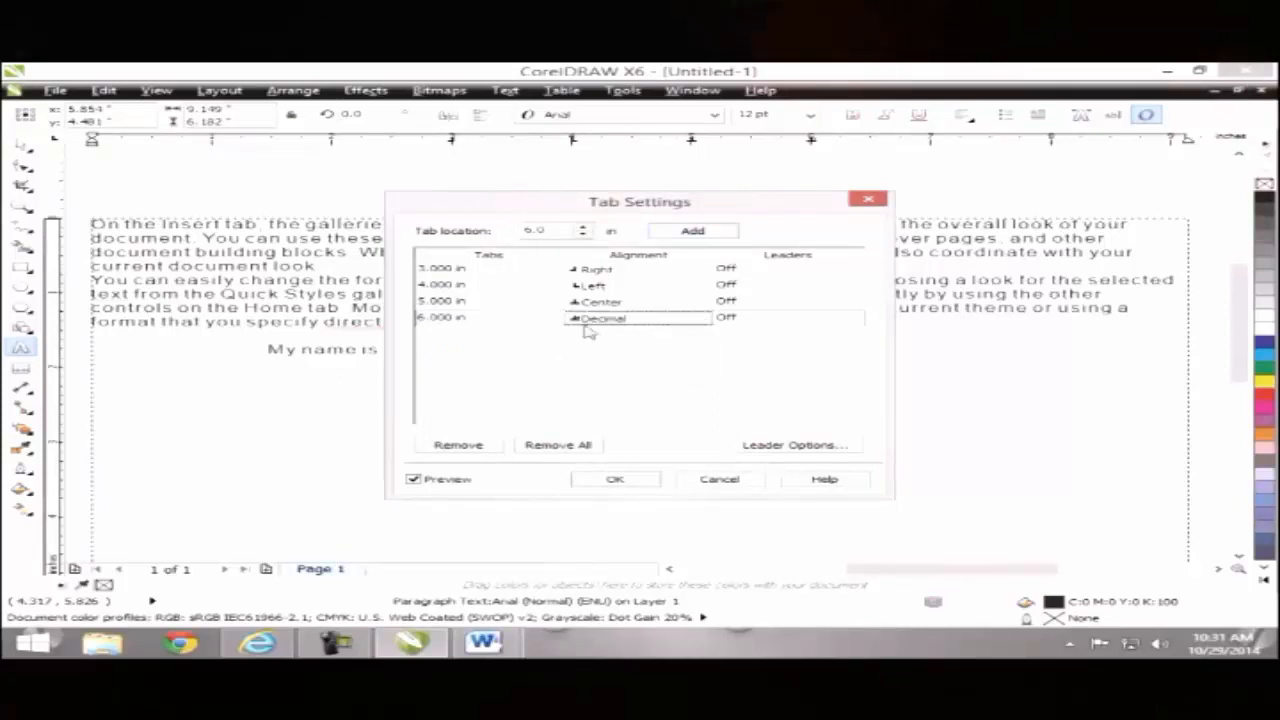
click(616, 481)
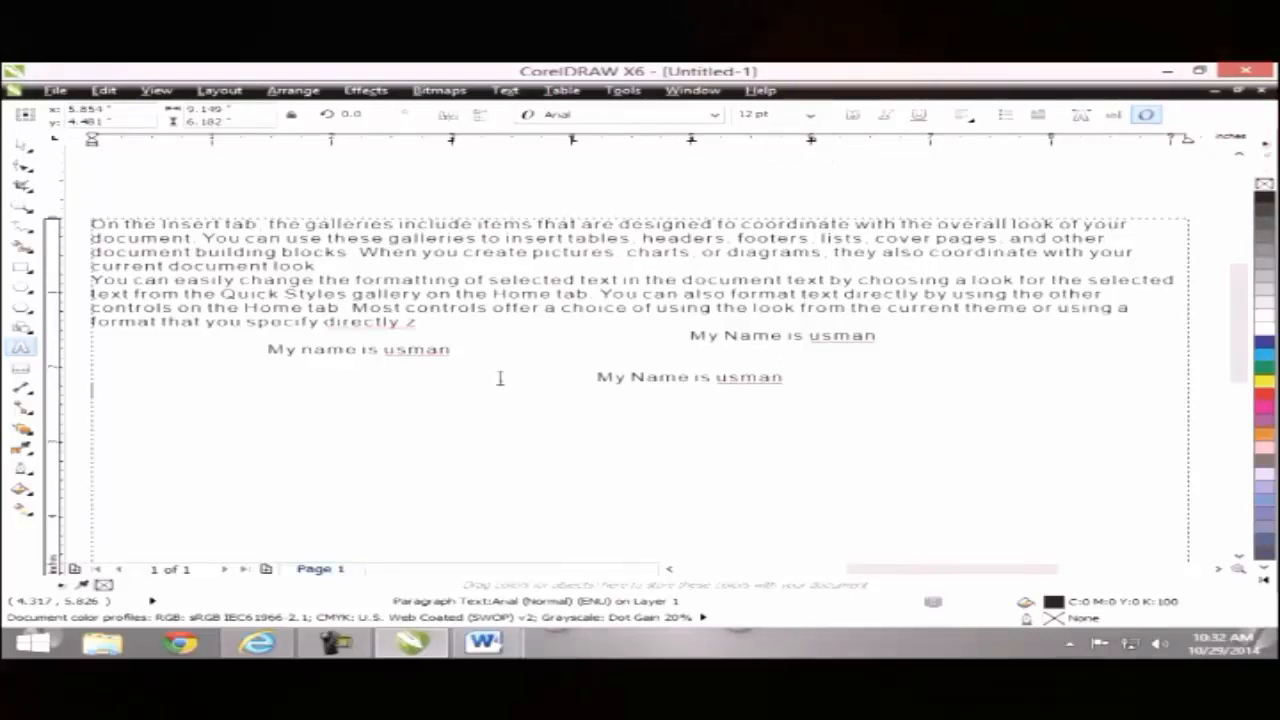
key(Tab)
key(Tab)
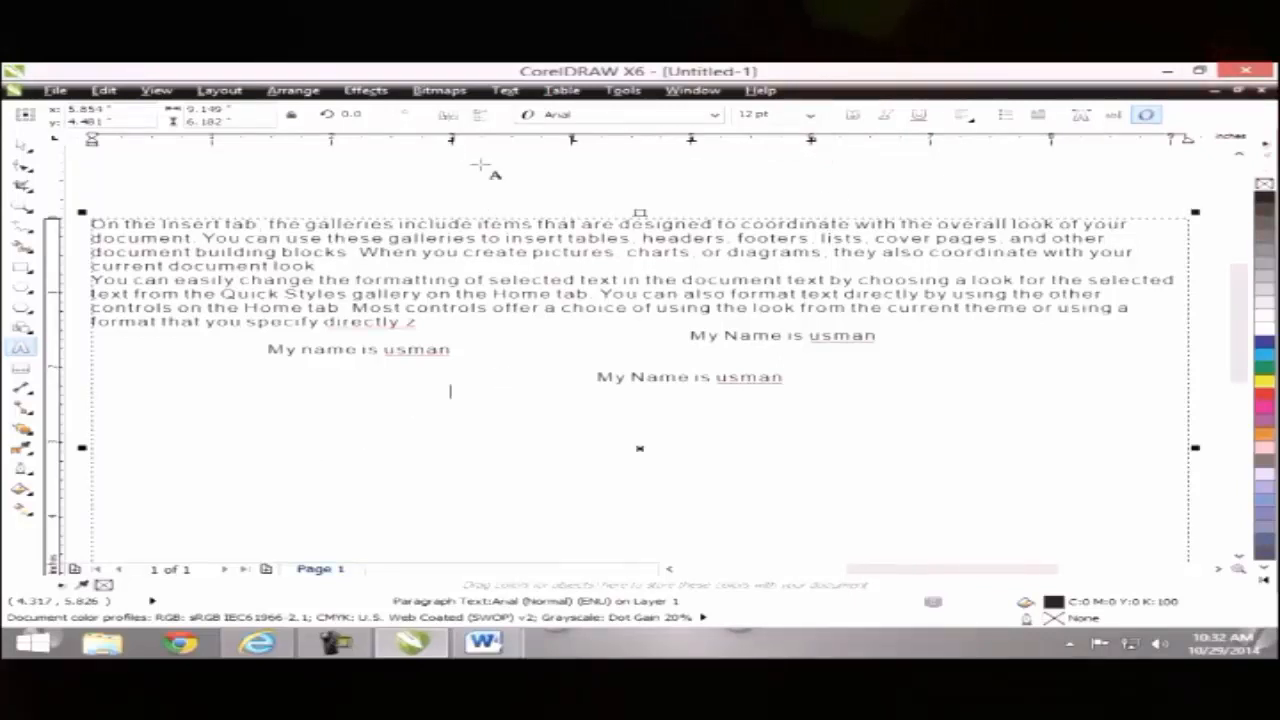
key(Tab)
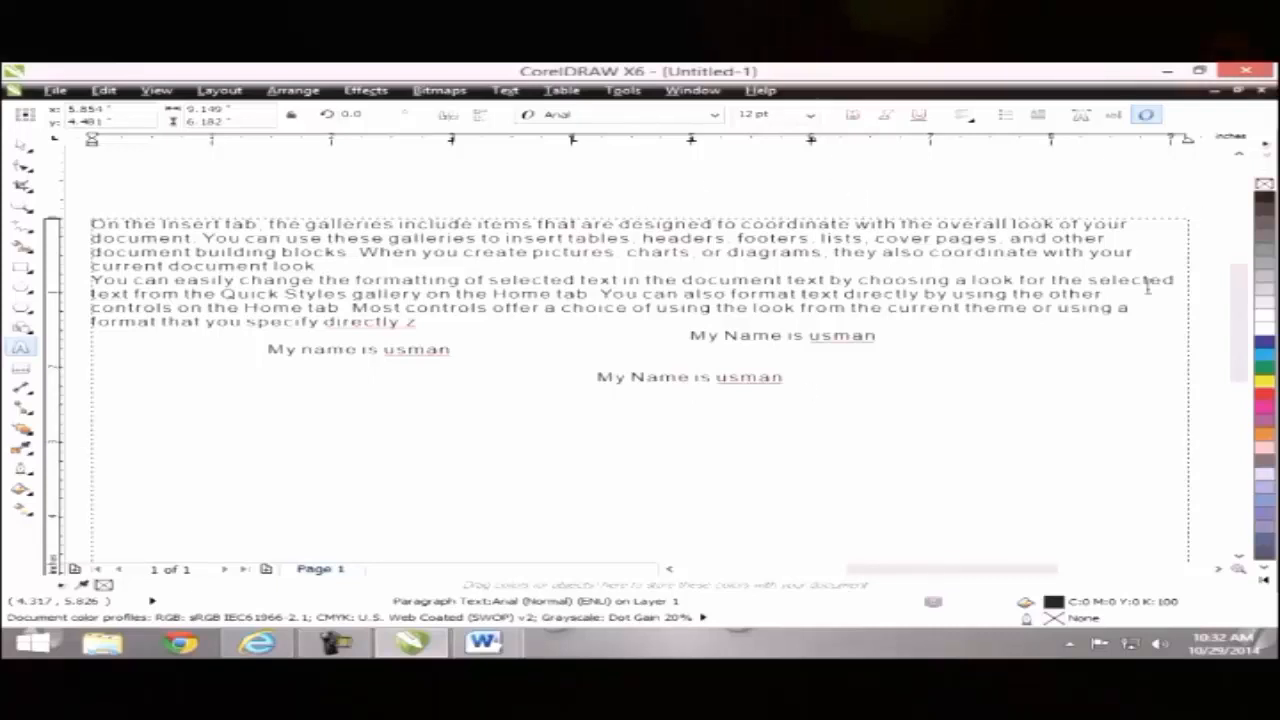
Step: Type the number 1554.548484 on the decimal tab line, then select the name lines and number
text(1144545)
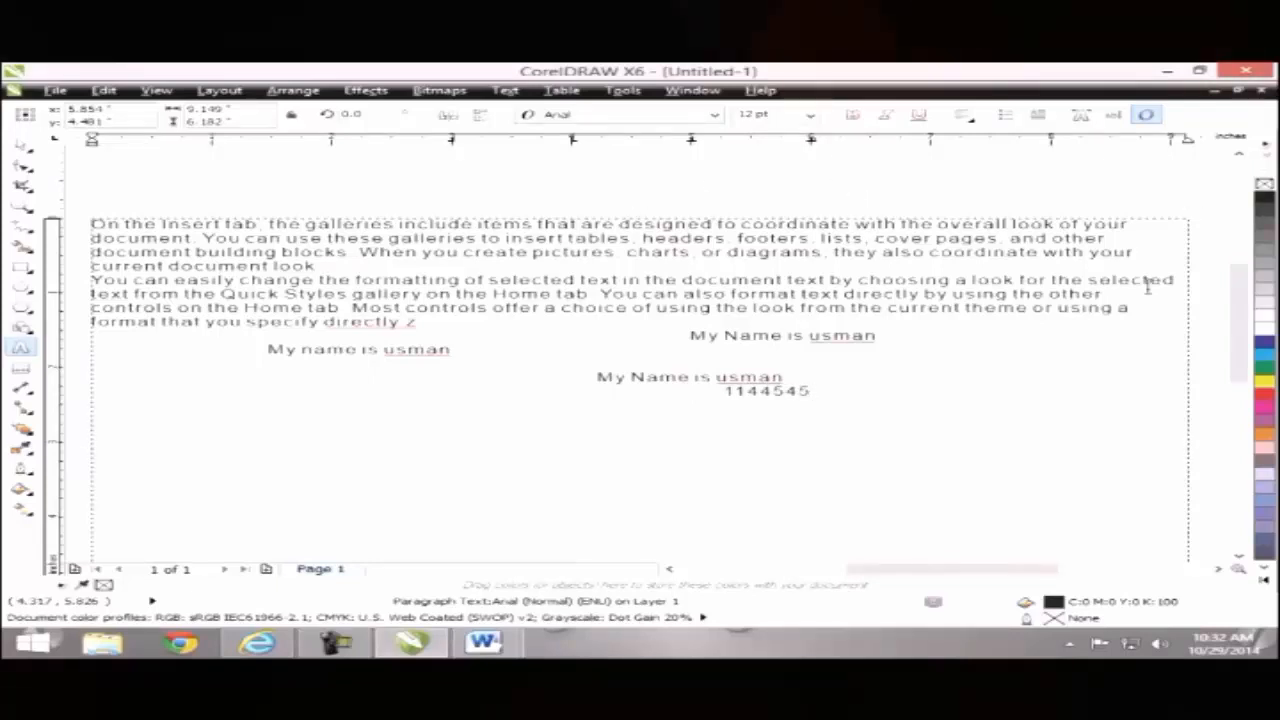
text(545655)
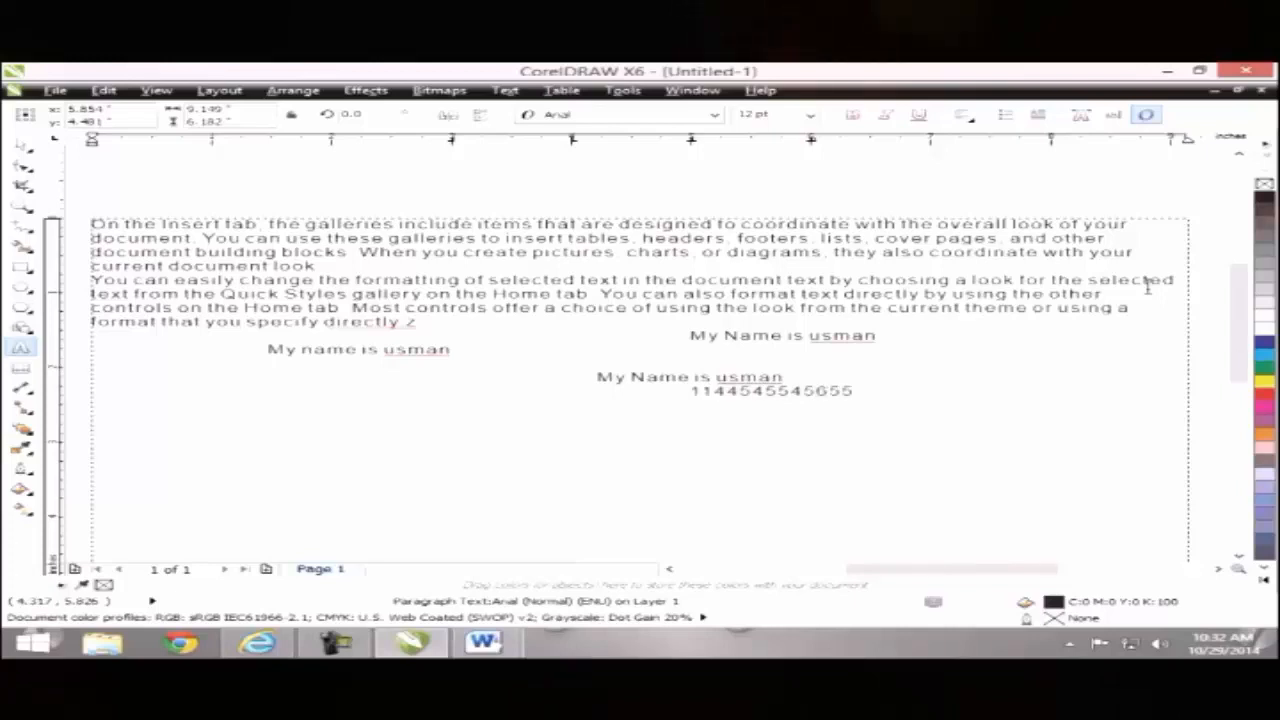
key(BackSpace)
key(BackSpace)
key(BackSpace)
key(BackSpace)
key(BackSpace)
key(BackSpace)
key(BackSpace)
key(BackSpace)
key(BackSpace)
key(BackSpace)
key(BackSpace)
text(5)
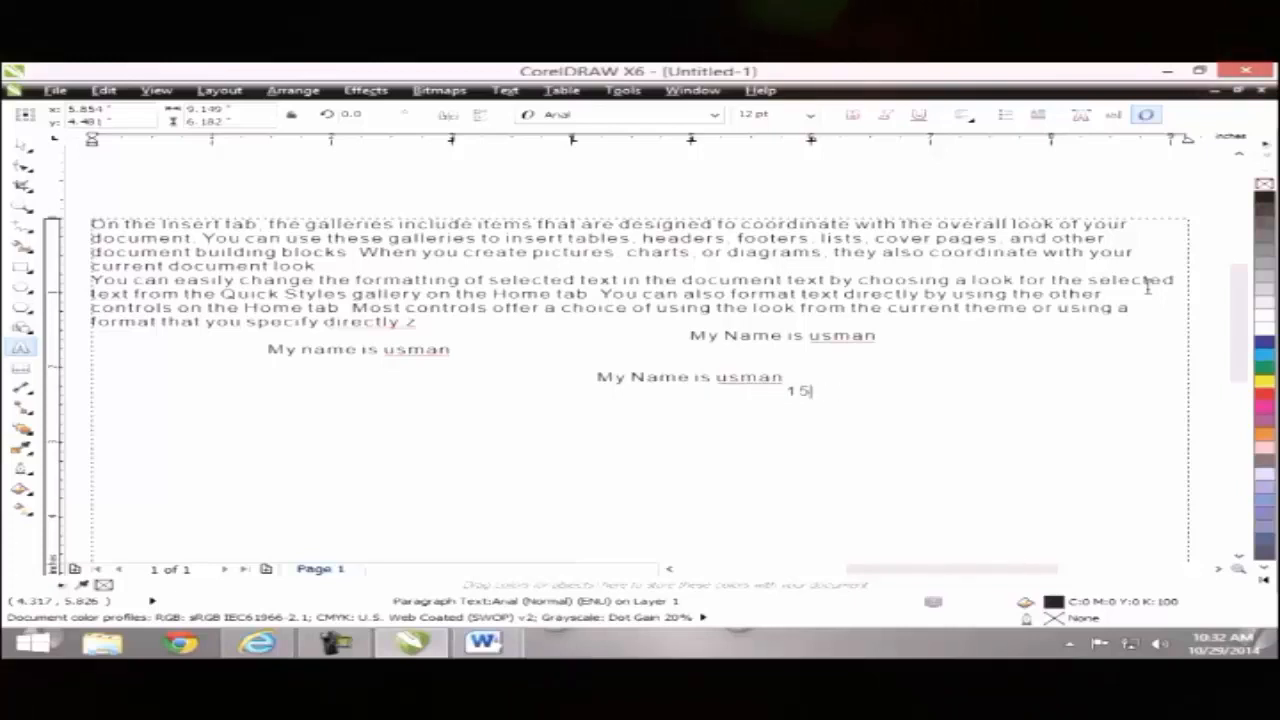
text(54)
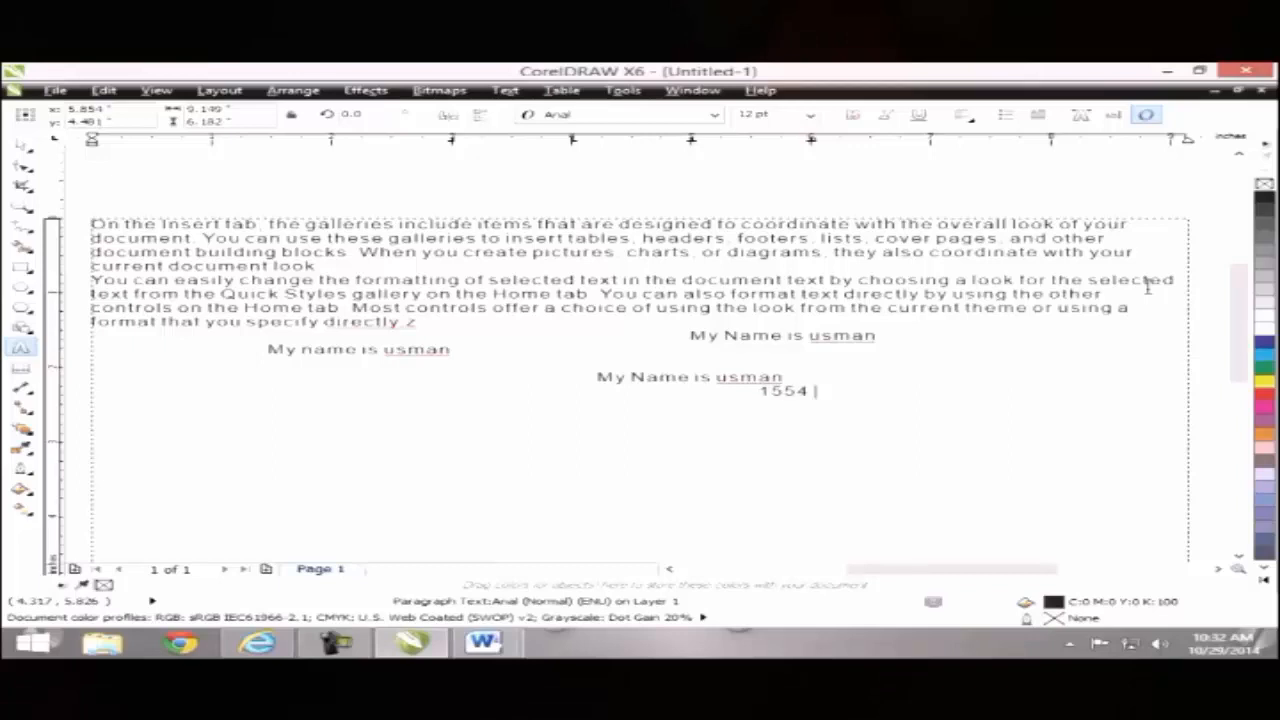
text( 548484)
key(Escape)
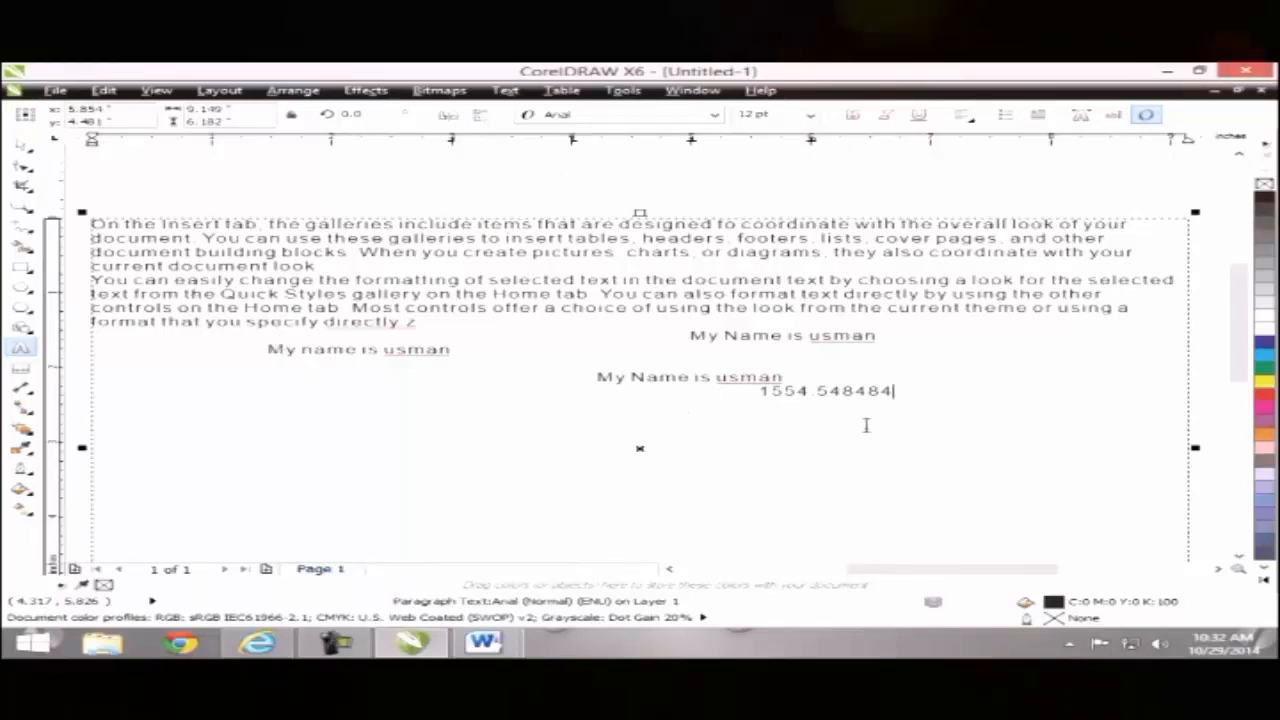
drag(893, 392, 342, 340)
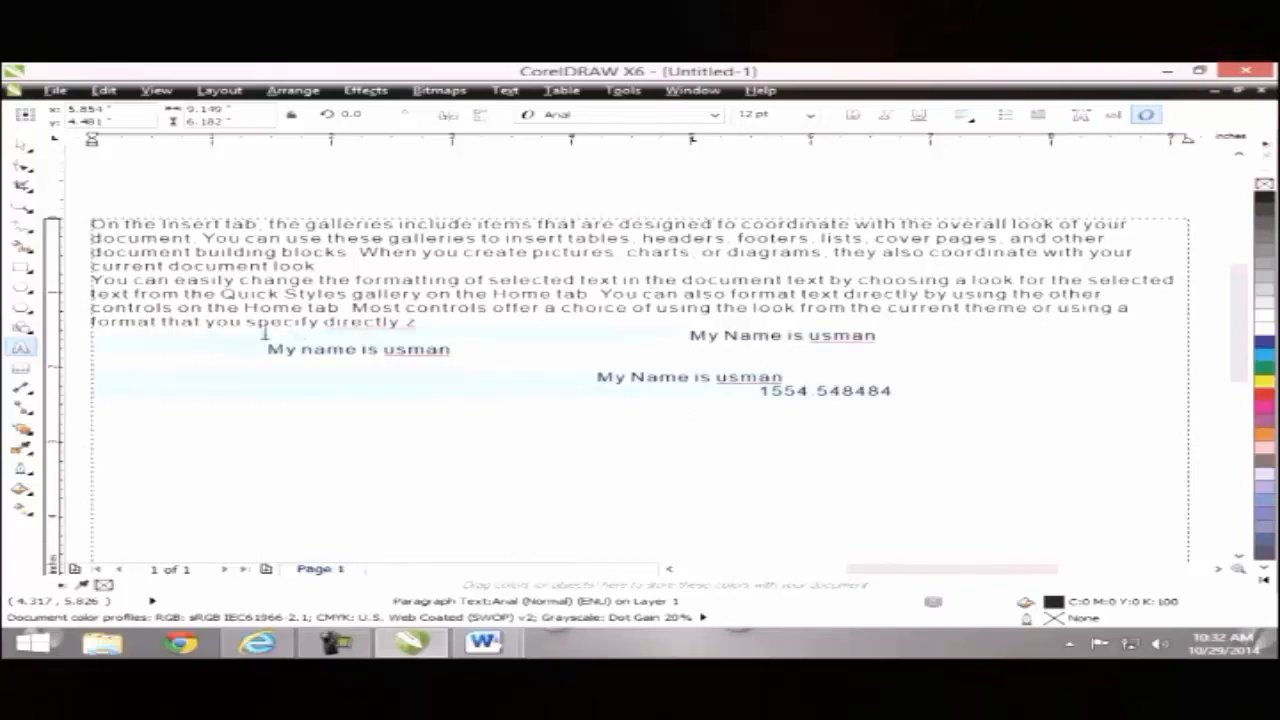
Step: Remove the selected name lines and drag a ruler tab stop further left
key(ctrl+z)
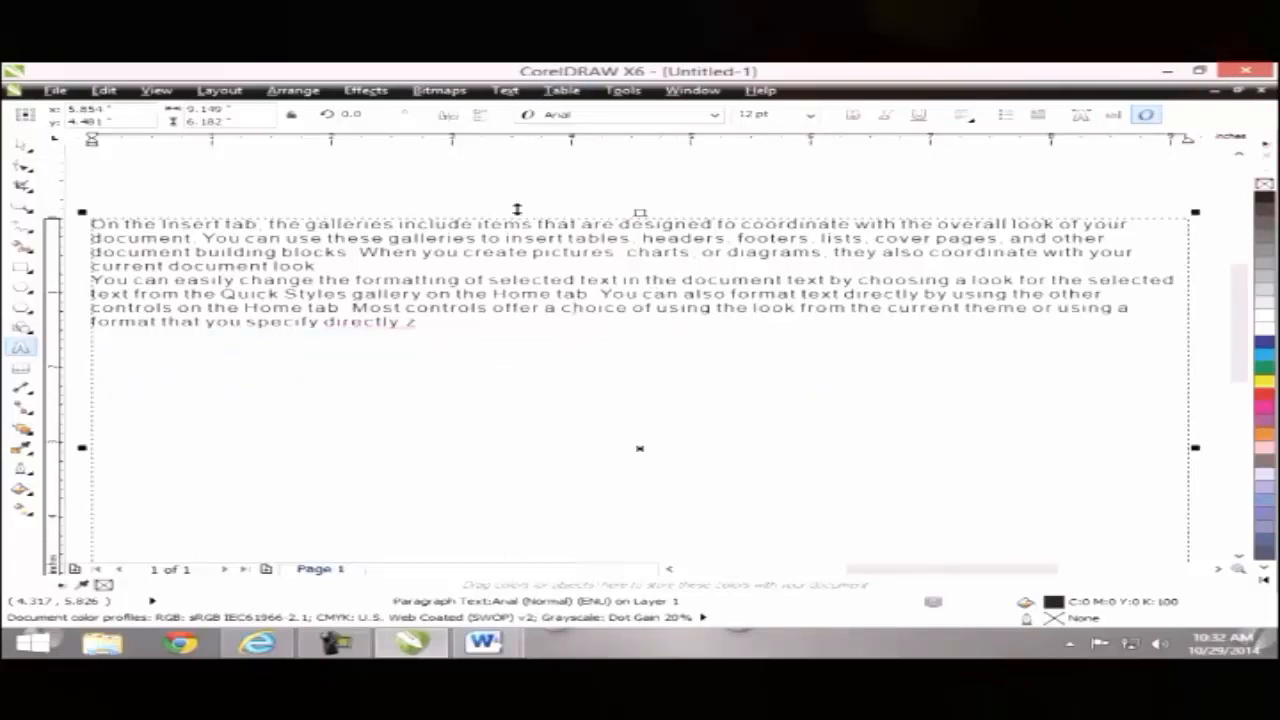
click(505, 90)
click(540, 125)
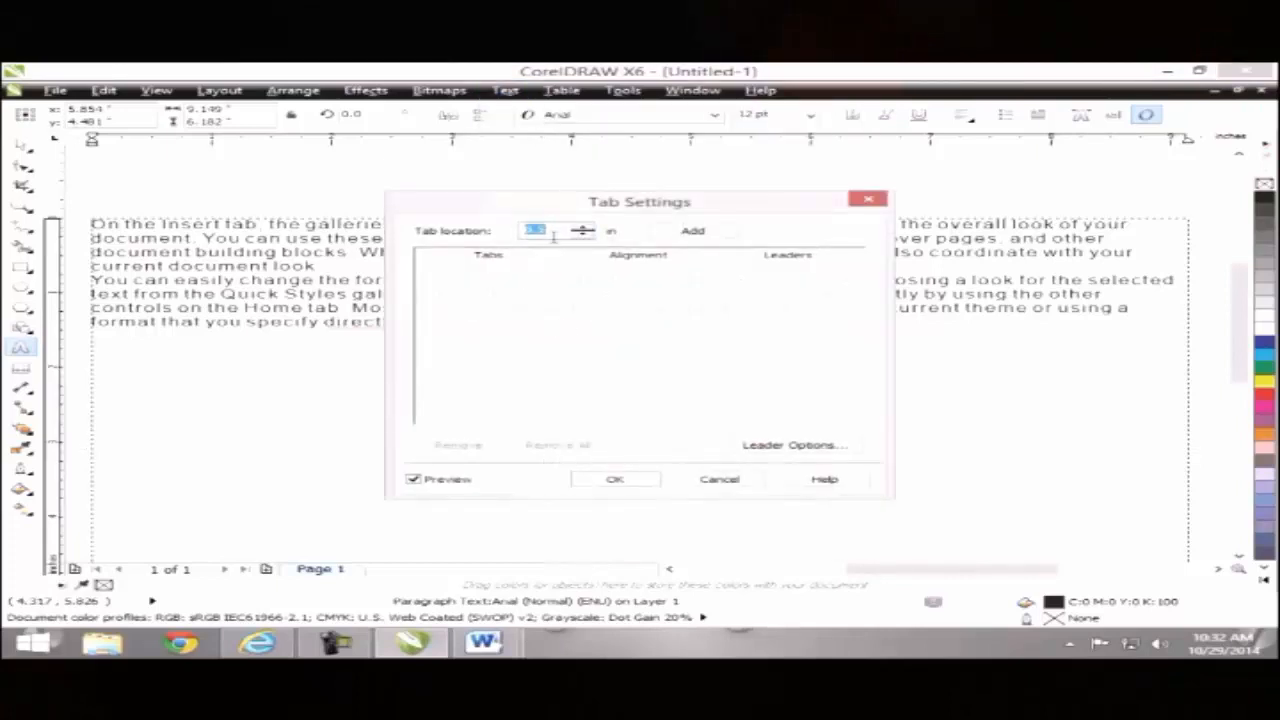
click(866, 200)
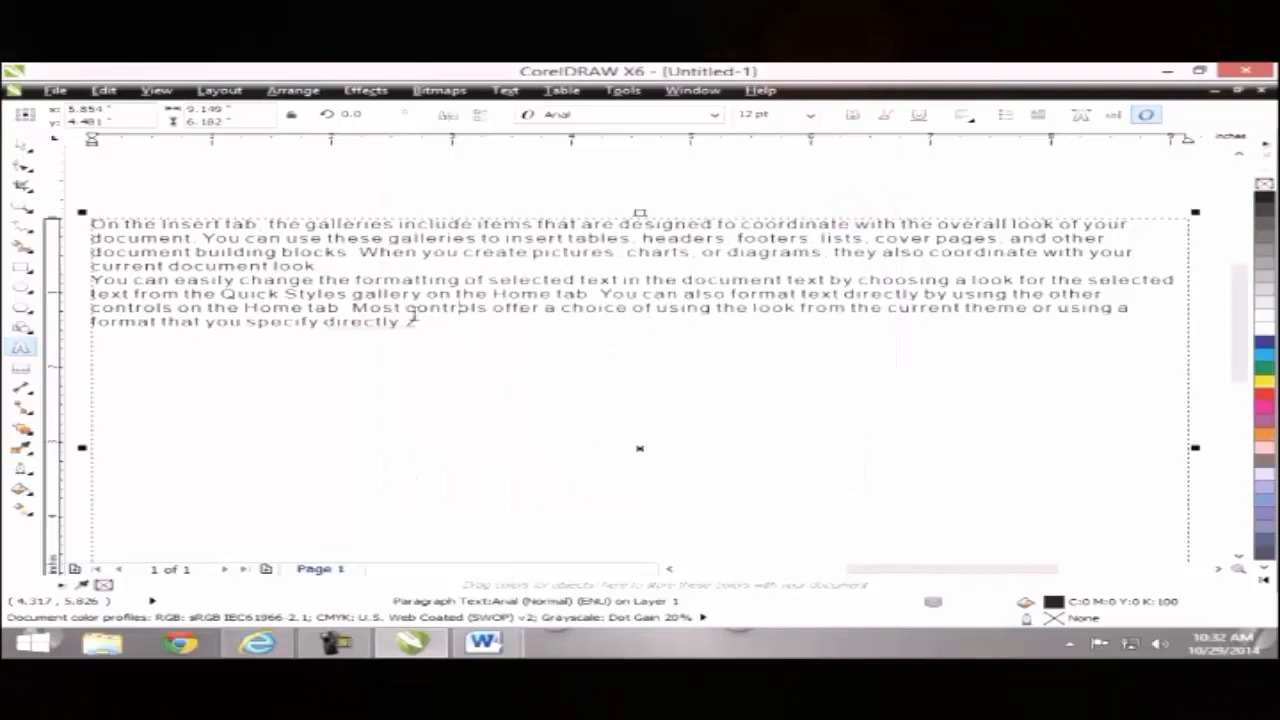
key(Escape)
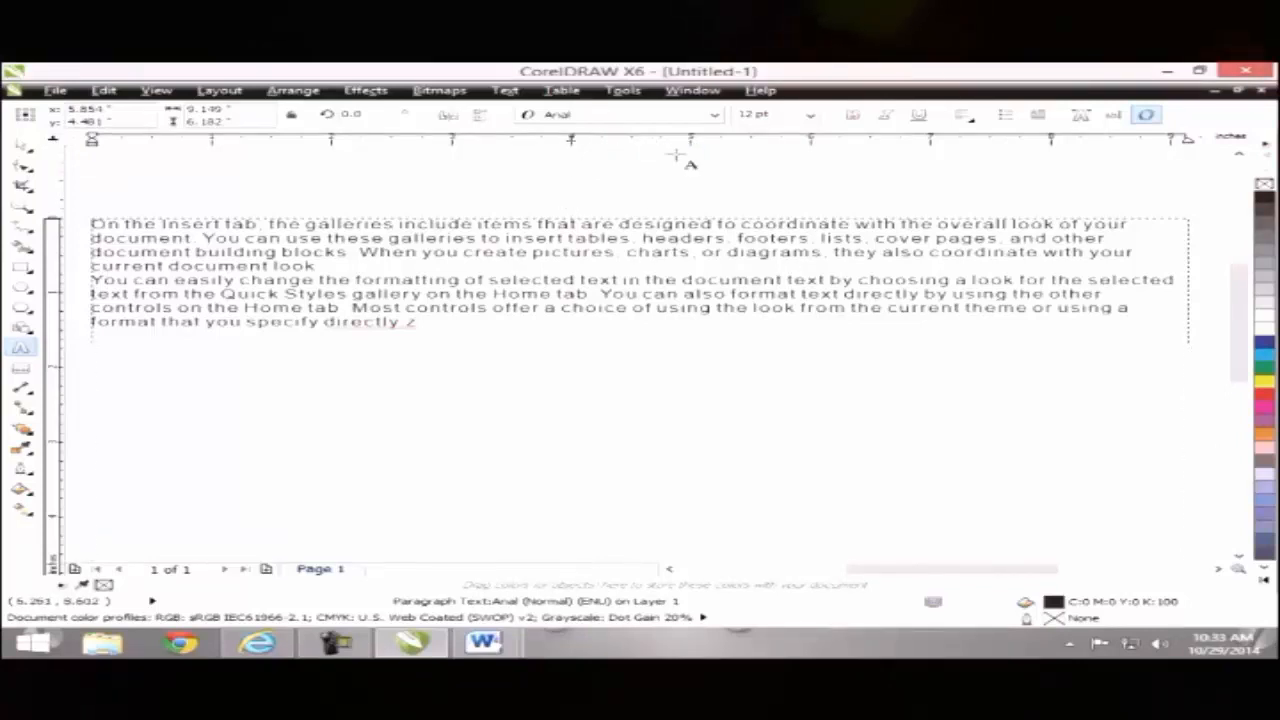
mouse_move(689, 141)
mouse_down()
mouse_move(620, 146)
mouse_move(636, 162)
mouse_up()
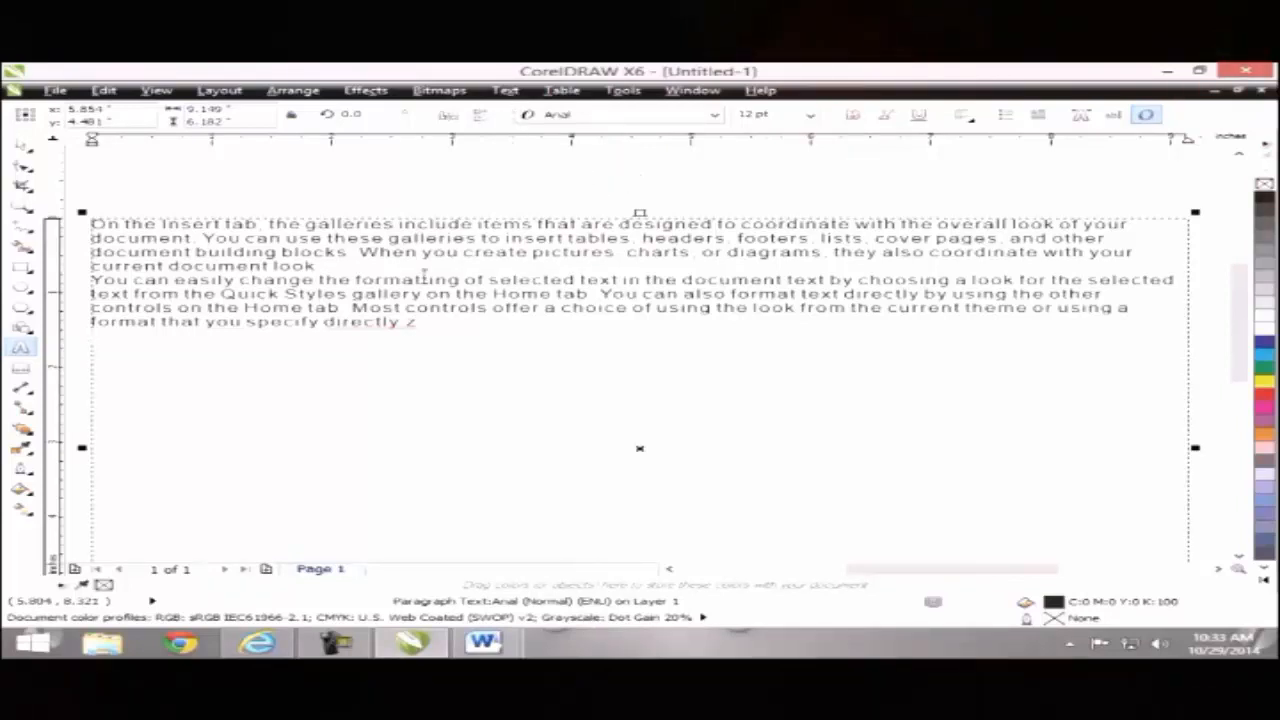
Step: Select all remaining text in the frame and delete it
text(Name)
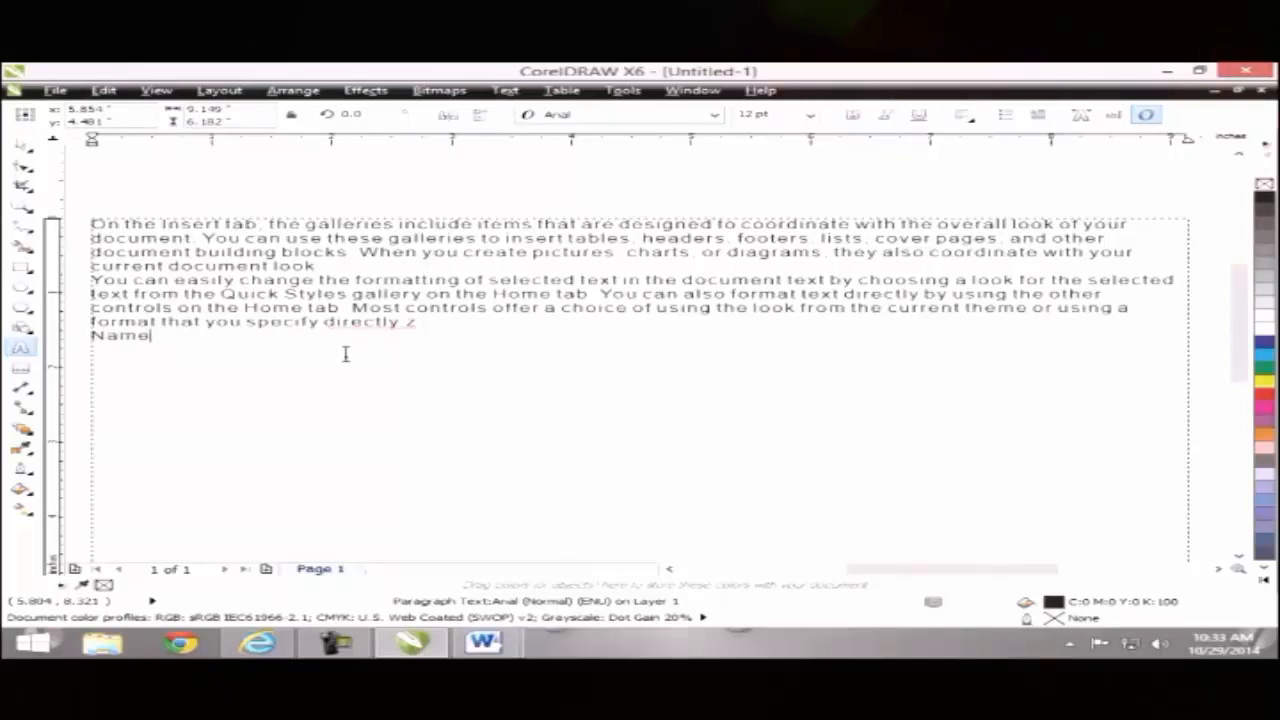
key(BackSpace)
key(BackSpace)
key(BackSpace)
key(BackSpace)
key(ctrl+a)
key(Delete)
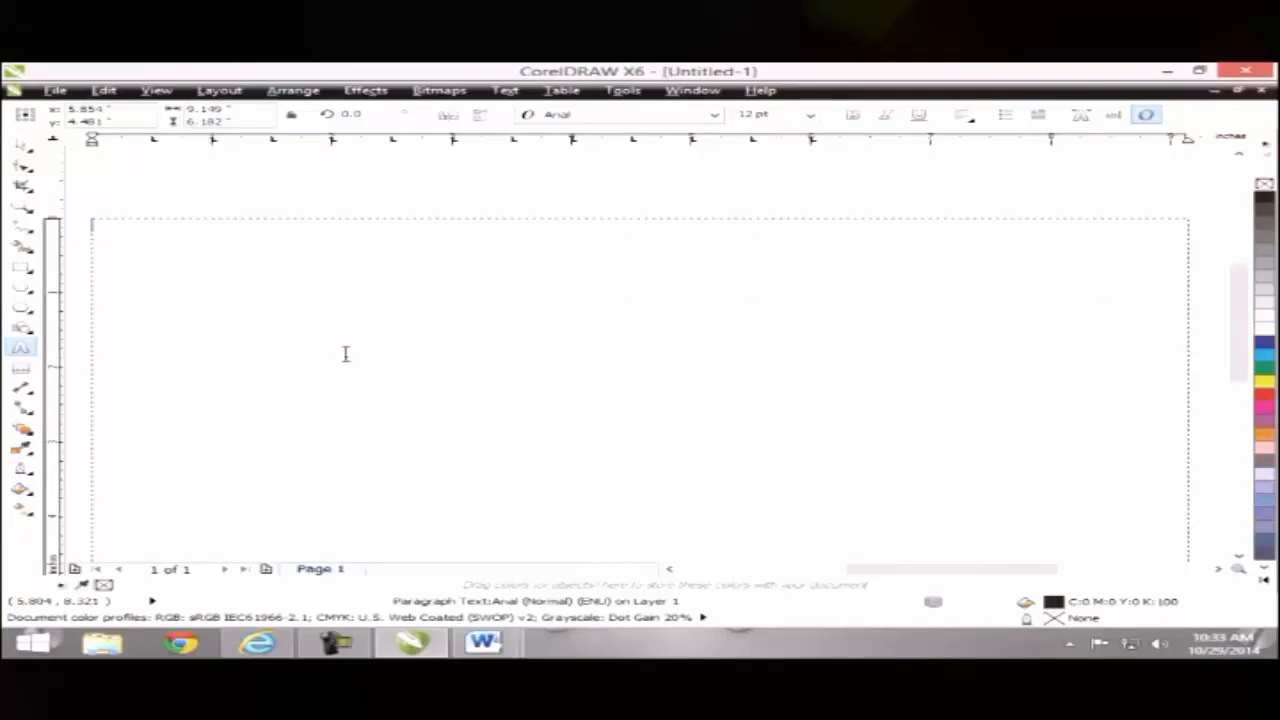
Step: Type the heading 'Experts Training & Solutions' into the empty frame, correcting the typo
key(ctrl+z)
key(ctrl+shift+z)
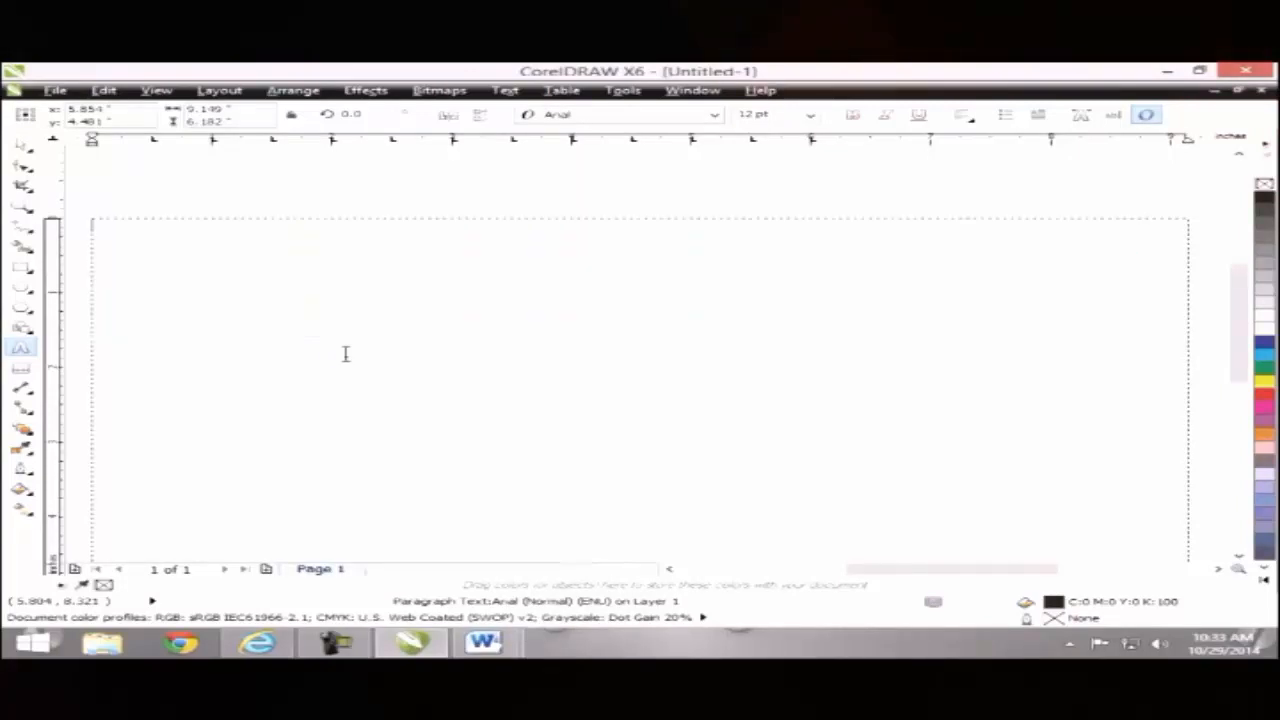
text(Expert)
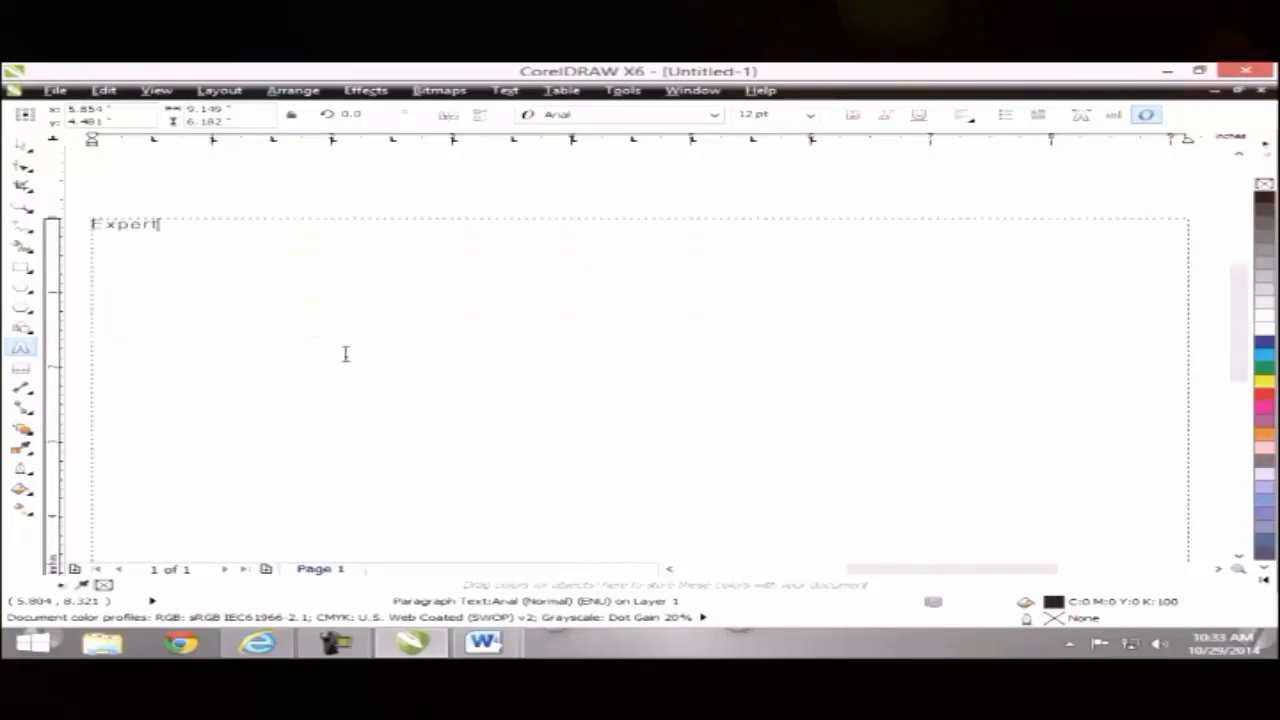
text(s Trai)
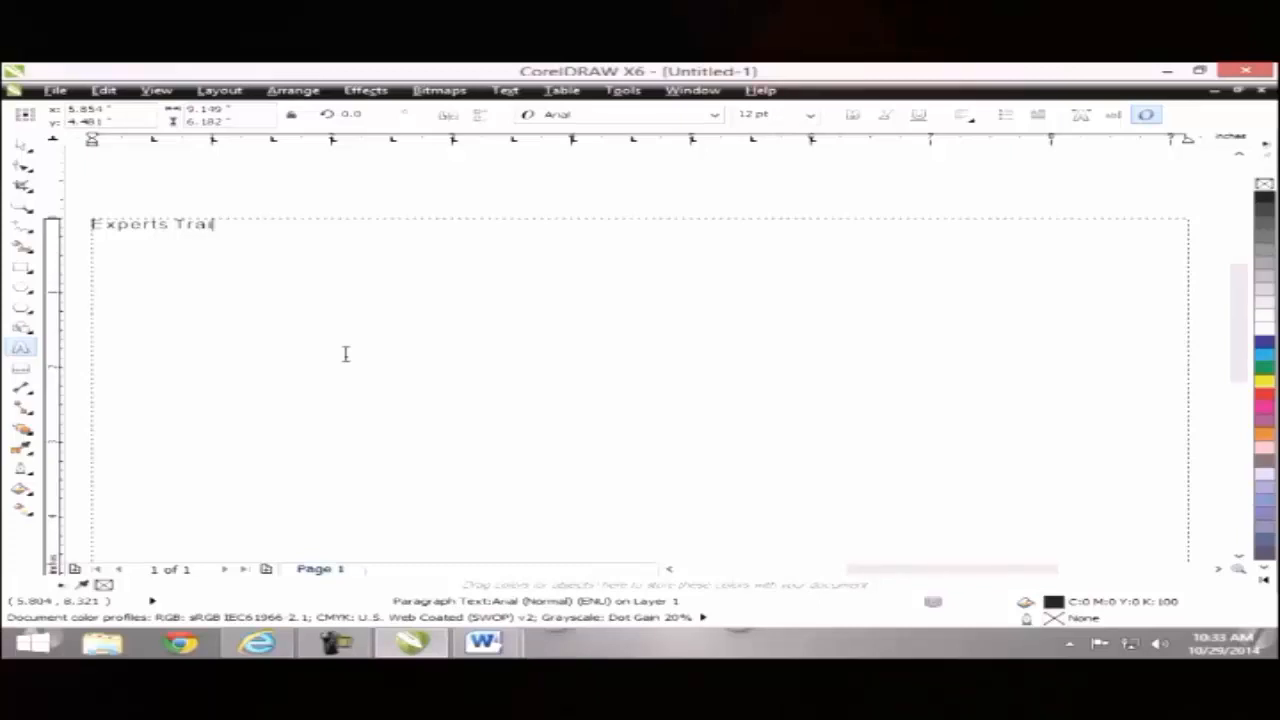
text(ning & Soltu)
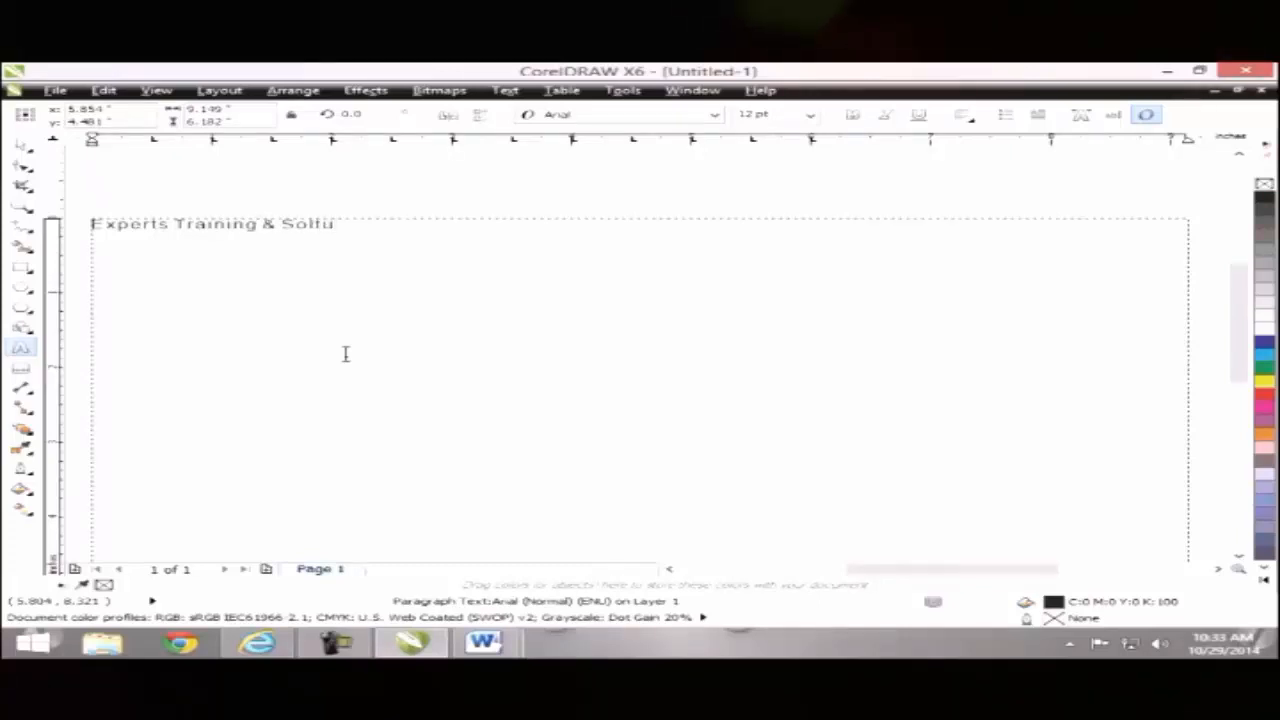
key(BackSpace)
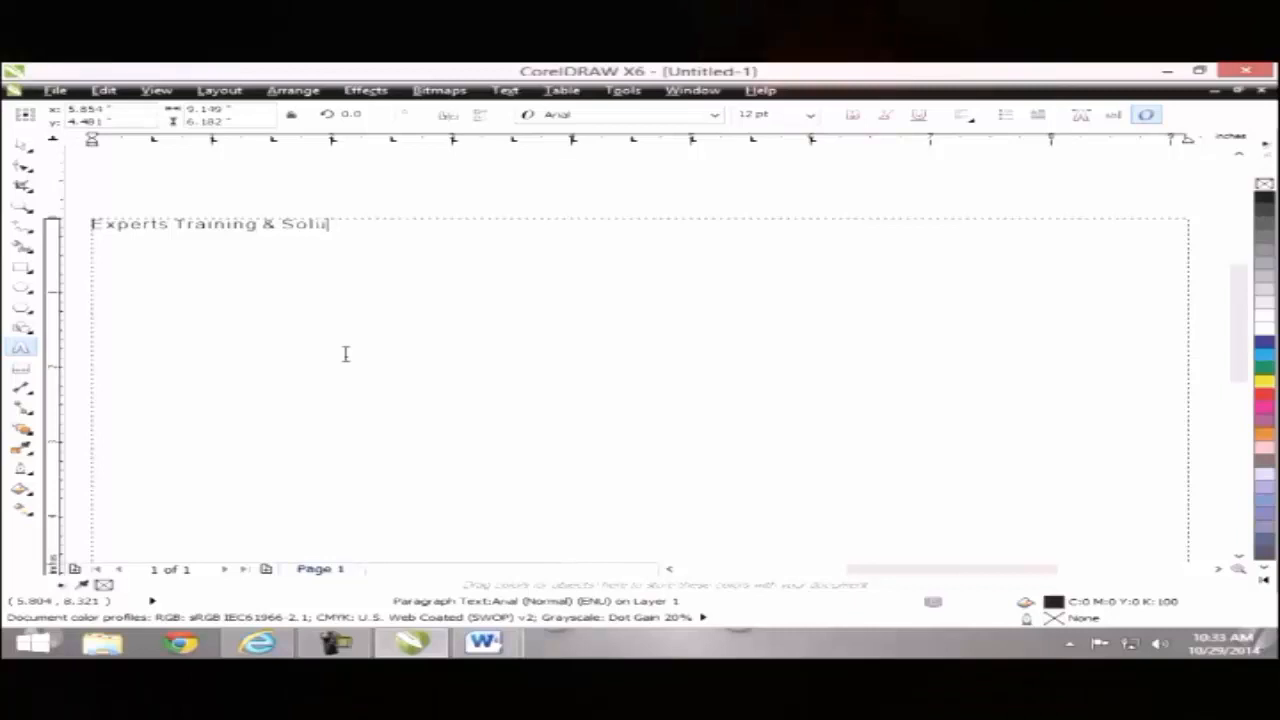
click(22, 145)
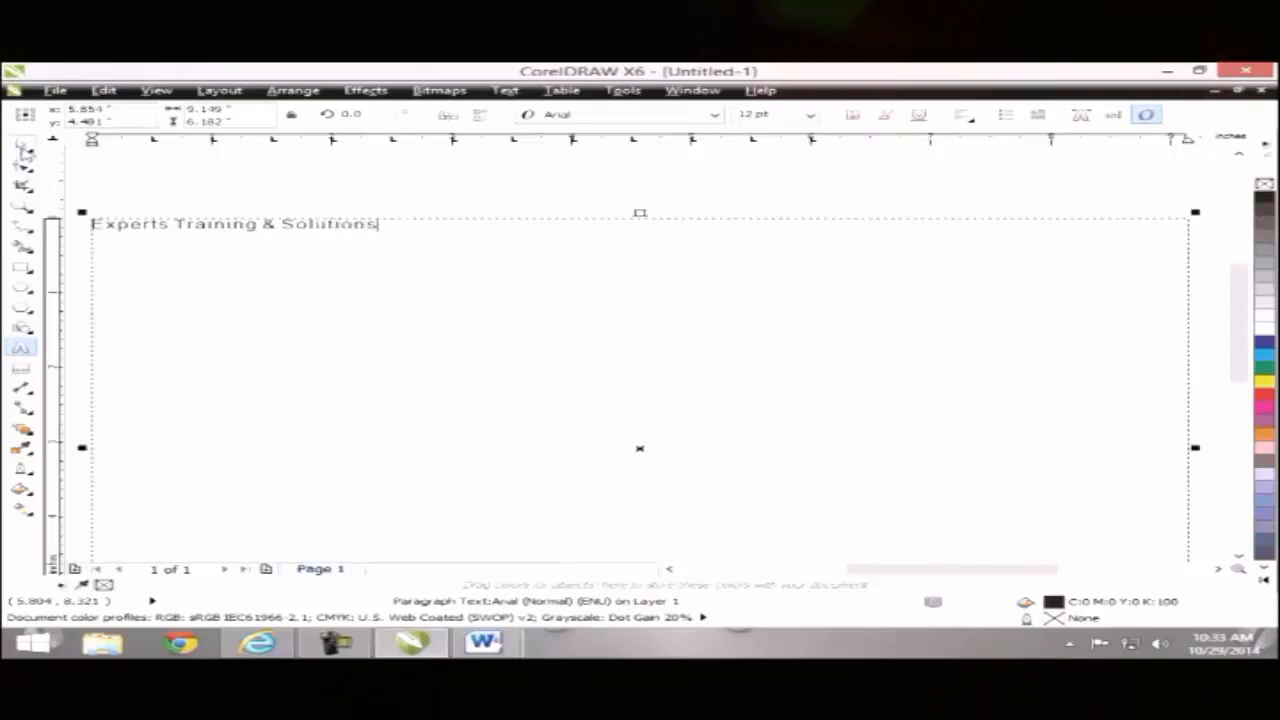
double_click(372, 226)
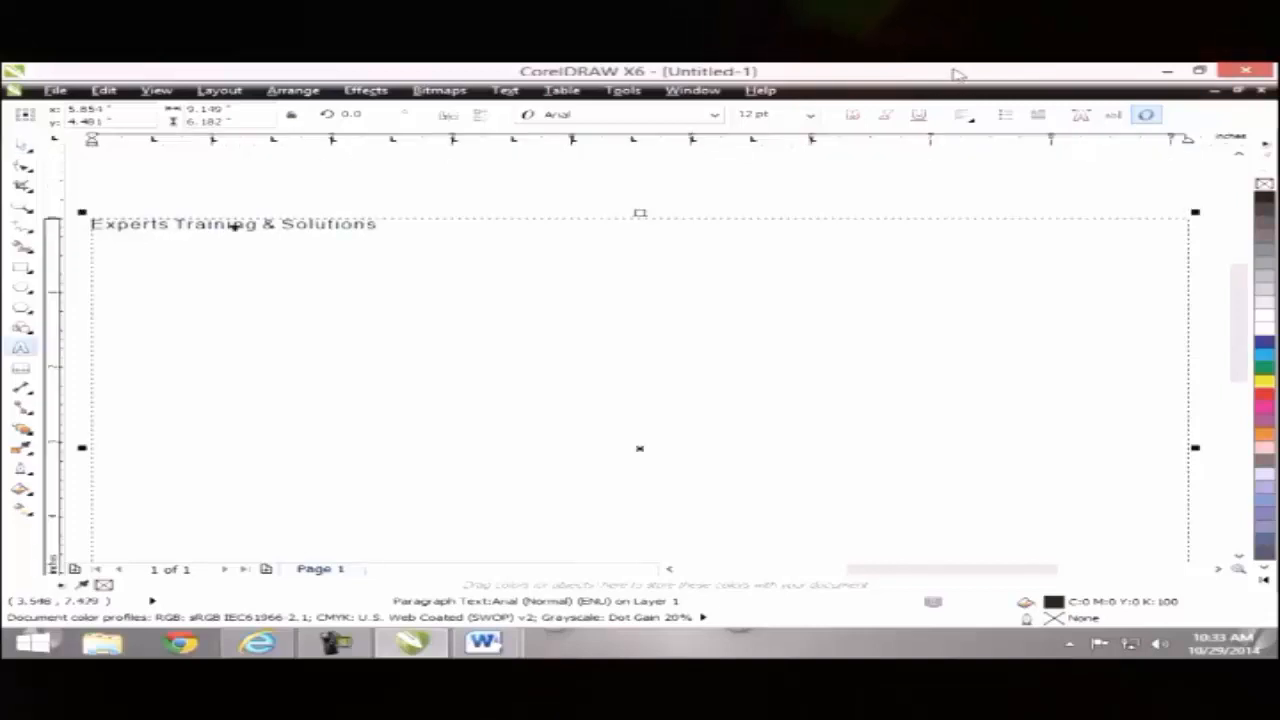
Step: Center the 'Experts Training & Solutions' heading and make it bold at 16 pt
click(961, 115)
click(1011, 169)
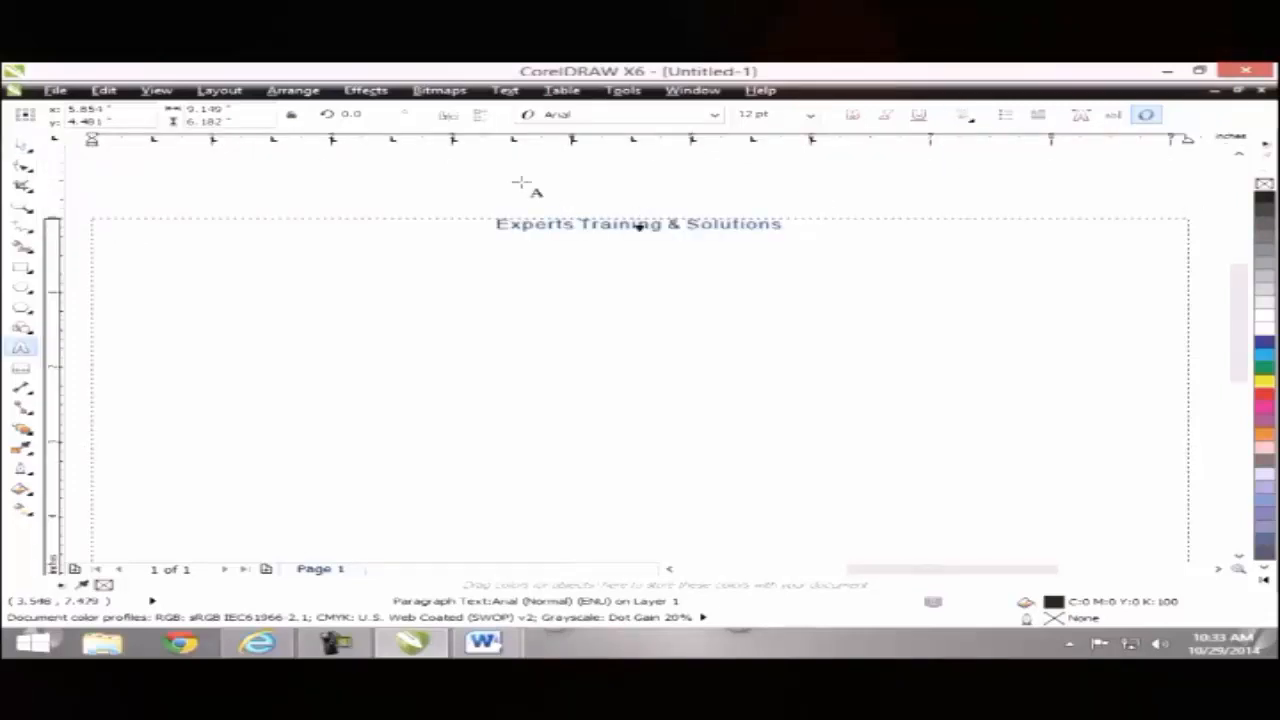
click(810, 115)
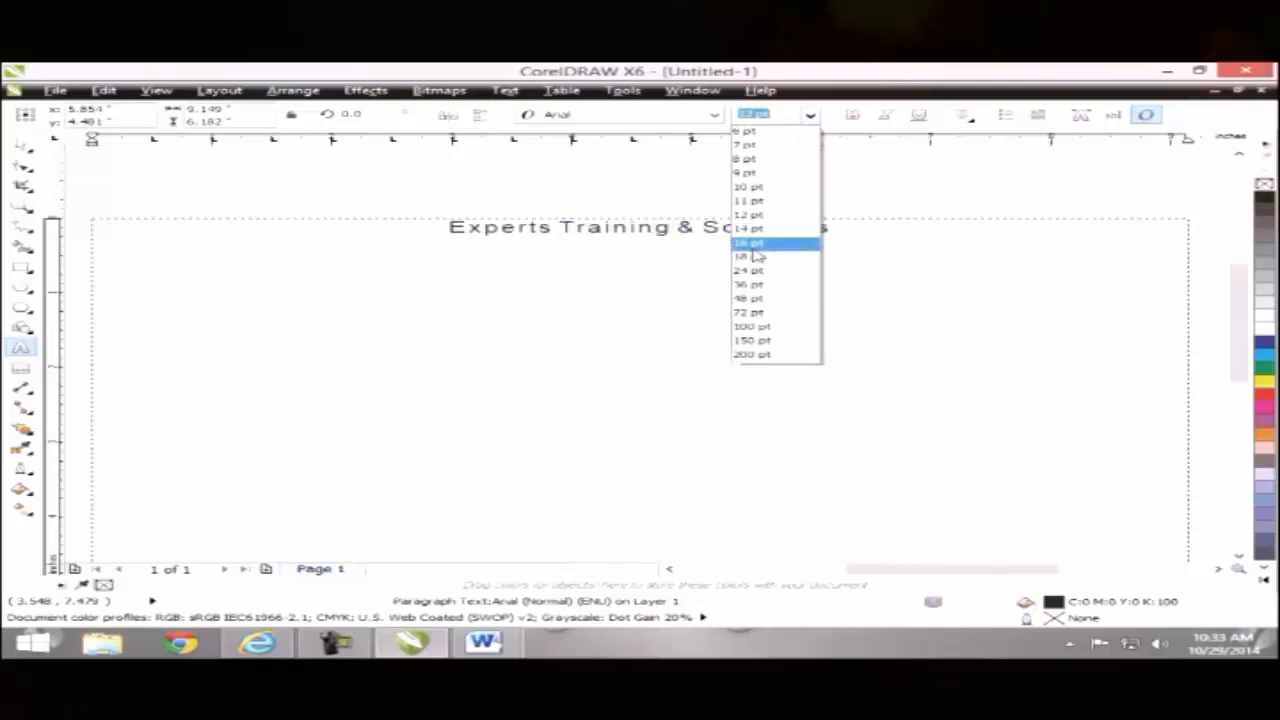
click(772, 244)
click(852, 115)
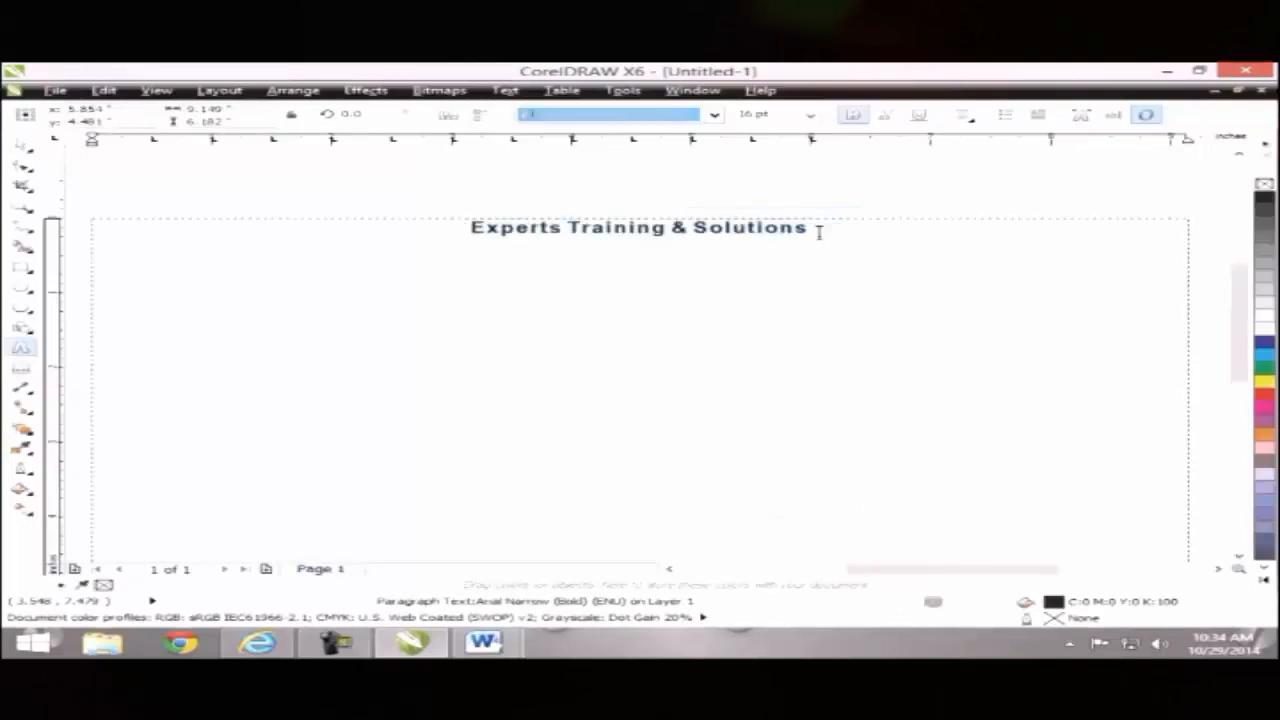
click(713, 260)
Step: Add an 'Admission Form' line below the heading
click(818, 229)
key(Return)
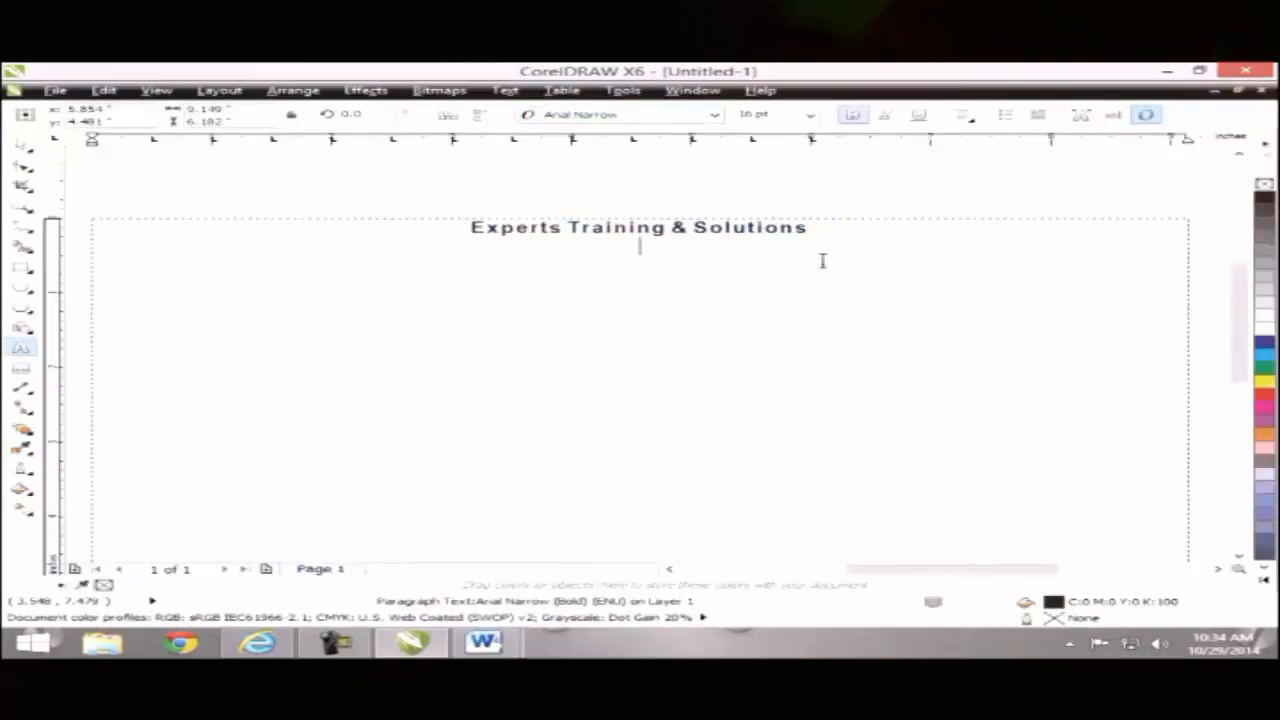
text(a)
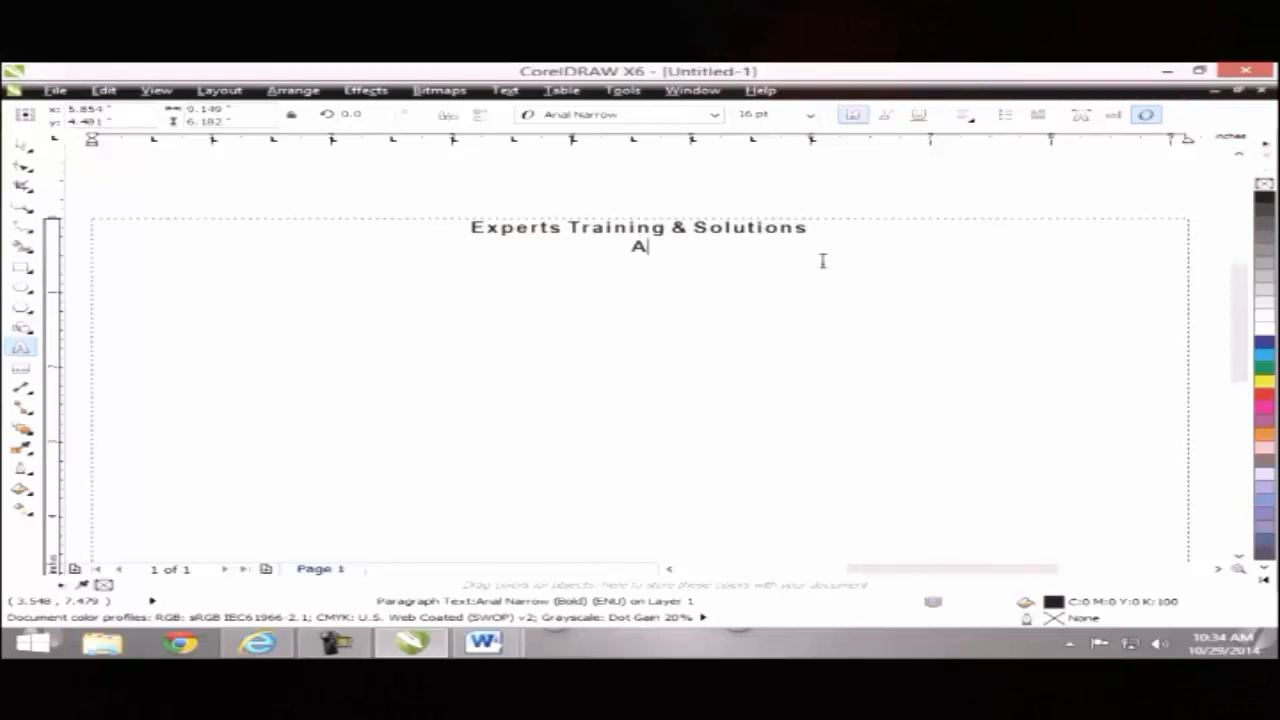
text(dmiss)
key(BackSpace)
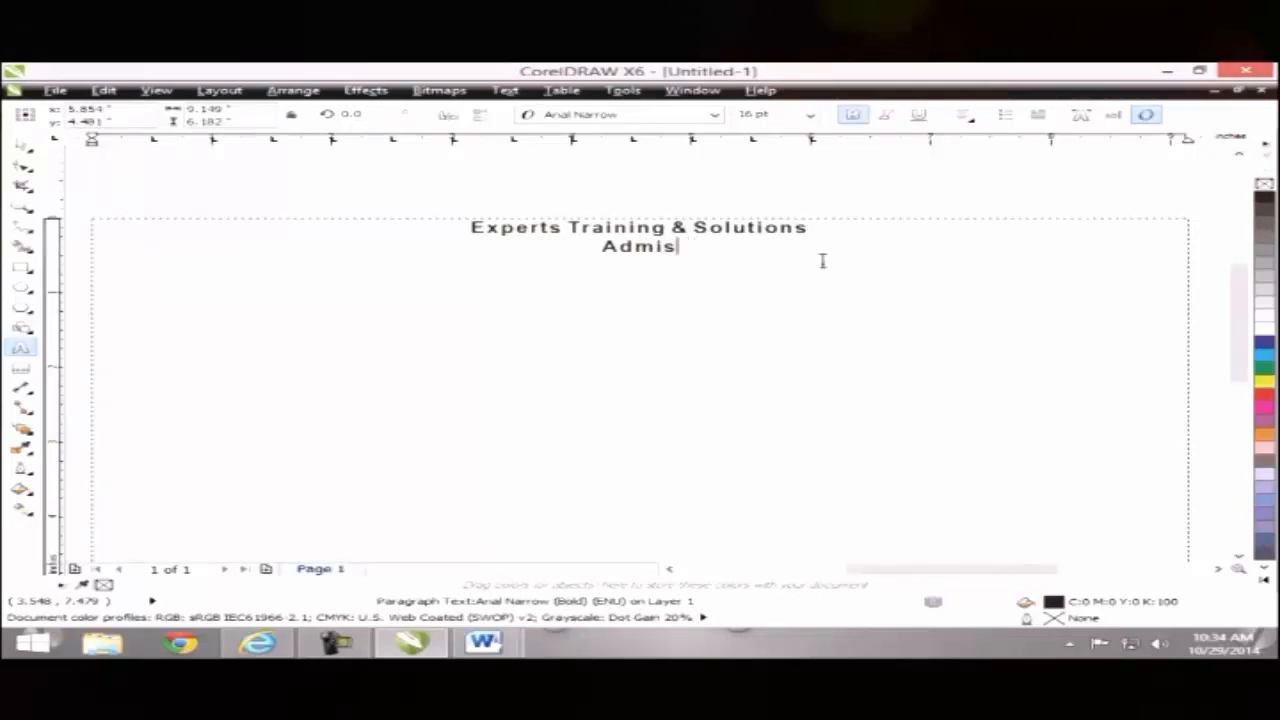
key(BackSpace)
key(BackSpace)
text(ission )
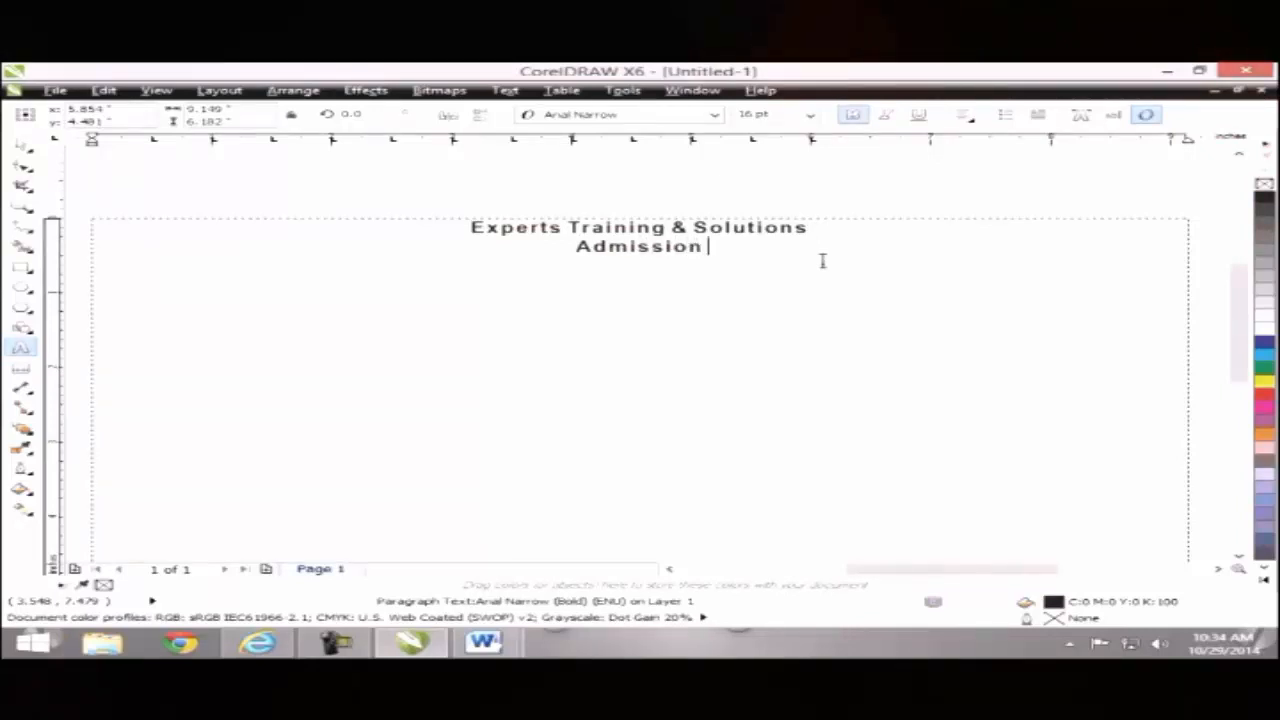
text(fo)
key(BackSpace)
key(BackSpace)
text(Fo)
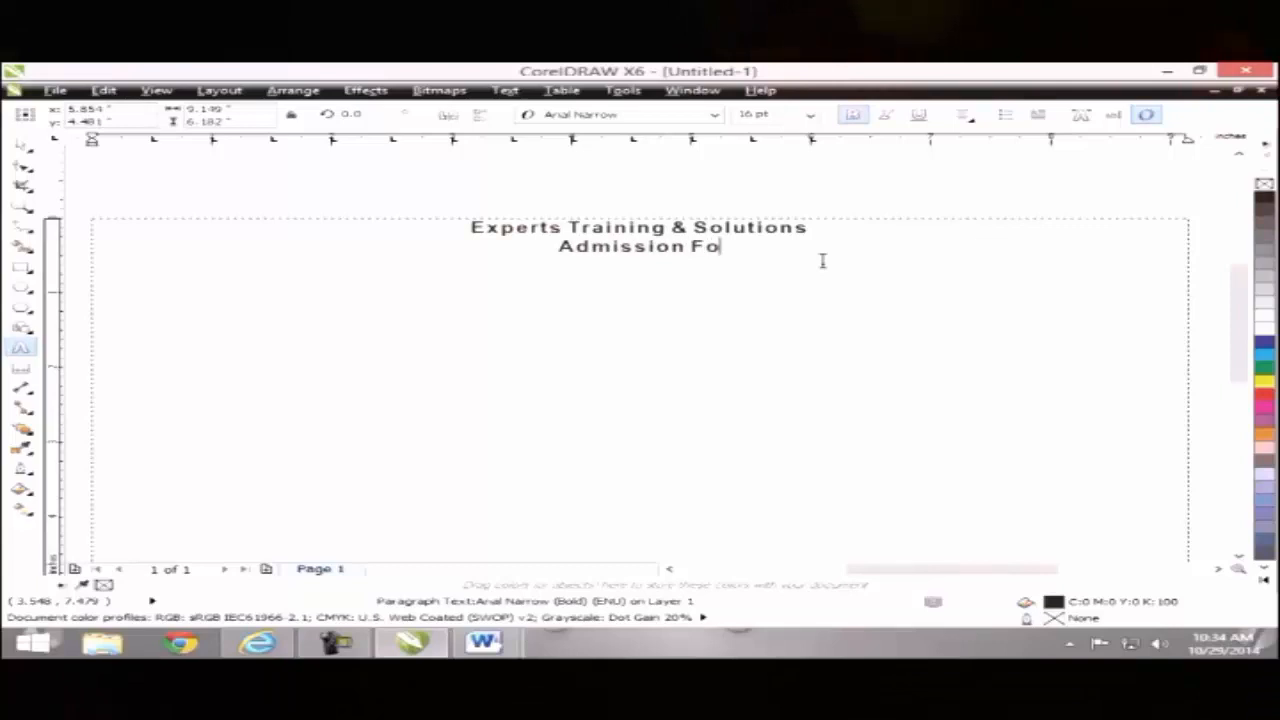
text(rm)
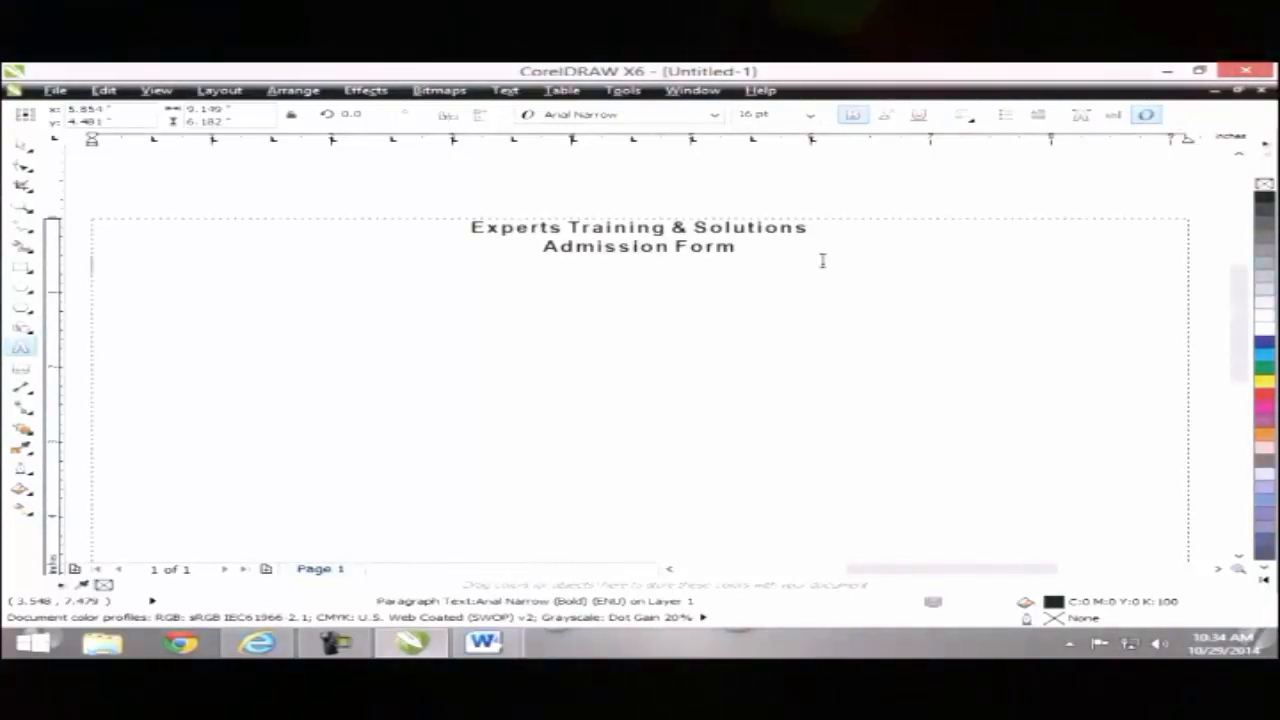
Step: Type a 'Name' line and insert a blank line above it
text(Name)
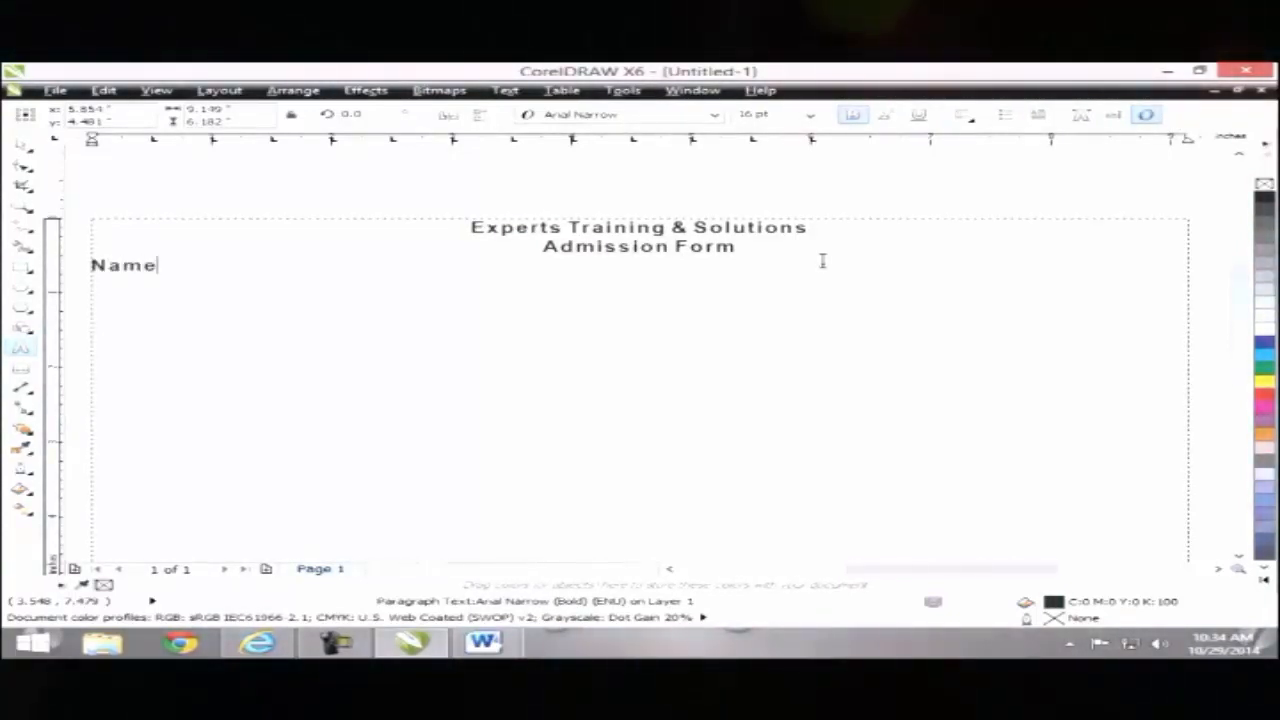
key(Left)
key(Return)
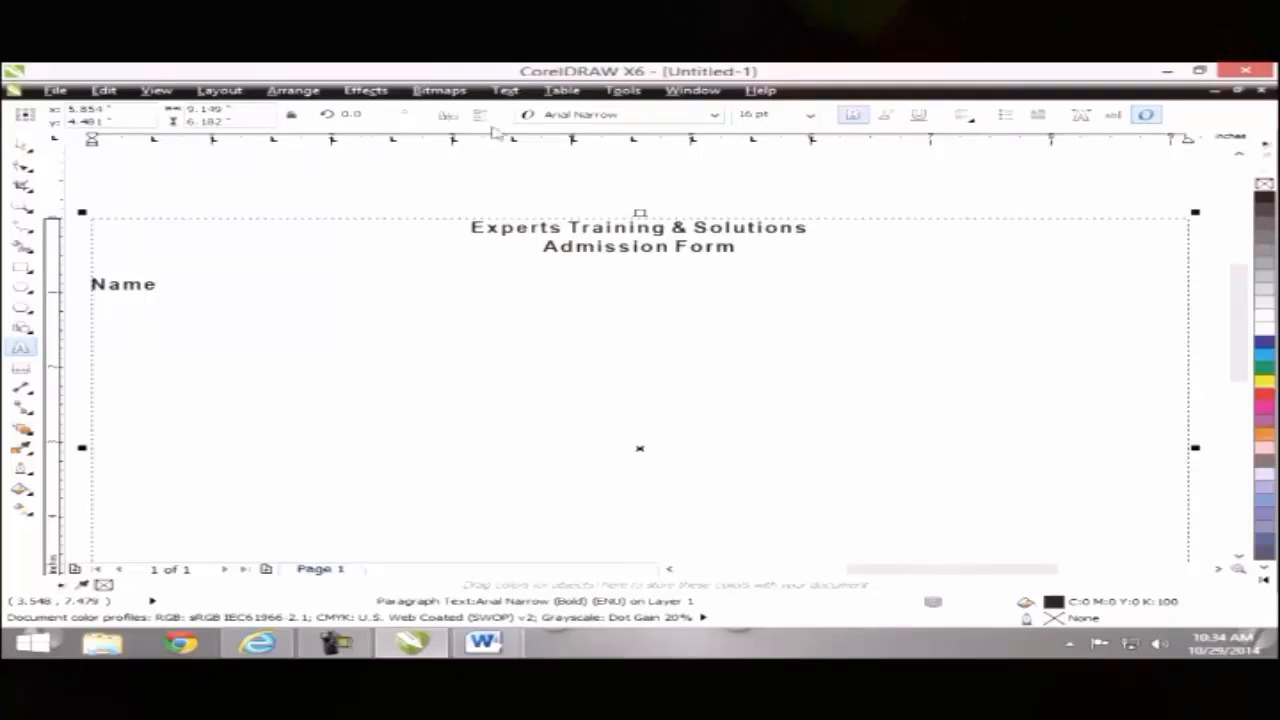
click(505, 90)
Step: Remove all existing tab stops and add a new tab stop at 6.0 inches
click(538, 127)
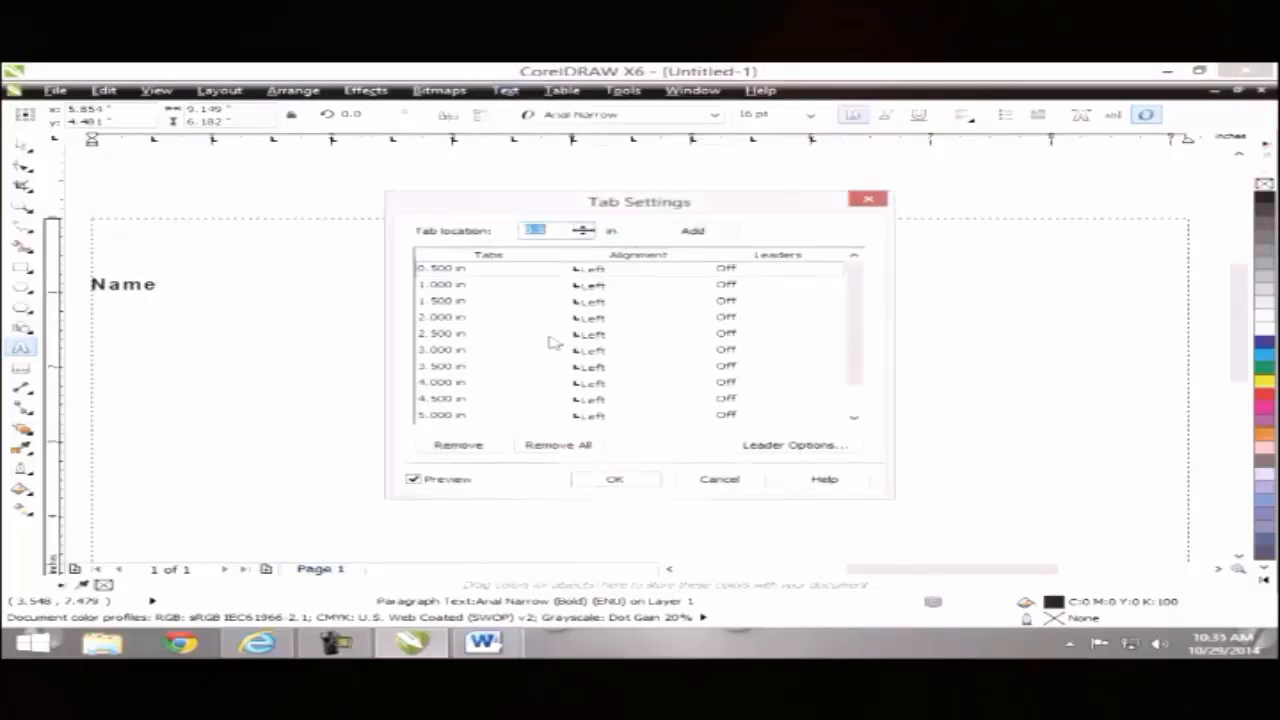
click(554, 447)
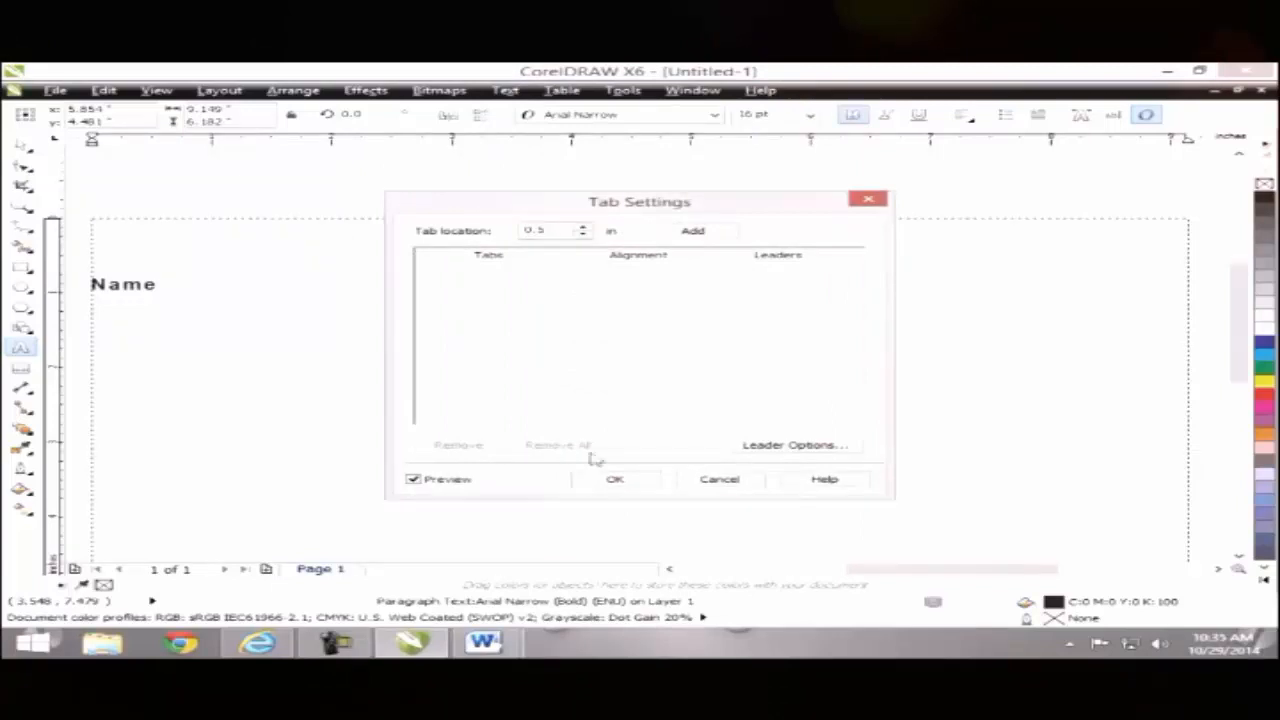
drag(563, 210, 637, 388)
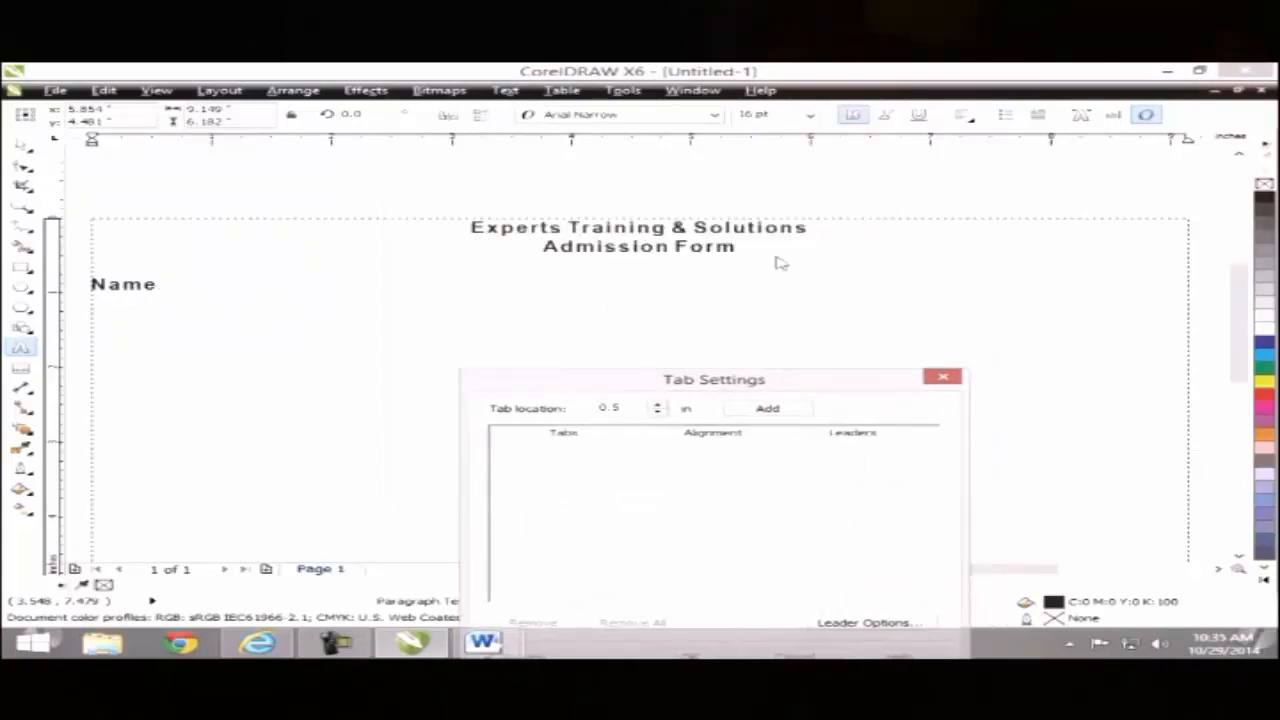
double_click(630, 408)
text(6.0)
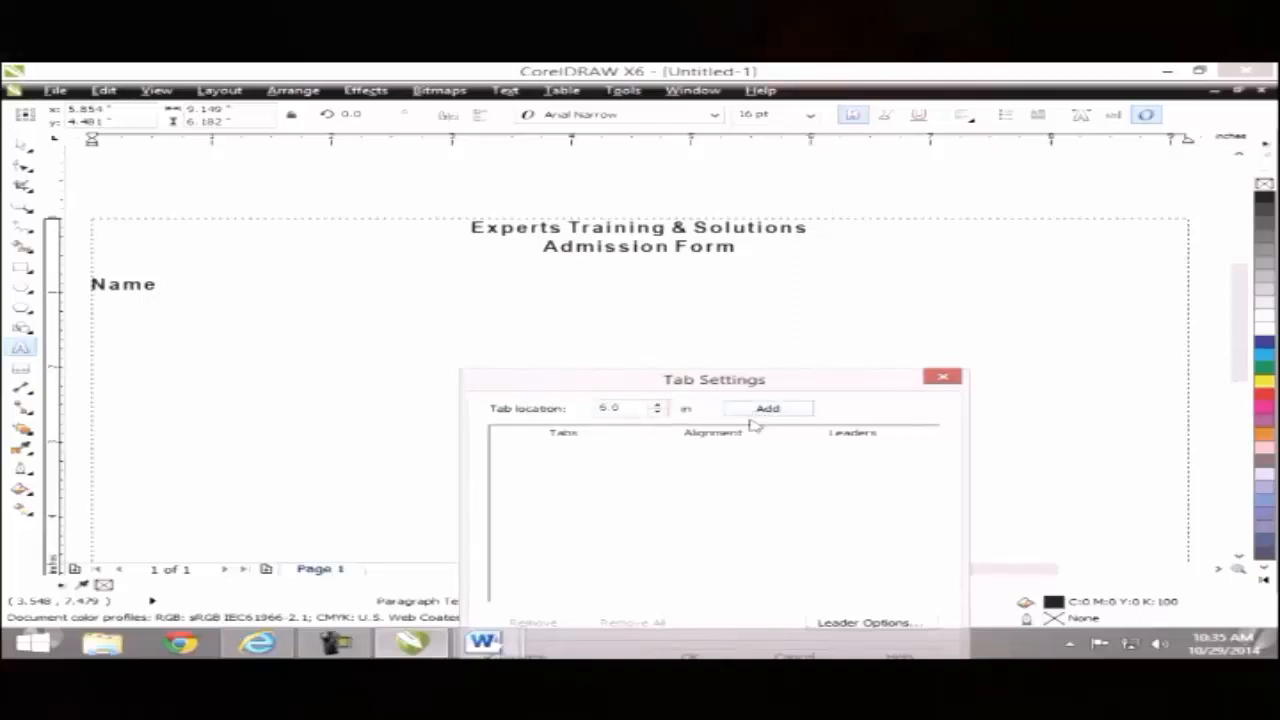
click(762, 410)
Step: Make the 6-inch tab center-aligned with leaders on, and apply it
click(675, 452)
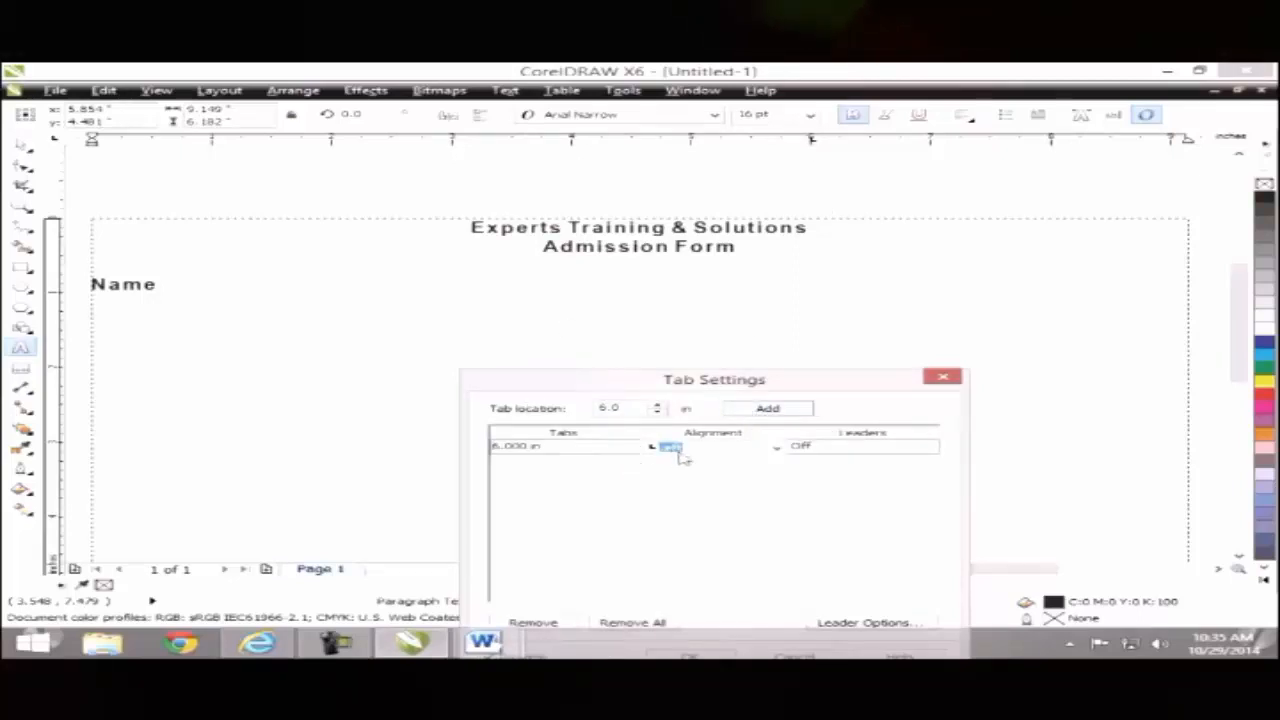
click(774, 448)
click(676, 489)
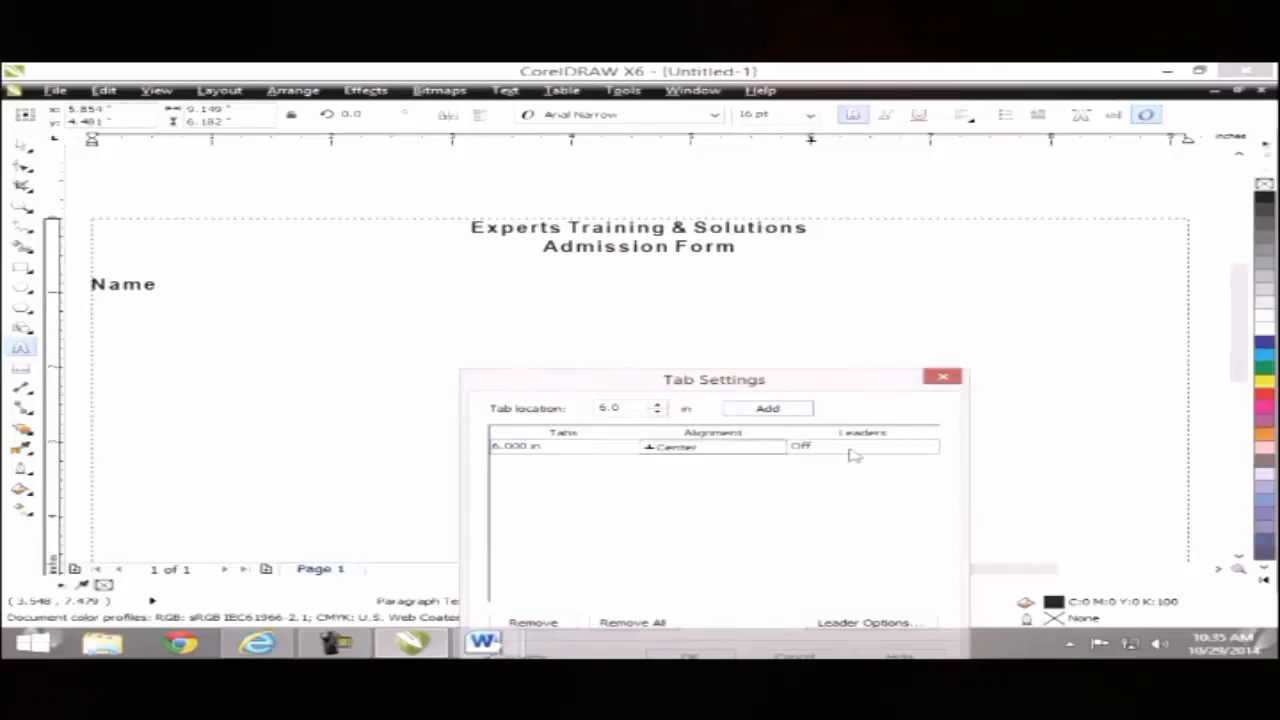
click(851, 452)
click(930, 450)
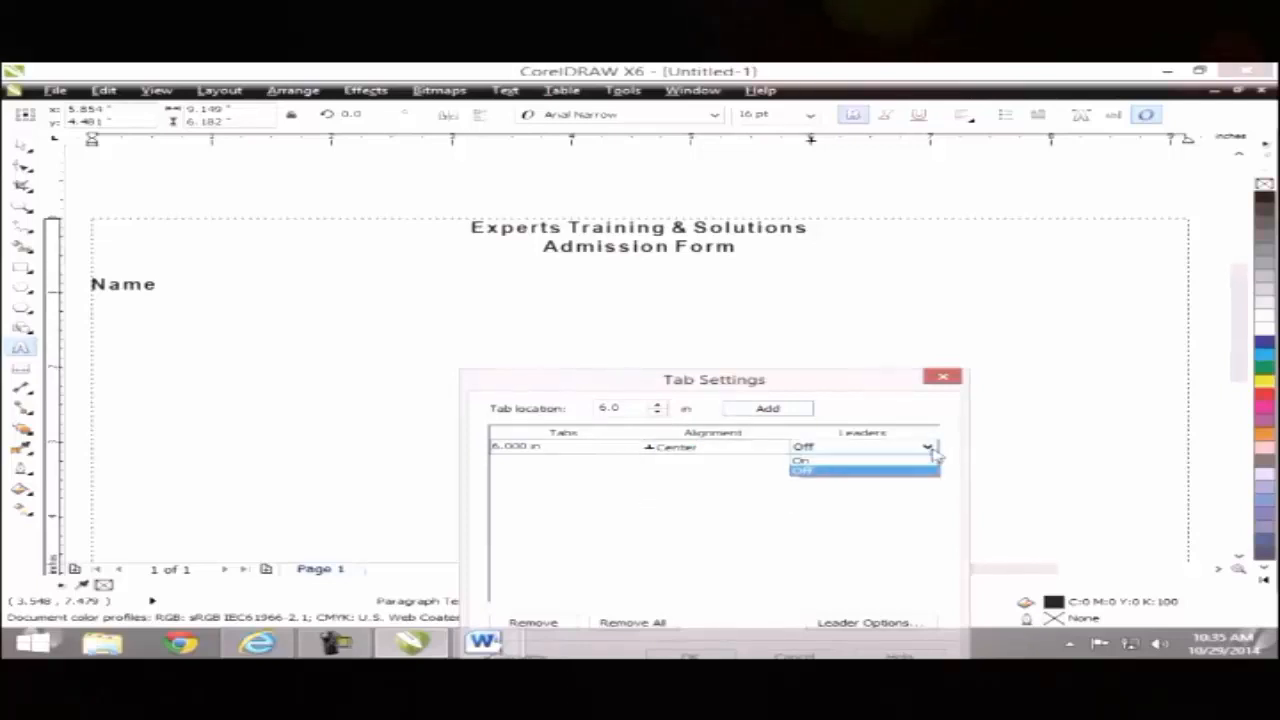
click(875, 465)
drag(850, 388, 868, 298)
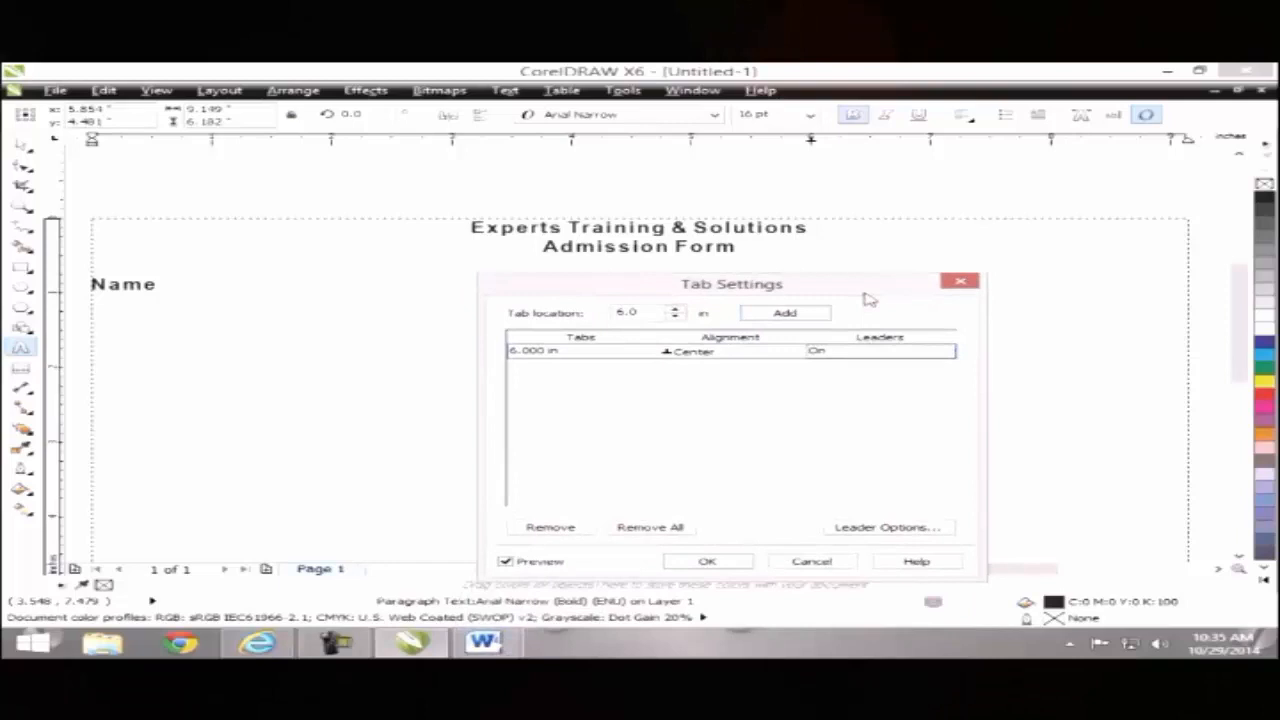
click(700, 563)
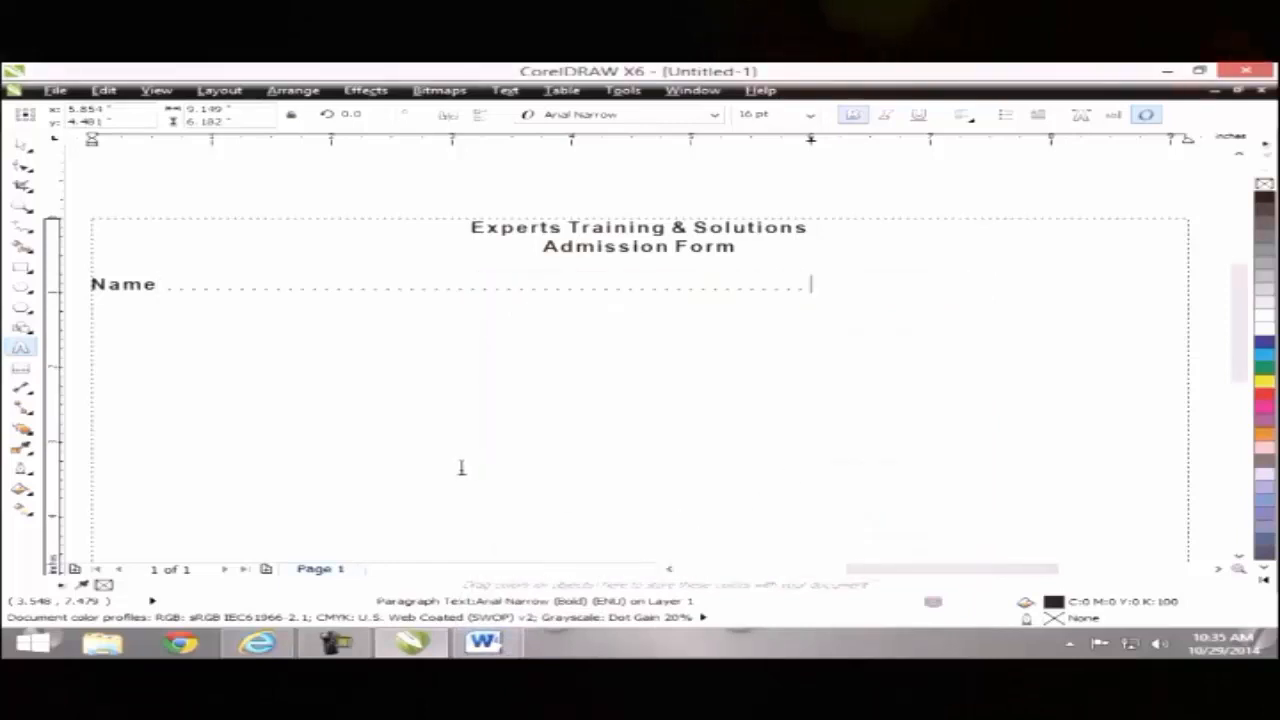
key(Escape)
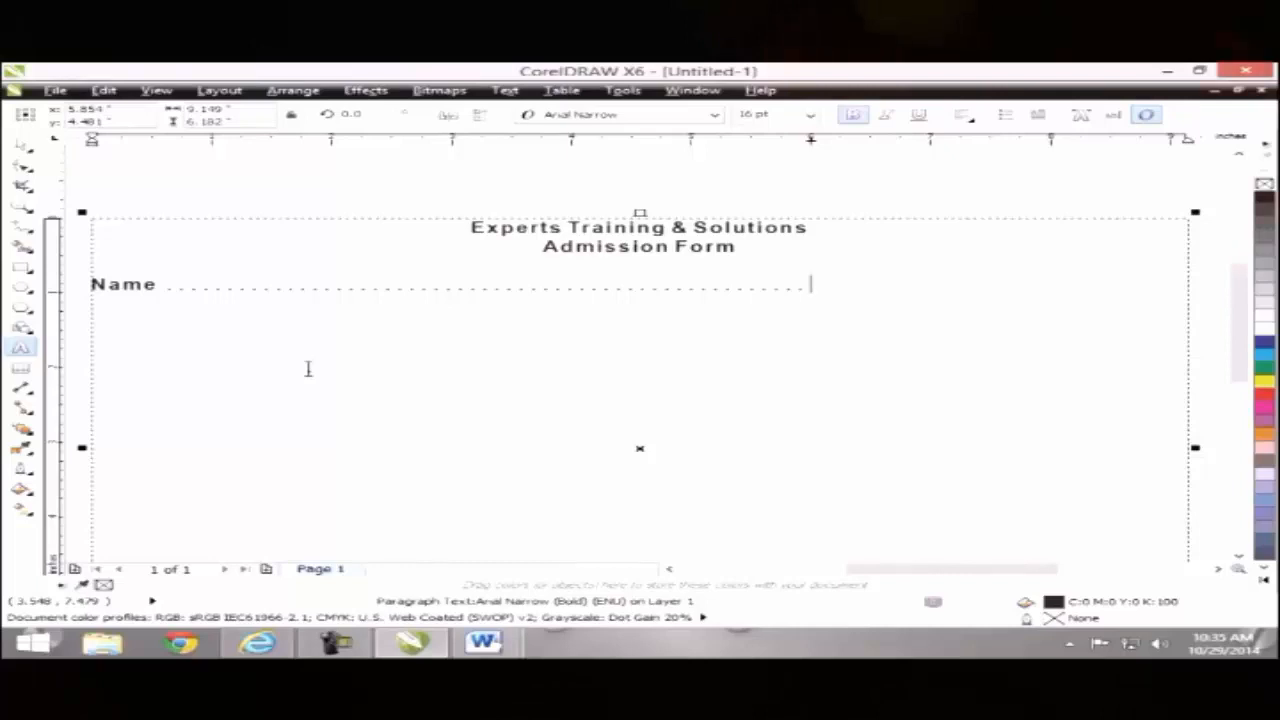
key(Return)
text(Father Name)
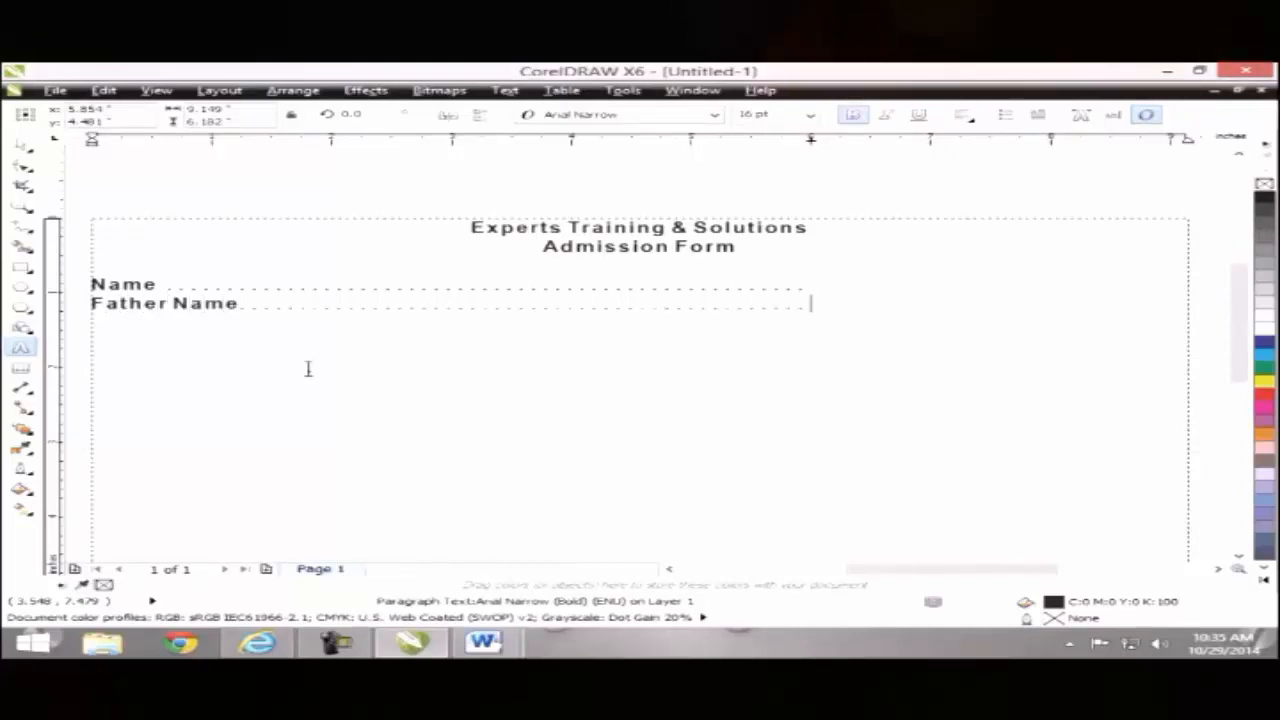
key(Return)
text(City ......................................................................)
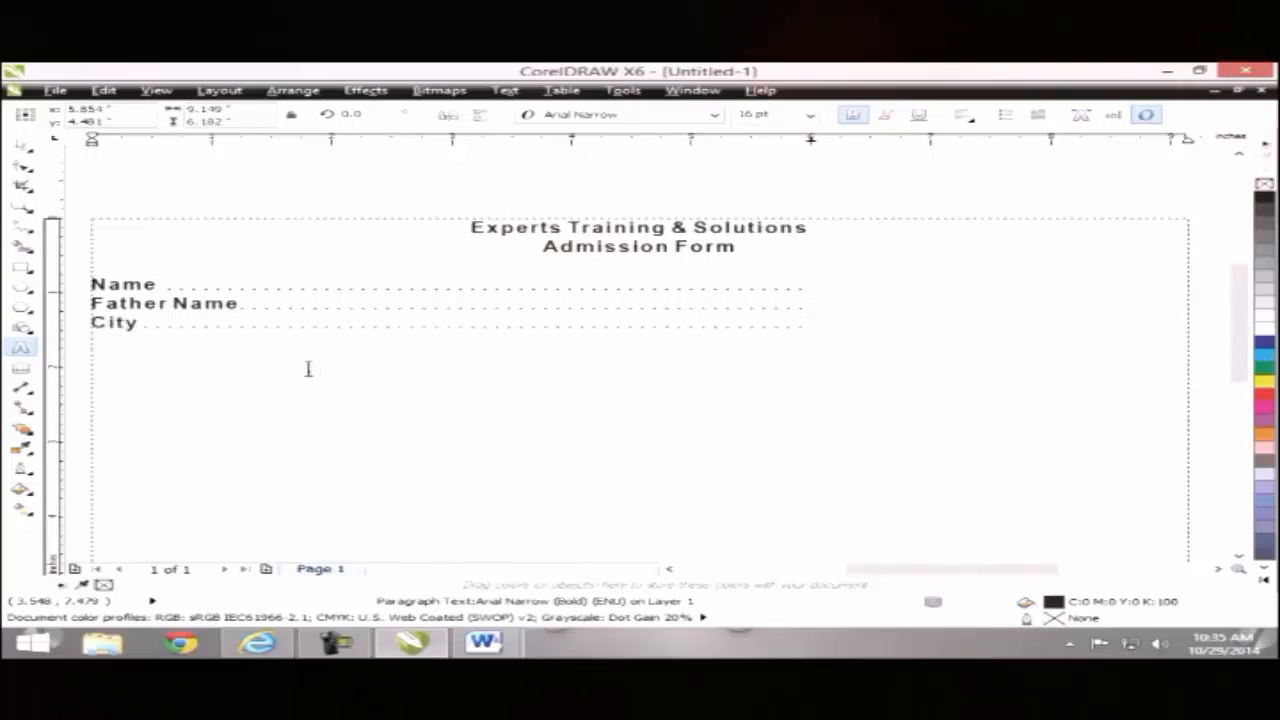
key(Return)
text(Mobile)
key(Return)
text(Email)
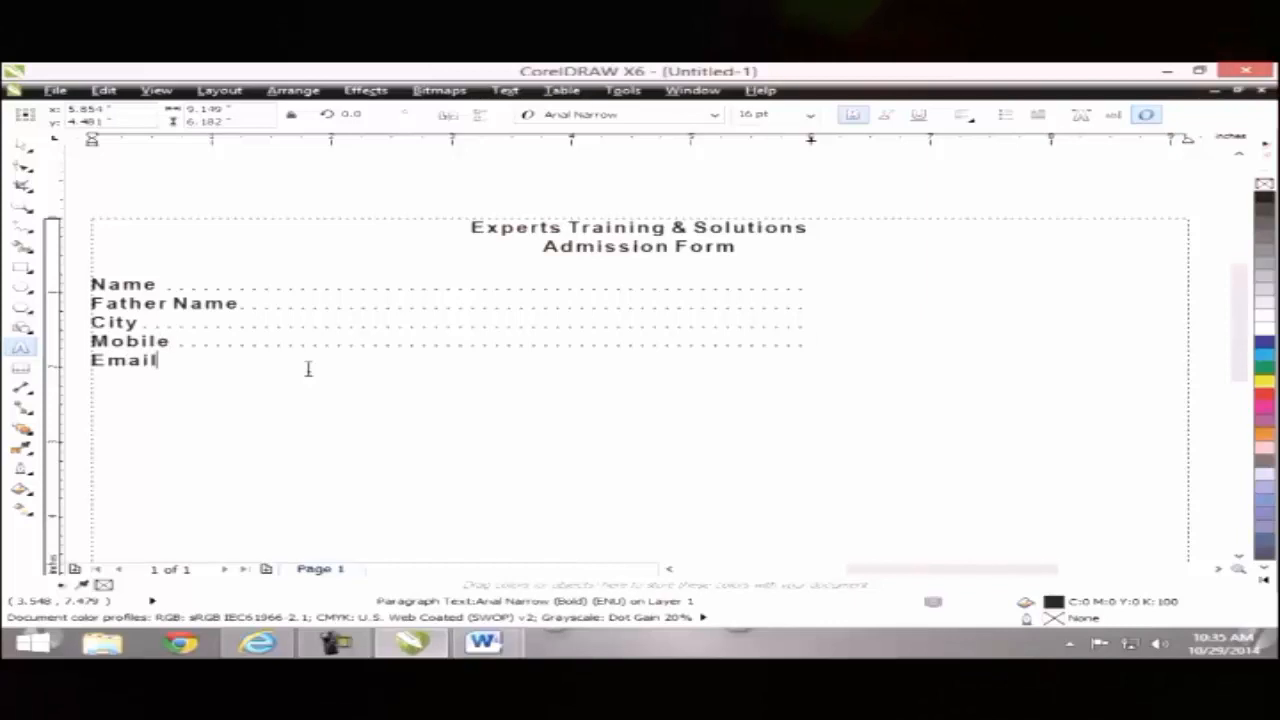
key(Tab)
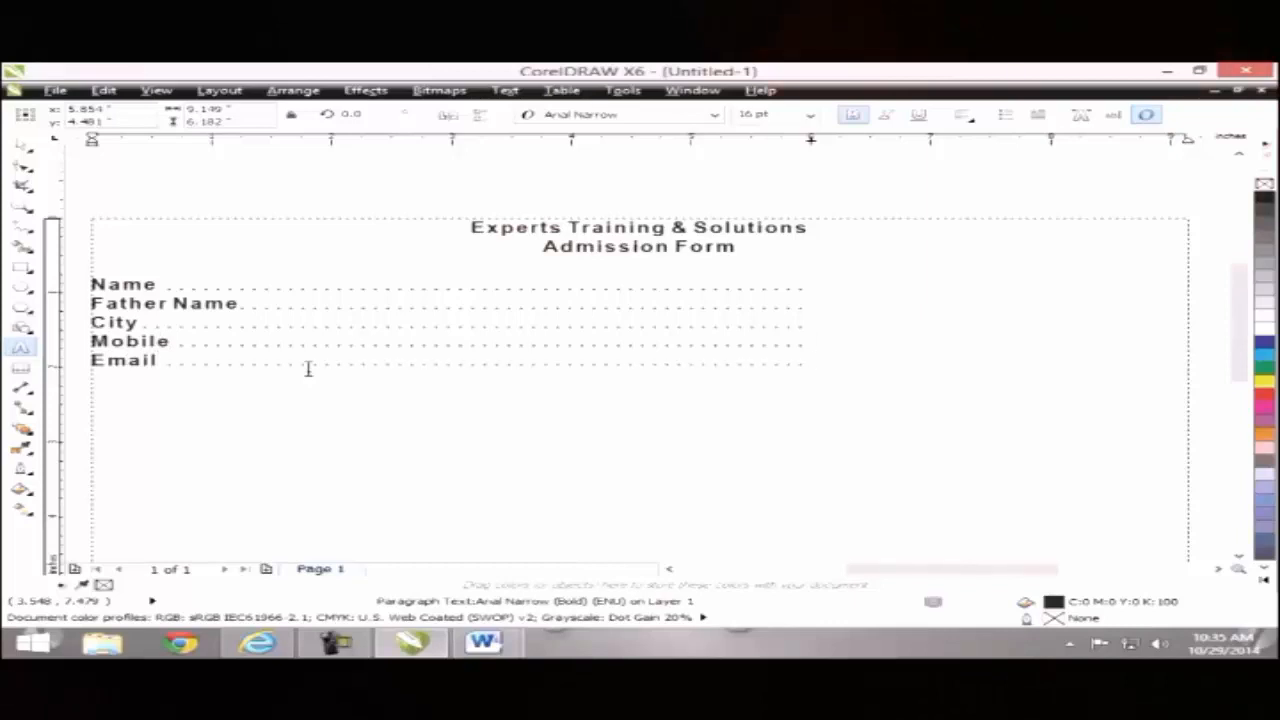
key(BackSpace)
key(BackSpace)
key(BackSpace)
key(BackSpace)
key(BackSpace)
key(BackSpace)
key(BackSpace)
key(BackSpace)
key(BackSpace)
key(BackSpace)
key(BackSpace)
key(BackSpace)
key(BackSpace)
key(BackSpace)
key(BackSpace)
key(BackSpace)
key(BackSpace)
key(BackSpace)
key(BackSpace)
key(BackSpace)
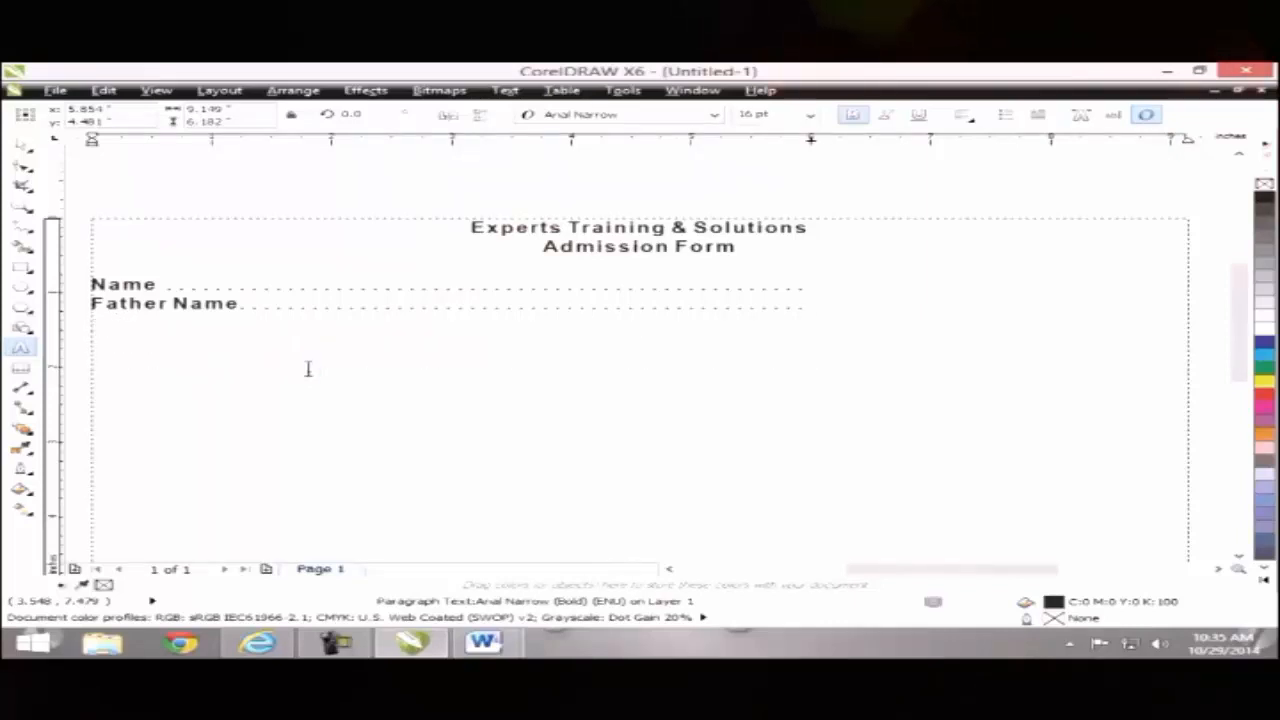
key(BackSpace)
key(BackSpace)
key(BackSpace)
key(BackSpace)
key(BackSpace)
key(BackSpace)
key(BackSpace)
key(BackSpace)
key(BackSpace)
key(BackSpace)
key(BackSpace)
key(BackSpace)
key(BackSpace)
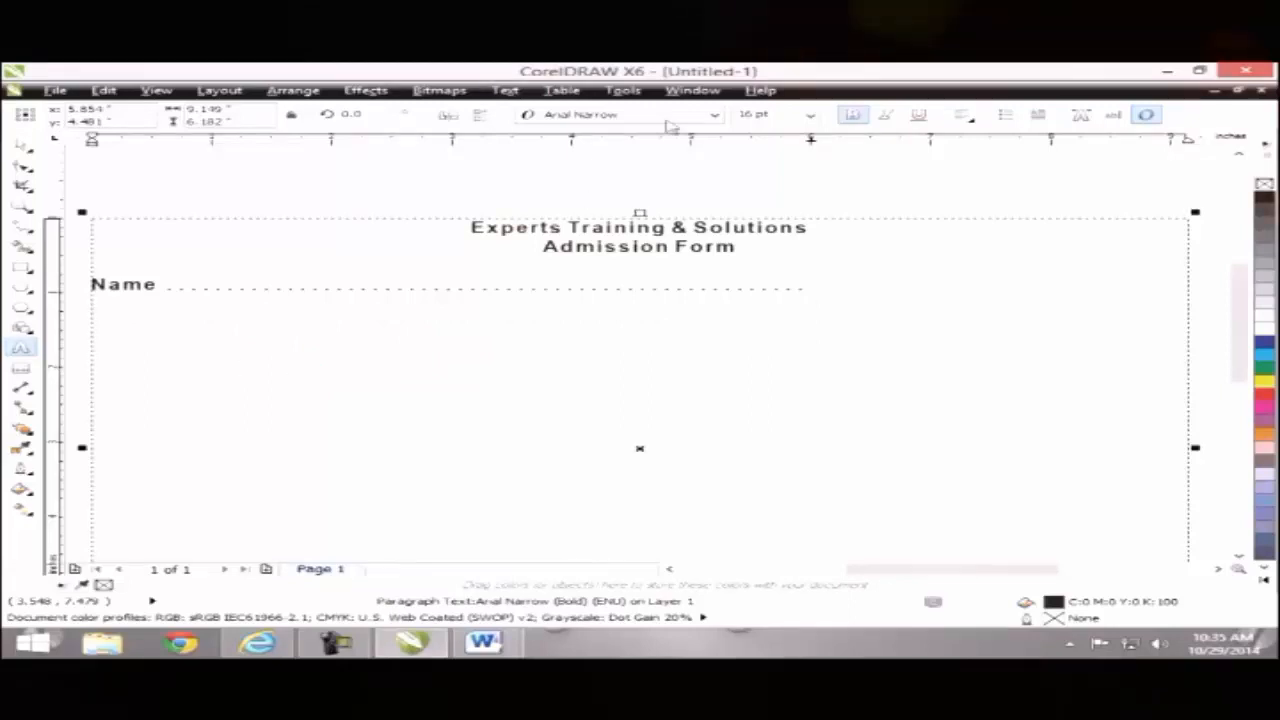
Step: Change the tab leader character to a dash
click(561, 90)
mouse_move(505, 92)
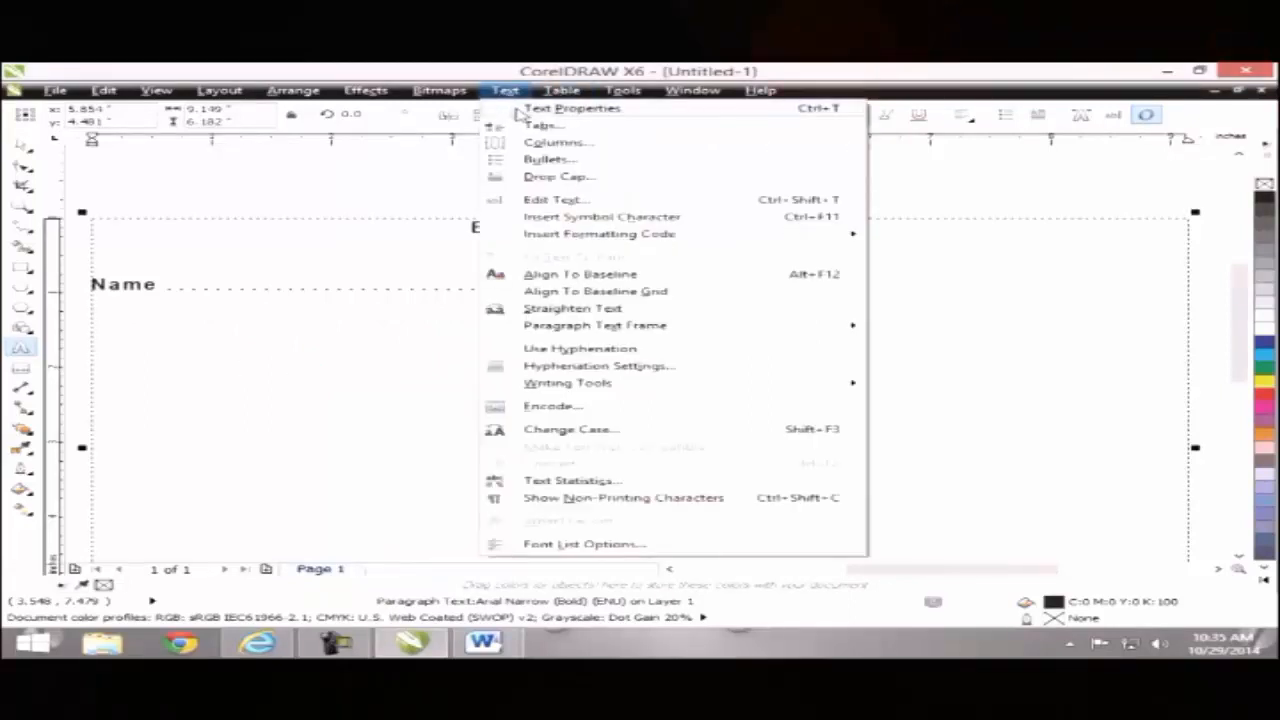
click(537, 123)
click(774, 445)
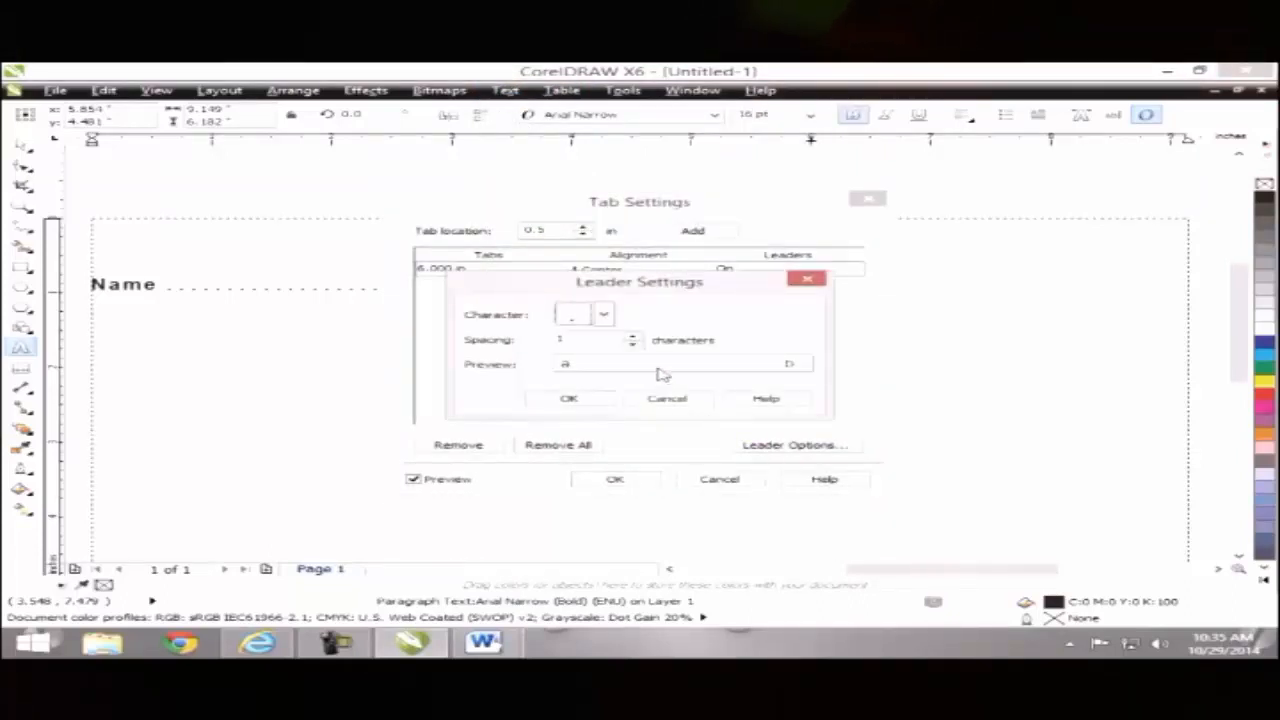
click(604, 316)
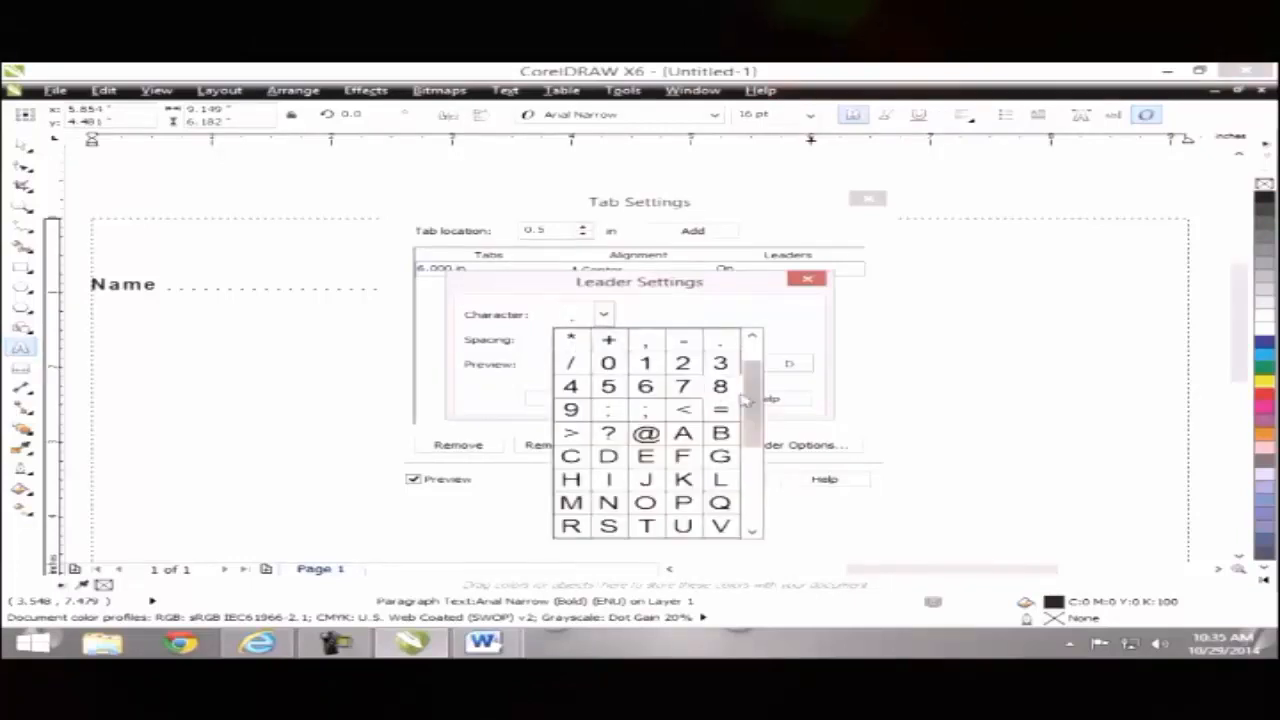
click(683, 341)
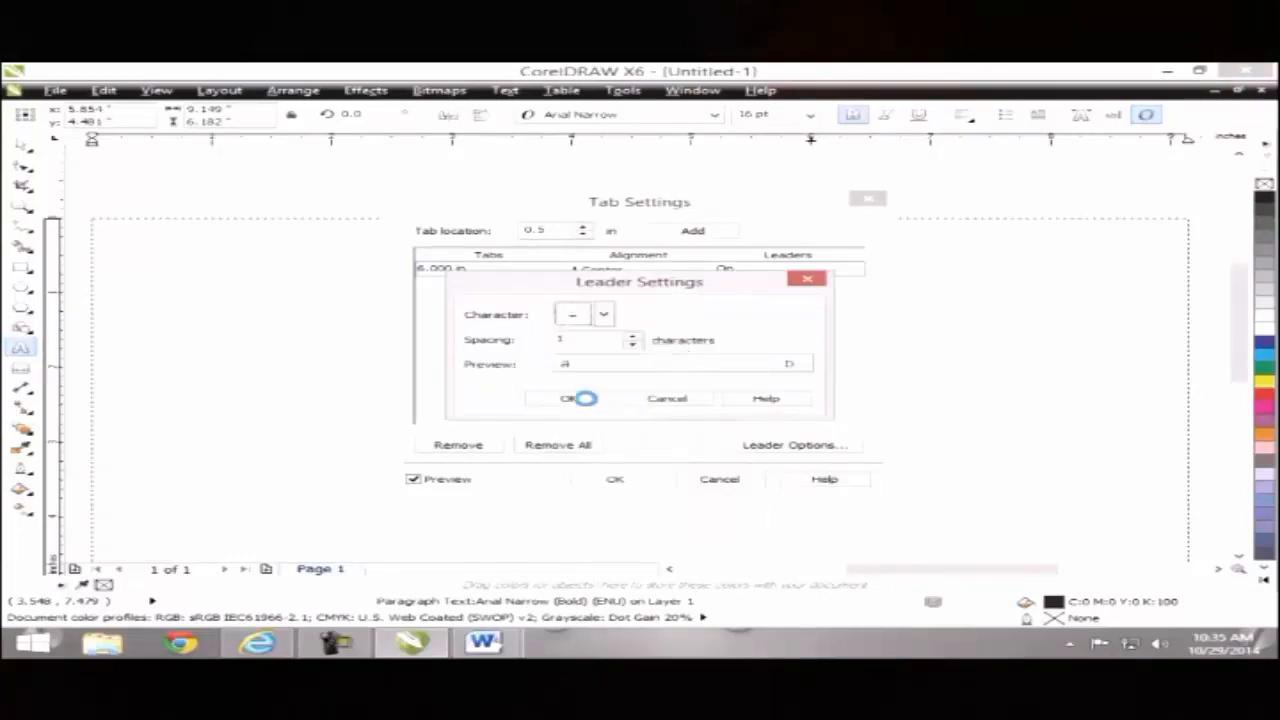
click(584, 398)
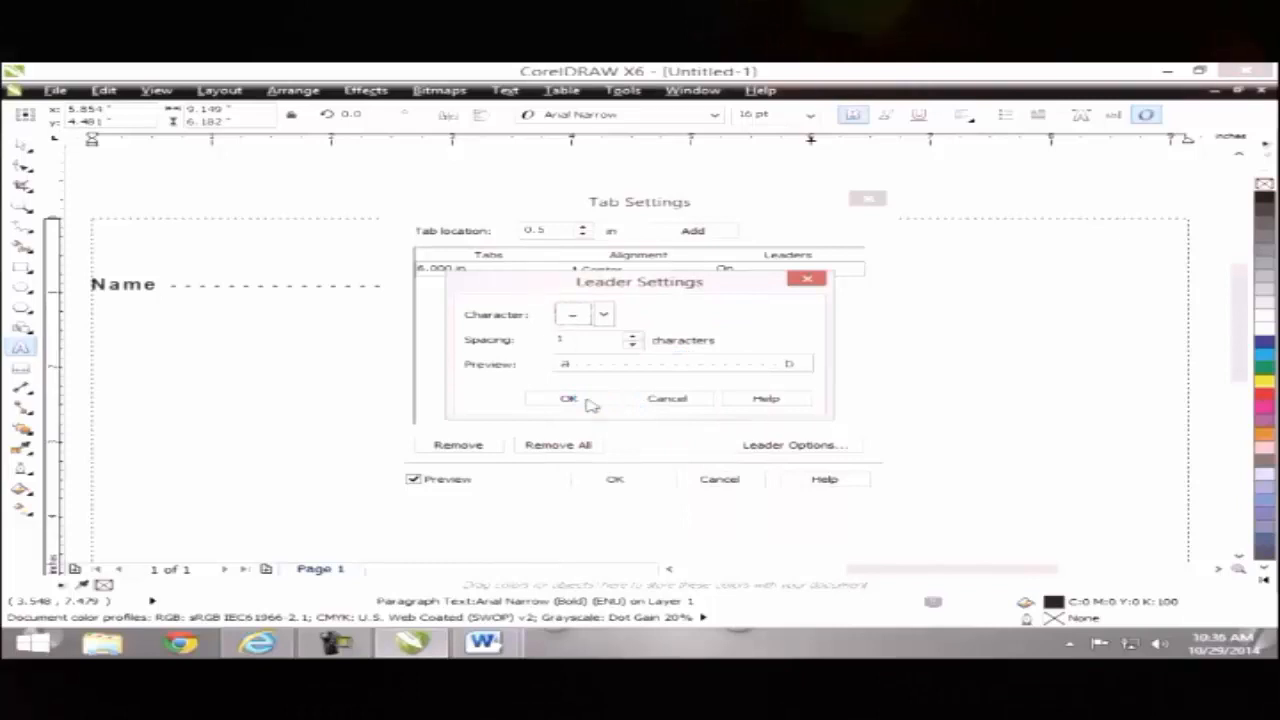
click(586, 400)
click(610, 479)
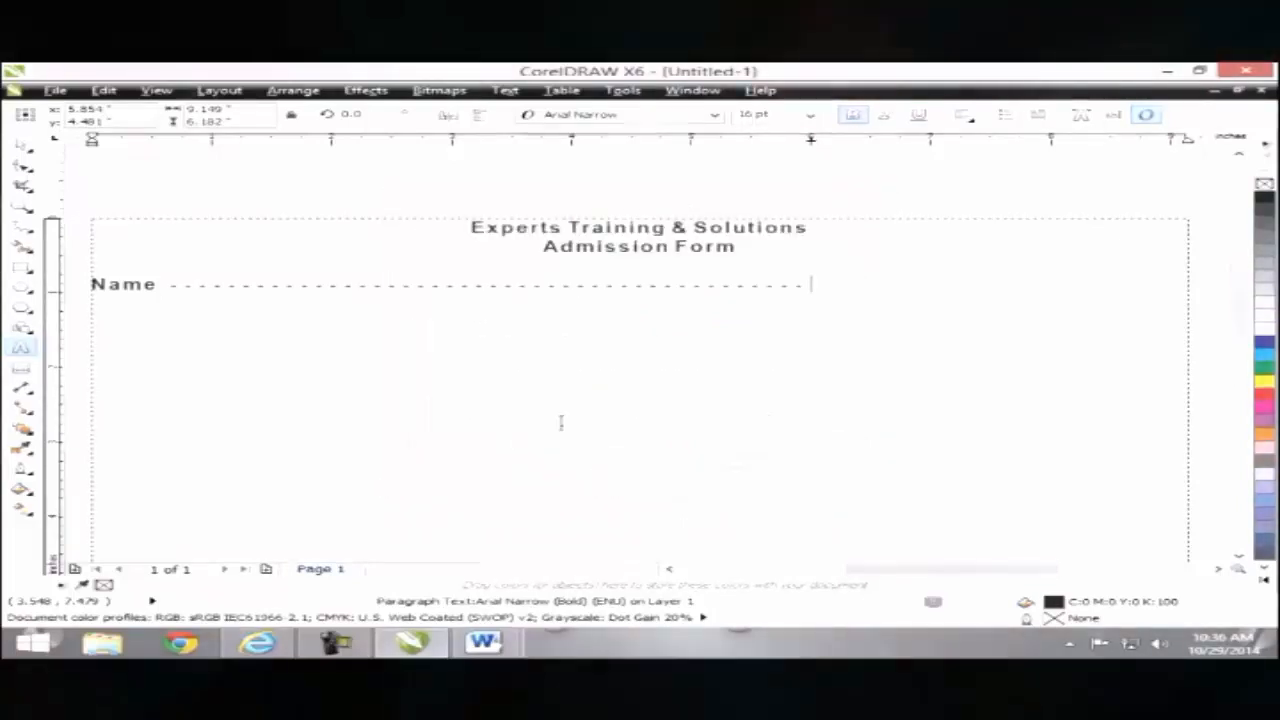
Step: Change the tab leader character to an underscore
click(505, 90)
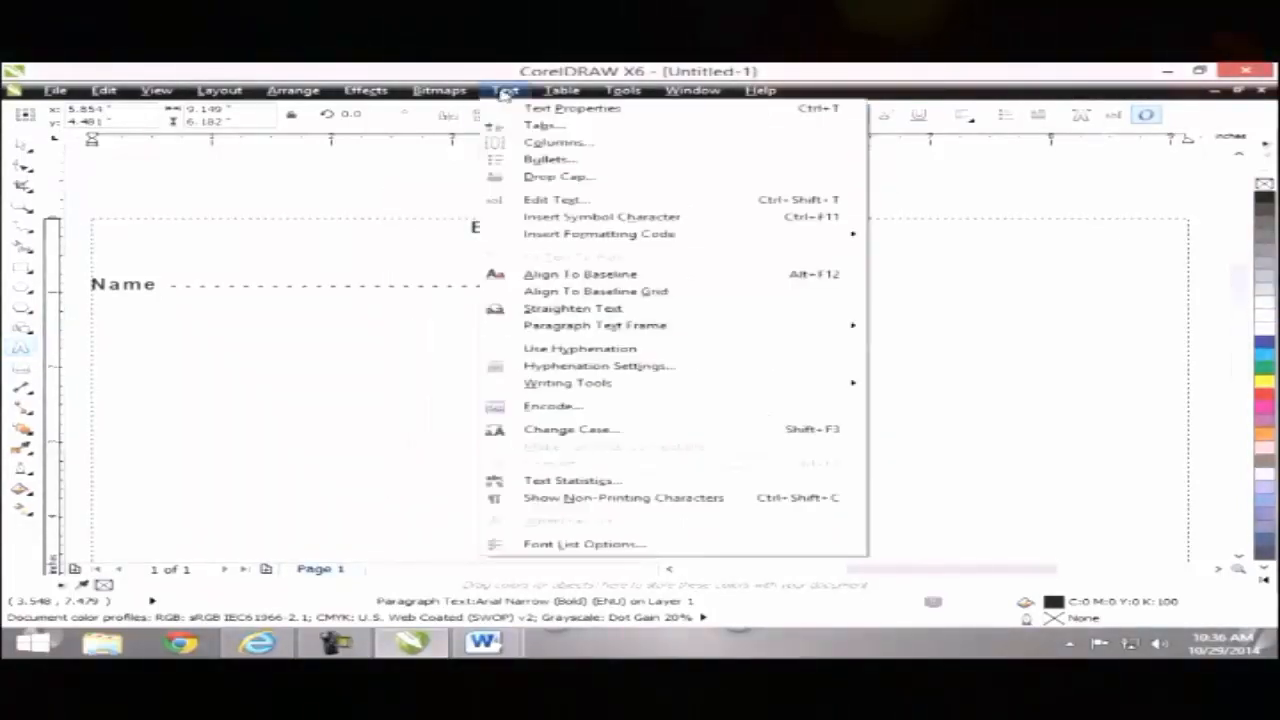
click(530, 125)
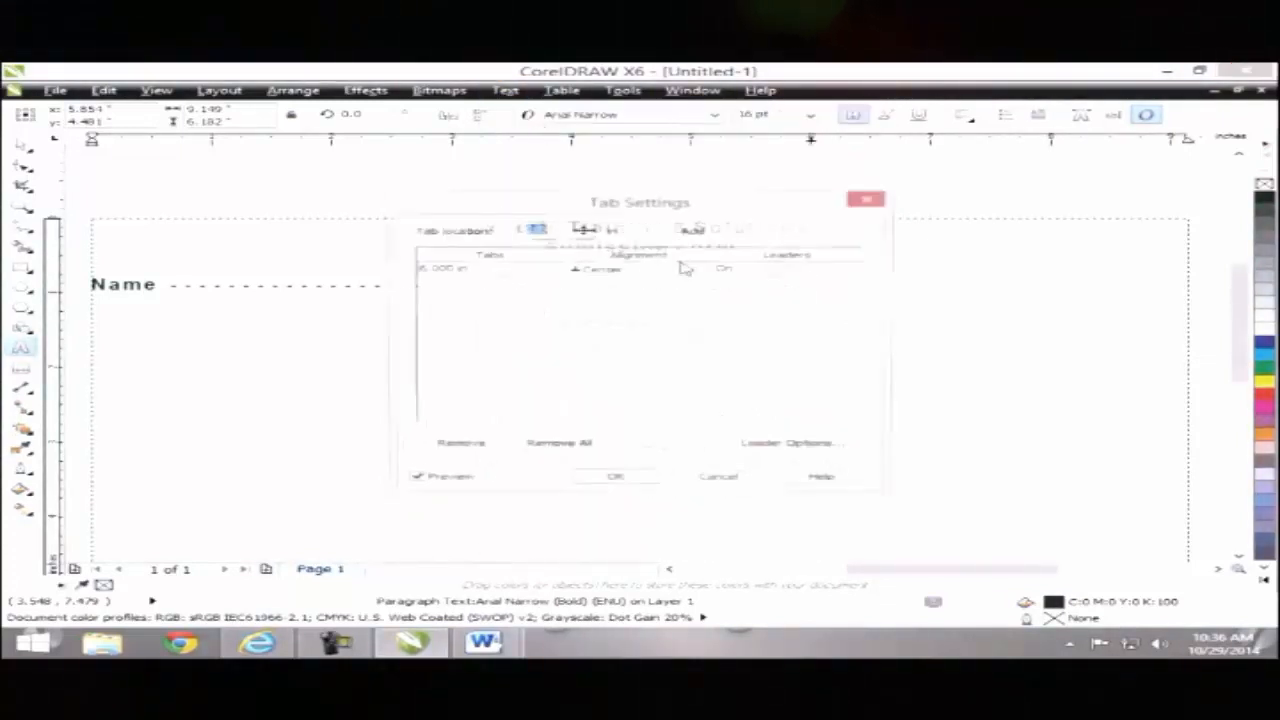
click(778, 448)
click(603, 314)
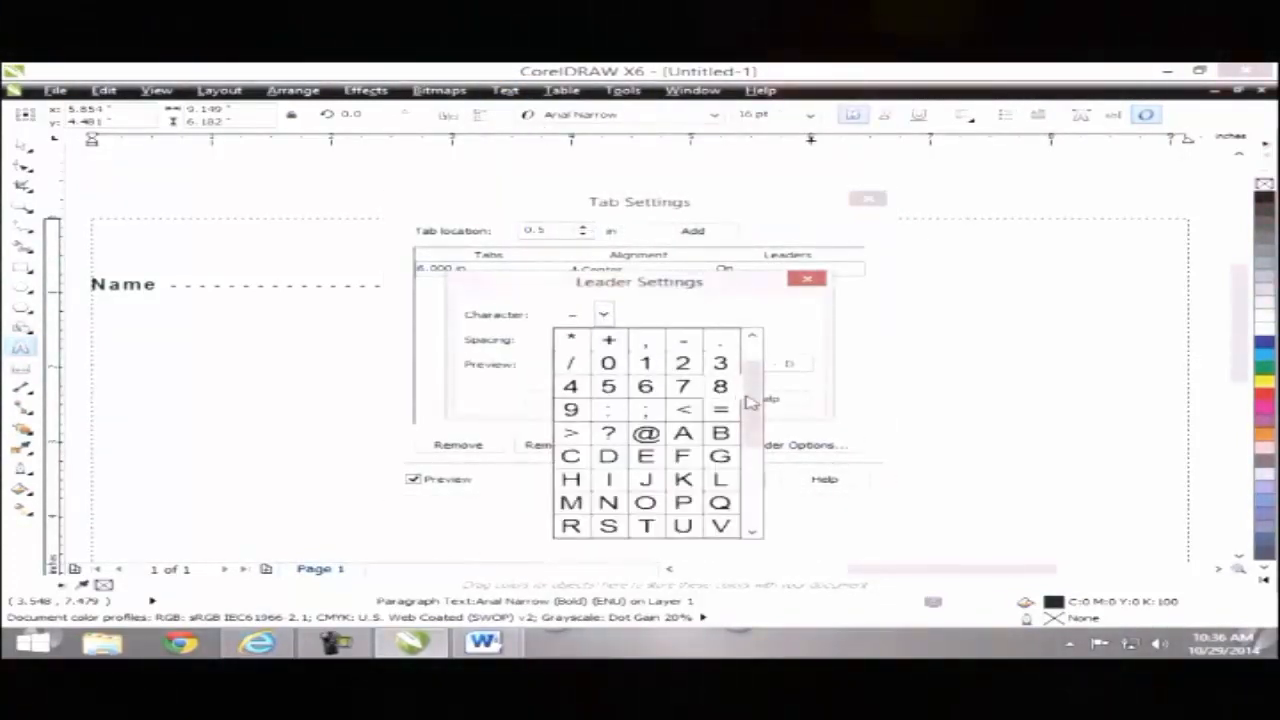
drag(750, 400, 751, 500)
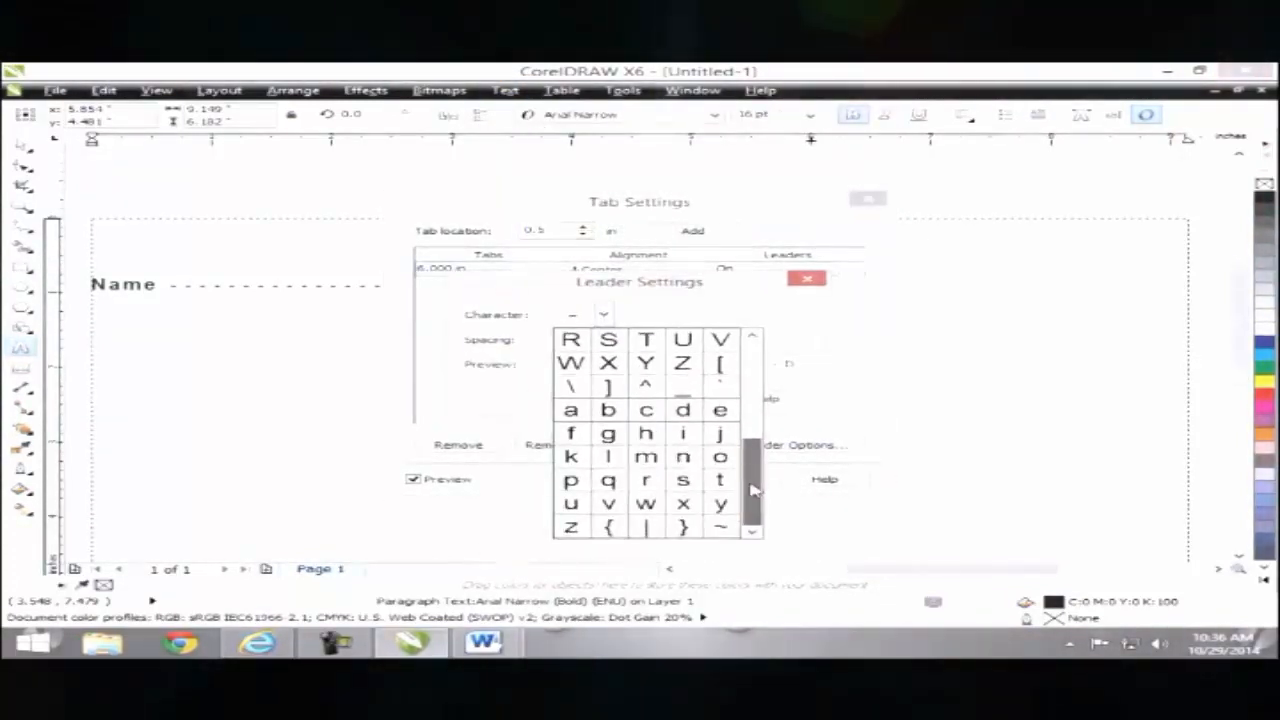
click(682, 390)
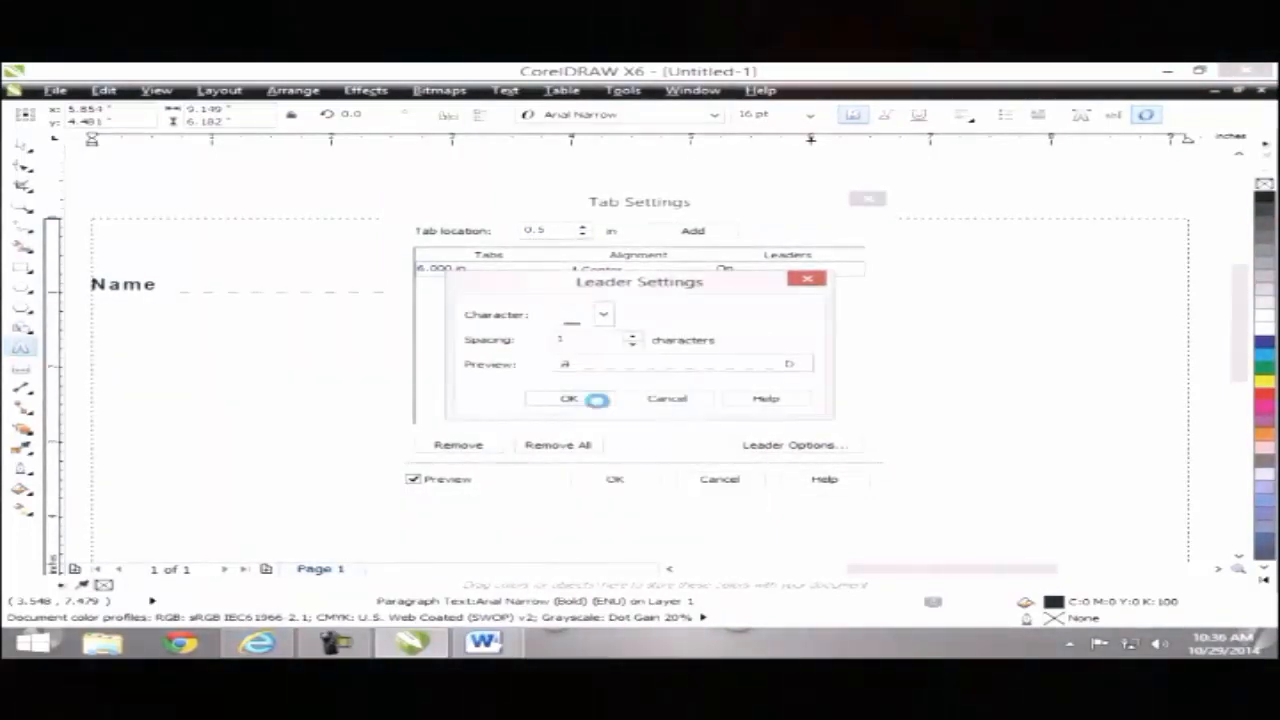
click(592, 398)
click(614, 478)
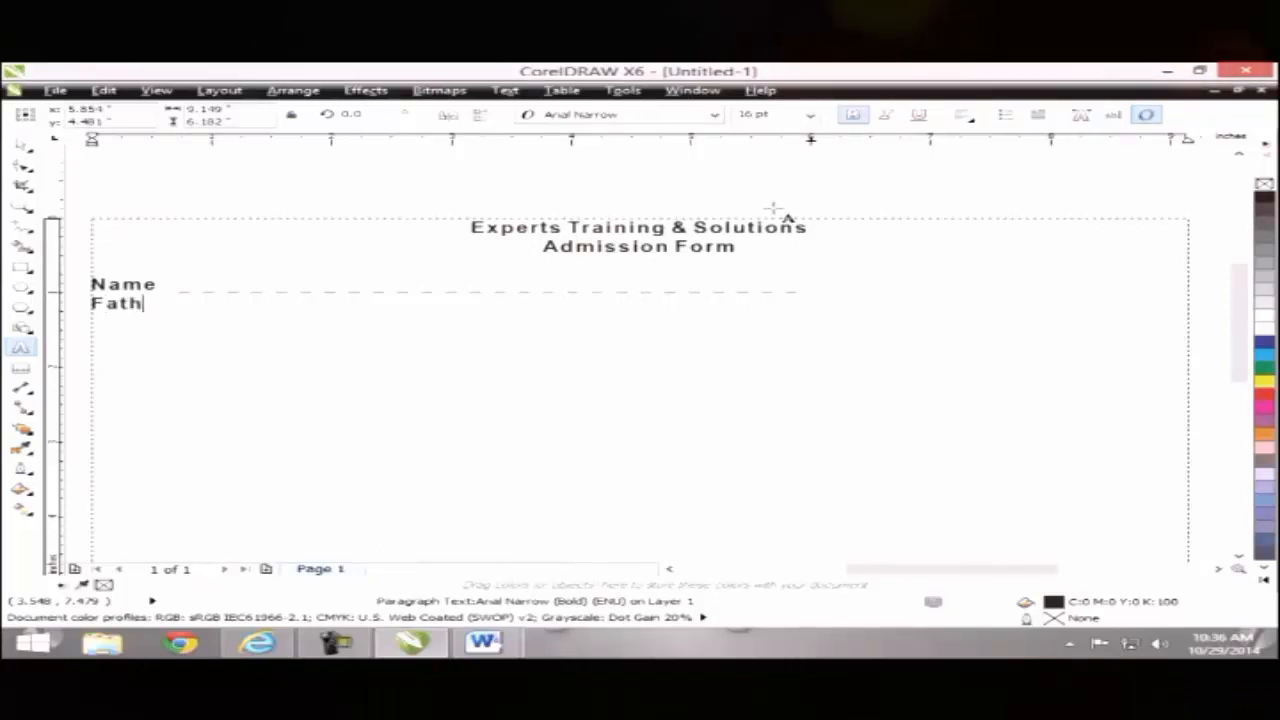
Step: Complete the 'Father Name' line with a leader tab, shifting the ruler tab stop left and back
text(Name)
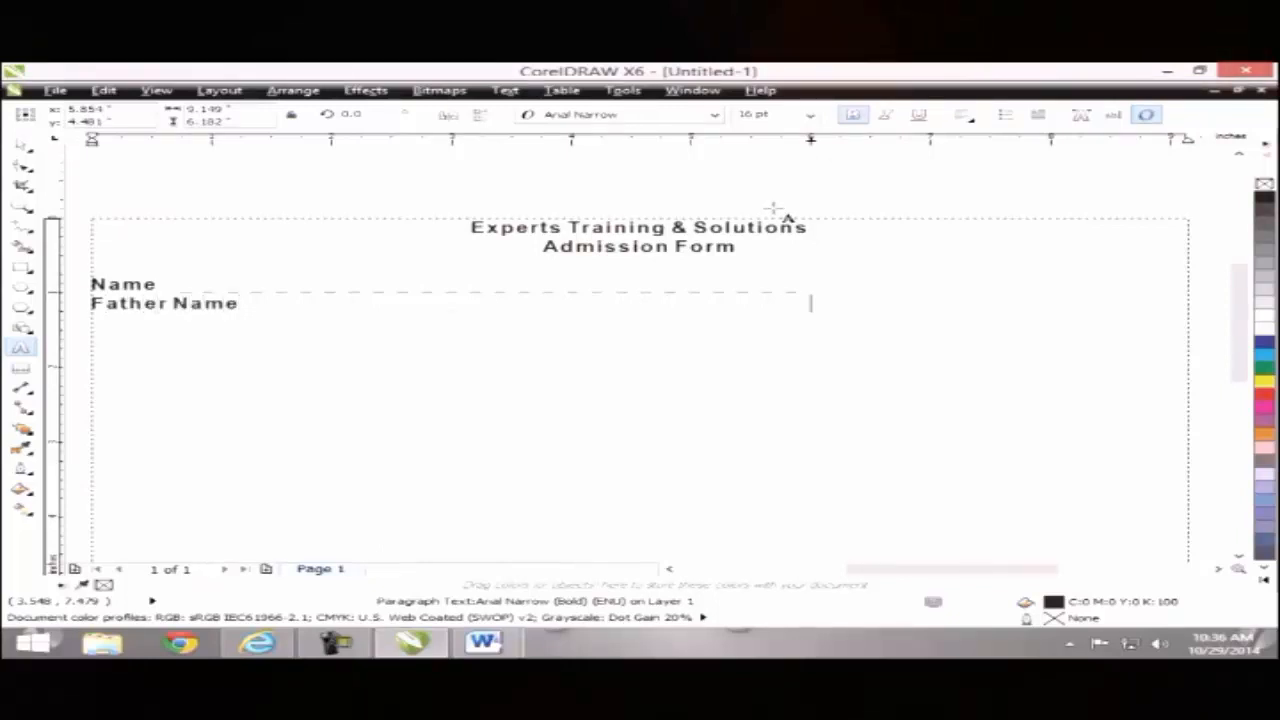
key(Tab)
drag(810, 146, 568, 146)
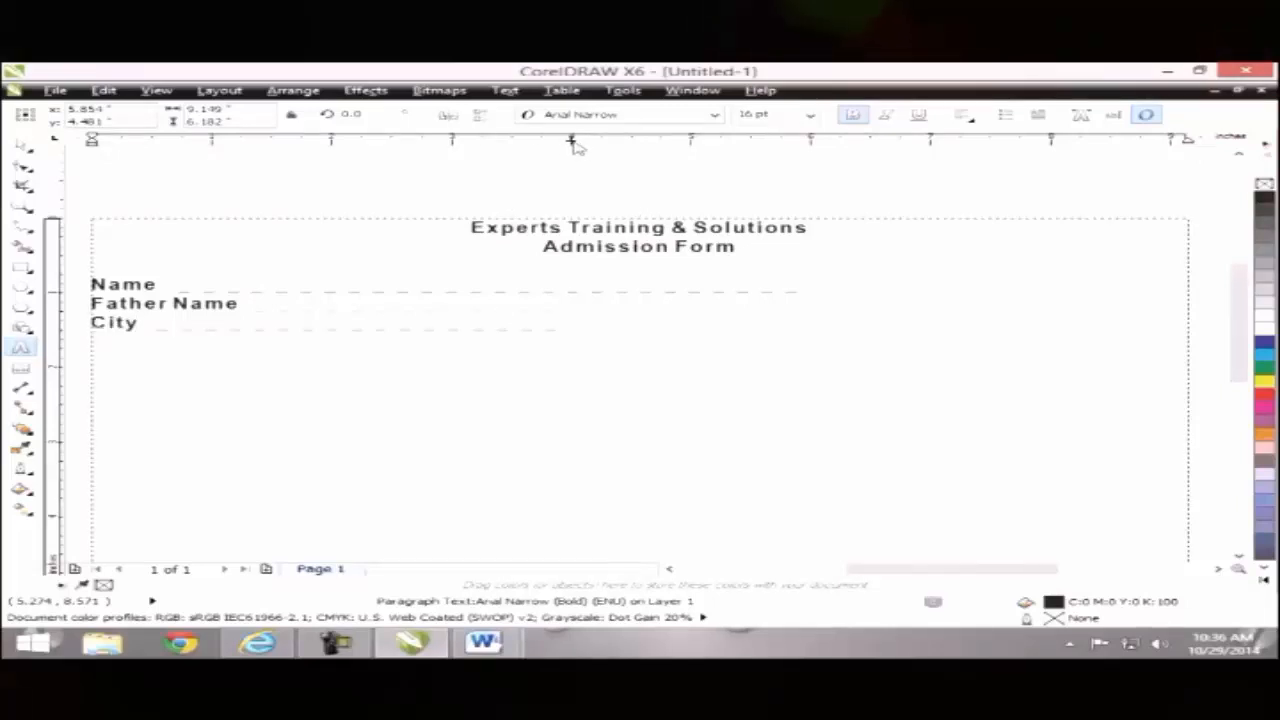
drag(575, 147, 797, 148)
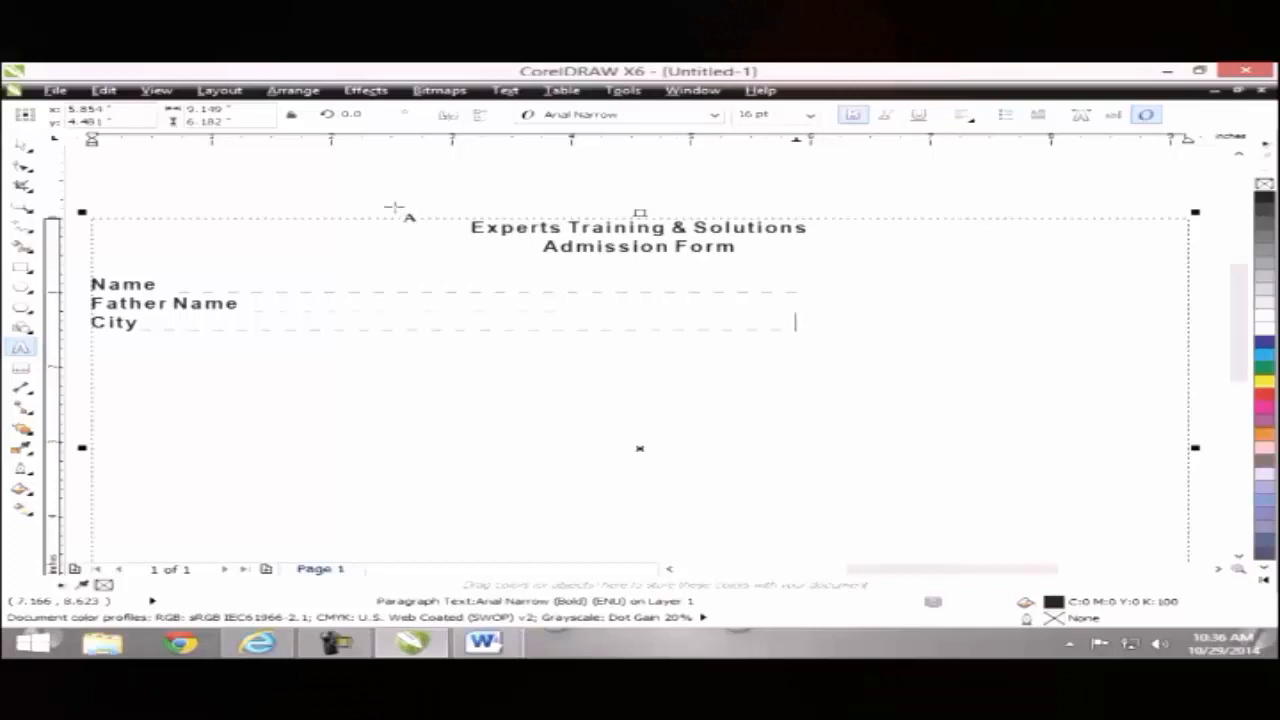
click(21, 147)
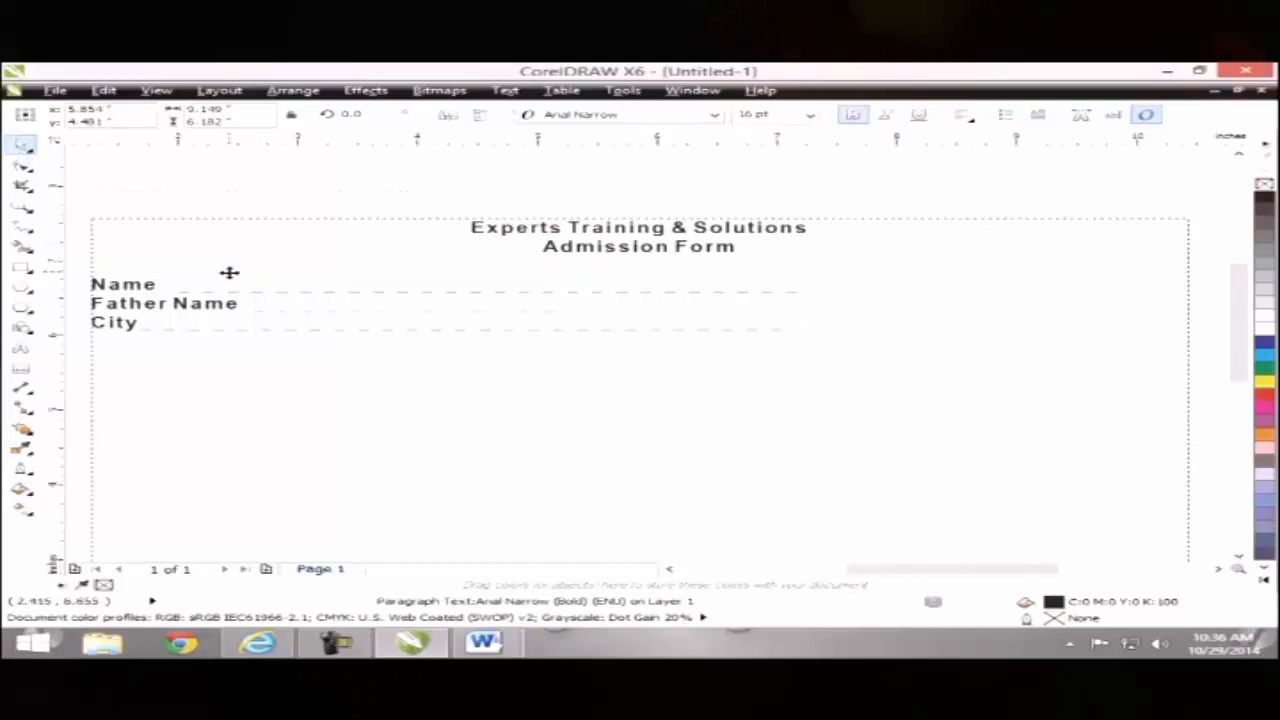
Step: Delete all the admission form text from the frame
double_click(369, 358)
key(ctrl+a)
key(Delete)
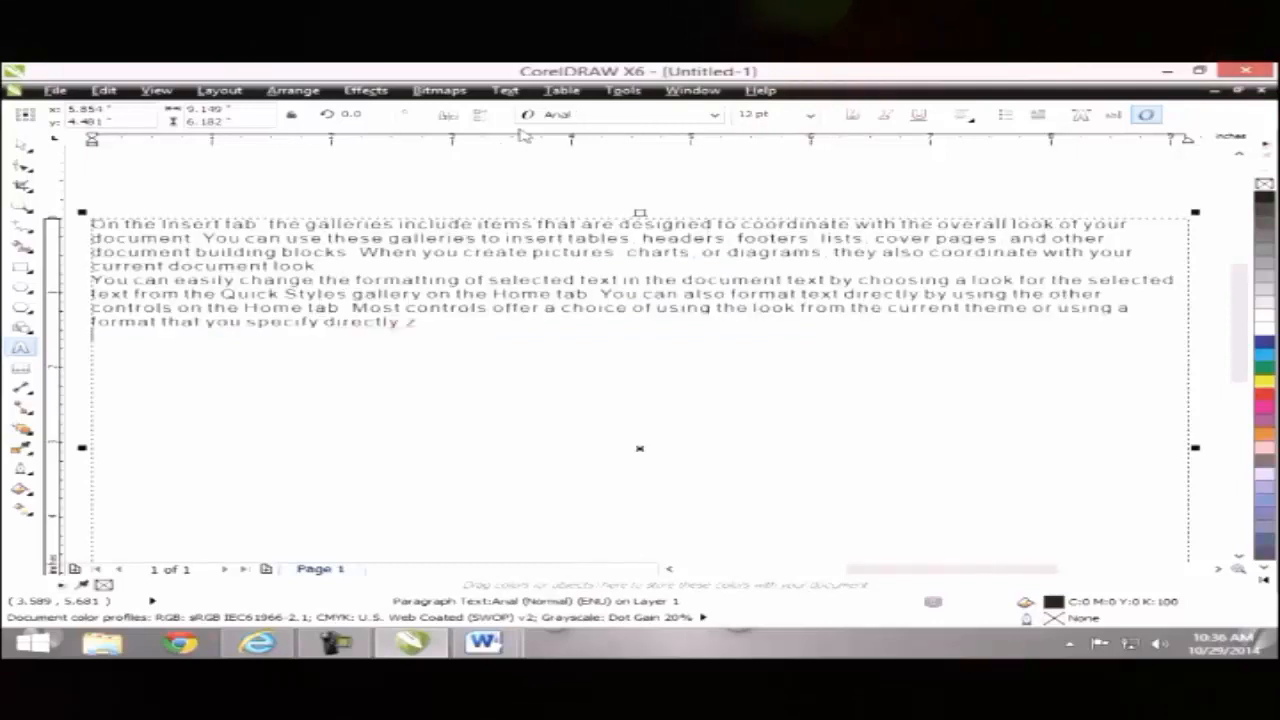
click(507, 90)
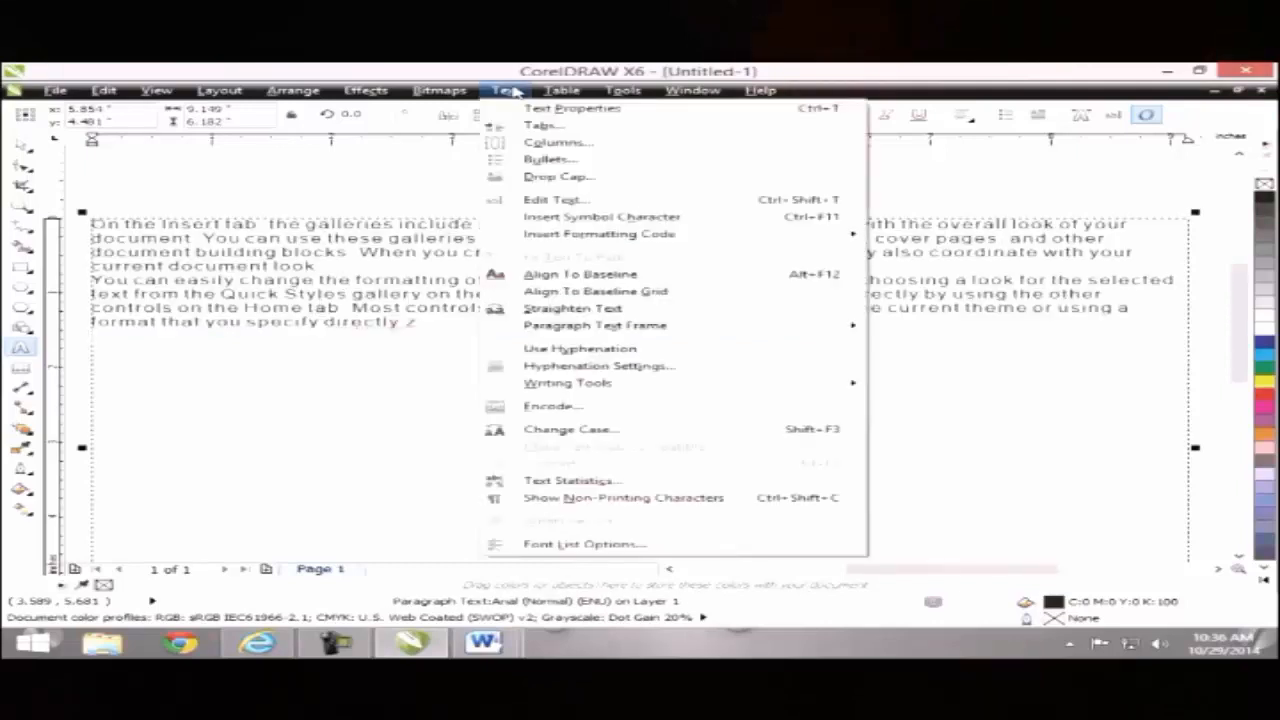
click(376, 186)
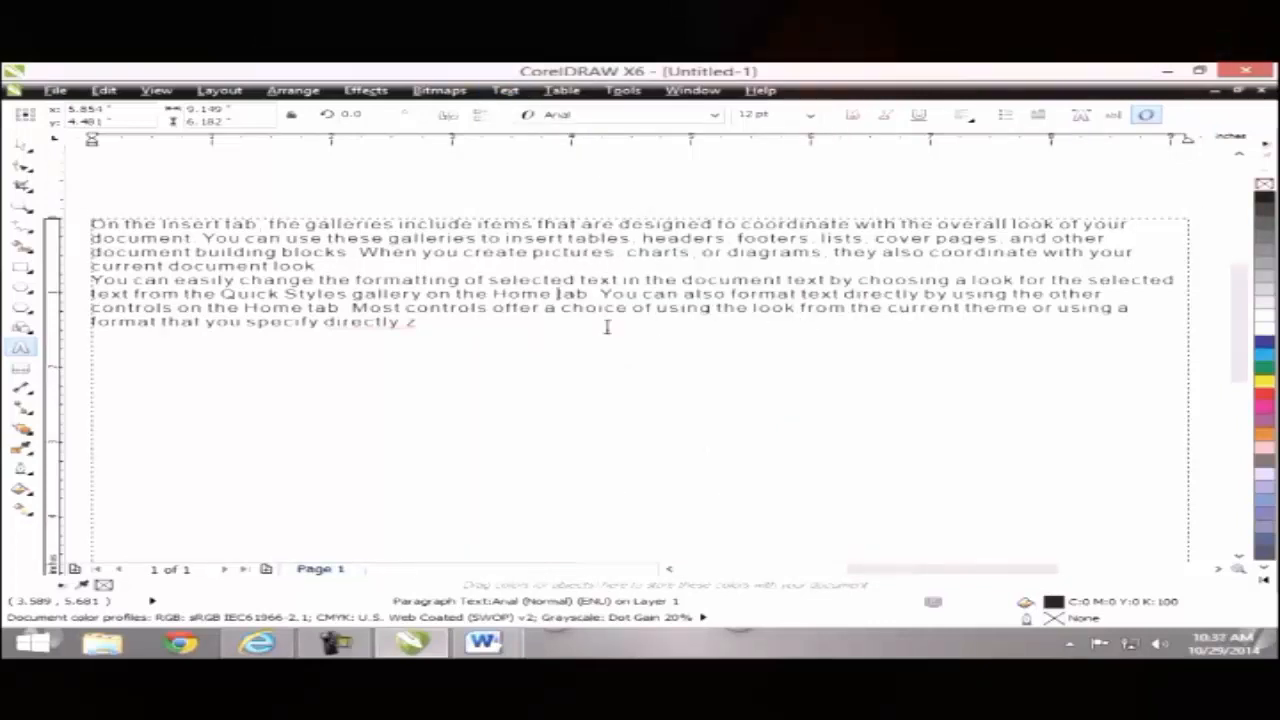
Step: Set the paragraph frame to 2 columns in the Columns settings
click(505, 90)
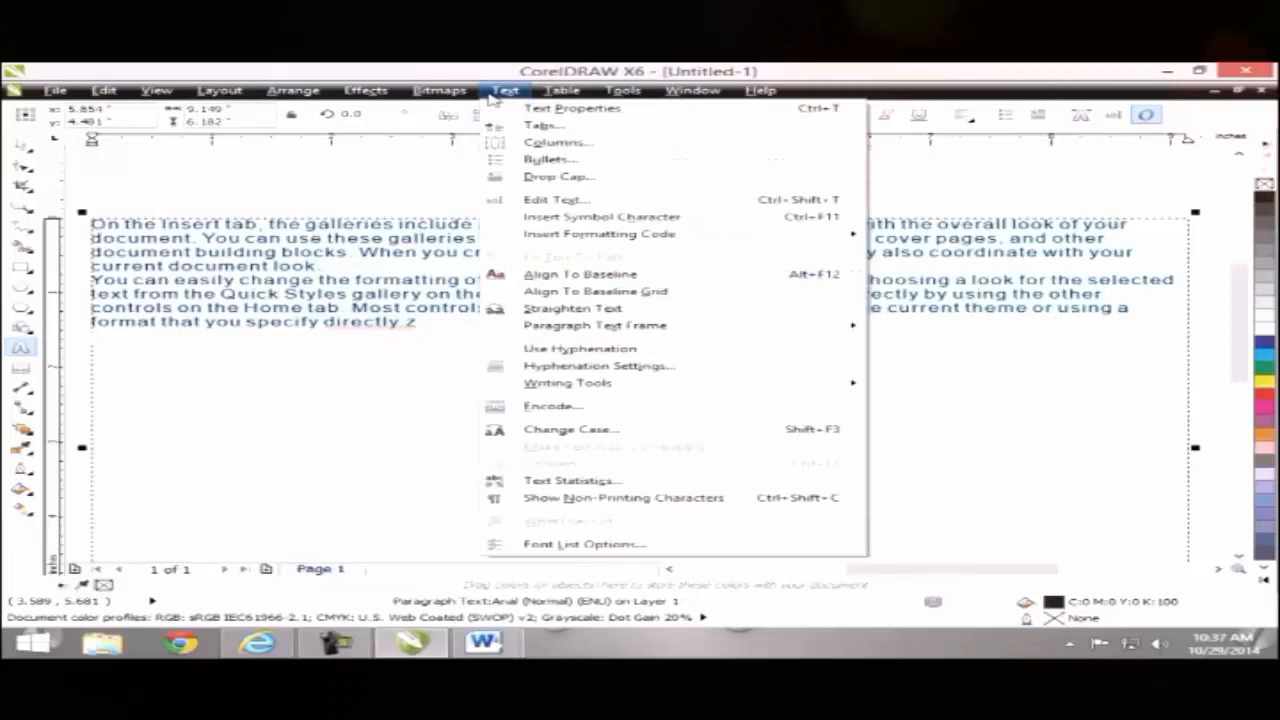
click(508, 146)
drag(488, 212, 618, 187)
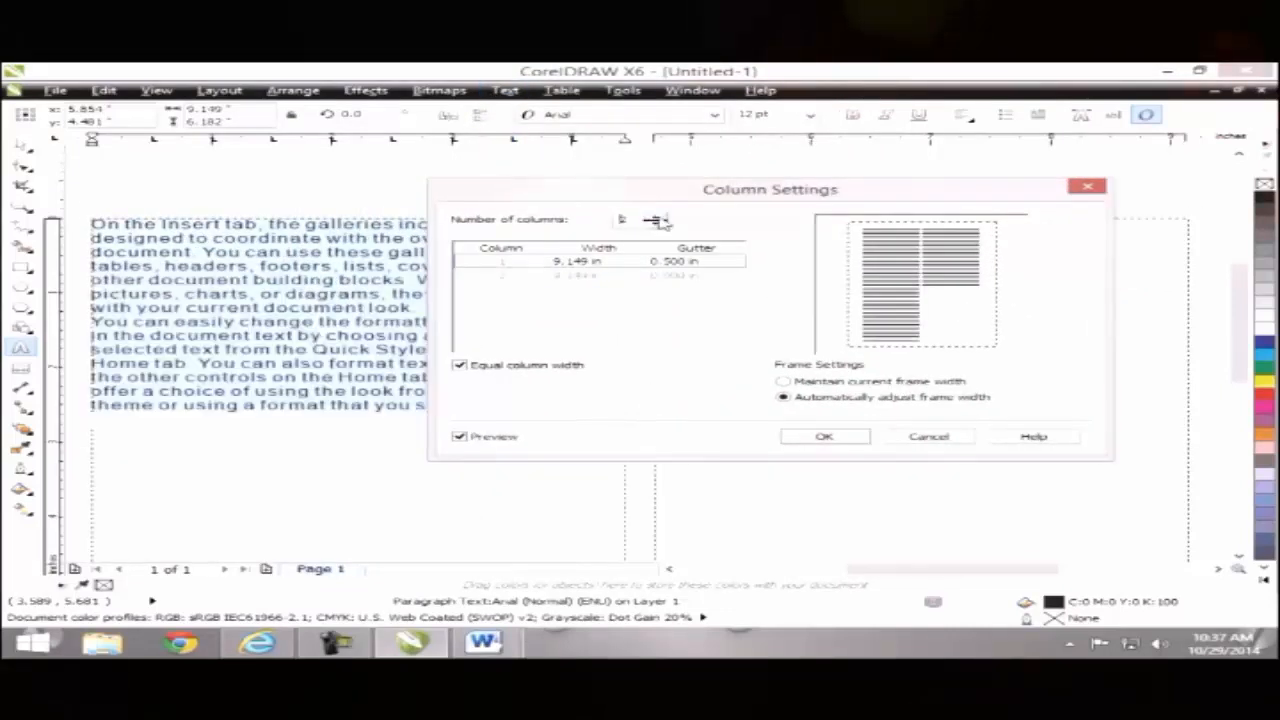
click(657, 217)
click(657, 217)
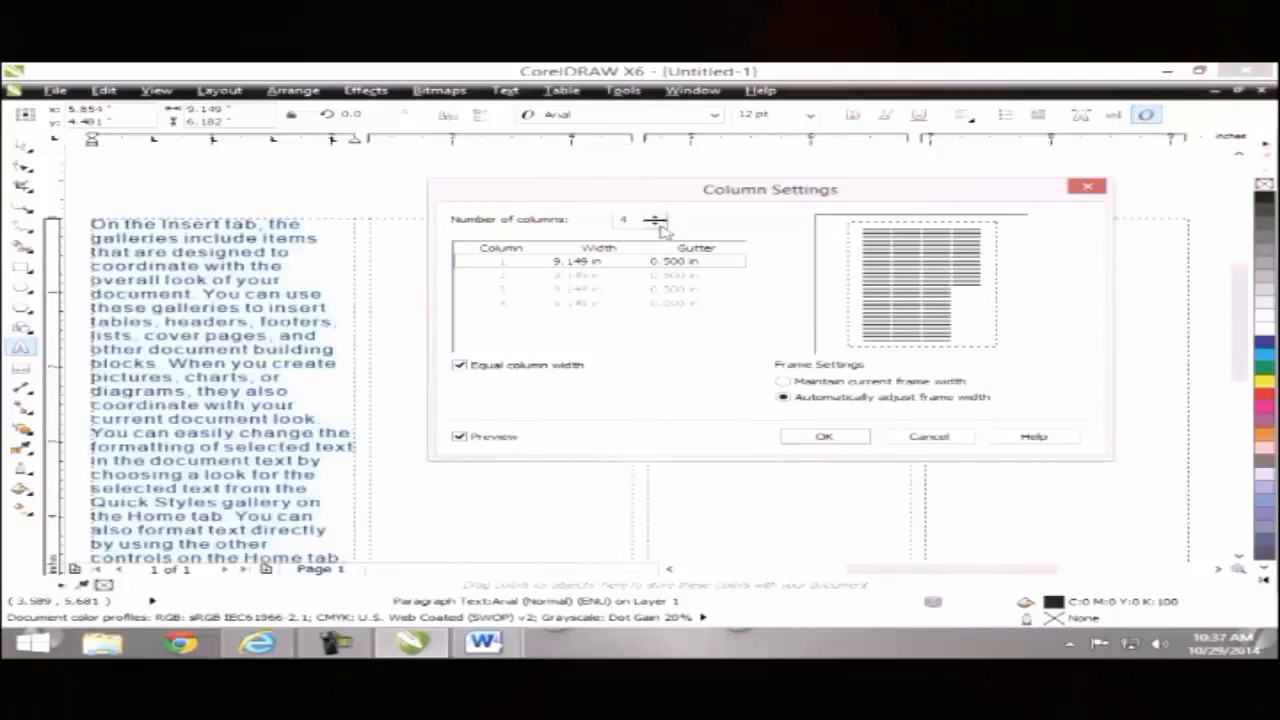
drag(655, 200, 678, 229)
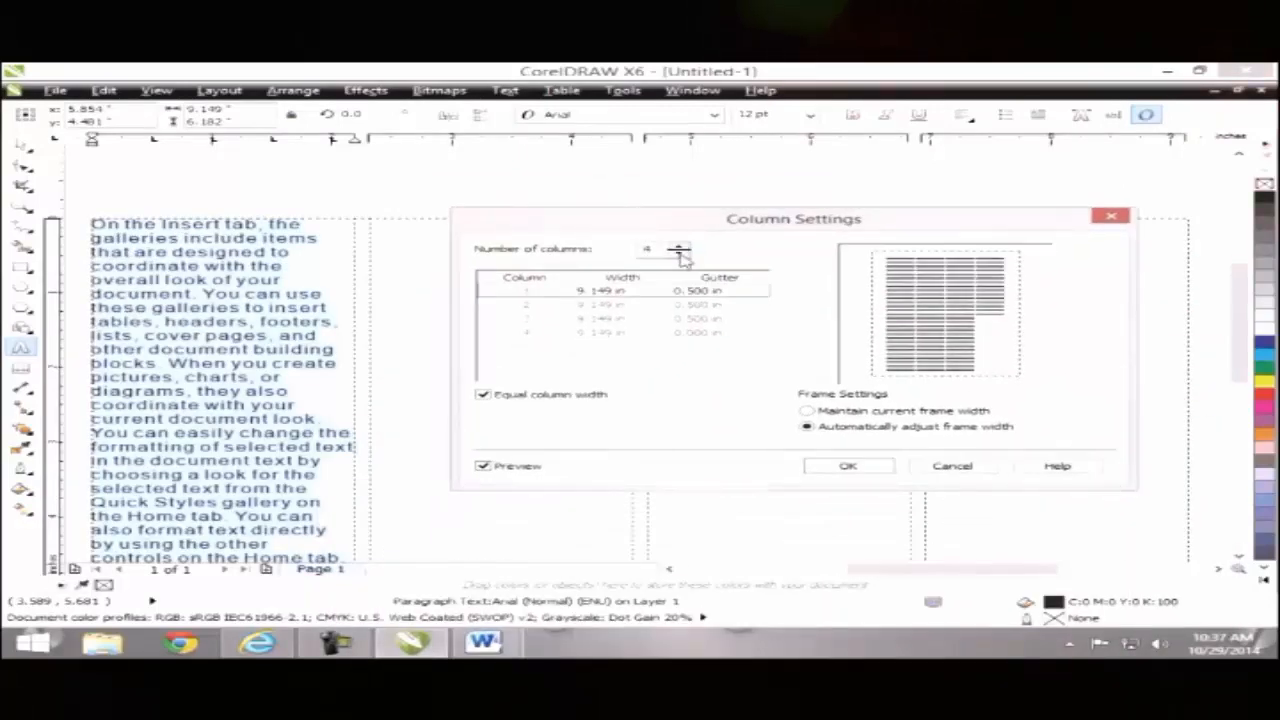
click(680, 255)
click(680, 255)
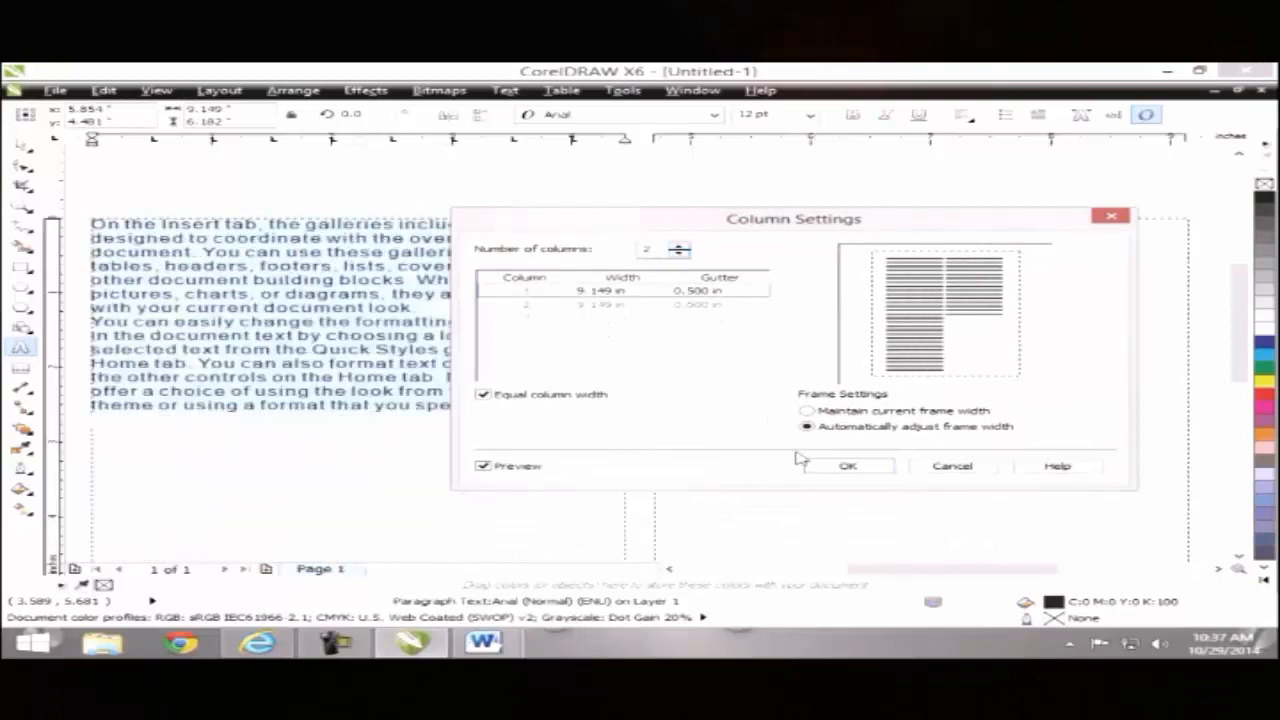
click(849, 467)
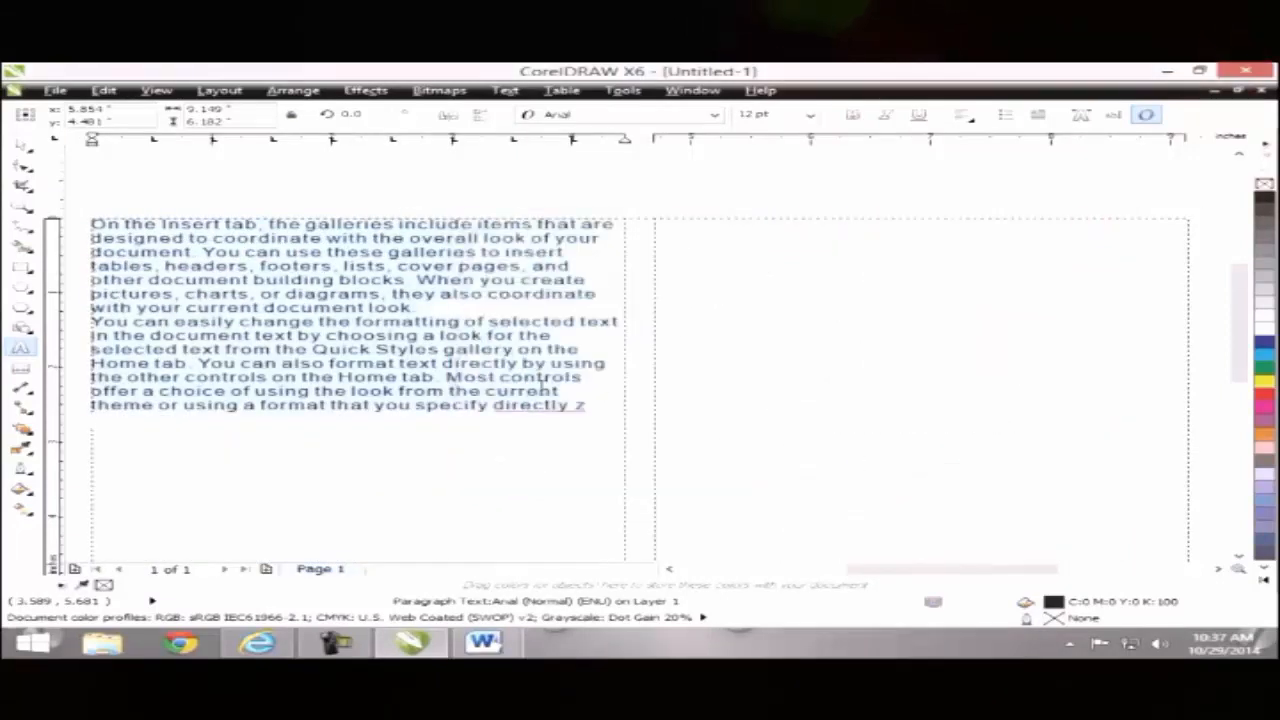
Step: Deselect the paragraph text frame and zoom out to see the whole page
right_click(532, 366)
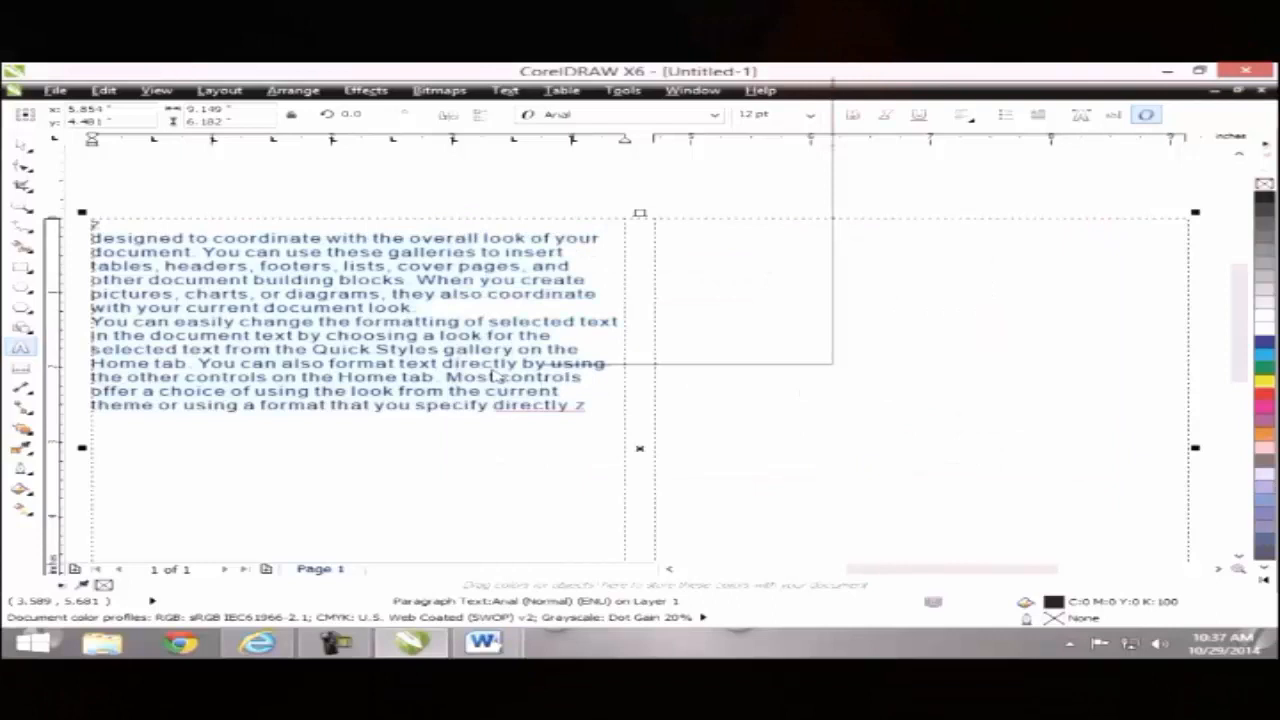
click(17, 152)
click(27, 165)
click(21, 145)
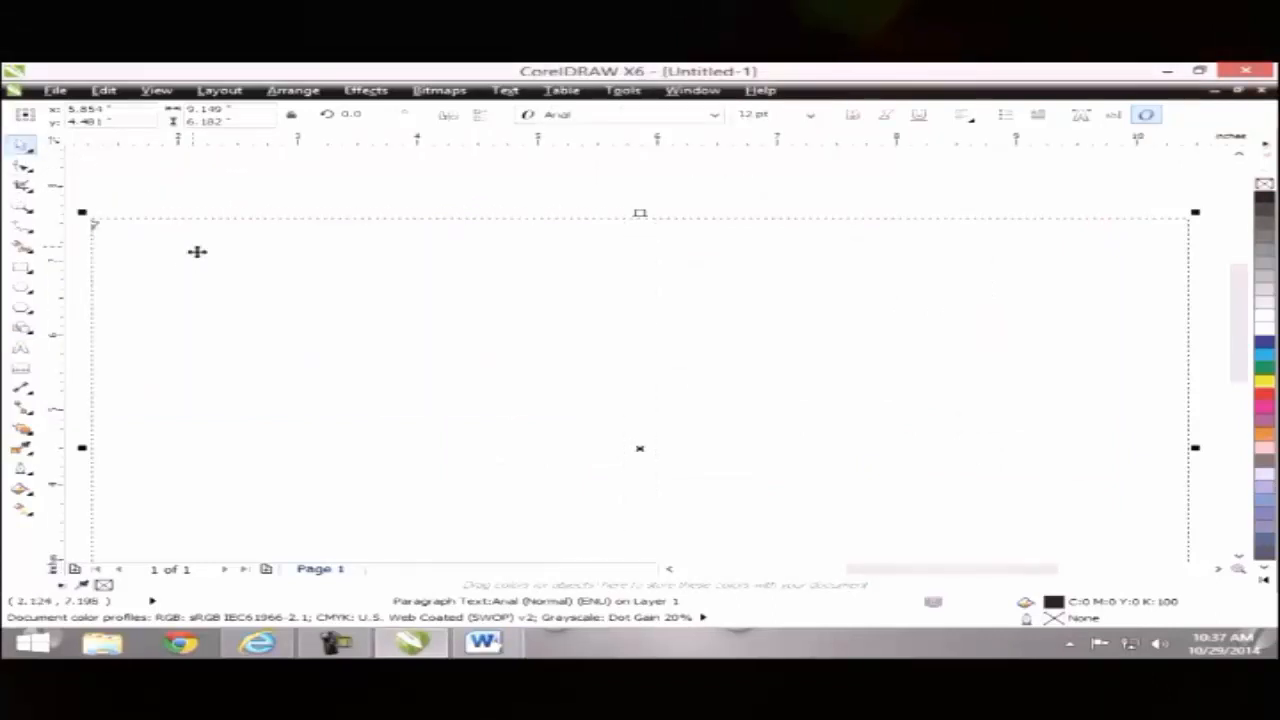
key(Delete)
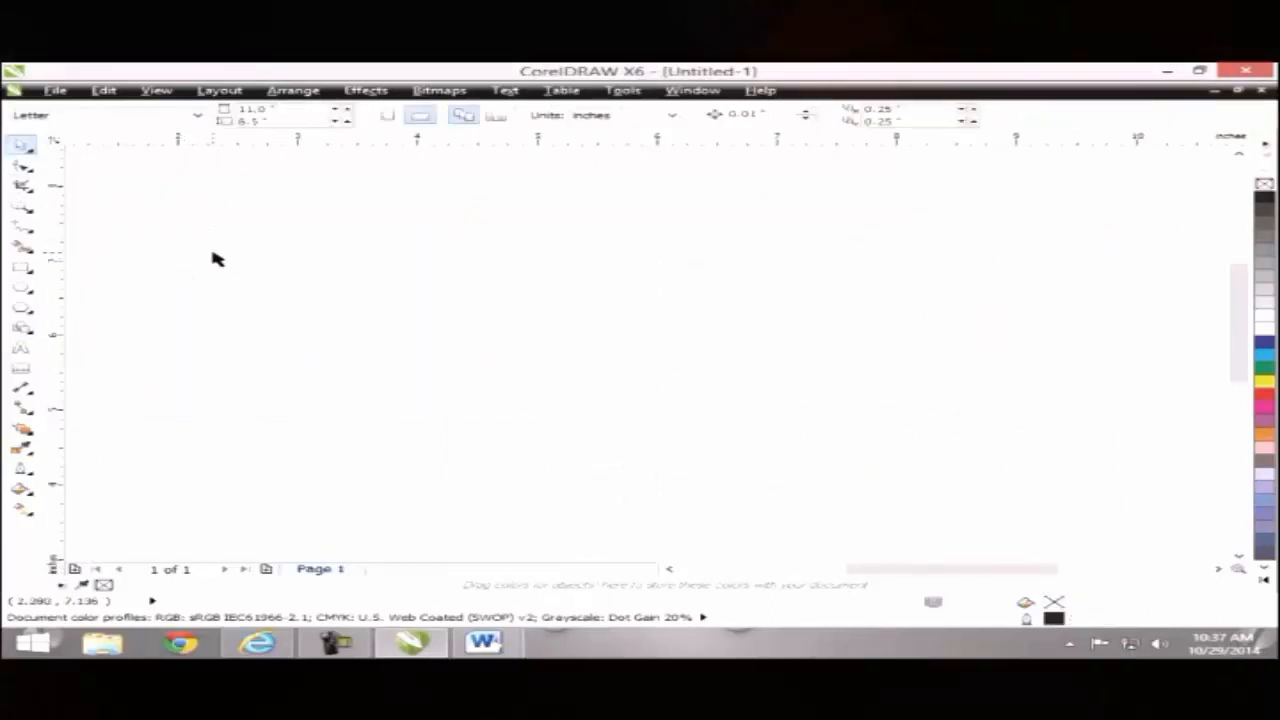
key(z)
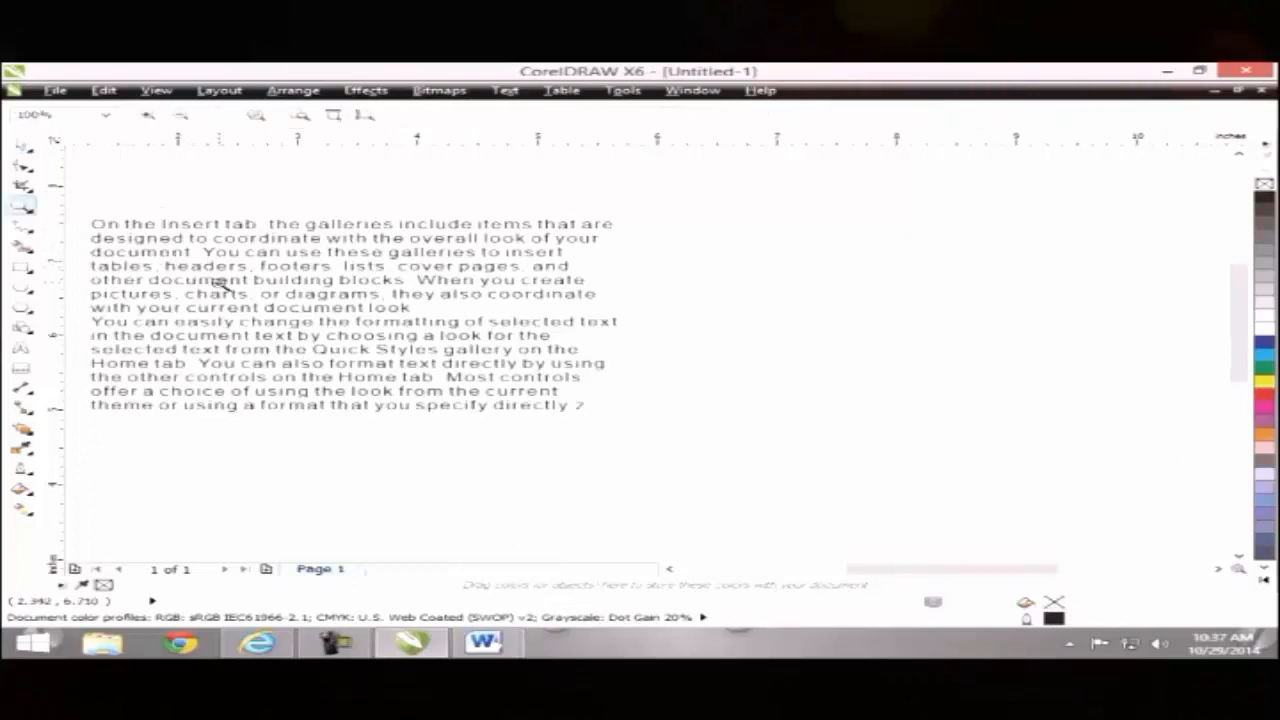
right_click(275, 337)
right_click(279, 337)
Step: Select the paragraph text frame and confirm 2 columns in Text > Columns
click(22, 148)
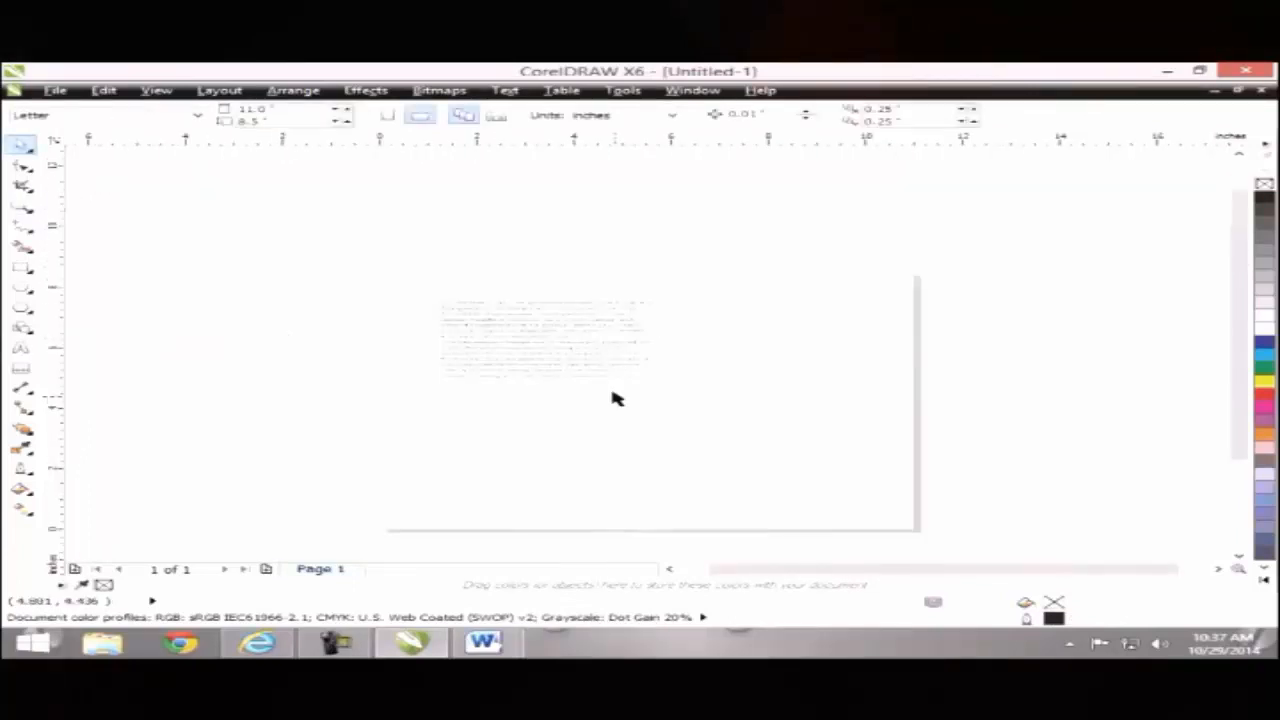
click(526, 349)
click(526, 349)
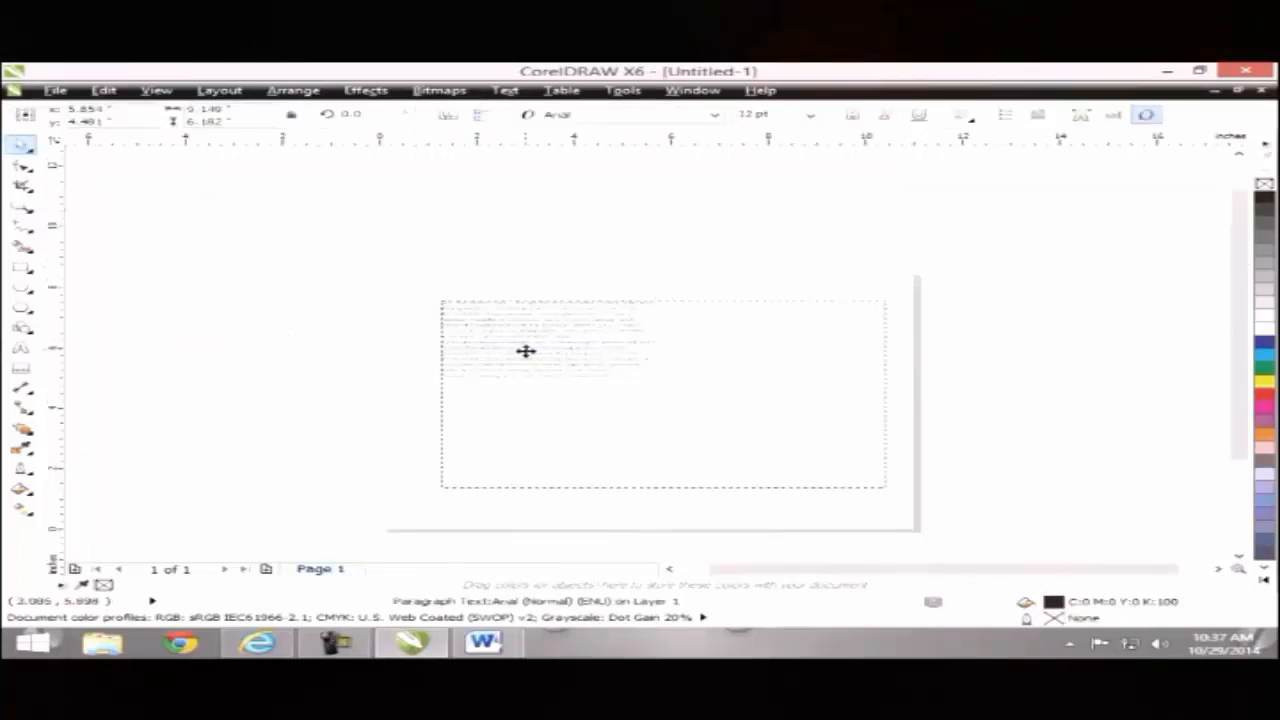
click(505, 90)
click(540, 138)
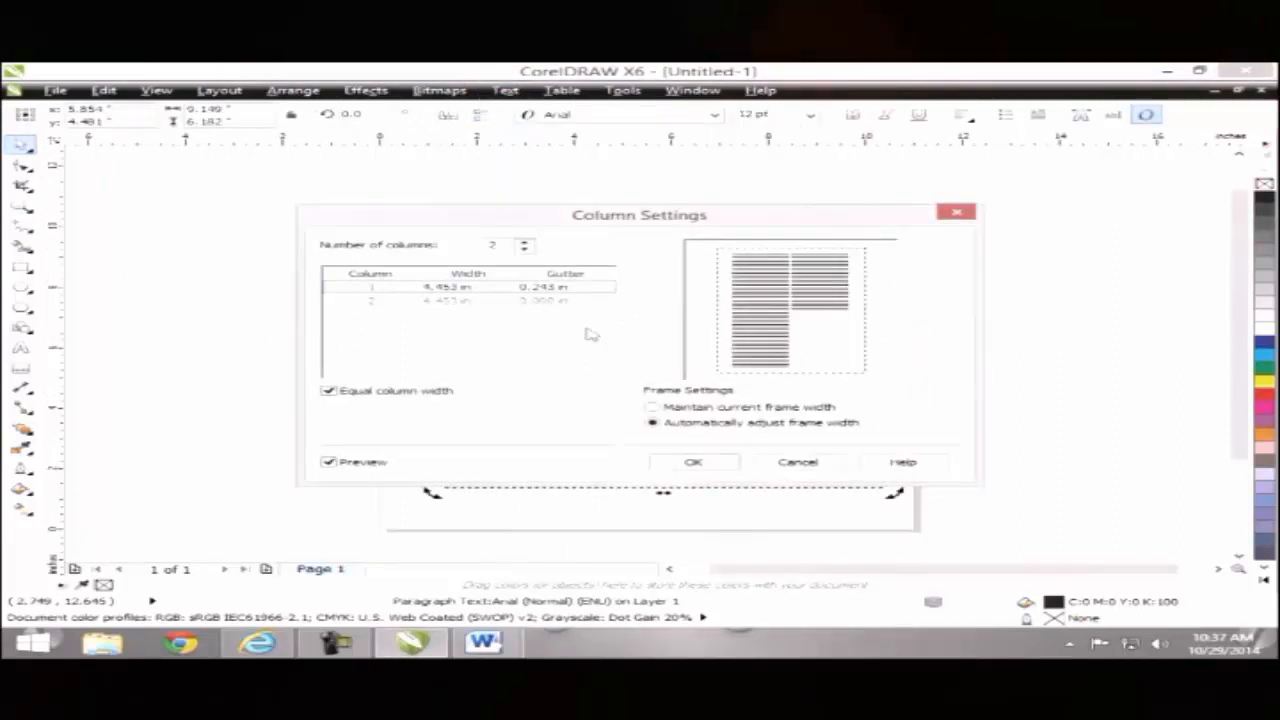
click(694, 461)
Step: Paste two more copies of the sample text into the frame so it flows into column two
double_click(569, 374)
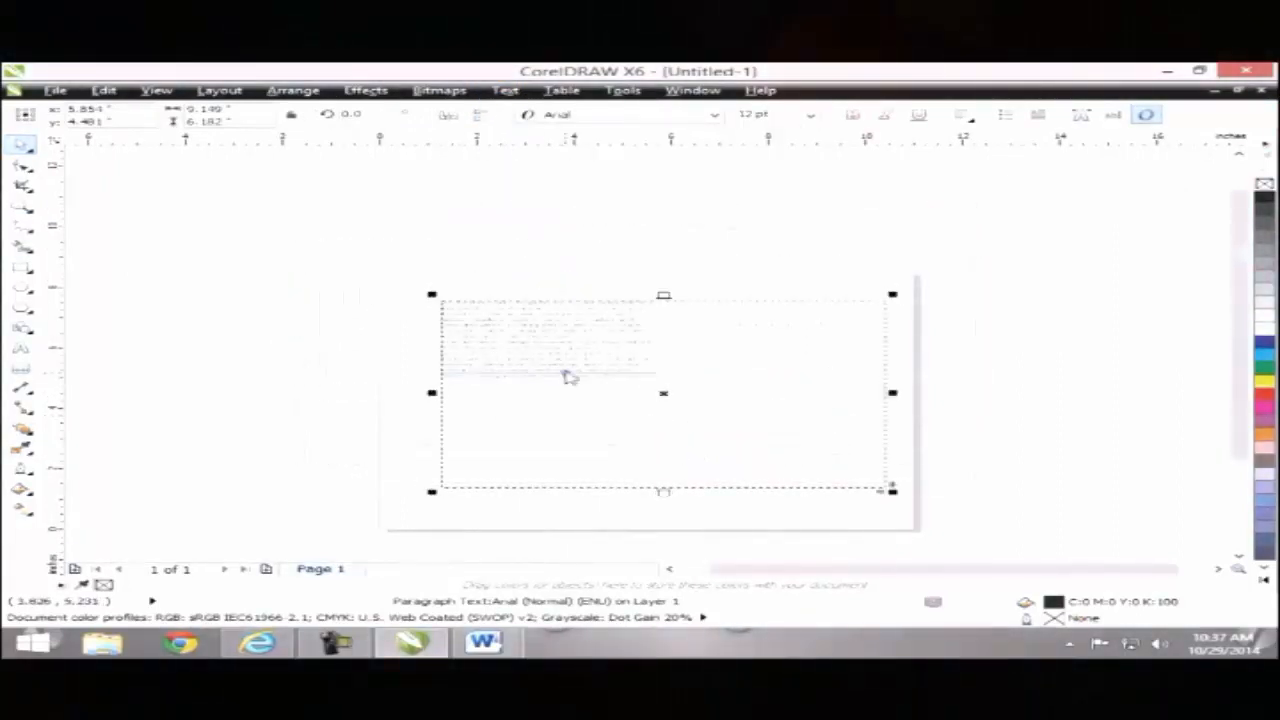
key(ctrl+a)
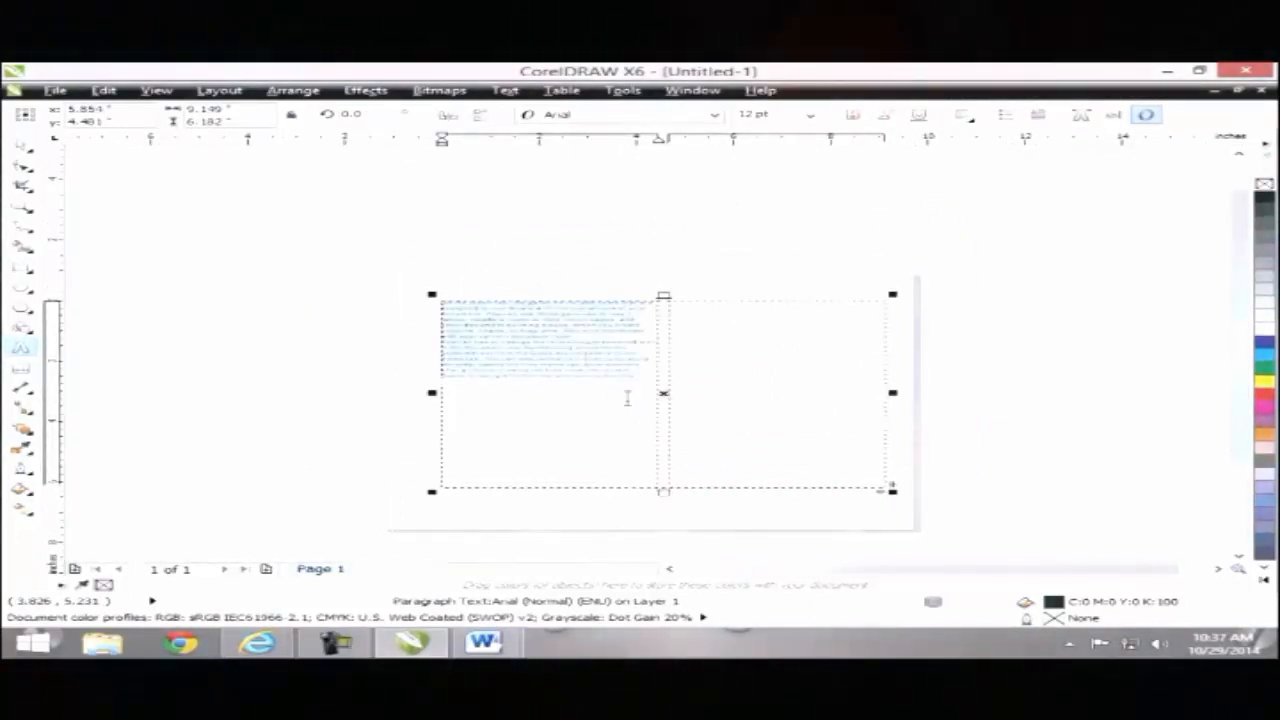
key(ctrl+v)
key(ctrl+v)
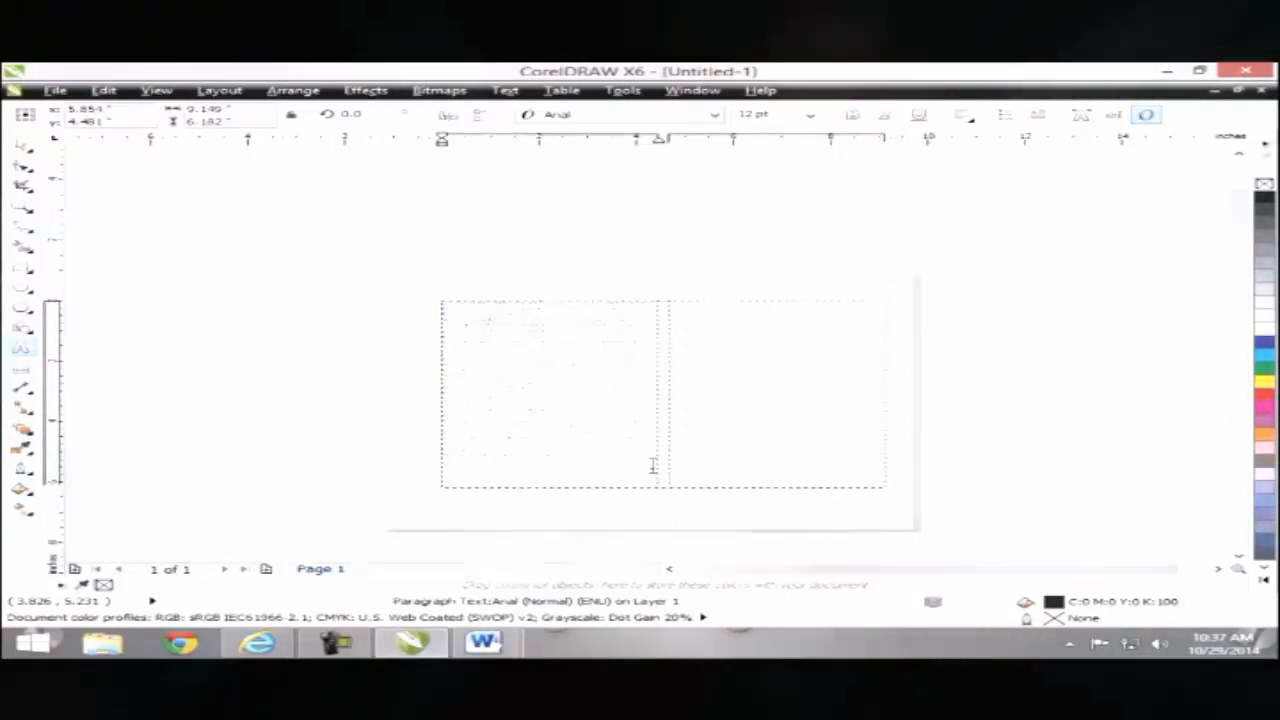
key(ctrl+v)
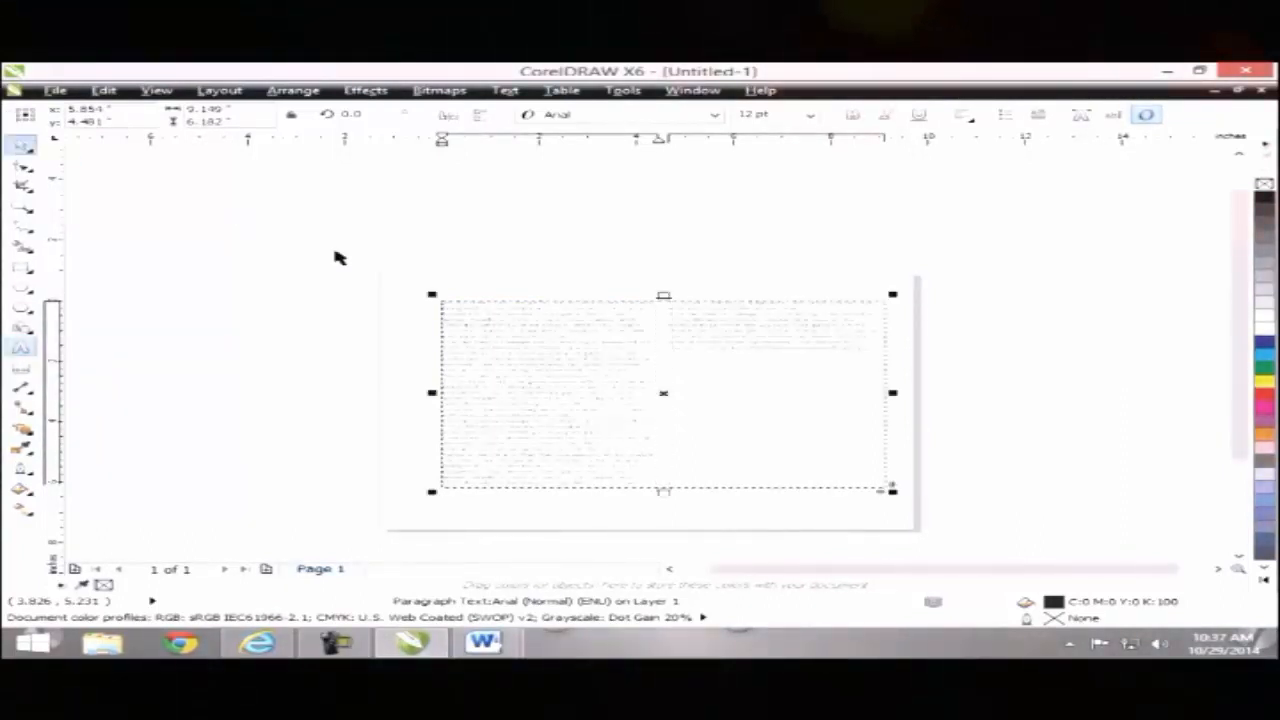
Step: Zoom in on the two-column text frame to check the text flow
key(z)
click(571, 380)
right_click(595, 390)
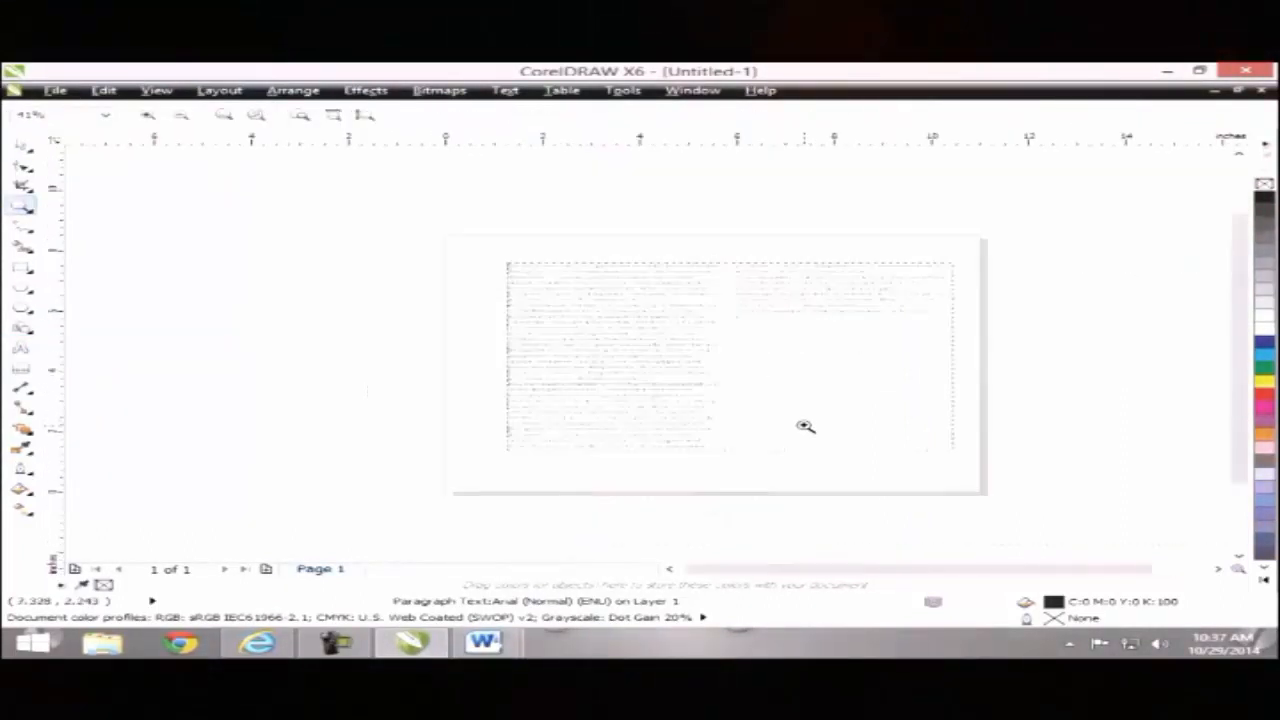
click(806, 426)
right_click(569, 354)
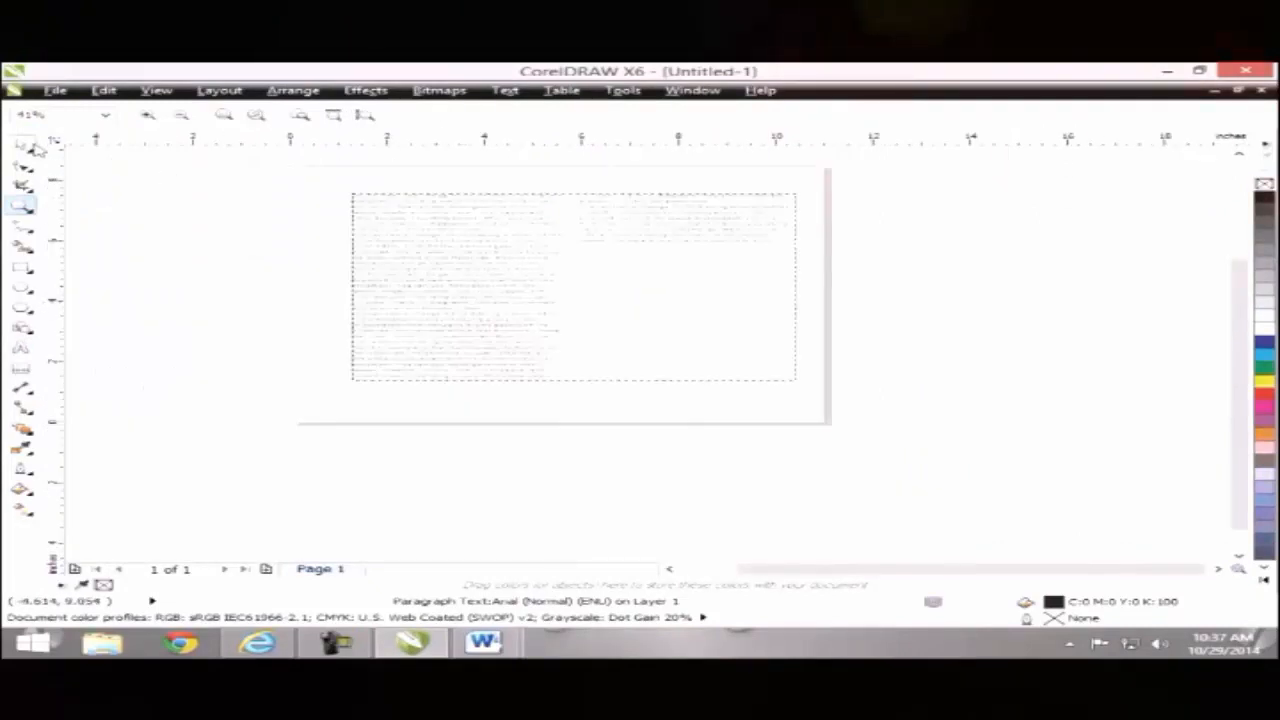
drag(338, 188, 818, 406)
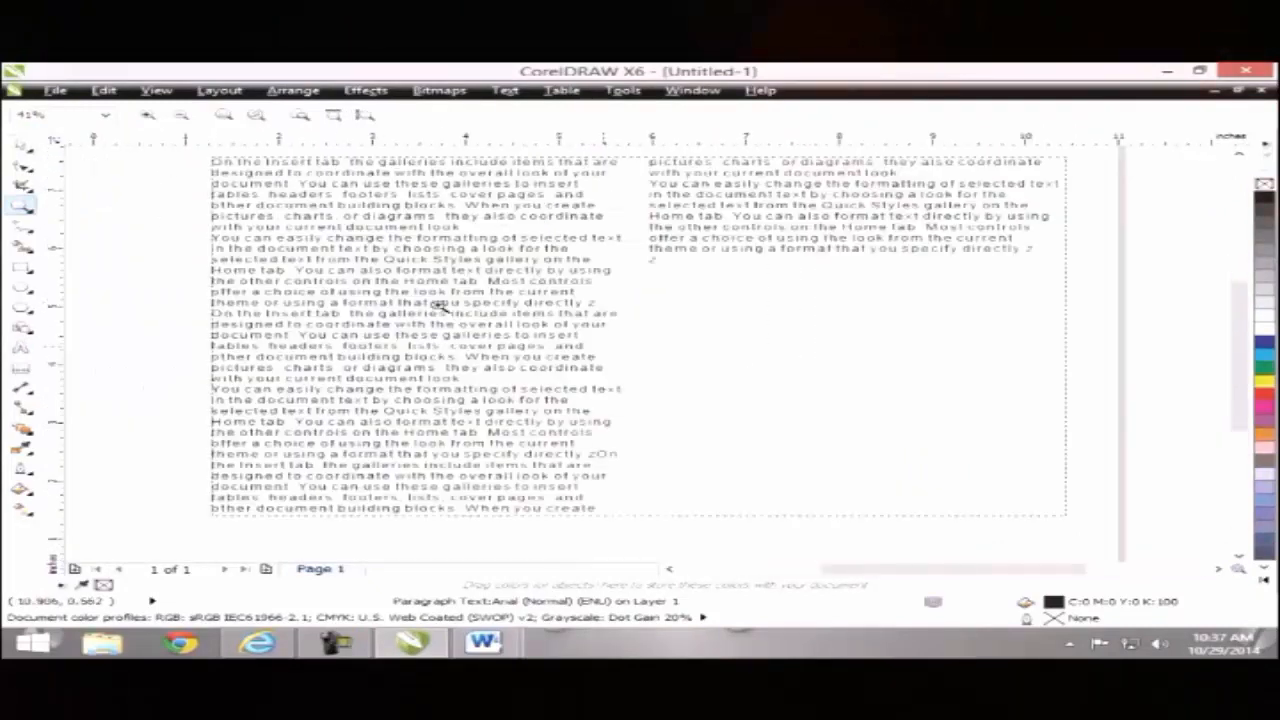
scroll(1238, 318, up, 2)
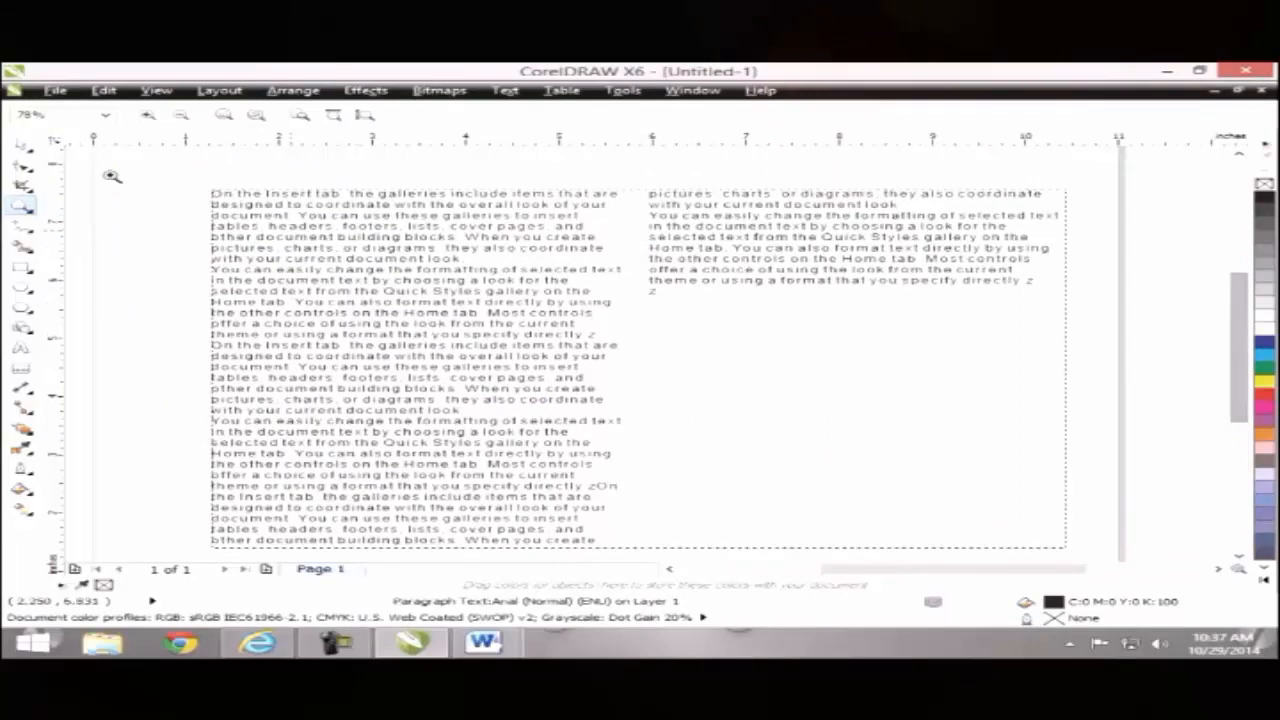
Step: Paste one more copy of the sample text at the end of column two
key(space)
double_click(671, 302)
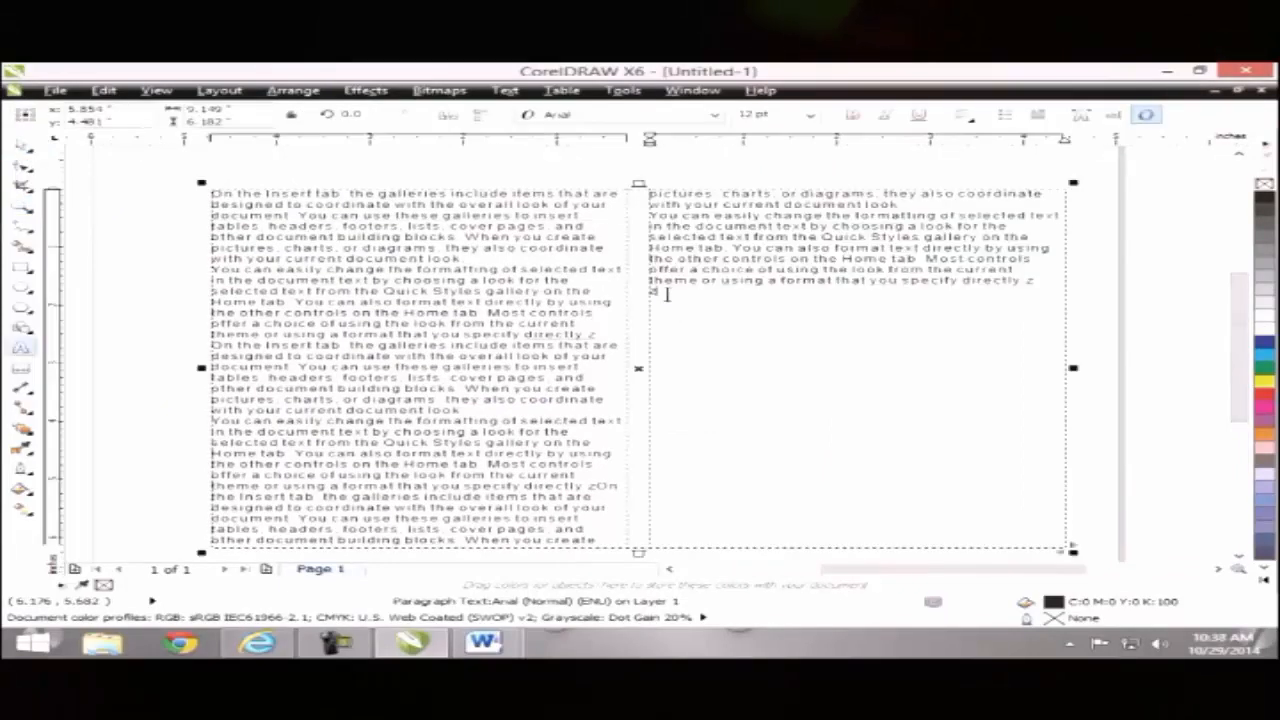
text(On the Insert tab, the galleries include items that are designed to coordinate with the overall look of your document. You can use these galleries to insert tables, headers, footers, lists, cover pages, and other document building blocks. When you create pictures, charts, or diagrams, they also coordinate with your current document look. You can easily change the formatting of selected text in the document text by choosing a look for the selected text from the Quick Styles gallery on the Home tab. You can also format text directly by using the other controls on the Home tab. Most controls offer a choice of using the look from the current theme or using a format that you specify directly.z)
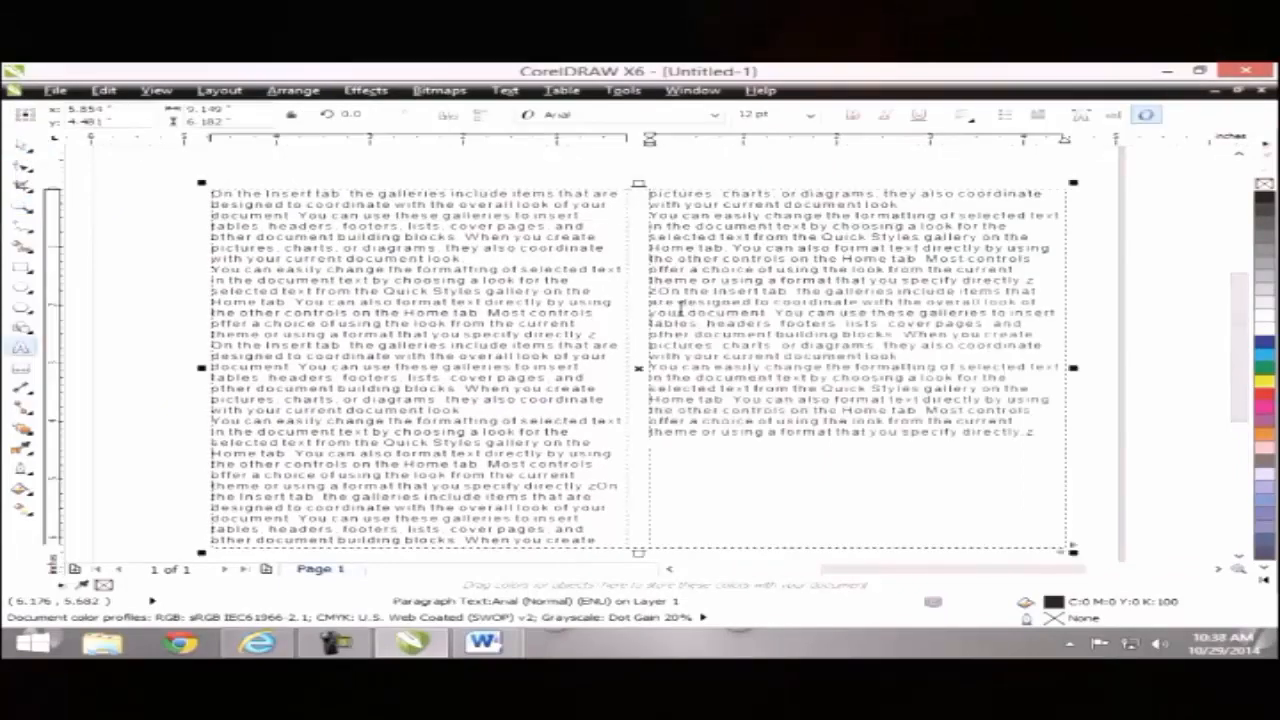
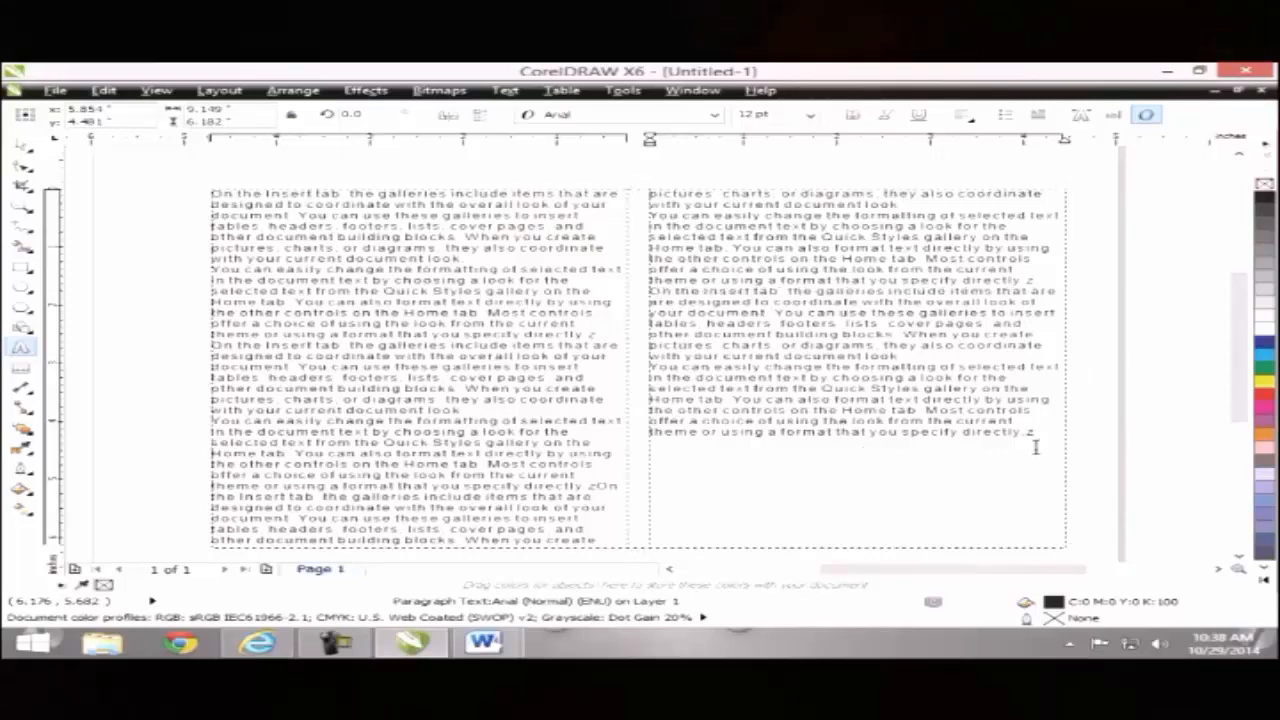
Step: Reflow the paragraph text frame into three columns
click(506, 92)
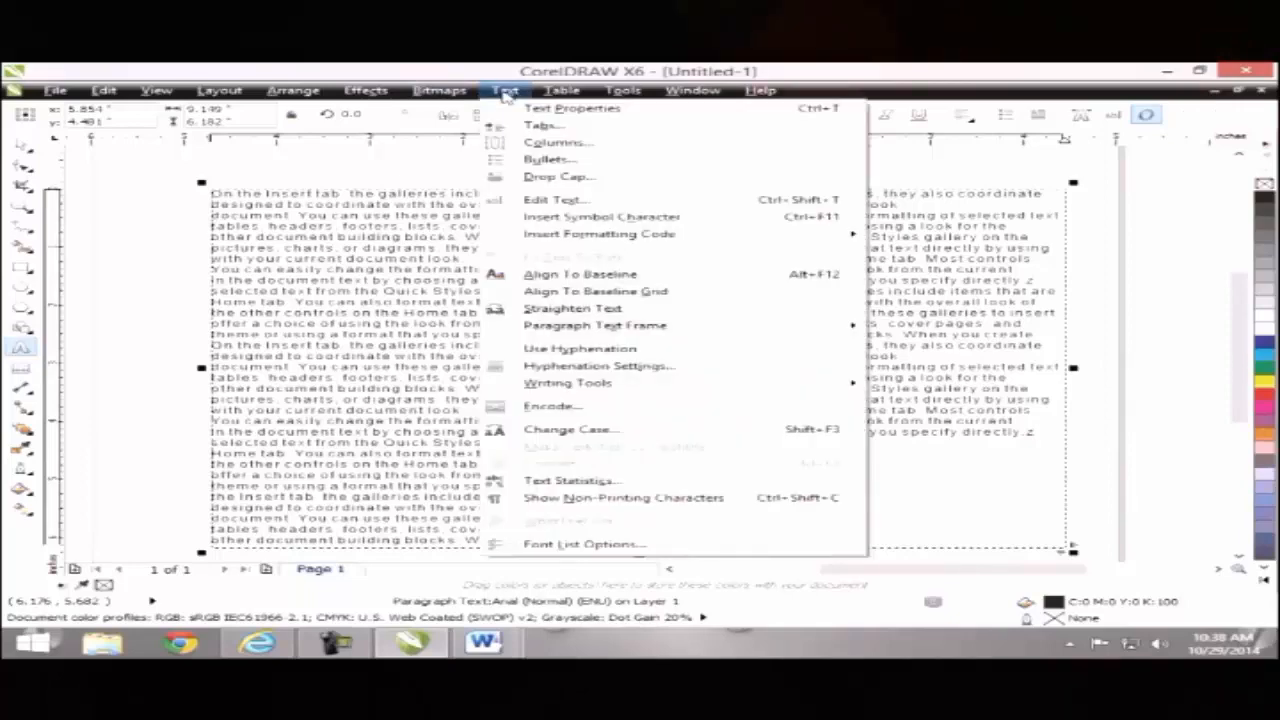
click(525, 143)
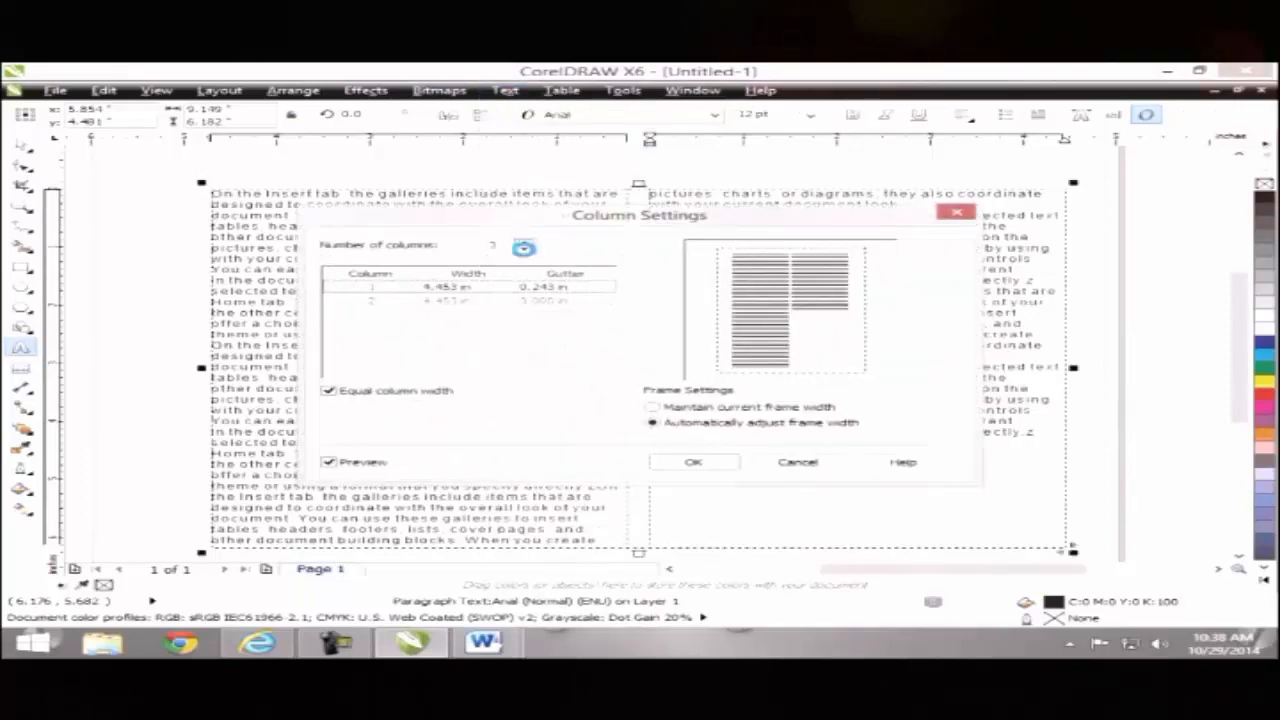
click(527, 242)
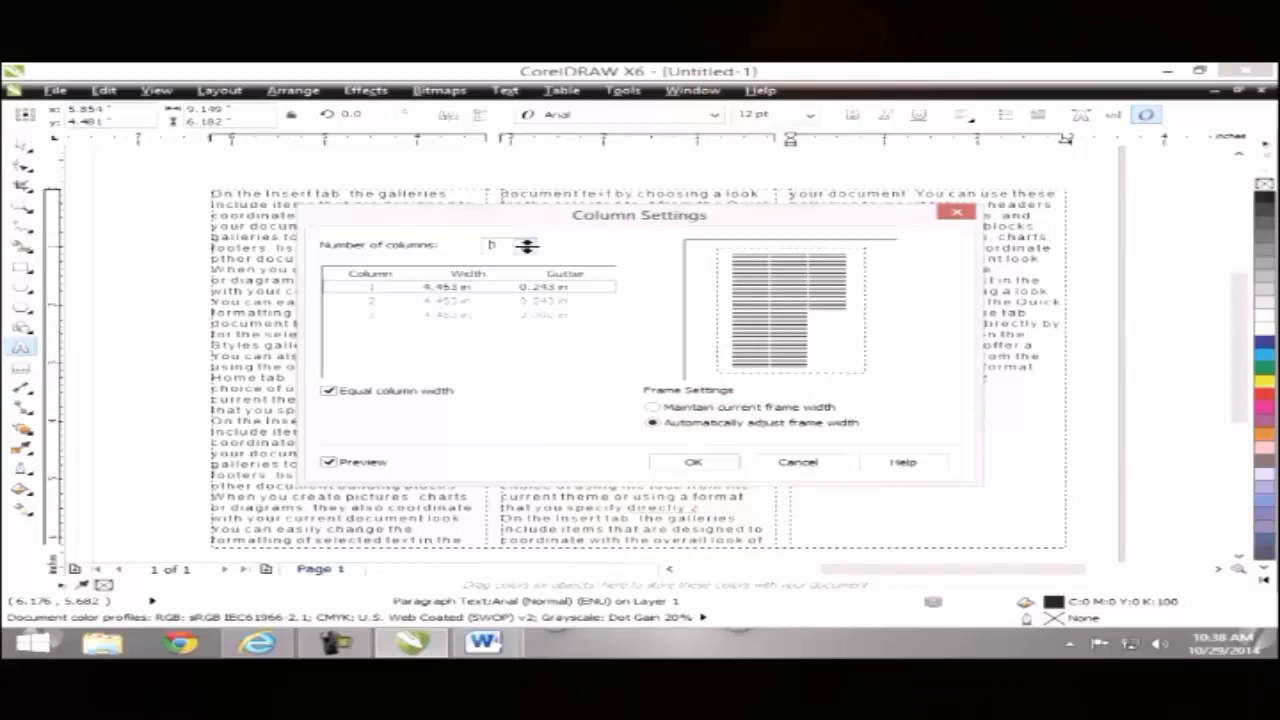
click(720, 468)
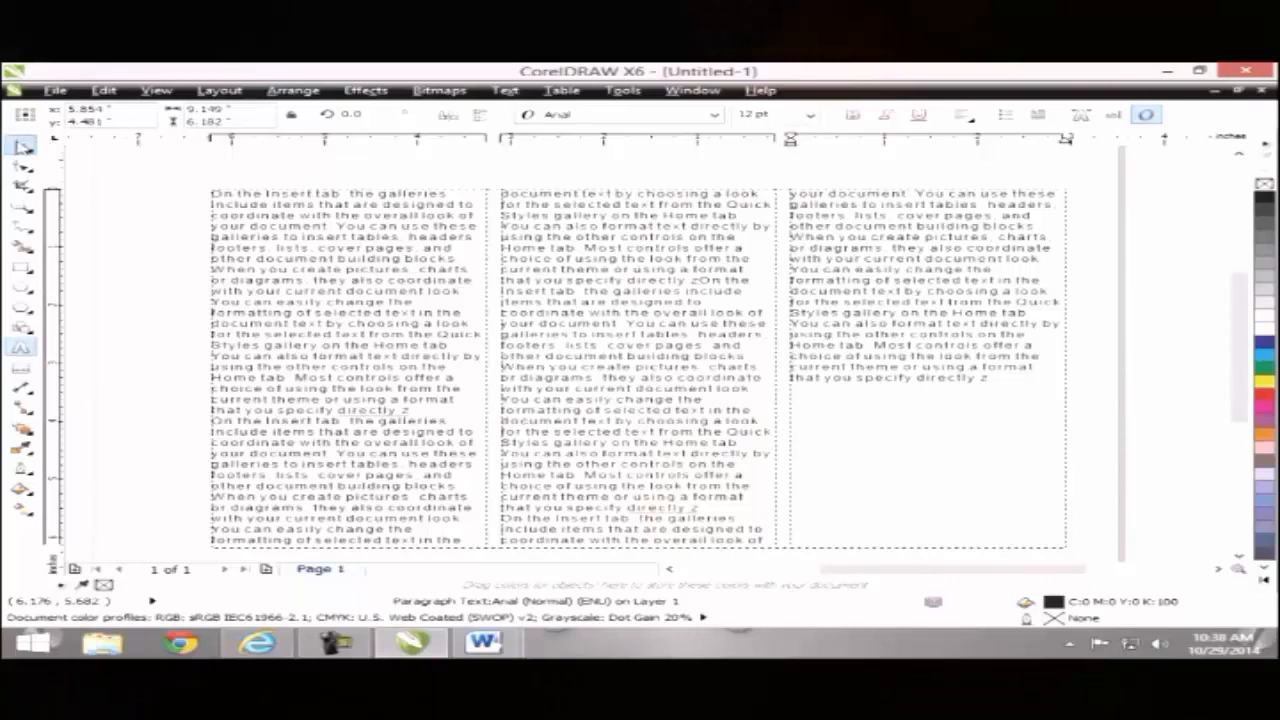
Step: Force-justify the paragraph text
click(22, 146)
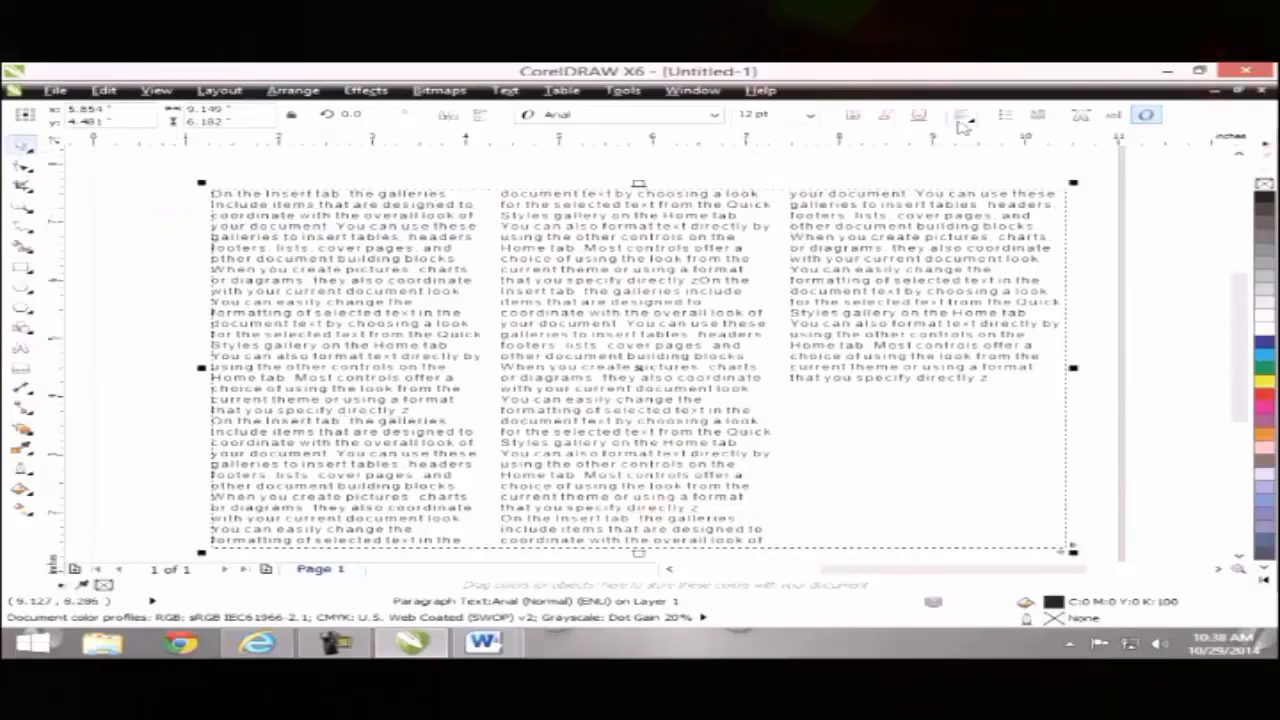
click(961, 118)
click(970, 217)
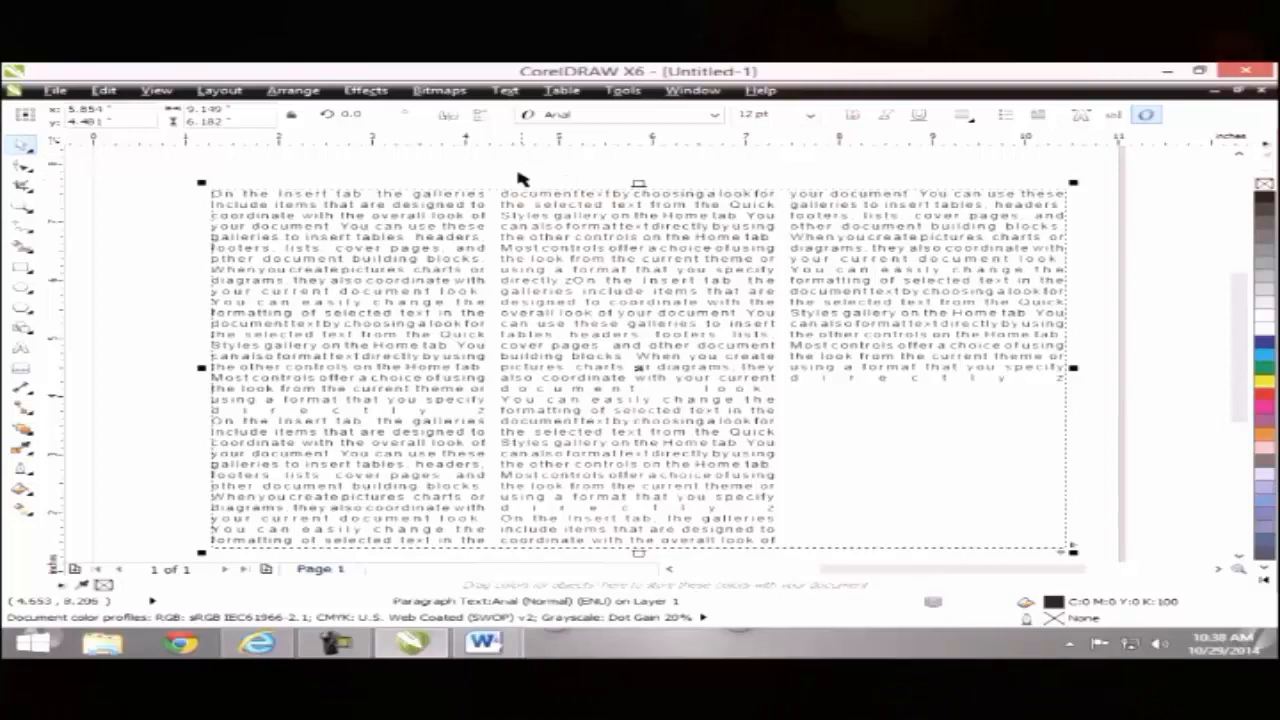
Step: Reset the frame's text to a single full-width column
double_click(510, 237)
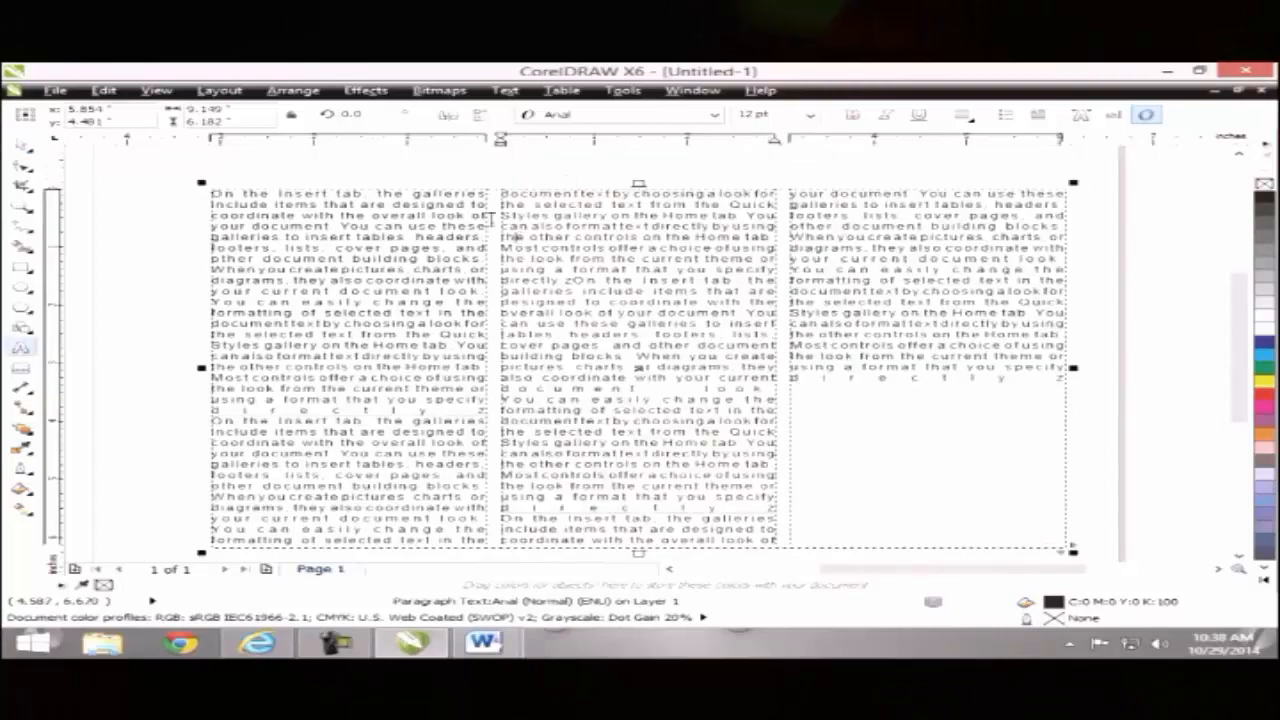
click(505, 90)
click(556, 148)
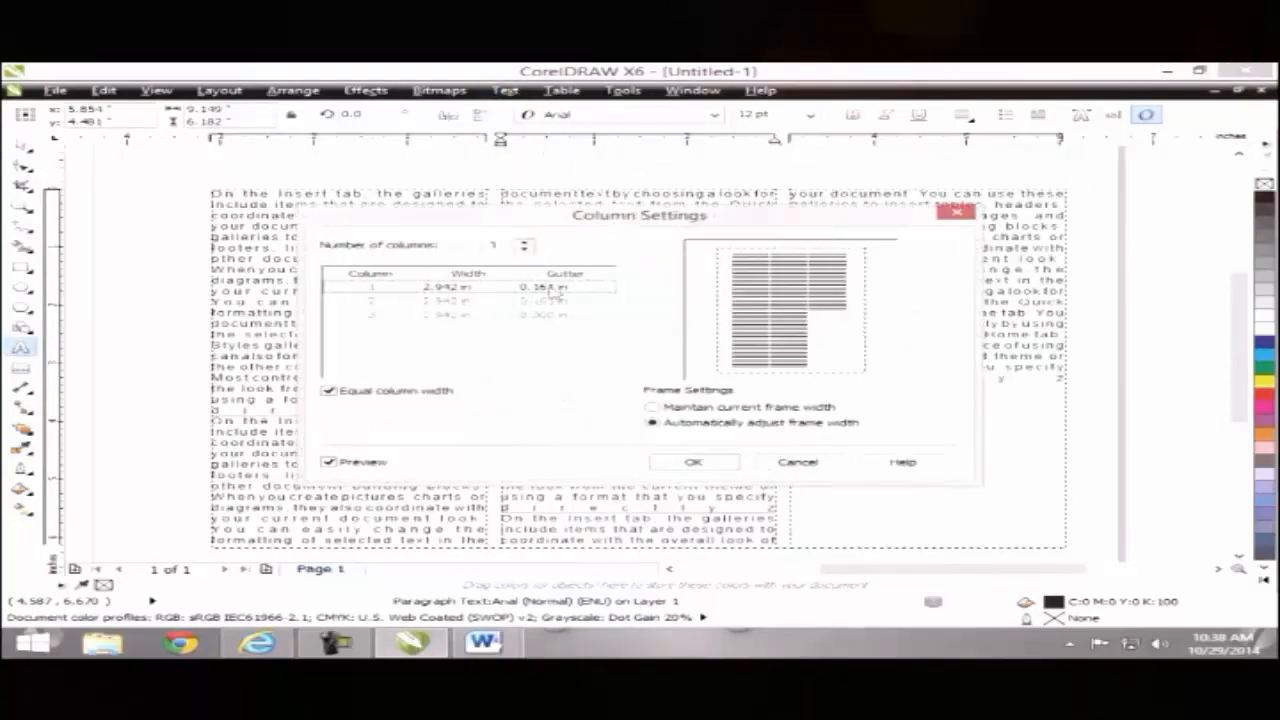
click(524, 249)
click(524, 251)
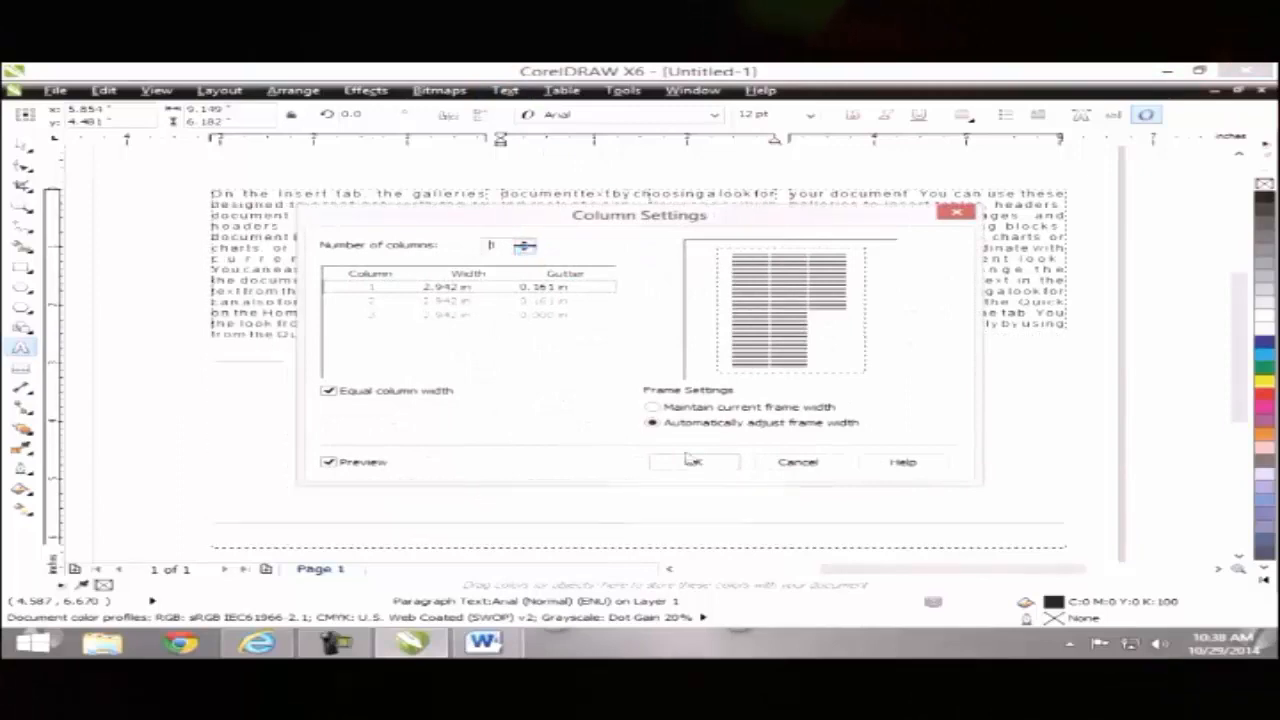
click(693, 462)
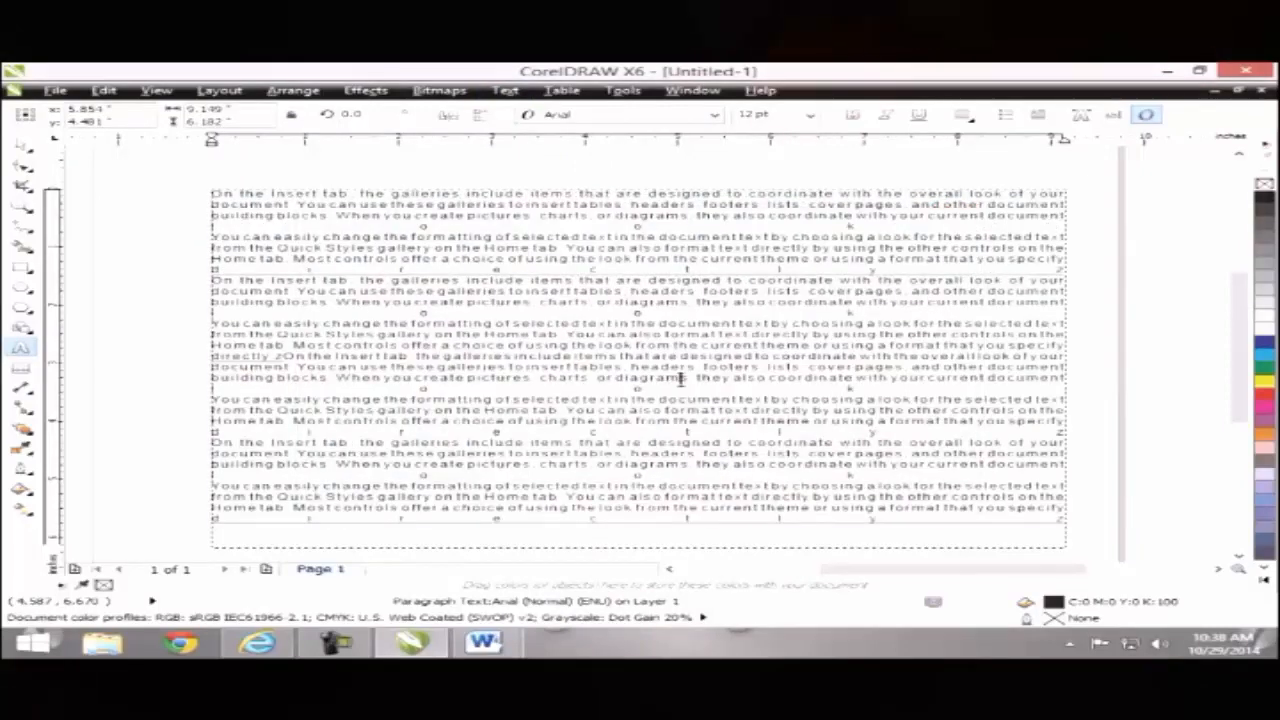
Step: Left-align all of the paragraph text
key(ctrl+a)
click(960, 118)
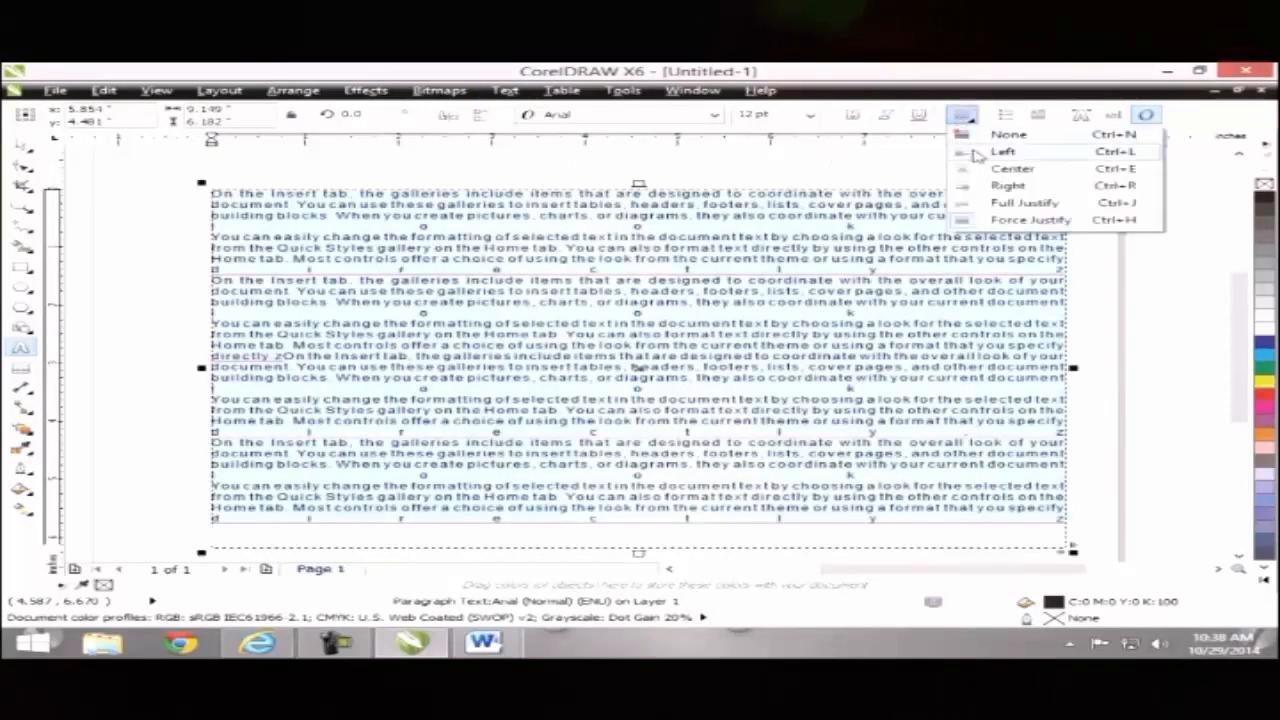
click(980, 152)
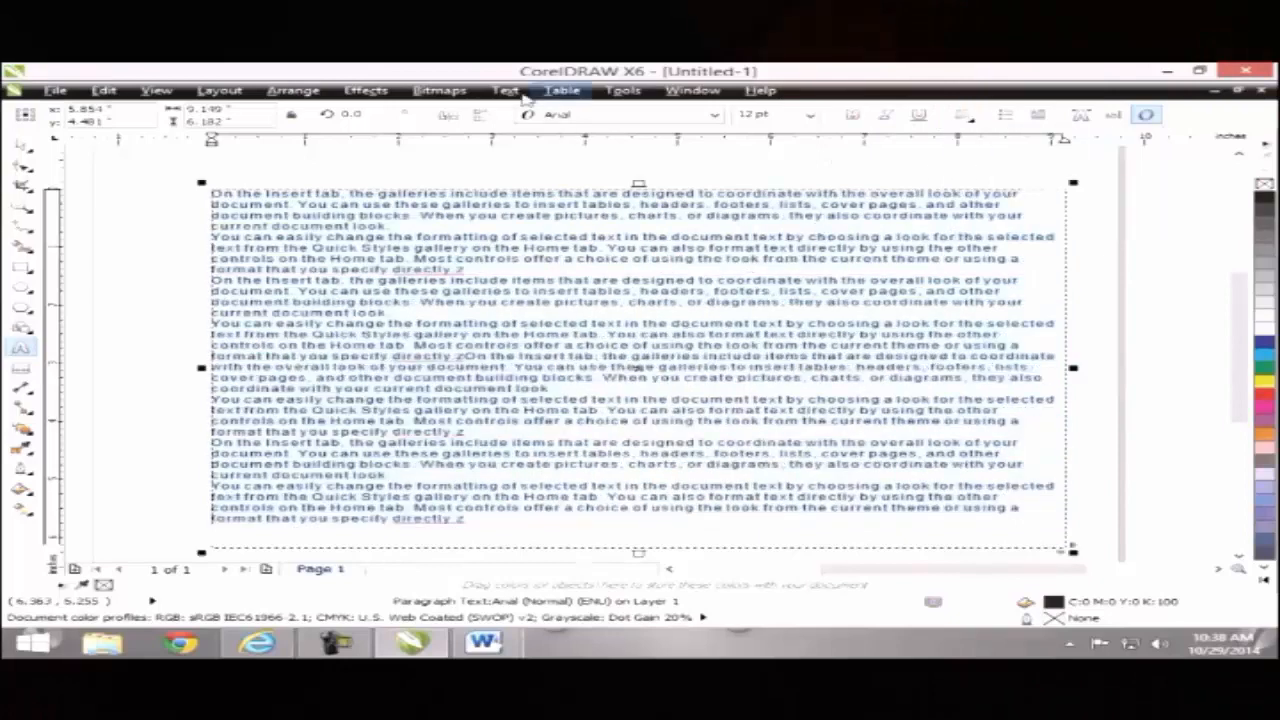
click(505, 90)
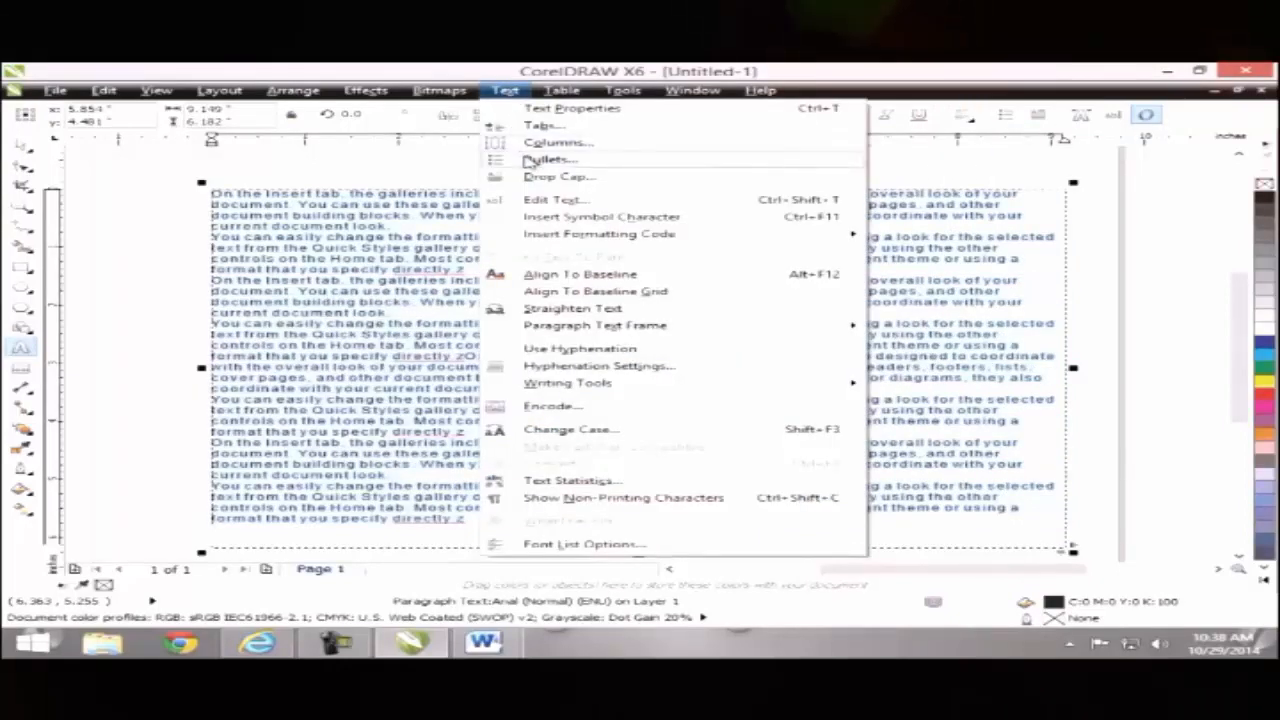
click(386, 238)
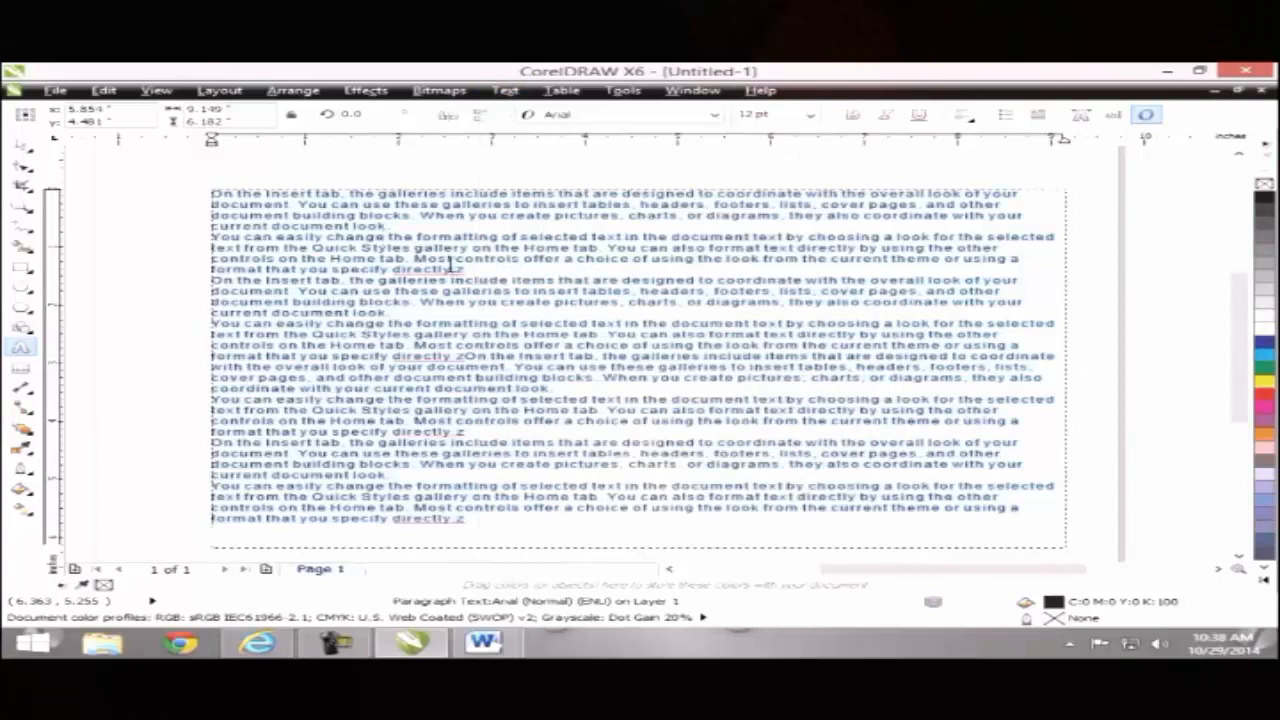
Step: Clear the frame's old text and type 'There Are Many Cities in Pakistan Like'
click(22, 146)
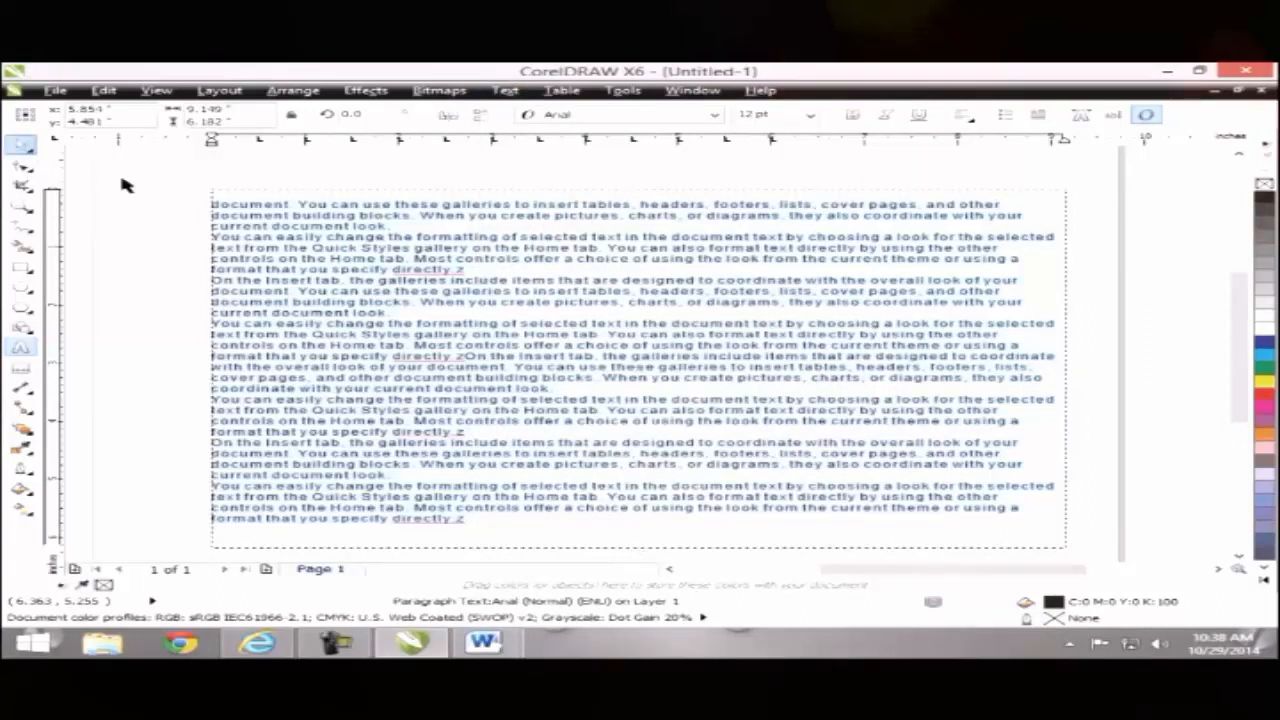
click(271, 246)
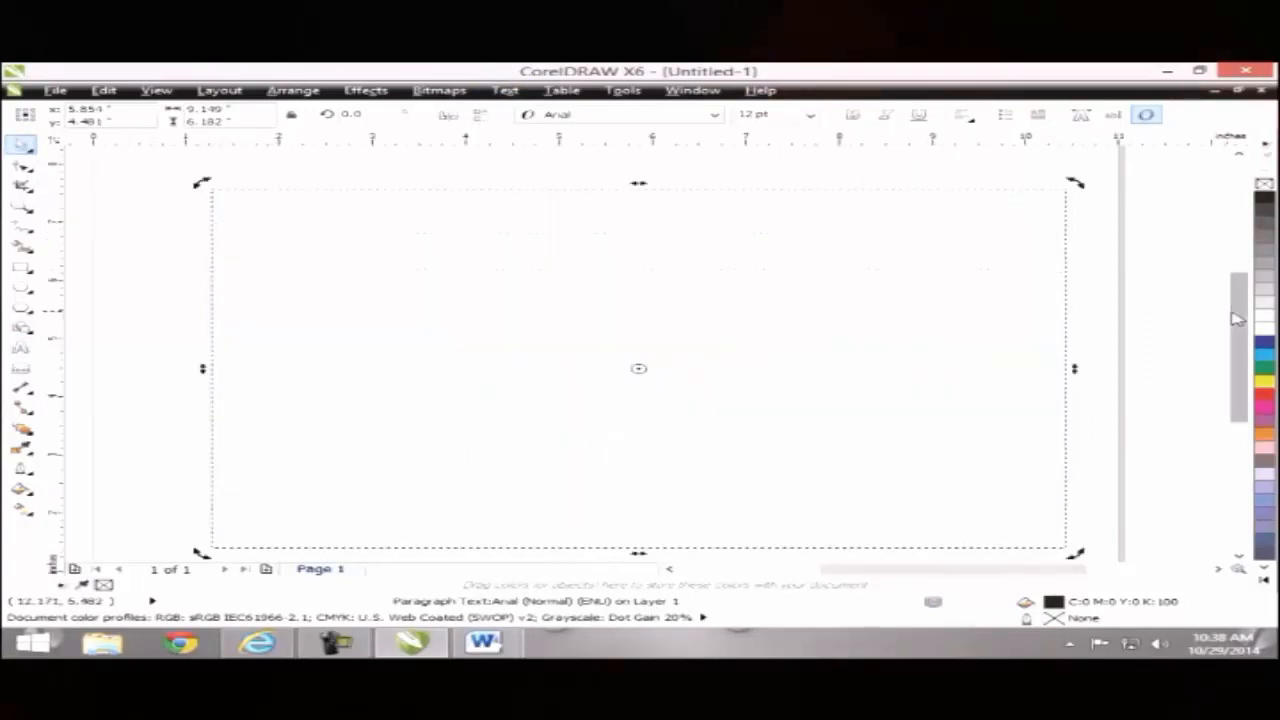
drag(1237, 319, 1237, 323)
click(877, 276)
double_click(309, 222)
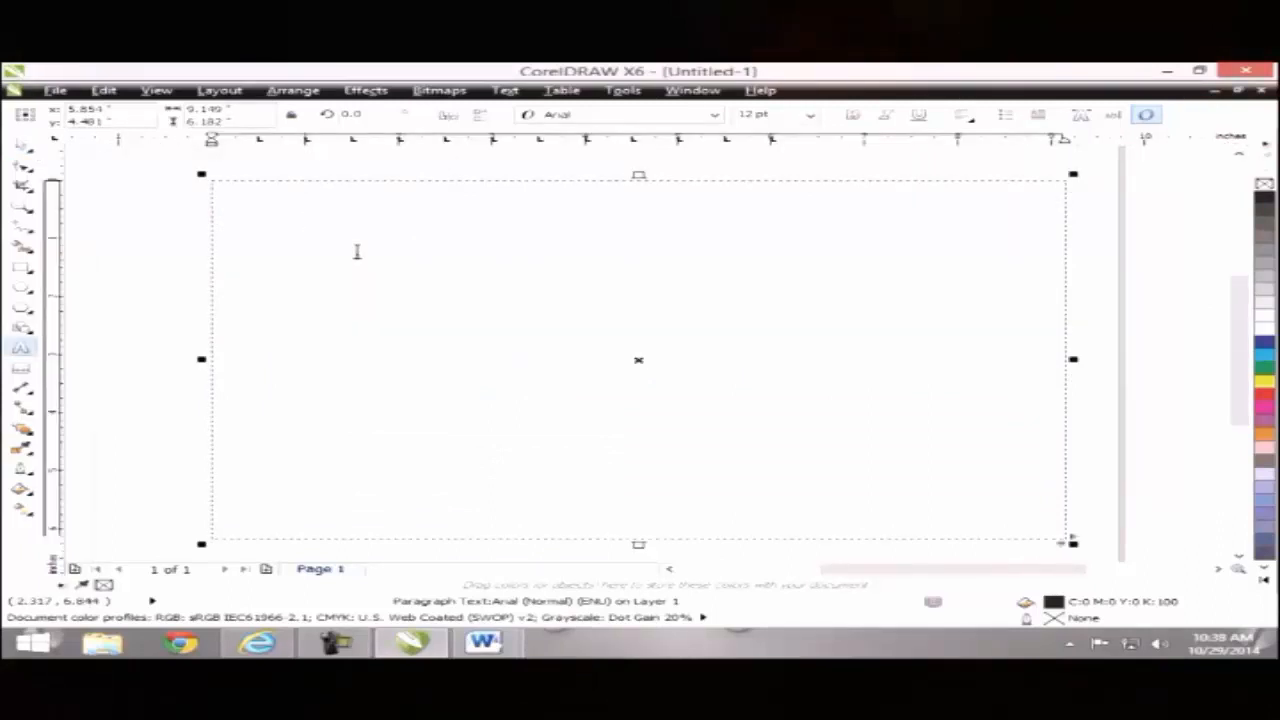
key(ctrl+v)
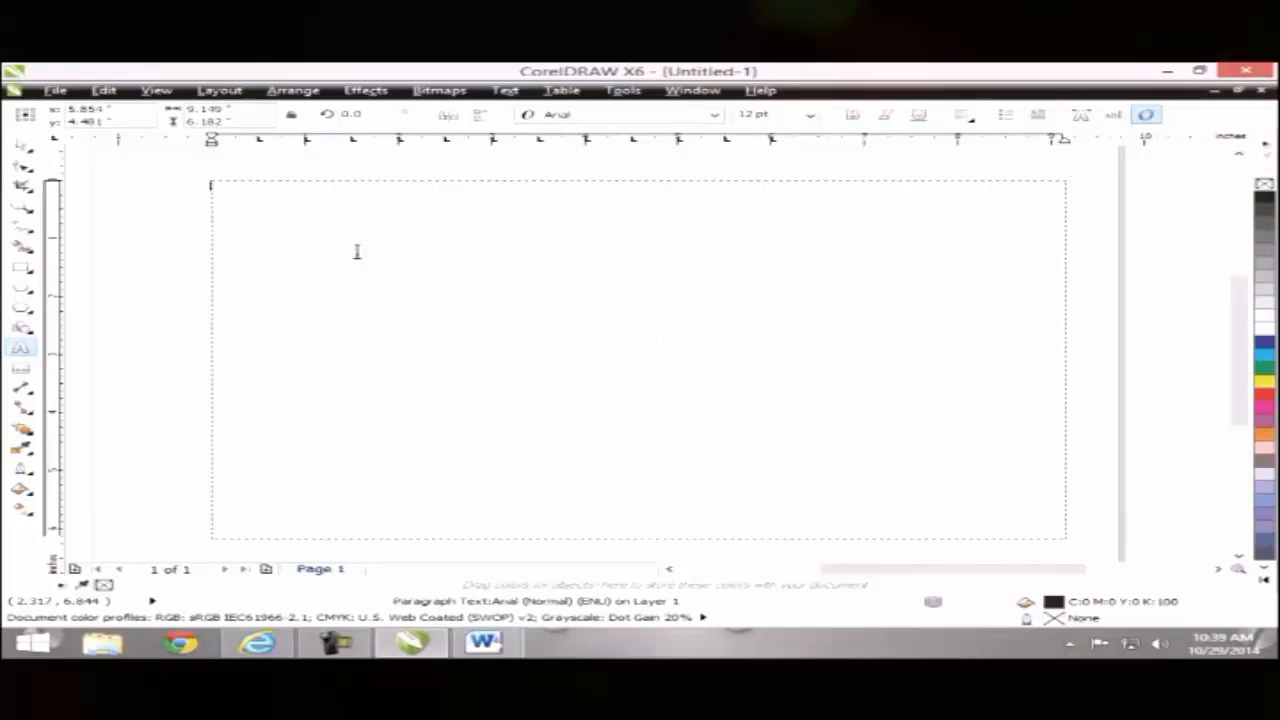
text(There Are Many Citi)
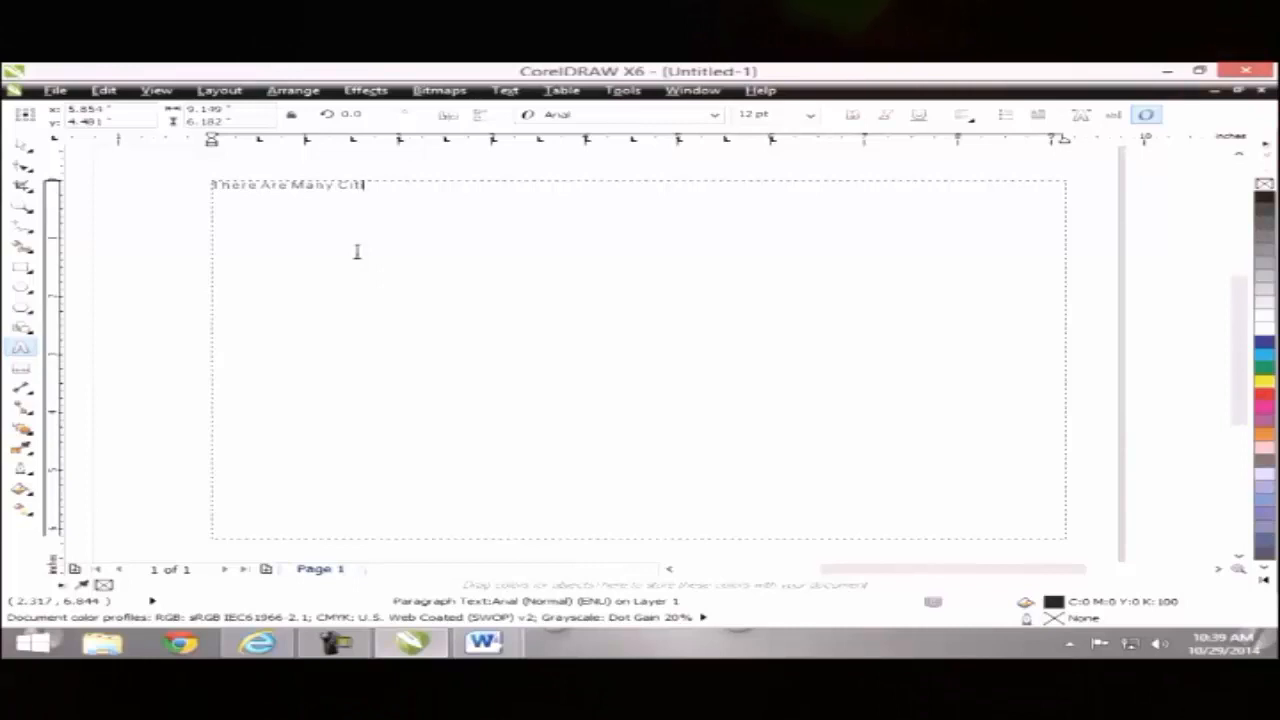
text(es in Pakista)
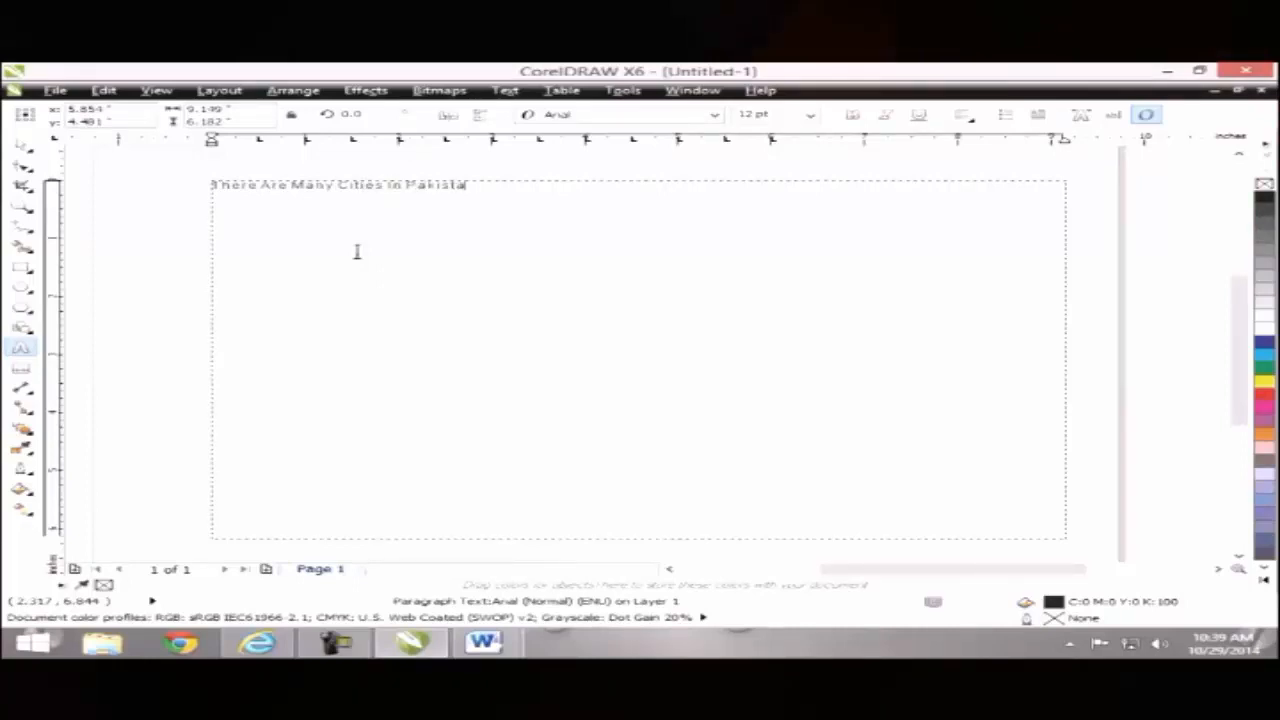
text(n)
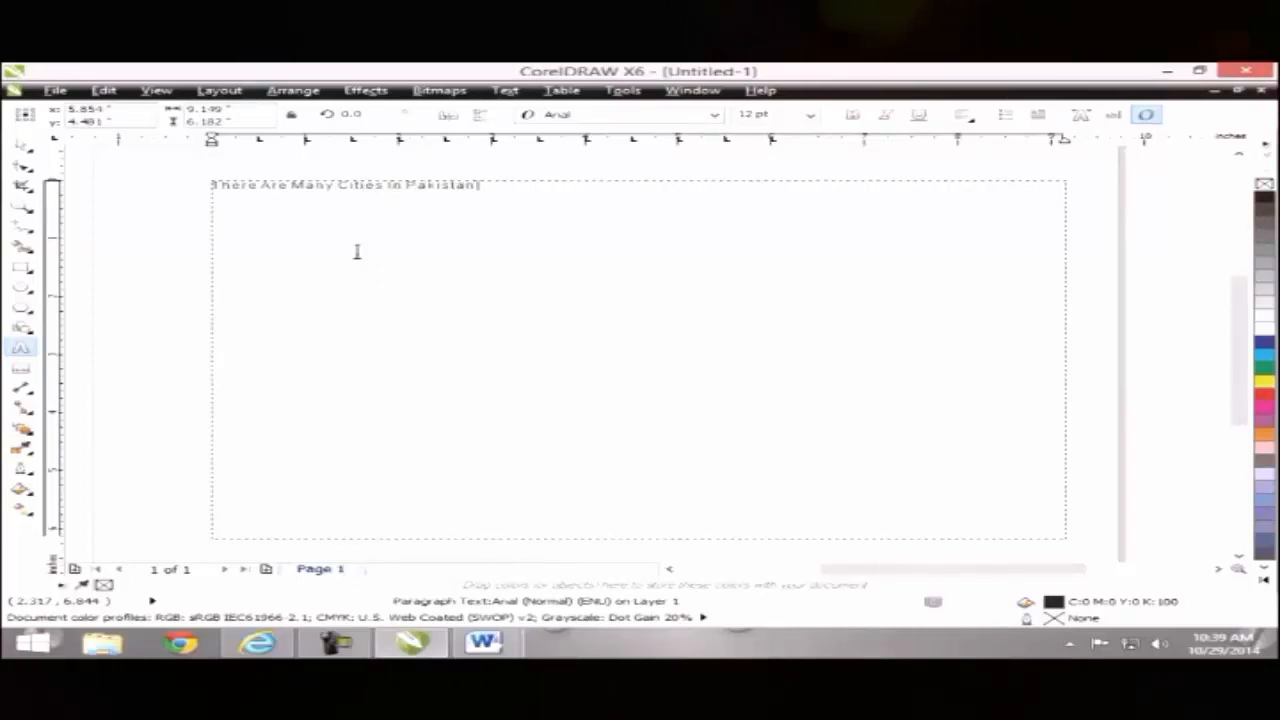
text( Like)
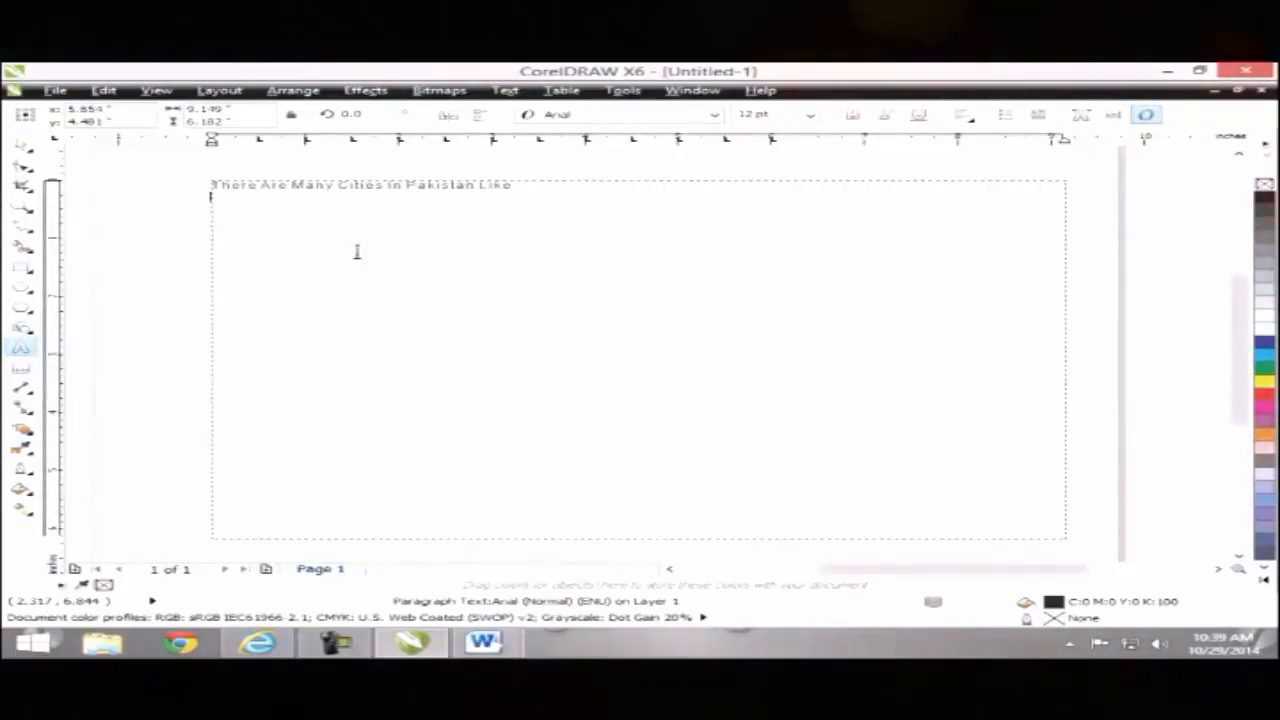
Step: Turn on bullets using the circled-dot Wingdings symbol
click(505, 92)
click(537, 161)
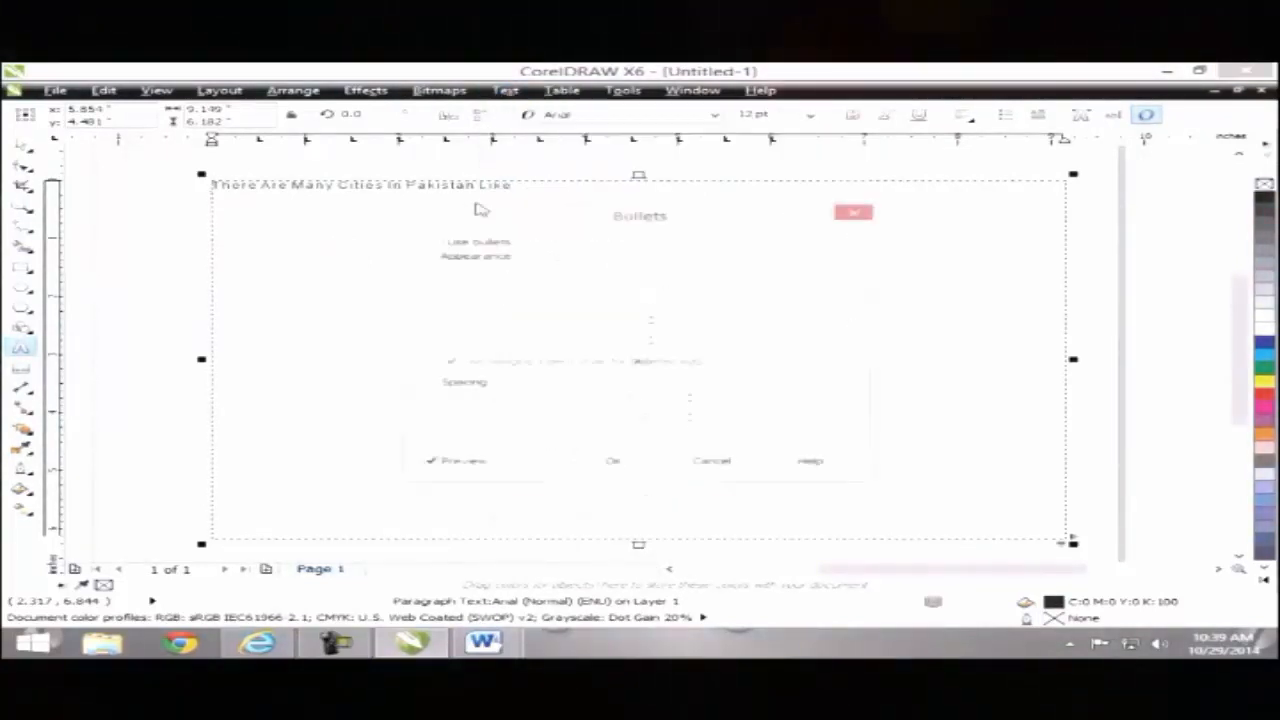
click(435, 244)
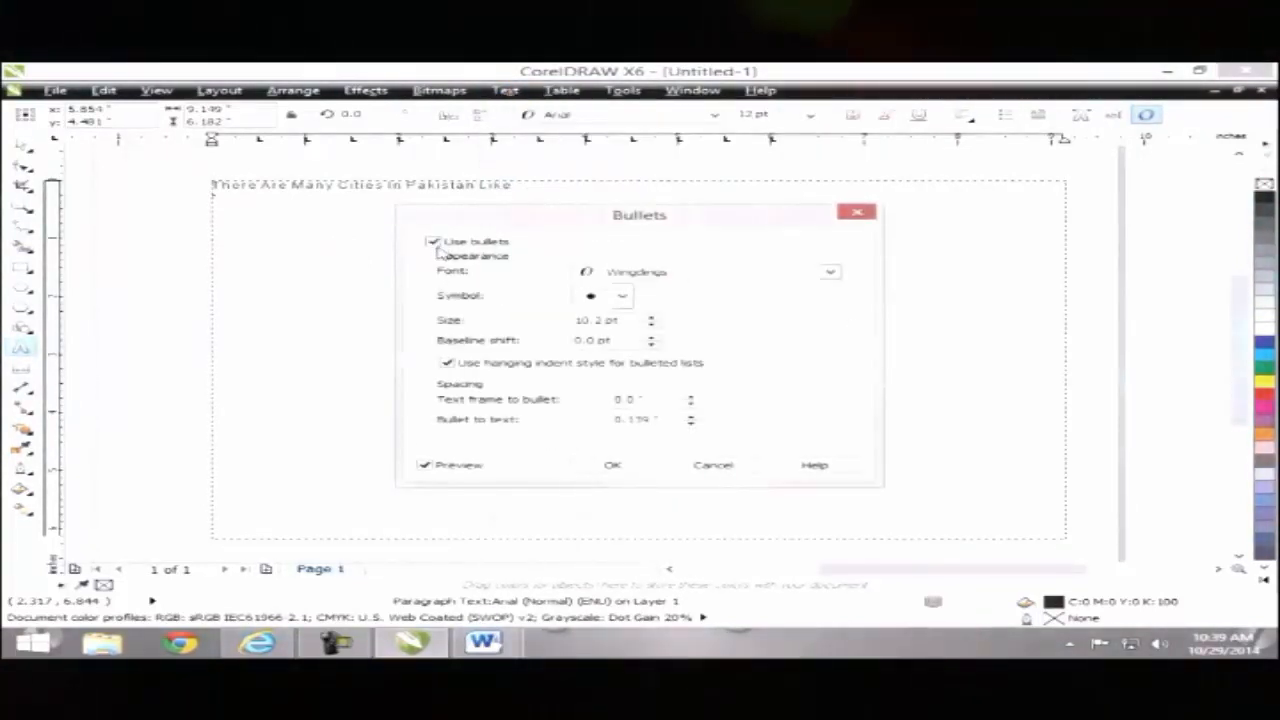
click(723, 270)
click(700, 288)
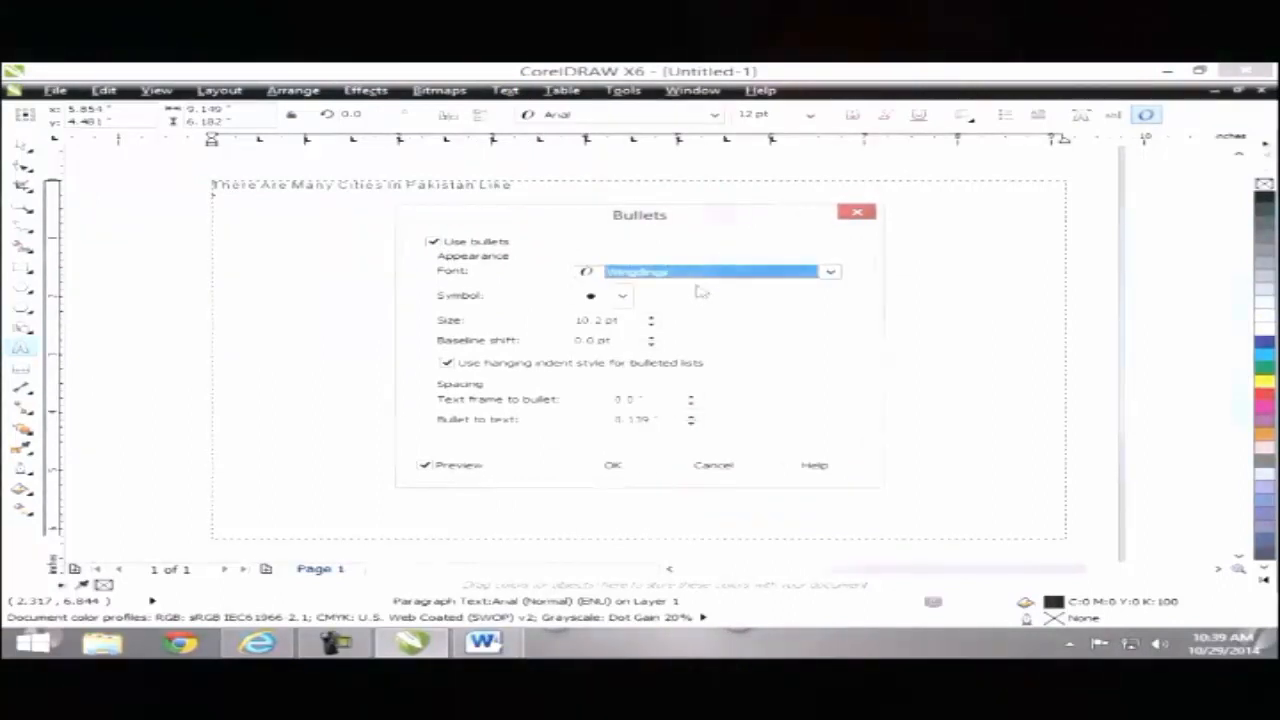
click(622, 296)
drag(768, 447, 757, 420)
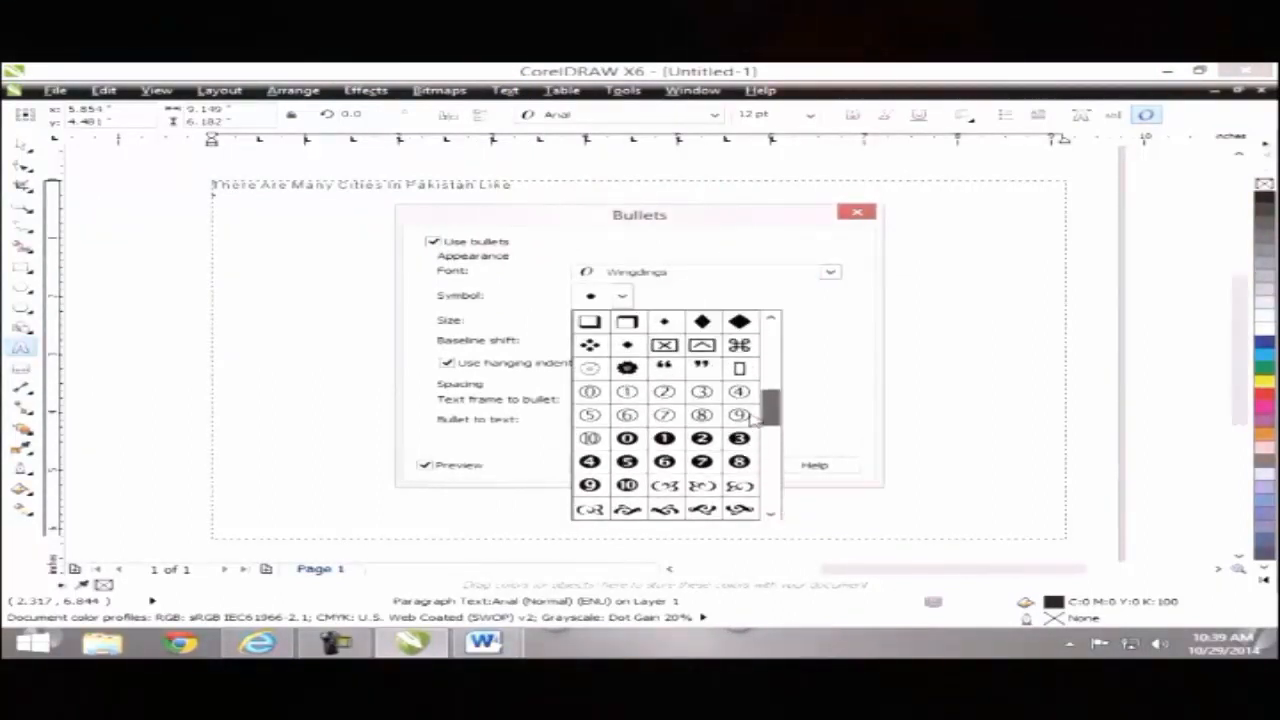
click(590, 369)
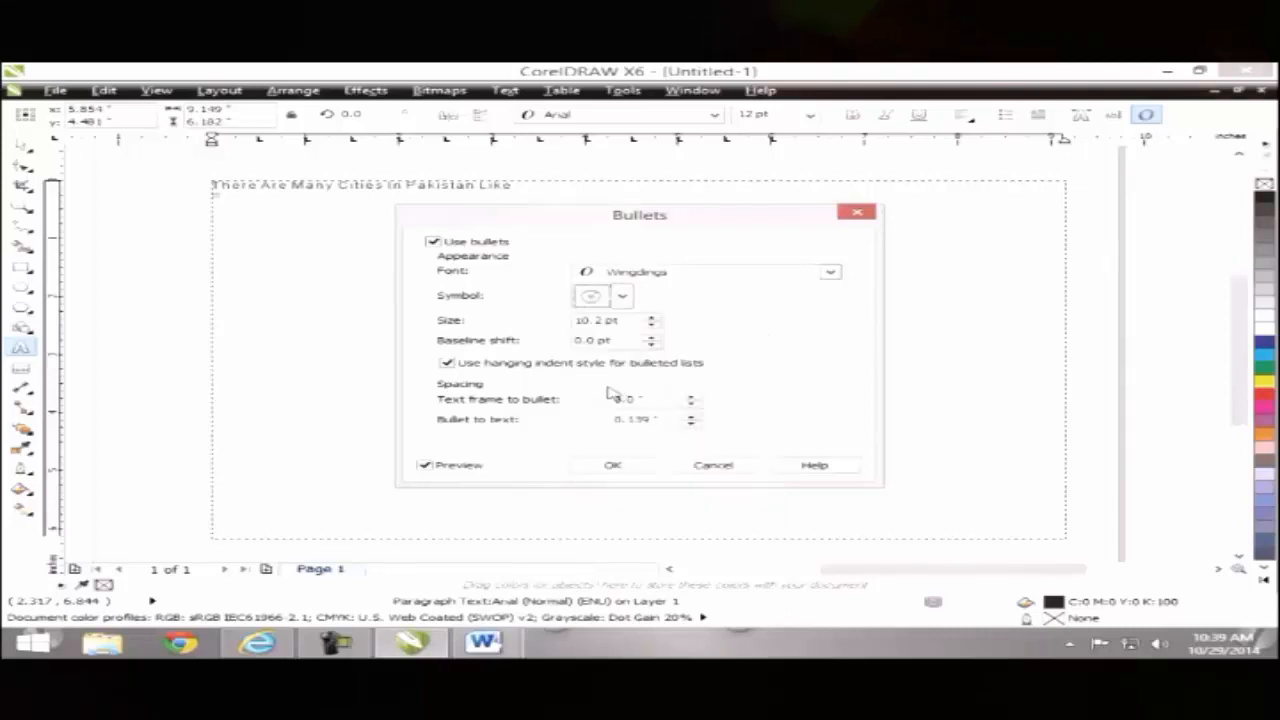
click(636, 472)
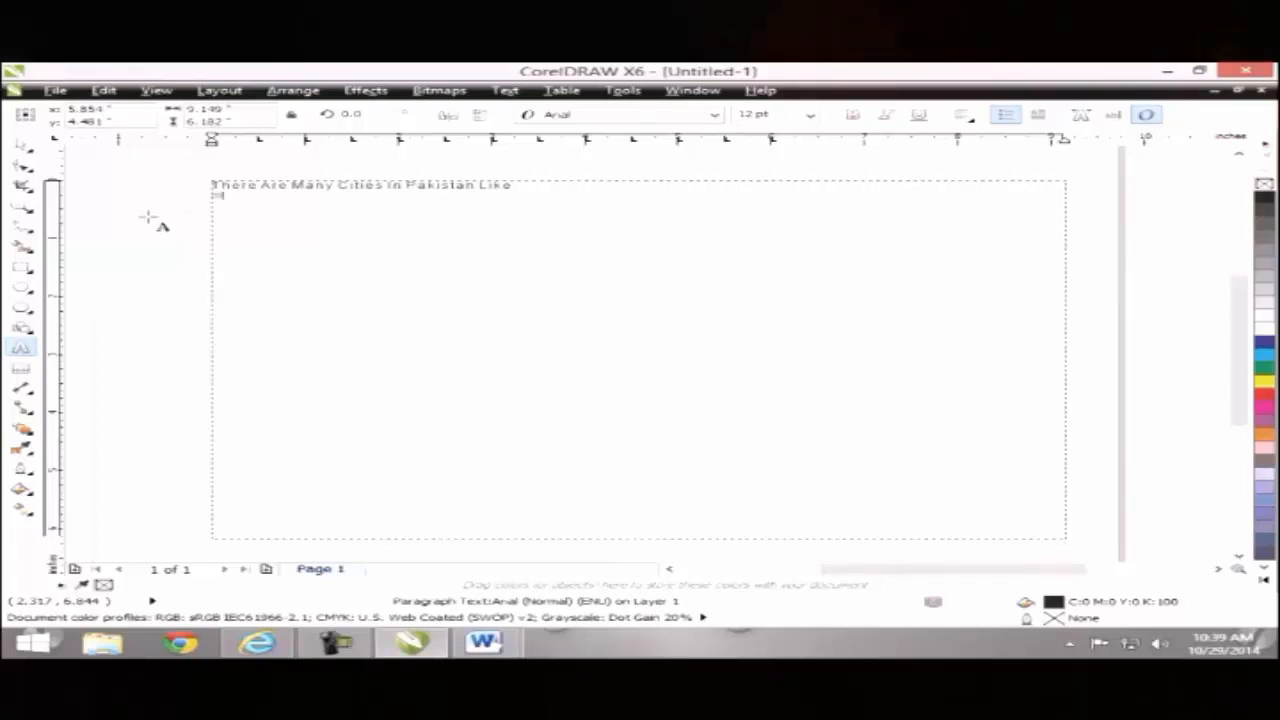
Step: Set the bullet size to 20 pt
click(505, 90)
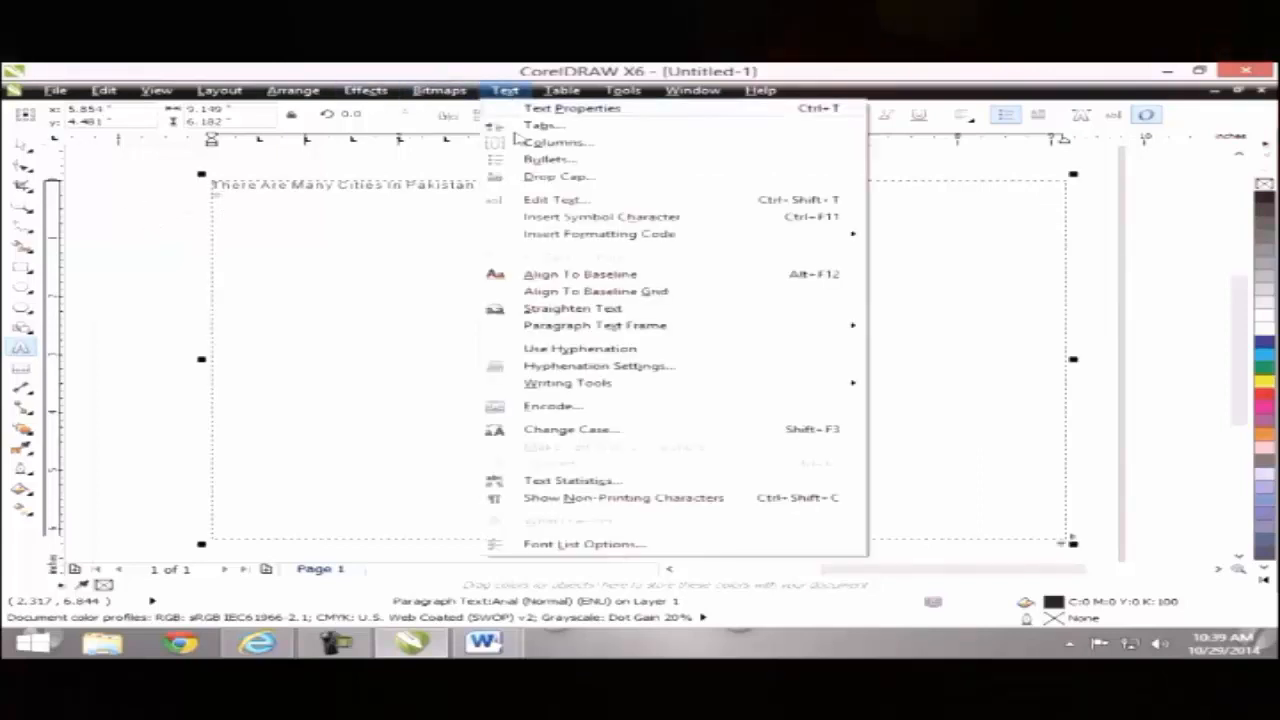
click(548, 143)
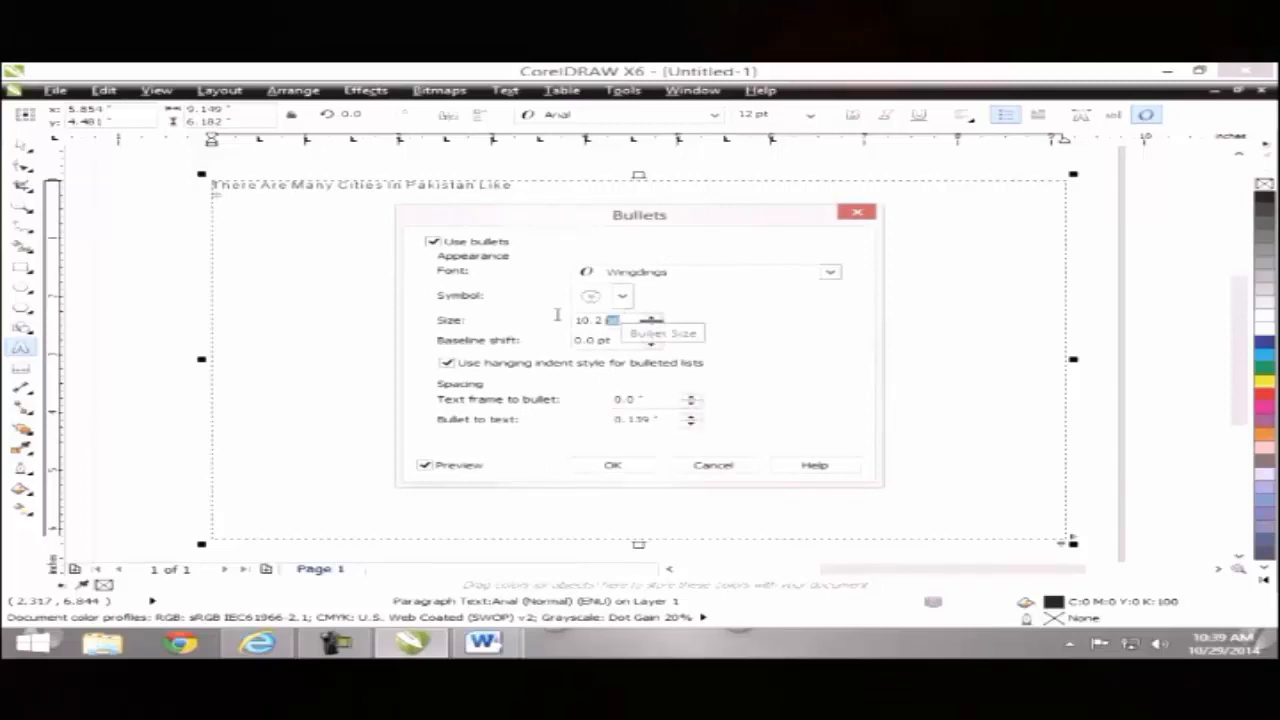
double_click(600, 320)
text(20)
key(Return)
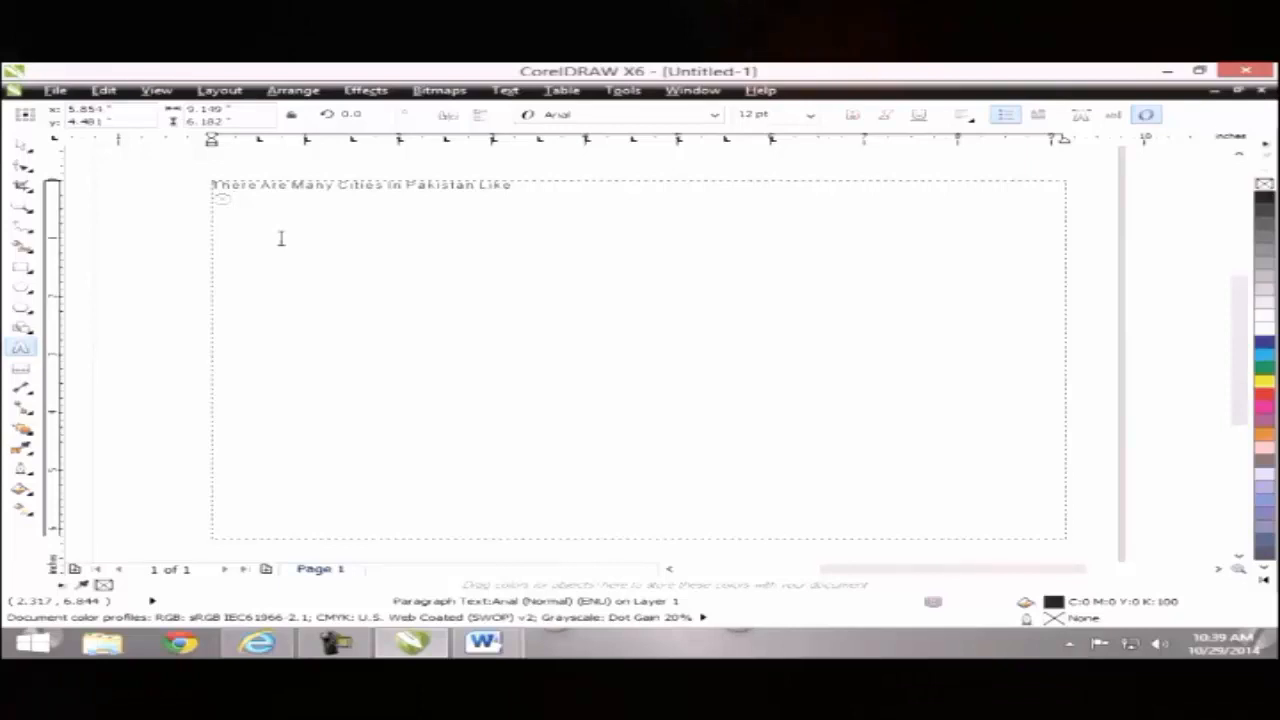
Step: Type bullet lines Faisalabad, Karachi, Lahore and Multan, removing the trailing empty bullet
text(Fasial)
key(BackSpace)
key(BackSpace)
key(BackSpace)
key(BackSpace)
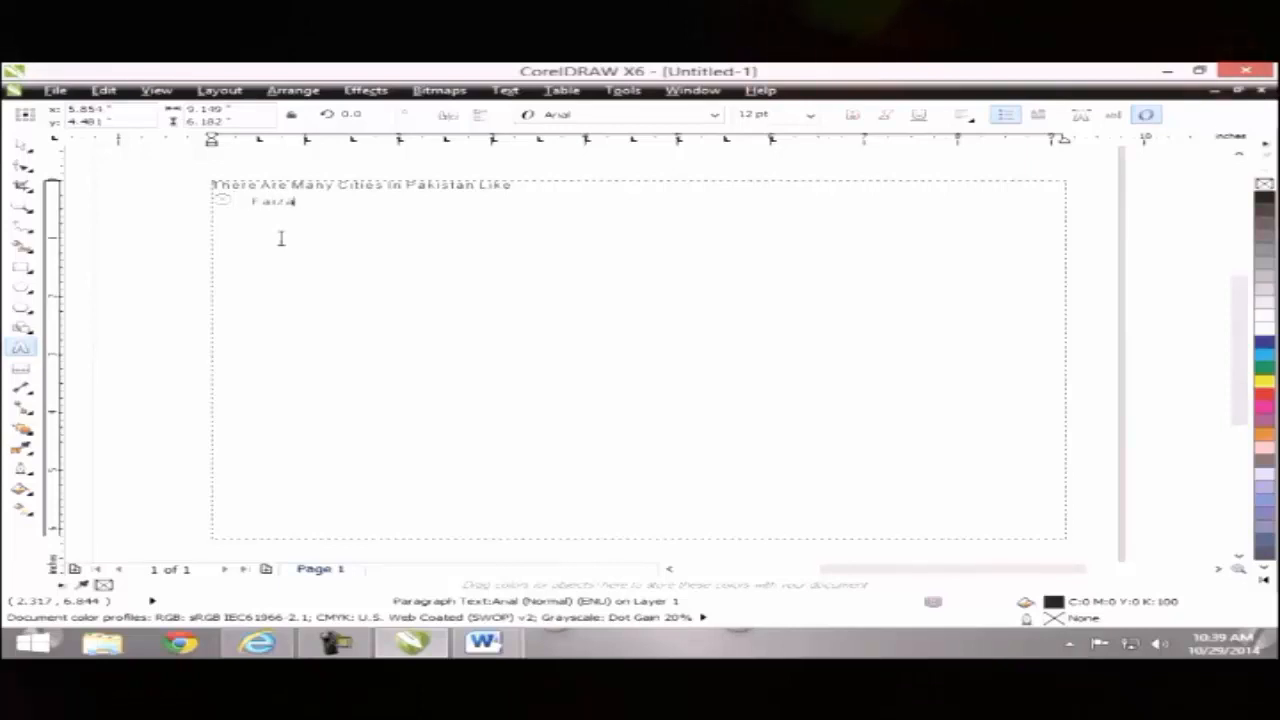
text(isalabad Kara)
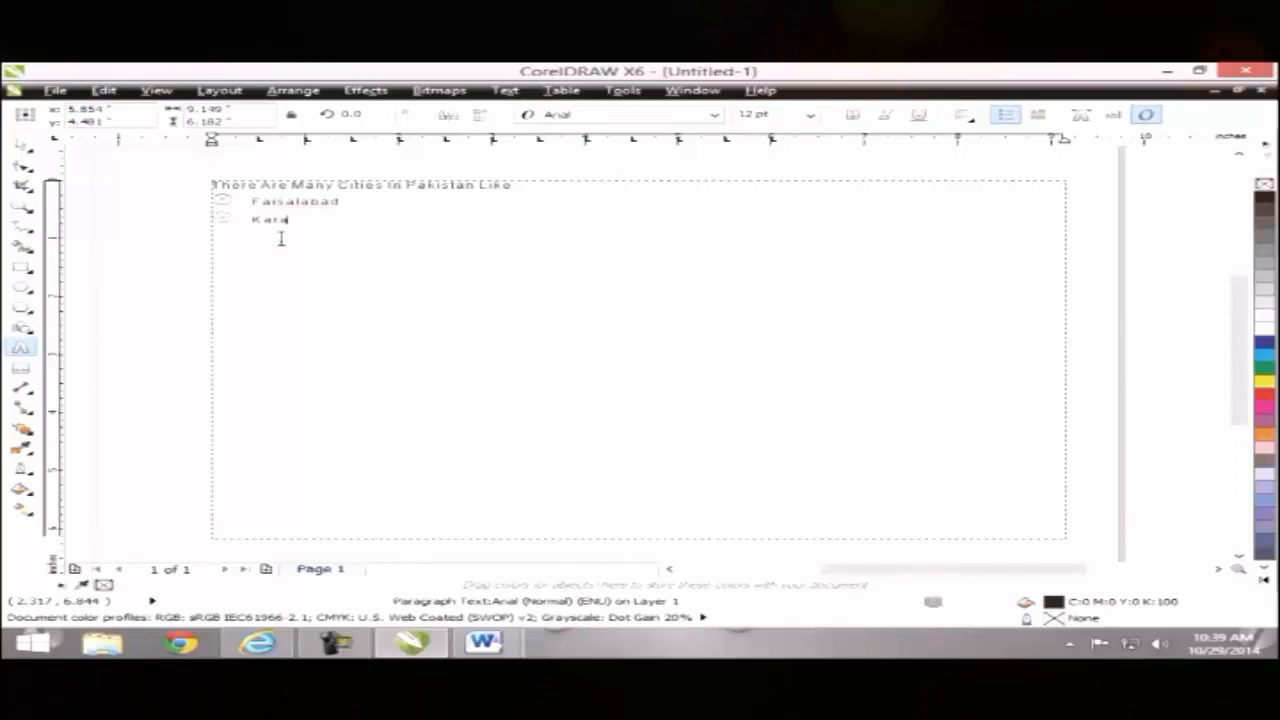
text(chi)
key(Return)
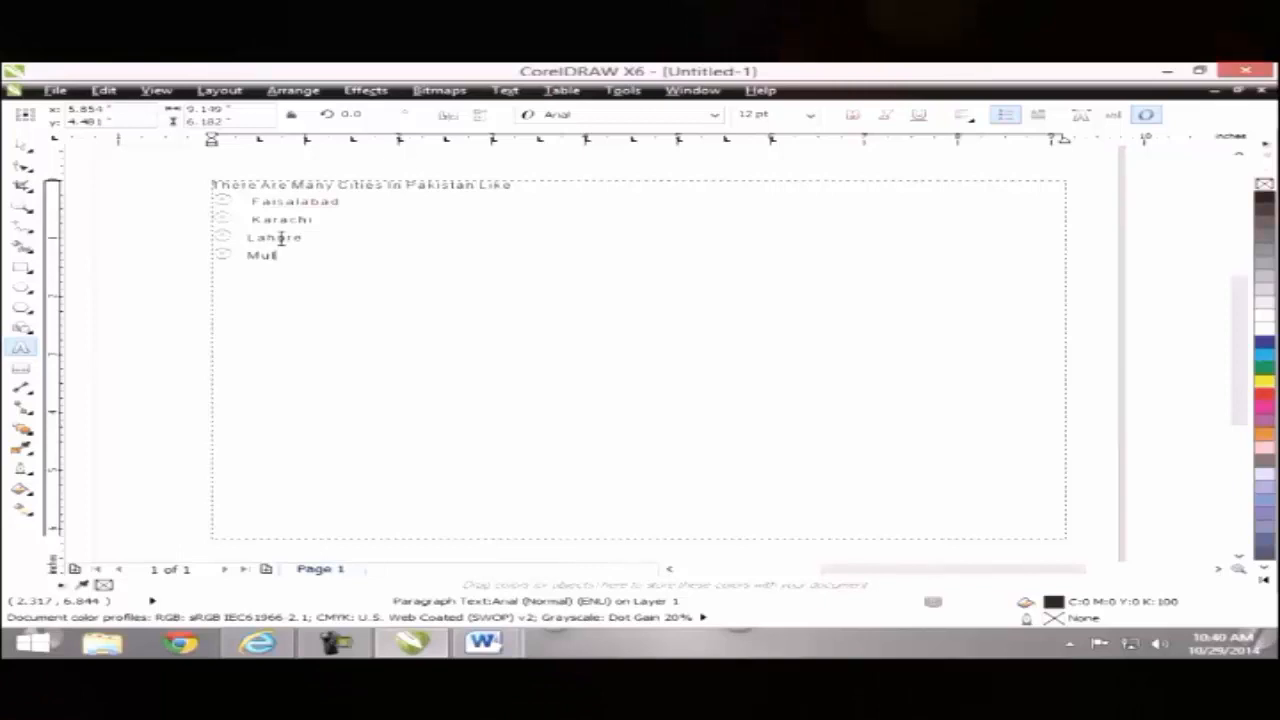
text(tan)
key(Return)
key(BackSpace)
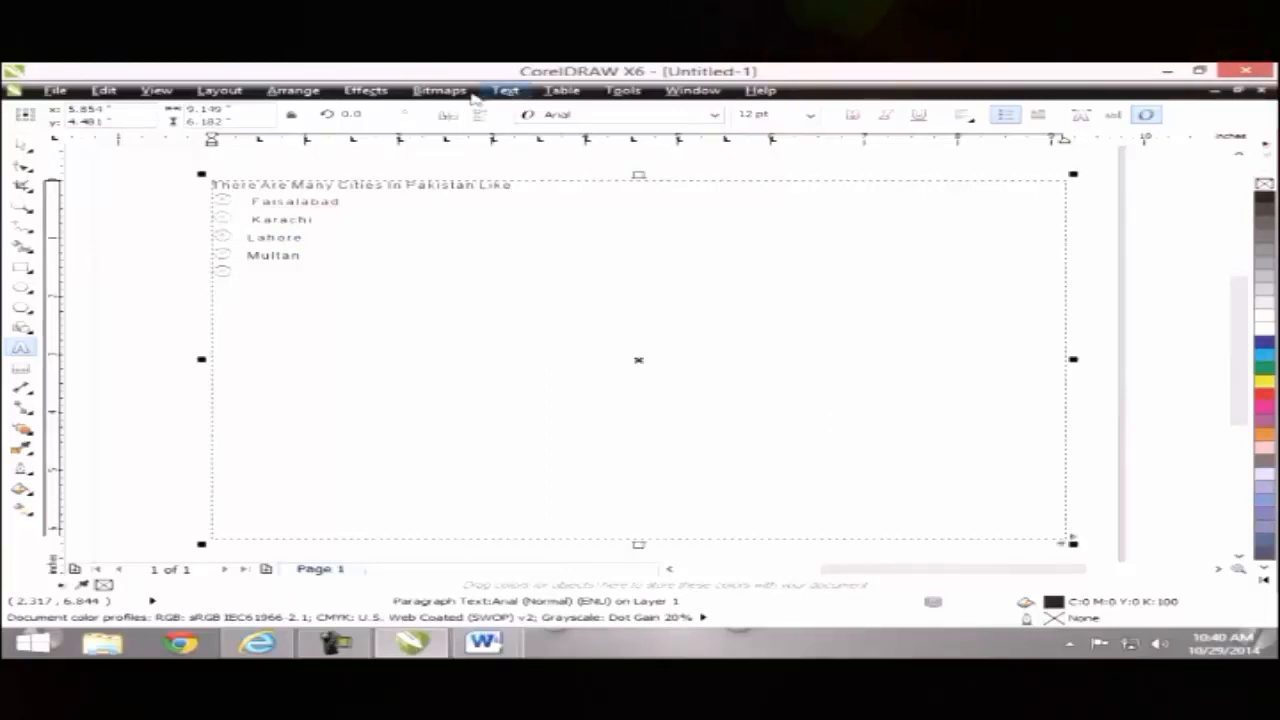
Step: Turn bullets off after Multan and paste the two 'On the Insert tab' sample paragraphs
click(505, 91)
click(549, 159)
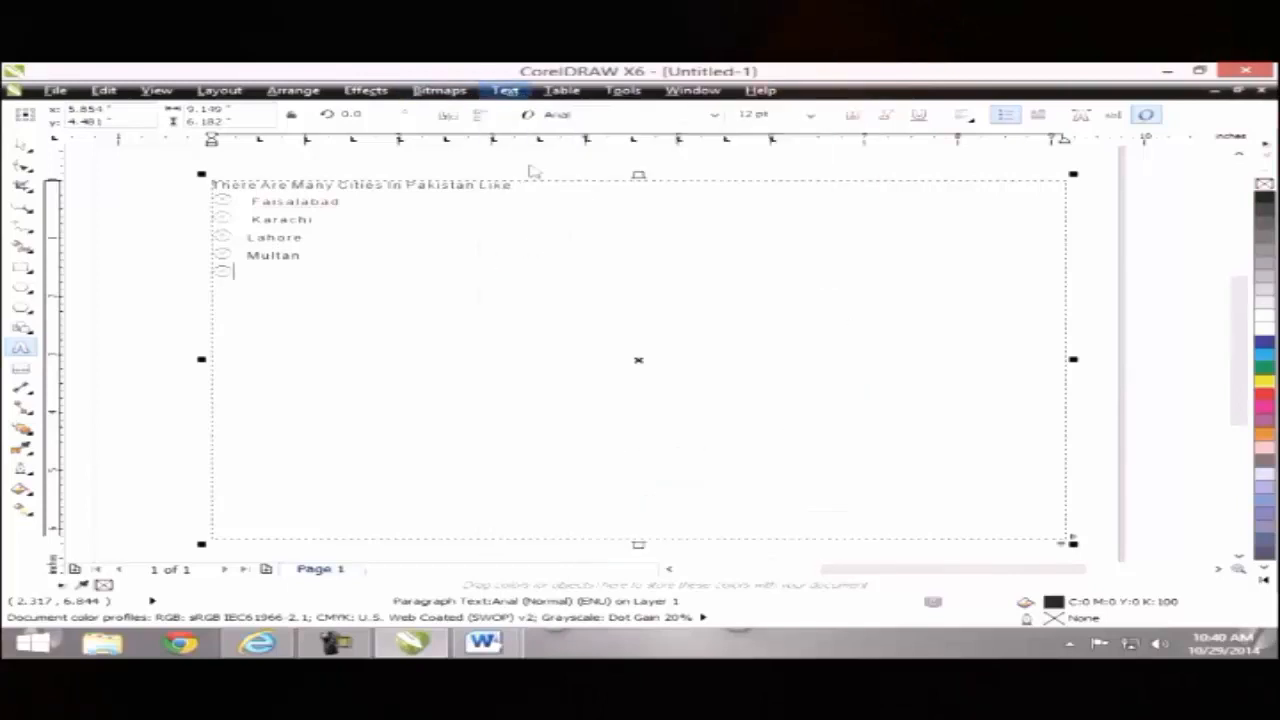
click(457, 243)
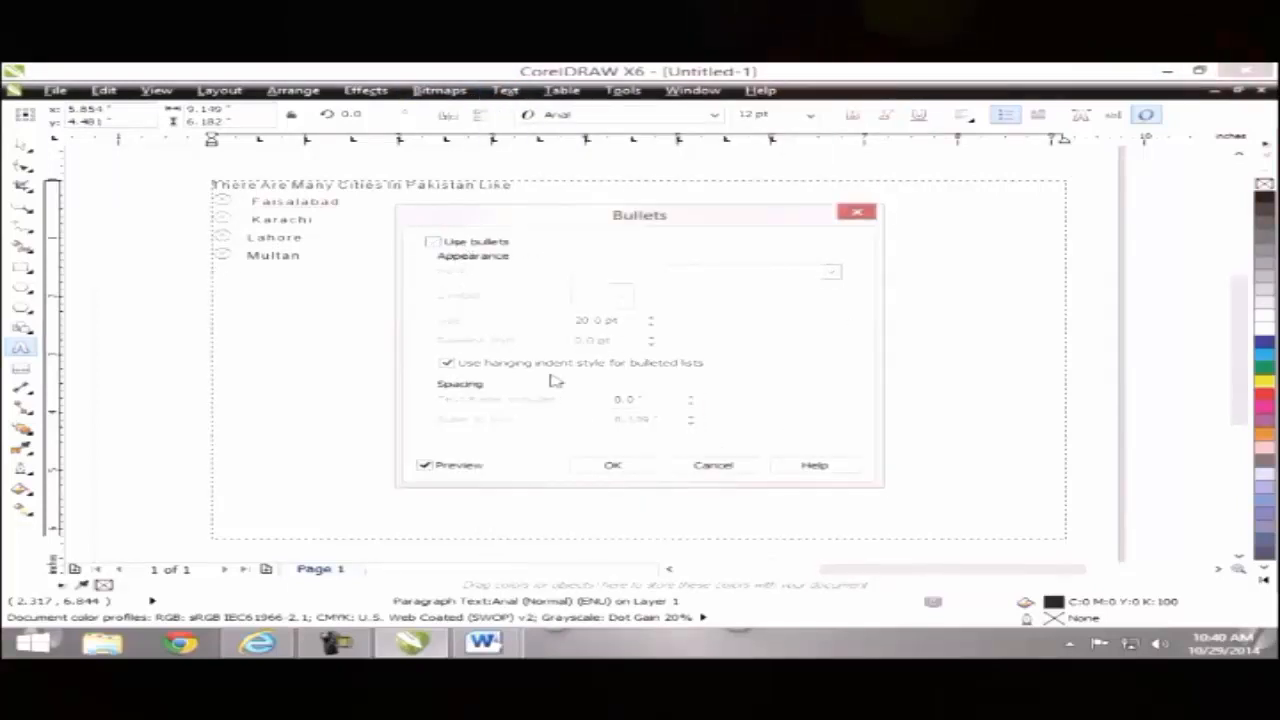
click(605, 465)
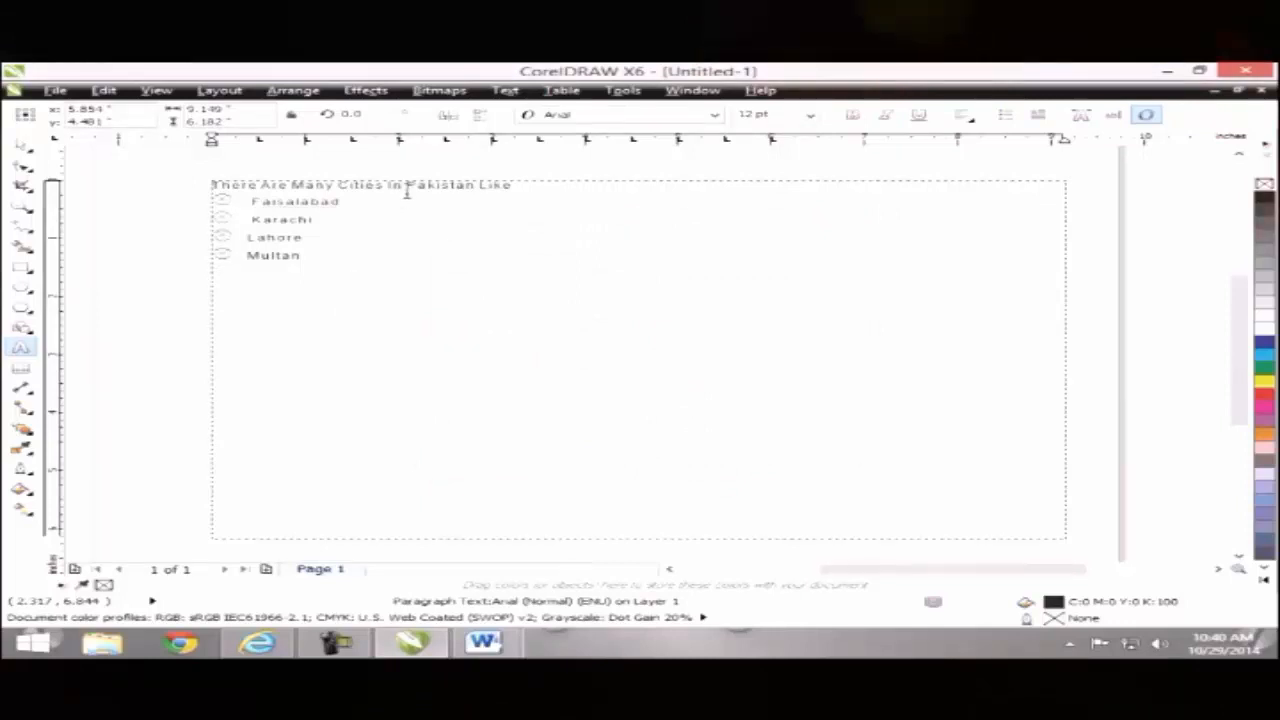
click(505, 90)
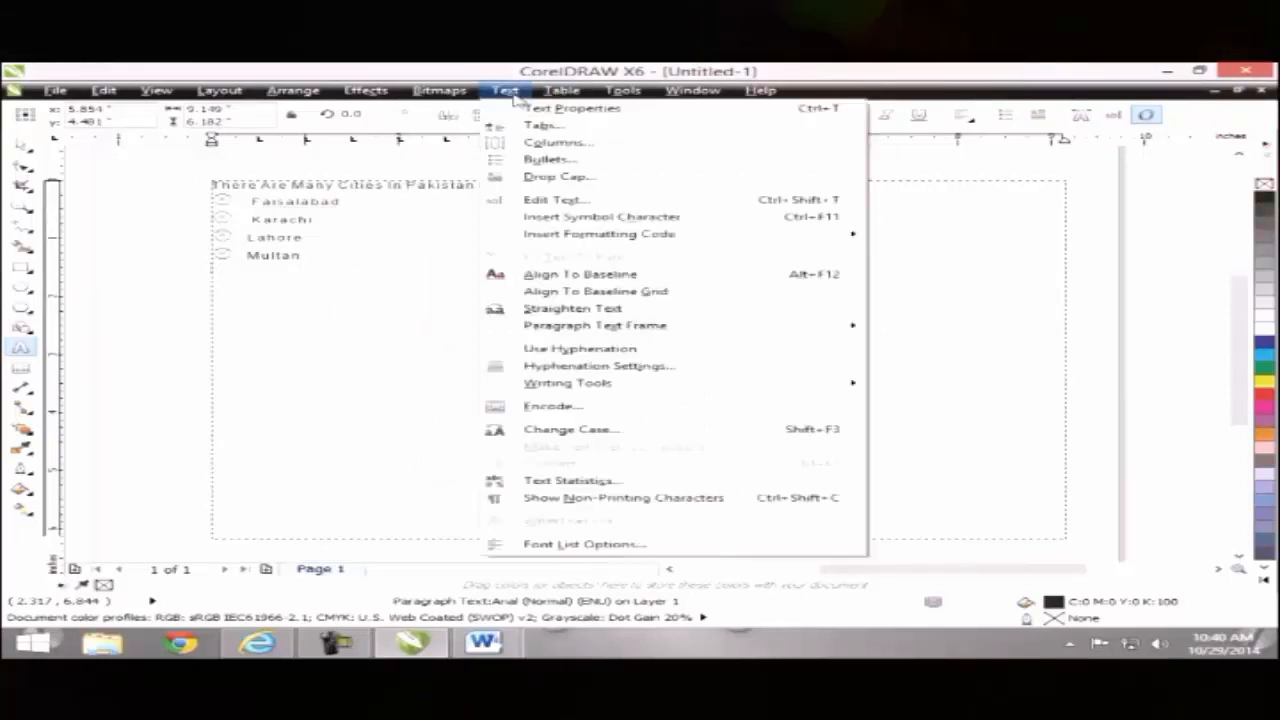
click(547, 159)
click(616, 467)
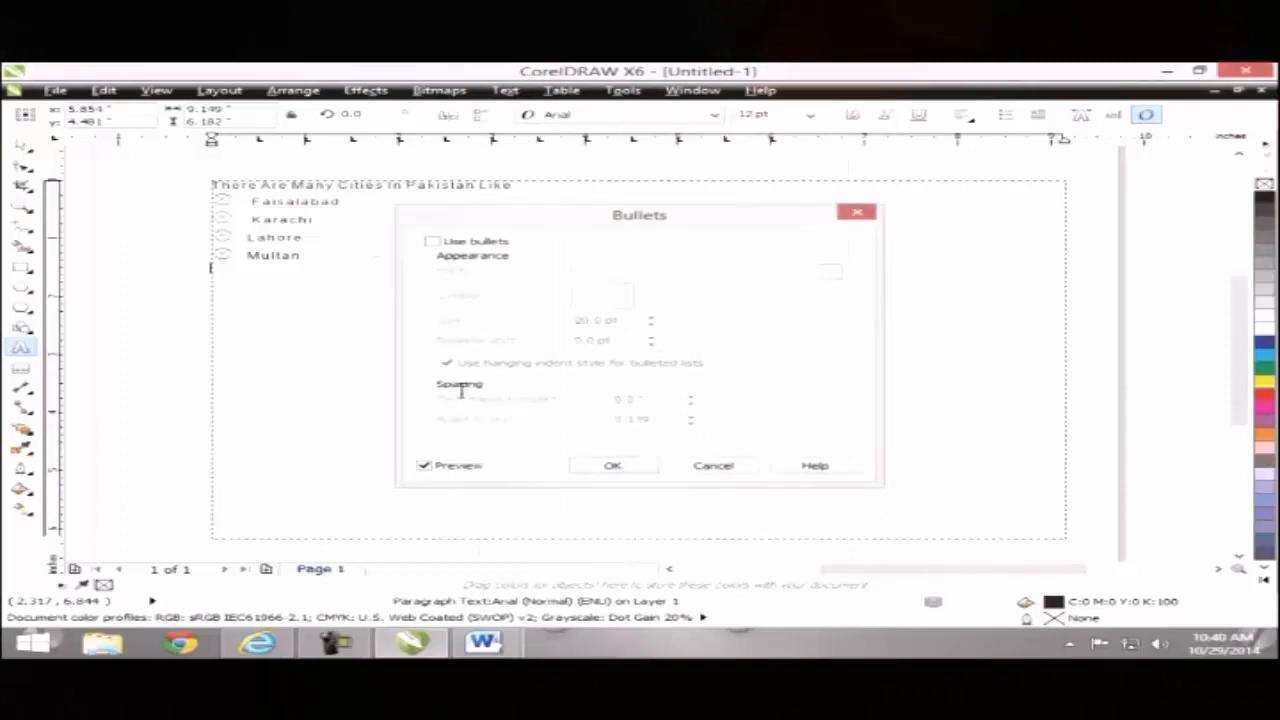
key(ctrl+v)
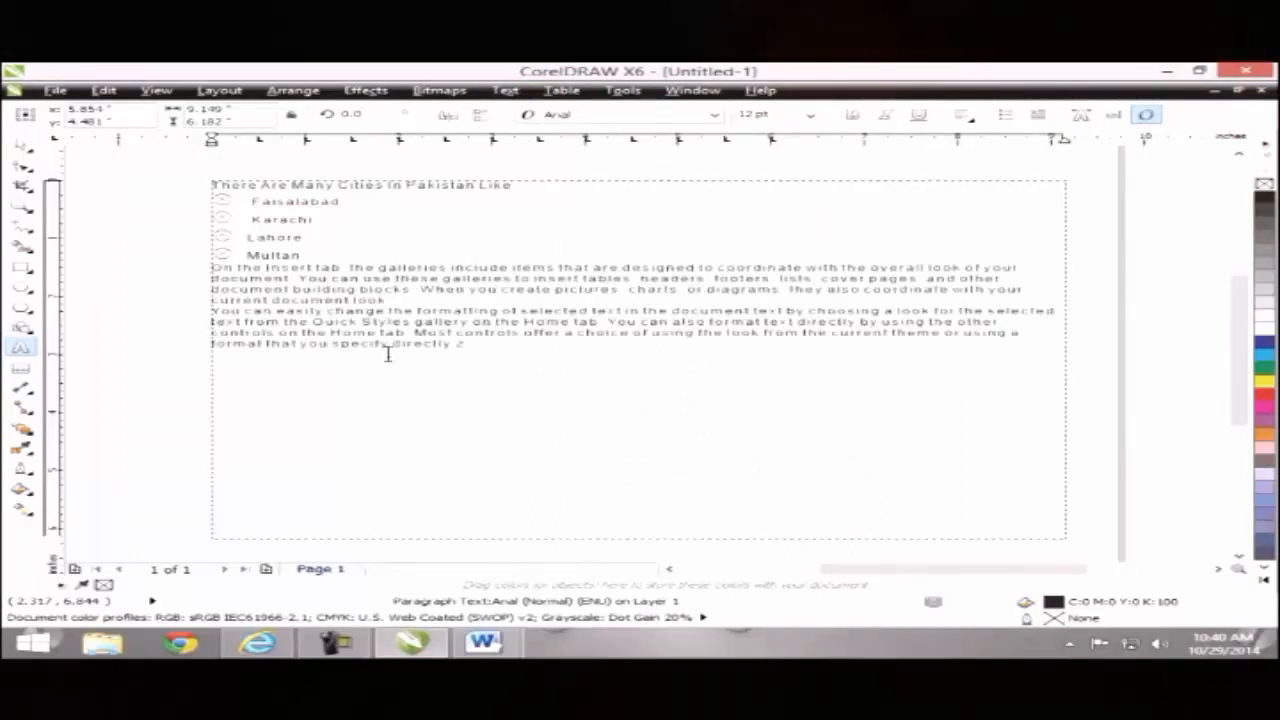
Step: Replace the frame's contents with only the two pasted sample paragraphs
click(505, 90)
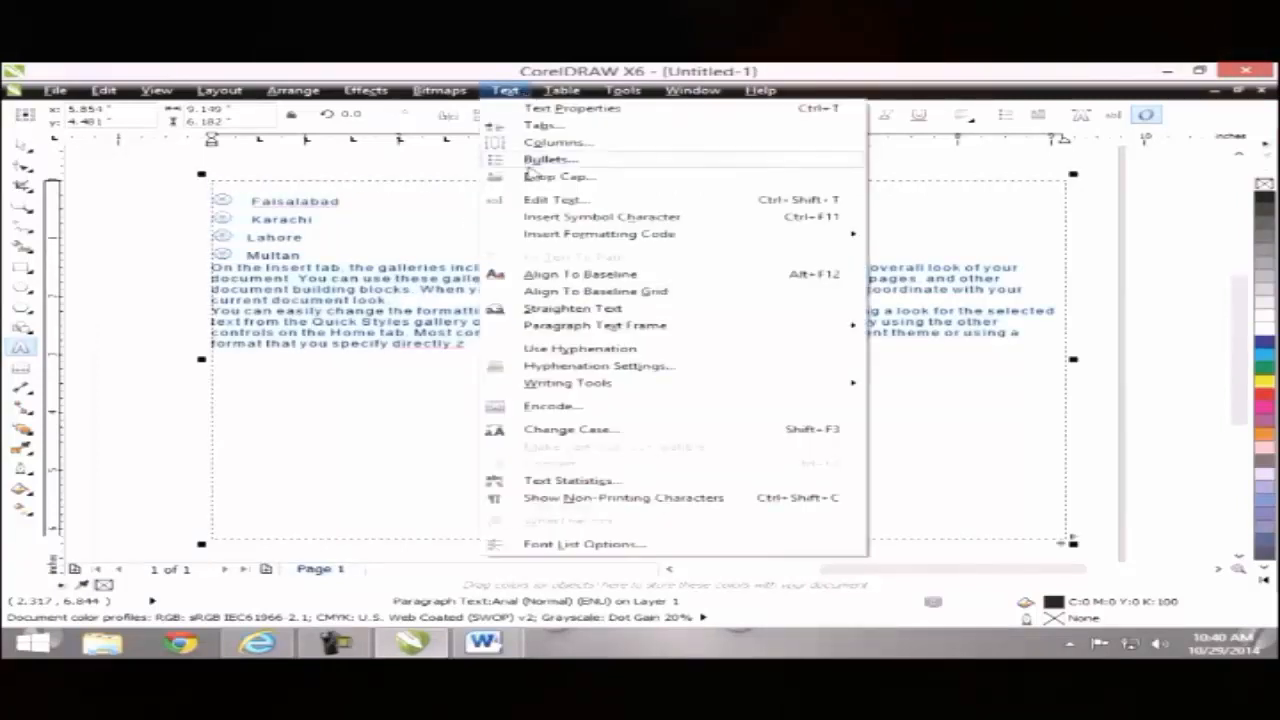
click(389, 200)
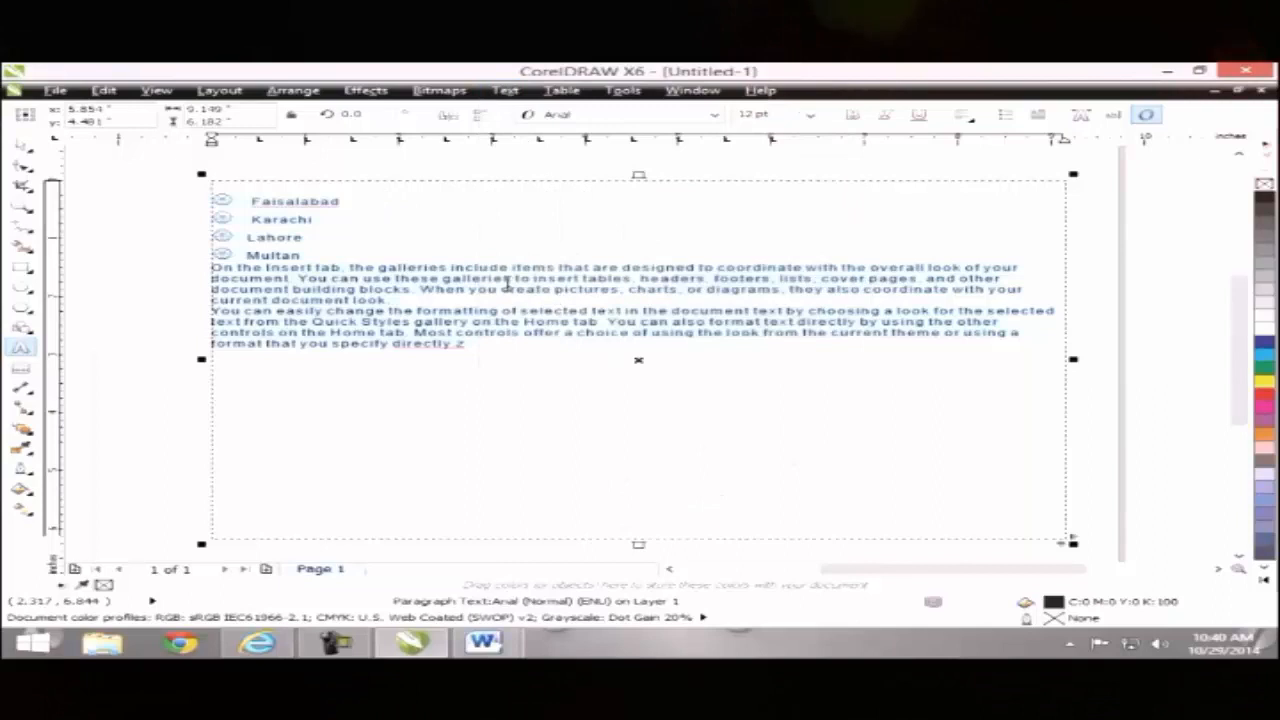
key(Delete)
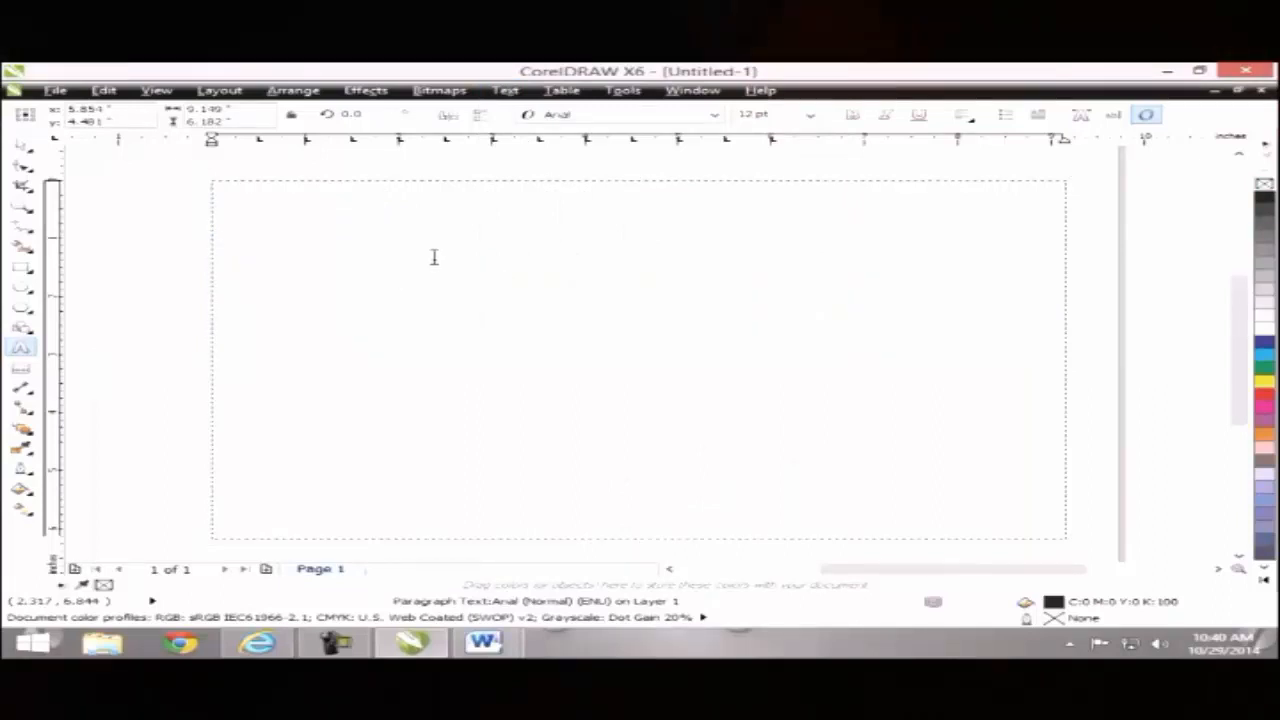
key(ctrl+v)
key(BackSpace)
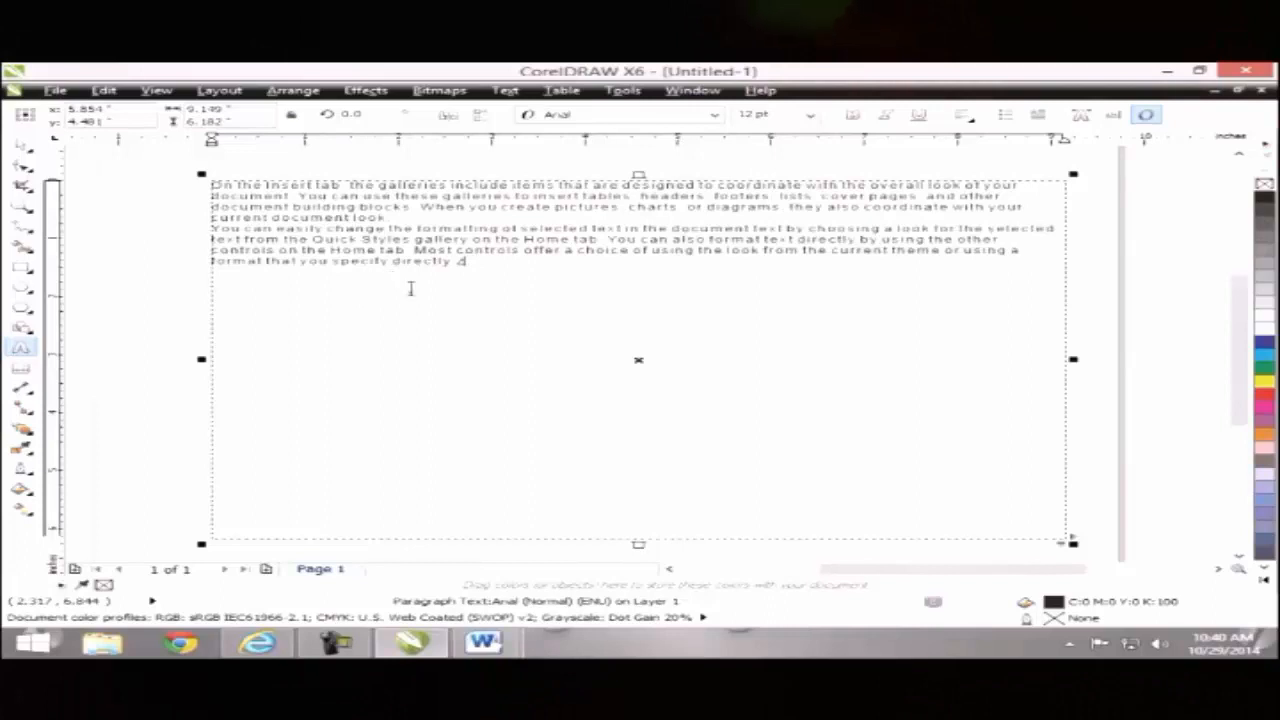
Step: Delete the trailing word 'directly.' so the text ends with 'specify', then select all text
click(459, 271)
key(Escape)
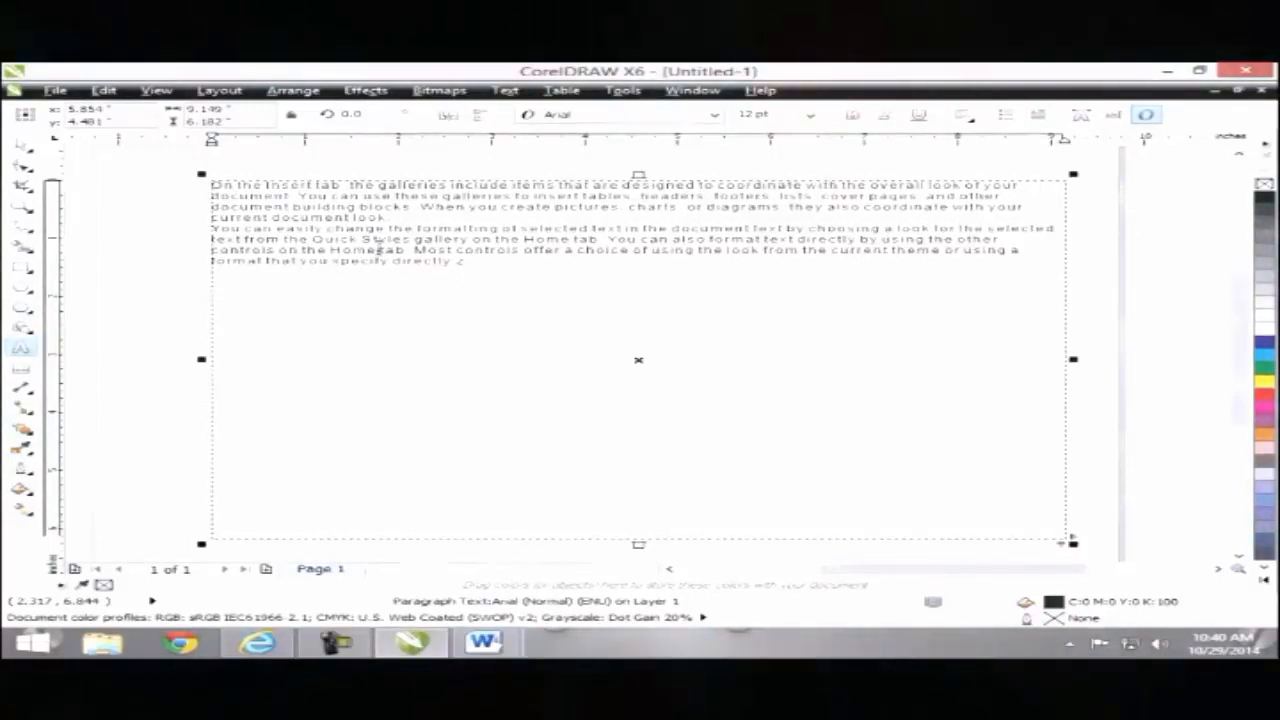
click(460, 262)
key(BackSpace)
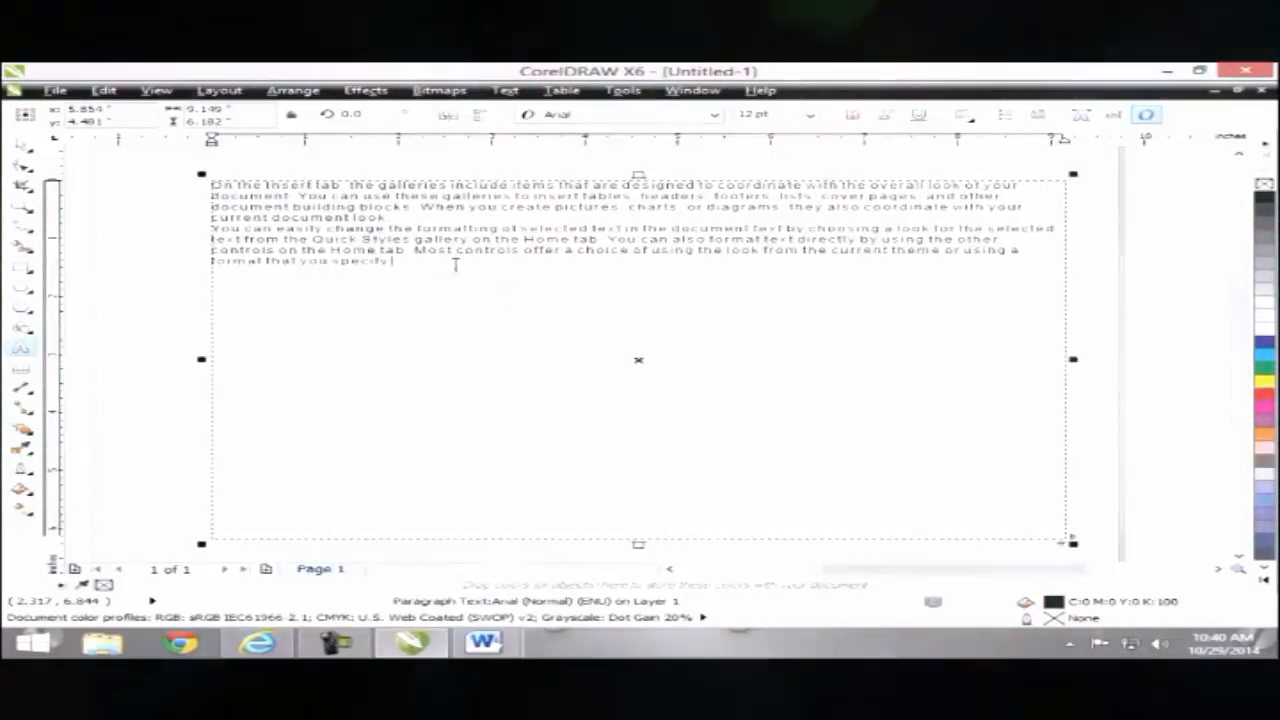
click(213, 186)
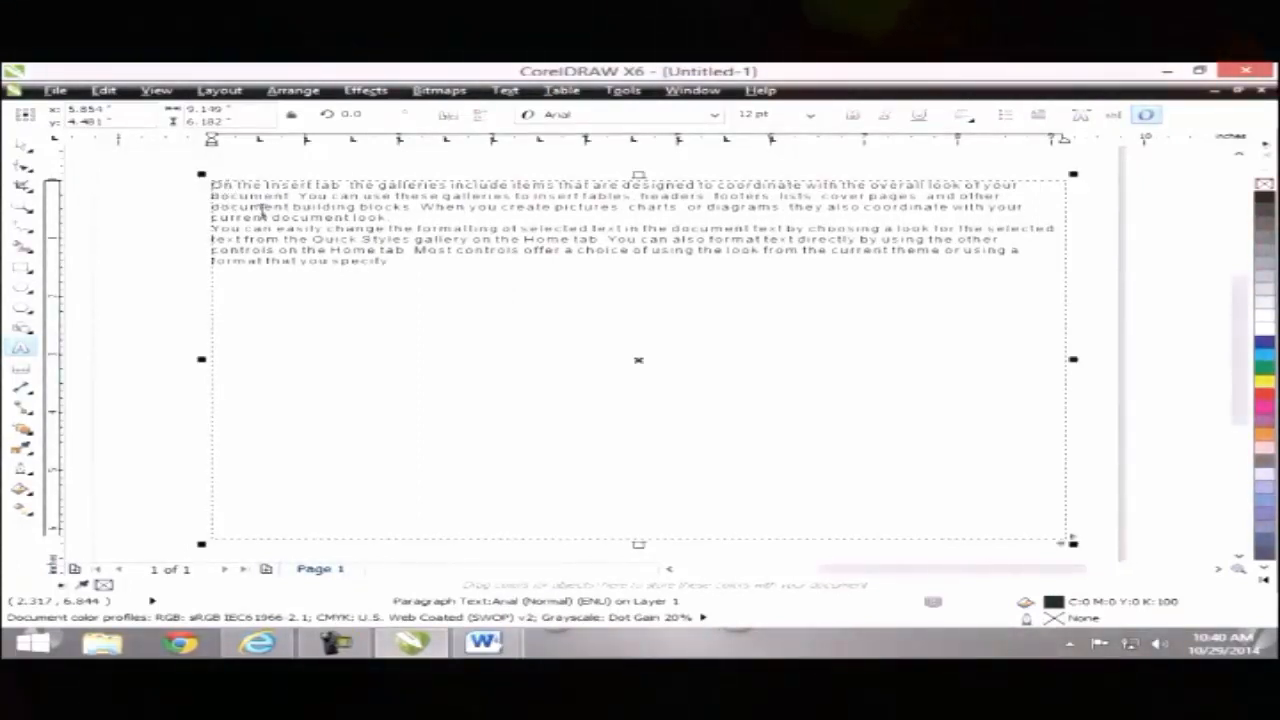
click(395, 262)
click(296, 199)
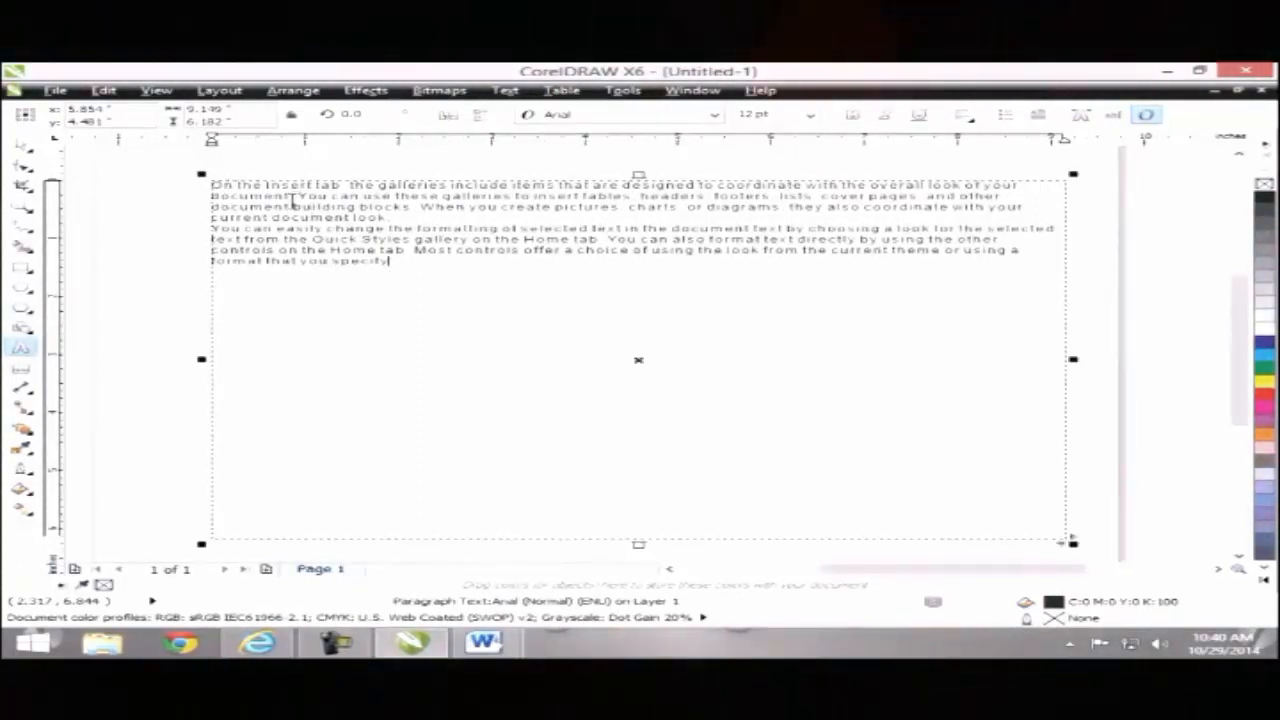
key(ctrl+a)
click(505, 90)
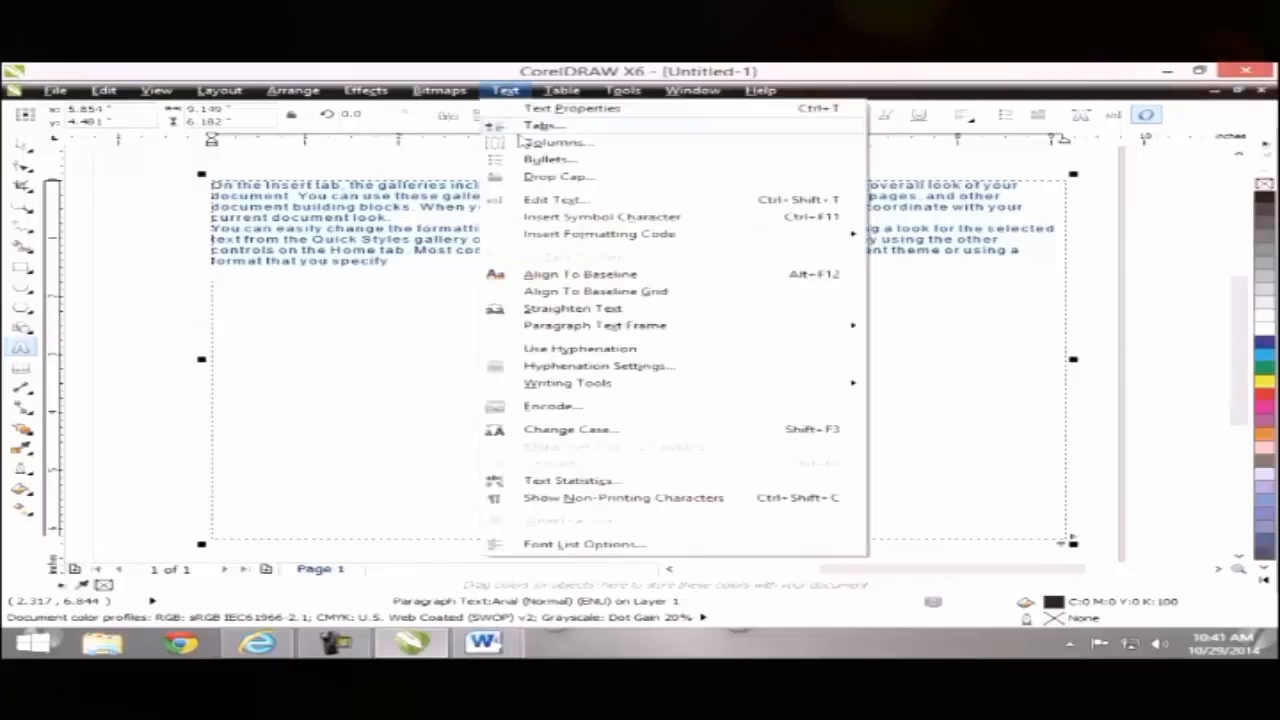
Step: Preview a drop cap on both paragraphs, discard it, and select only the first paragraph
click(532, 177)
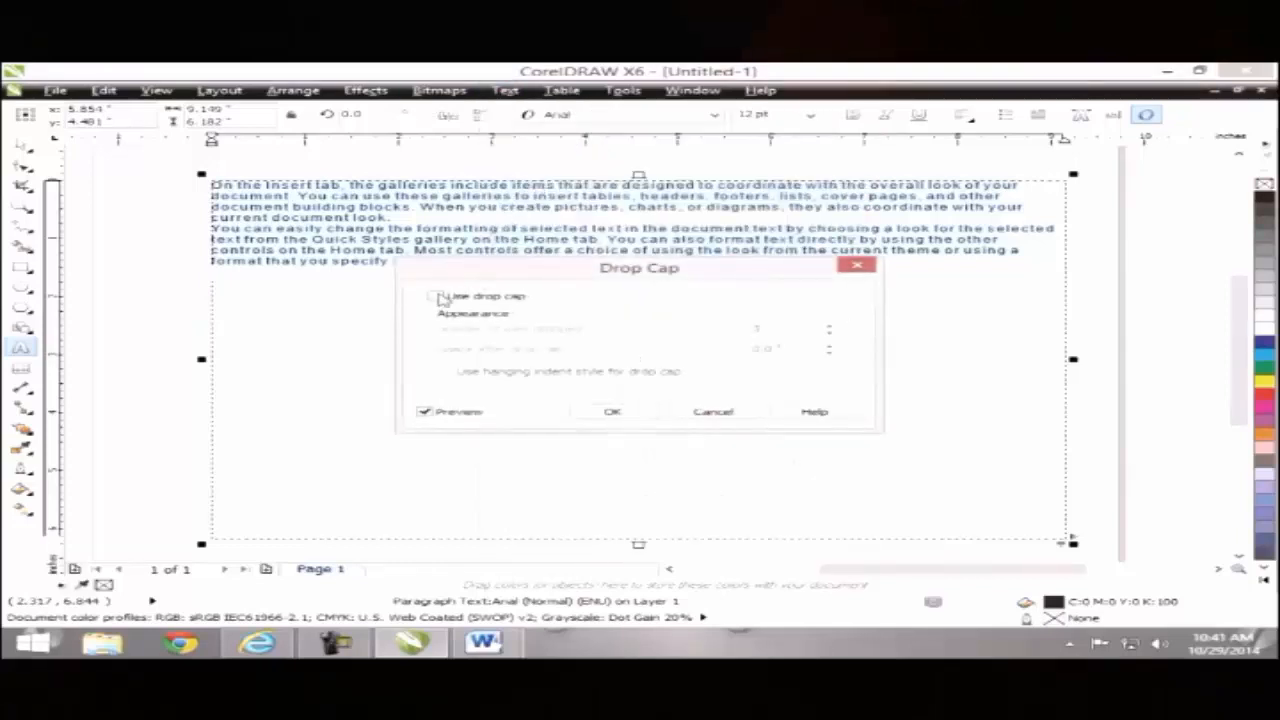
click(437, 297)
drag(482, 273, 416, 304)
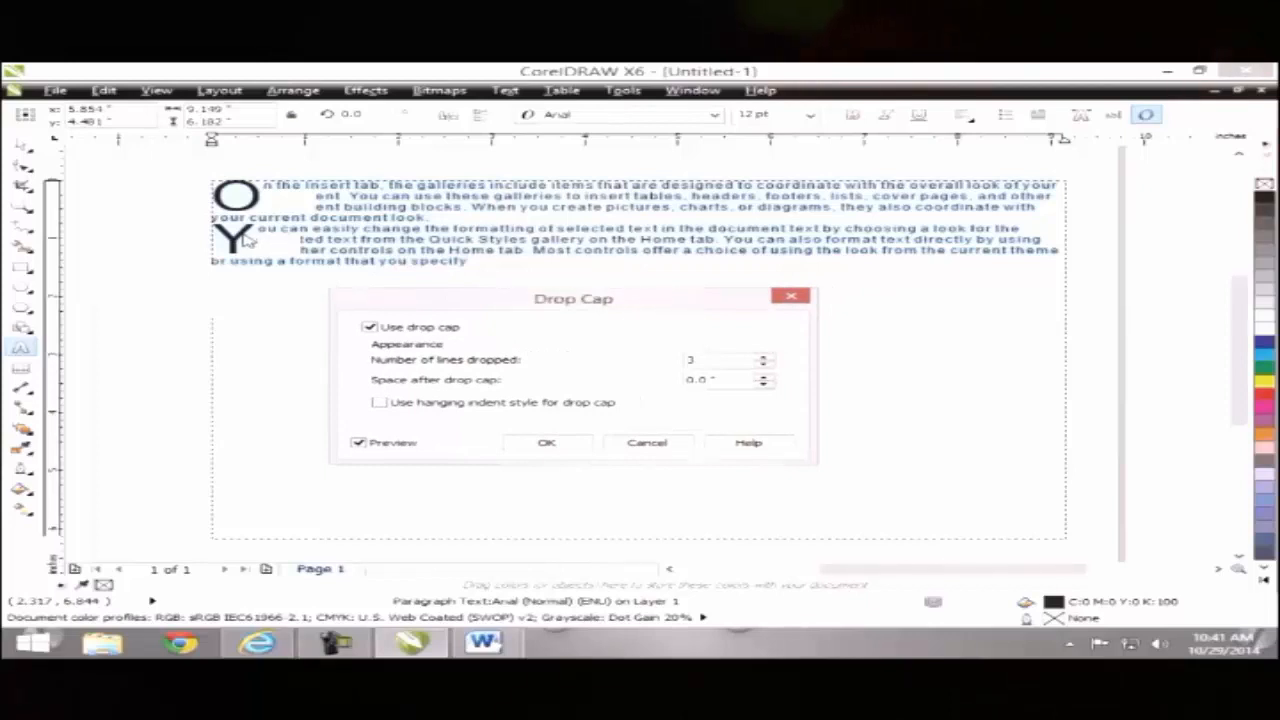
click(790, 296)
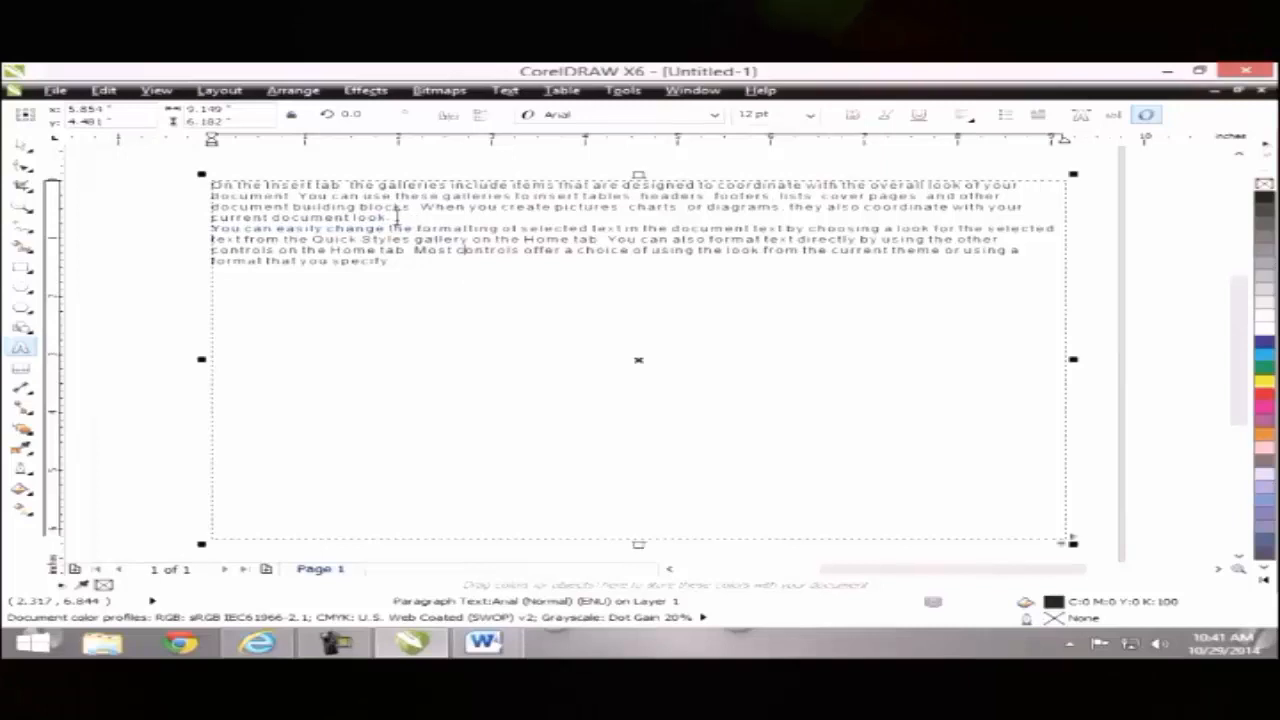
drag(397, 217, 214, 184)
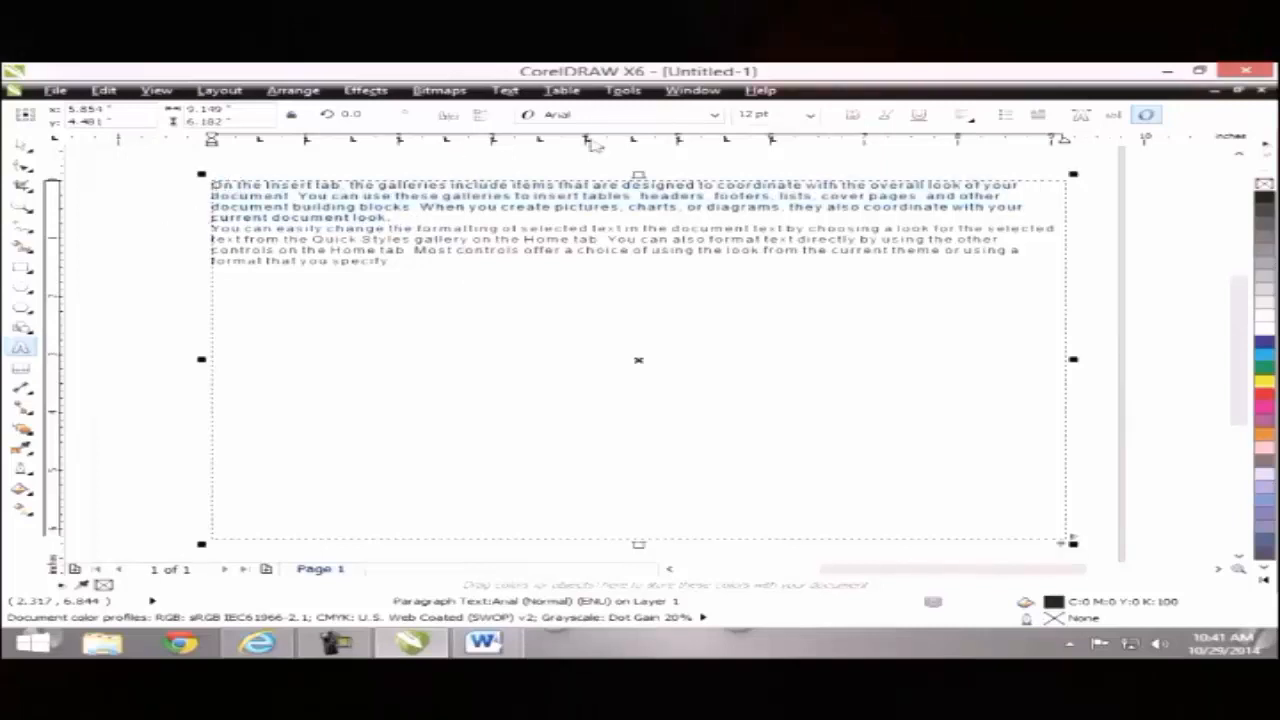
click(505, 90)
Step: Enable a drop cap 'O' on the first paragraph, dropped across 3 lines
click(556, 176)
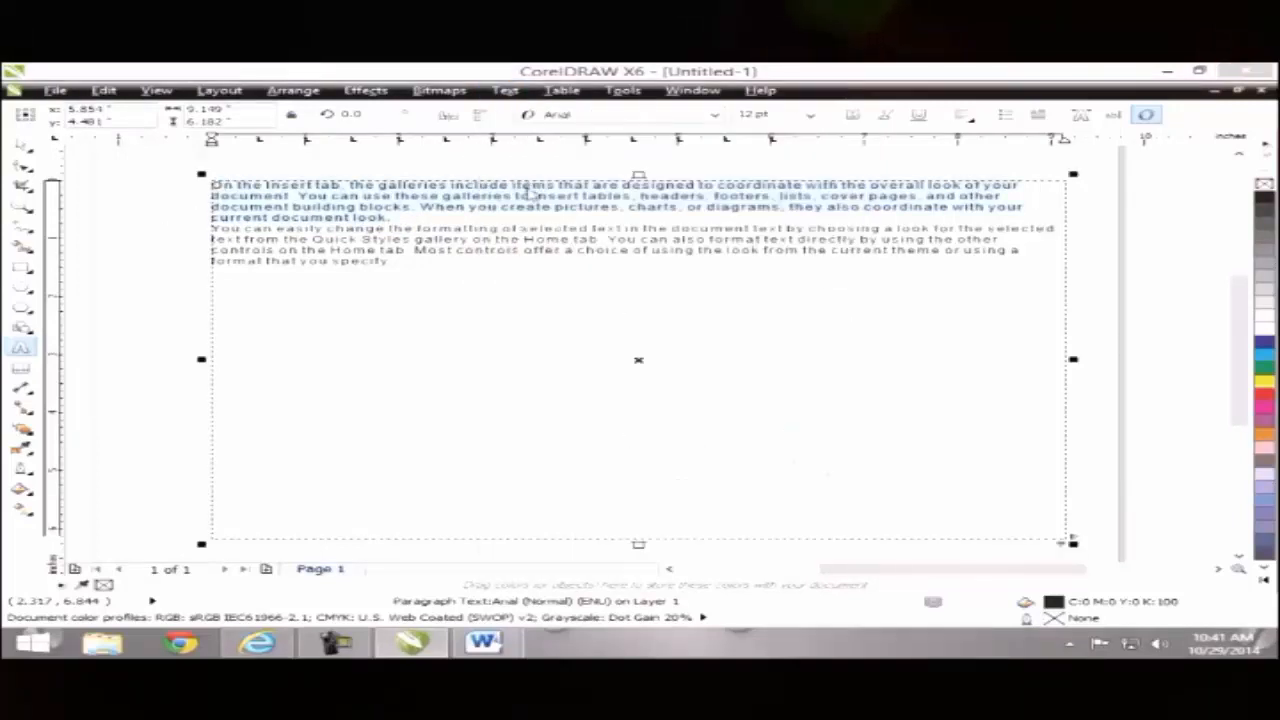
click(410, 328)
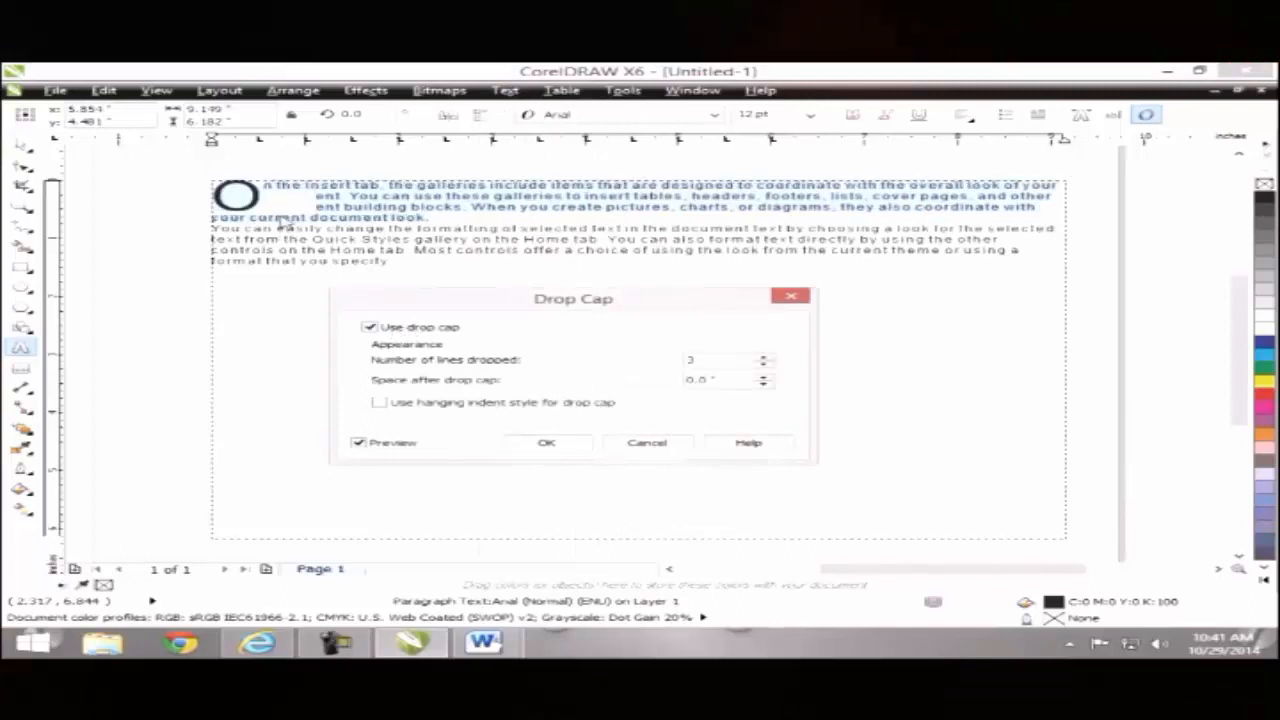
click(360, 444)
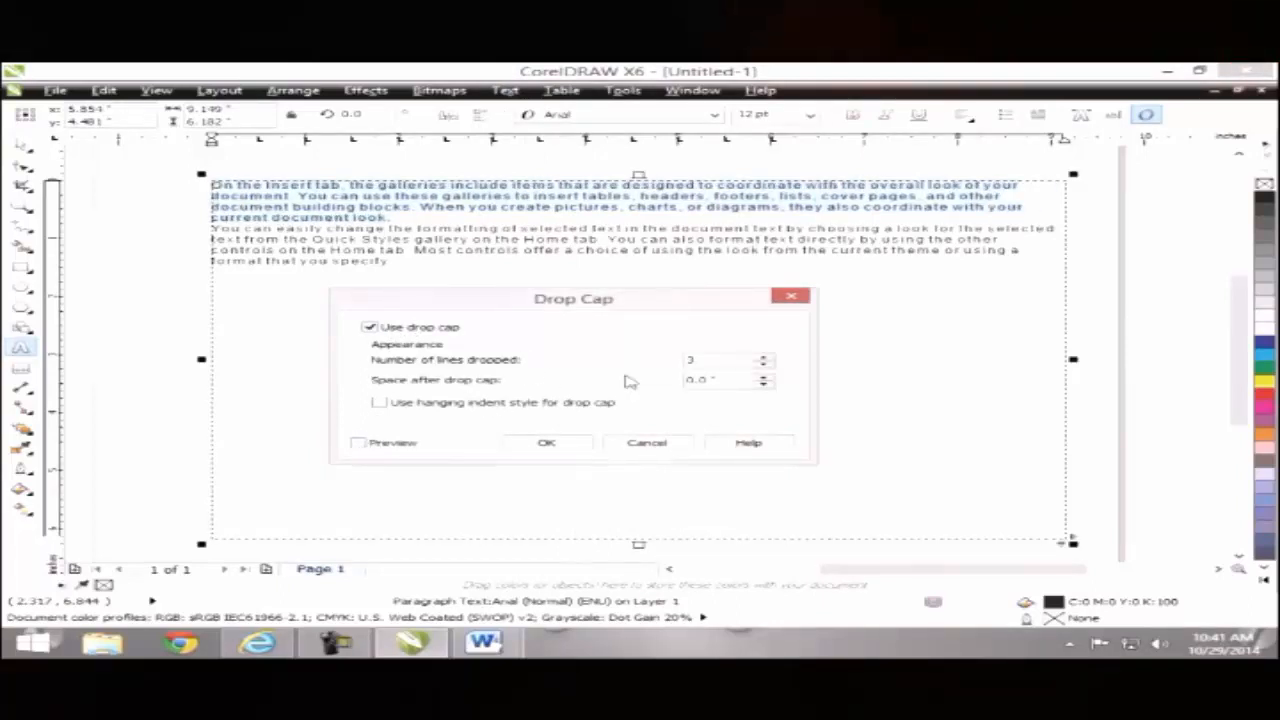
click(360, 444)
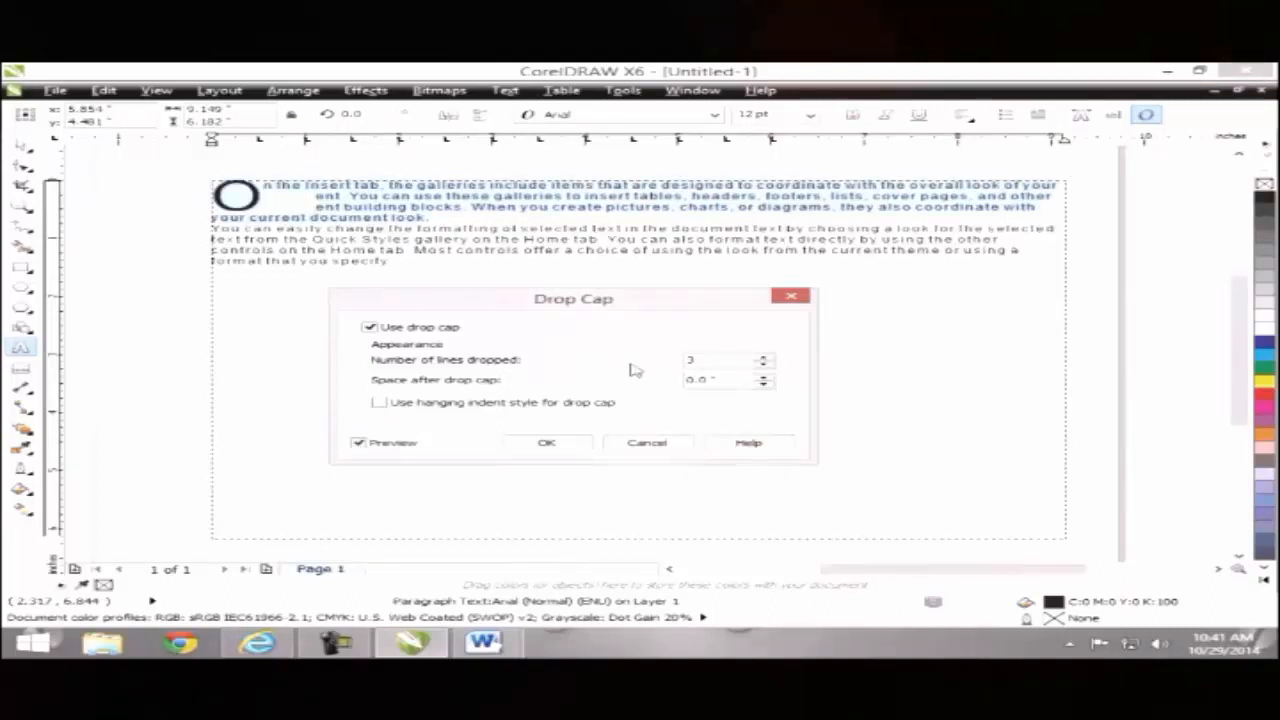
click(763, 356)
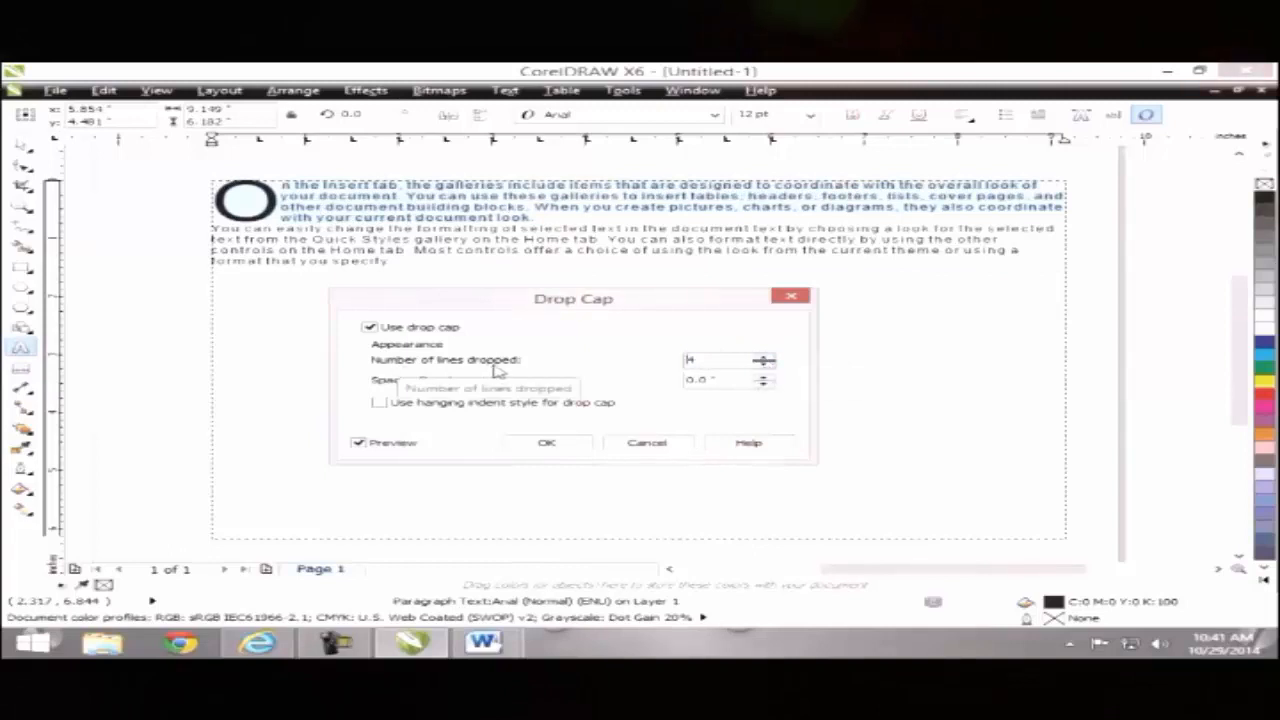
click(762, 366)
click(762, 366)
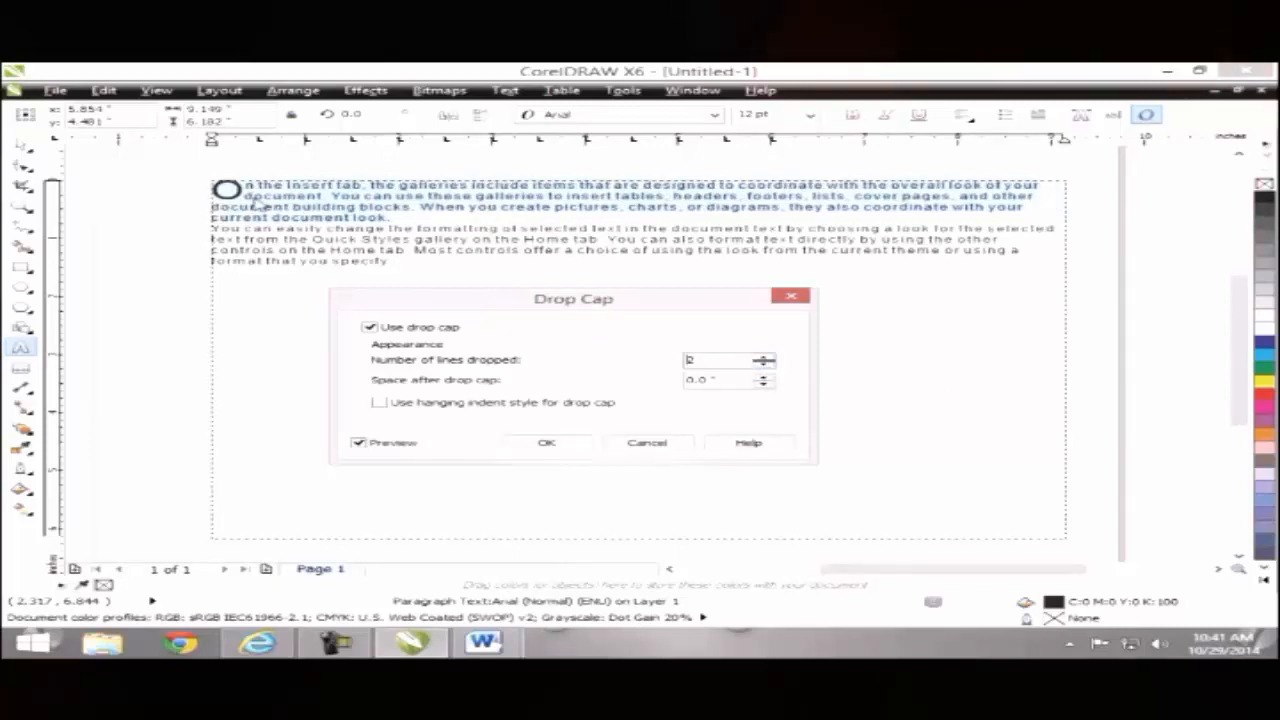
click(763, 356)
Step: Apply the drop cap with 0.1" space after it and hanging indent style
click(764, 377)
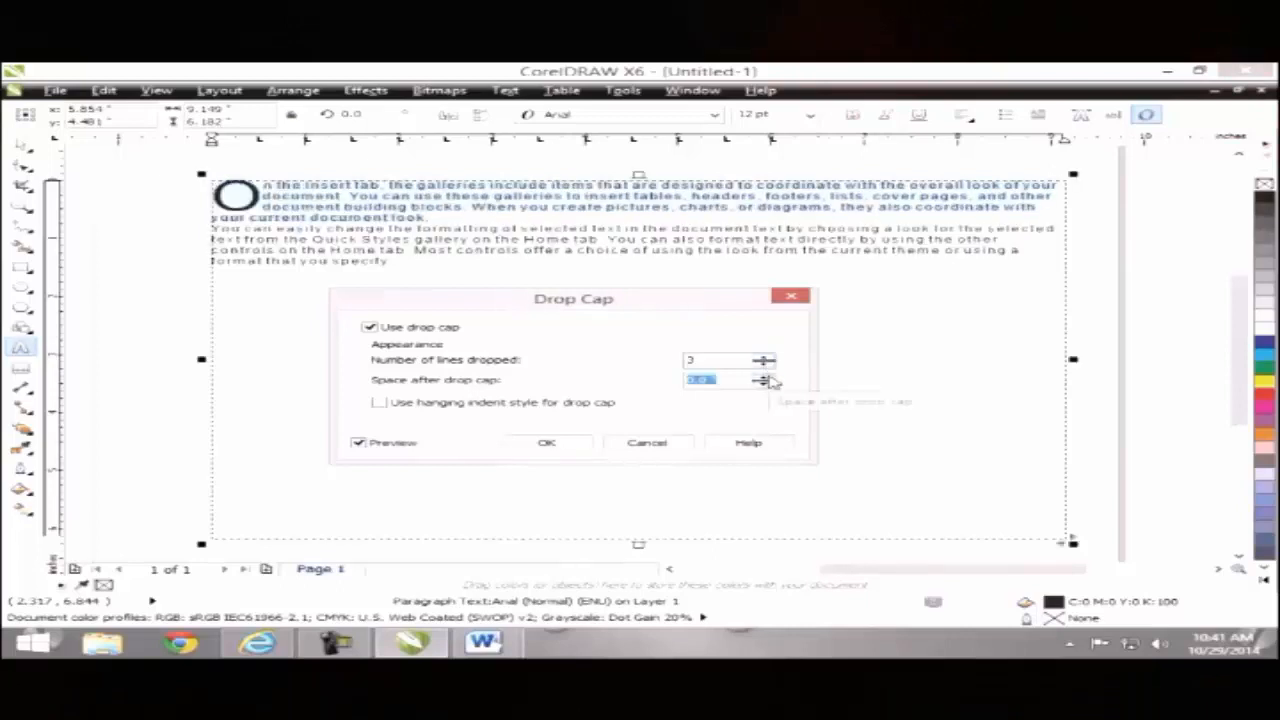
click(764, 377)
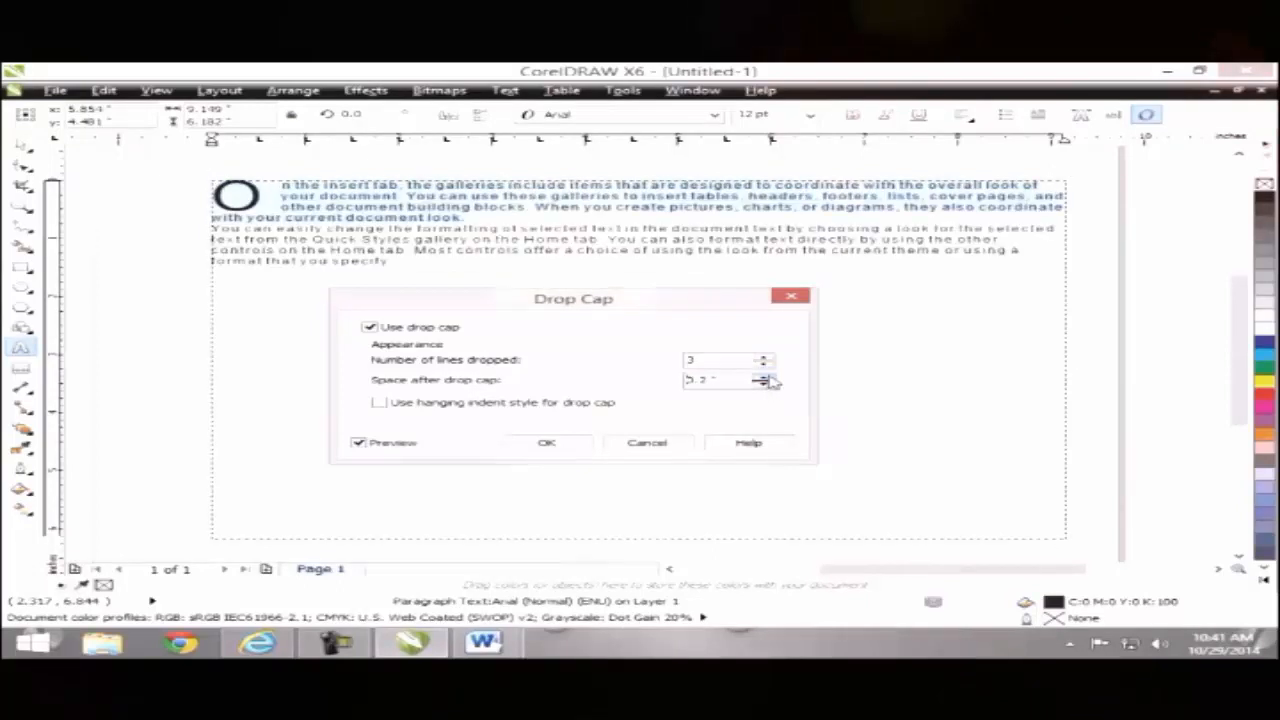
click(764, 377)
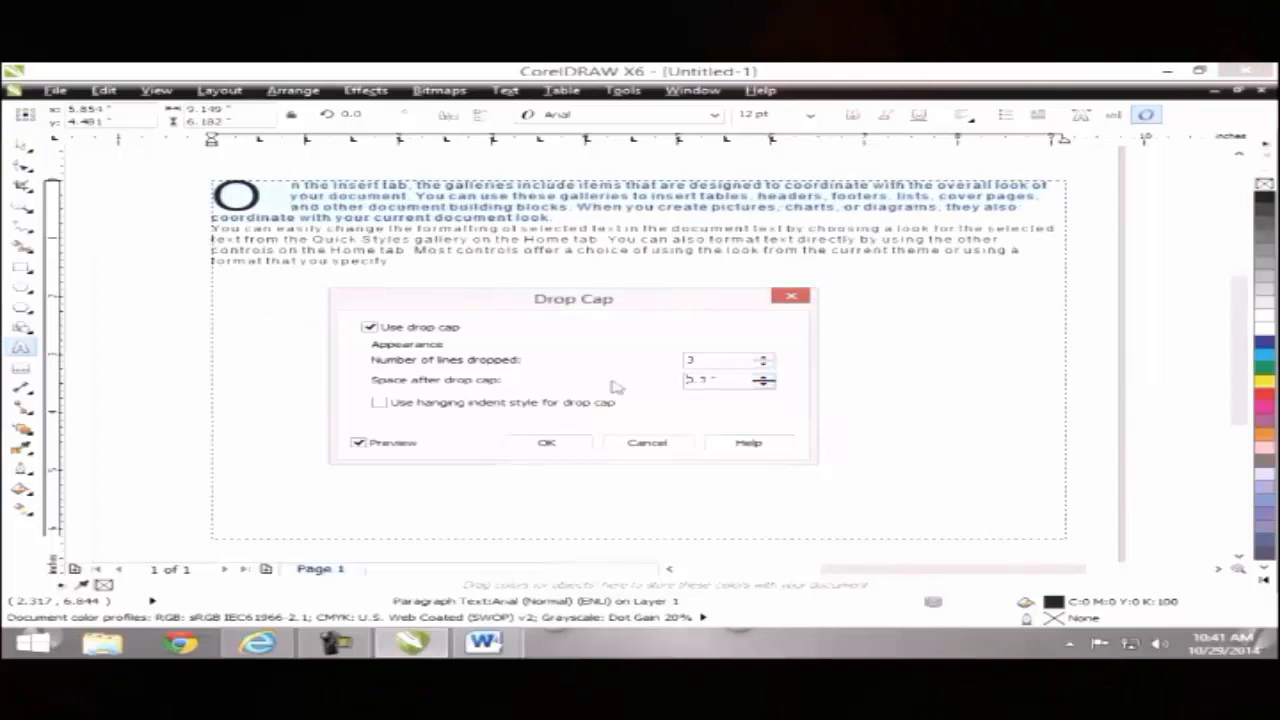
click(763, 384)
click(763, 384)
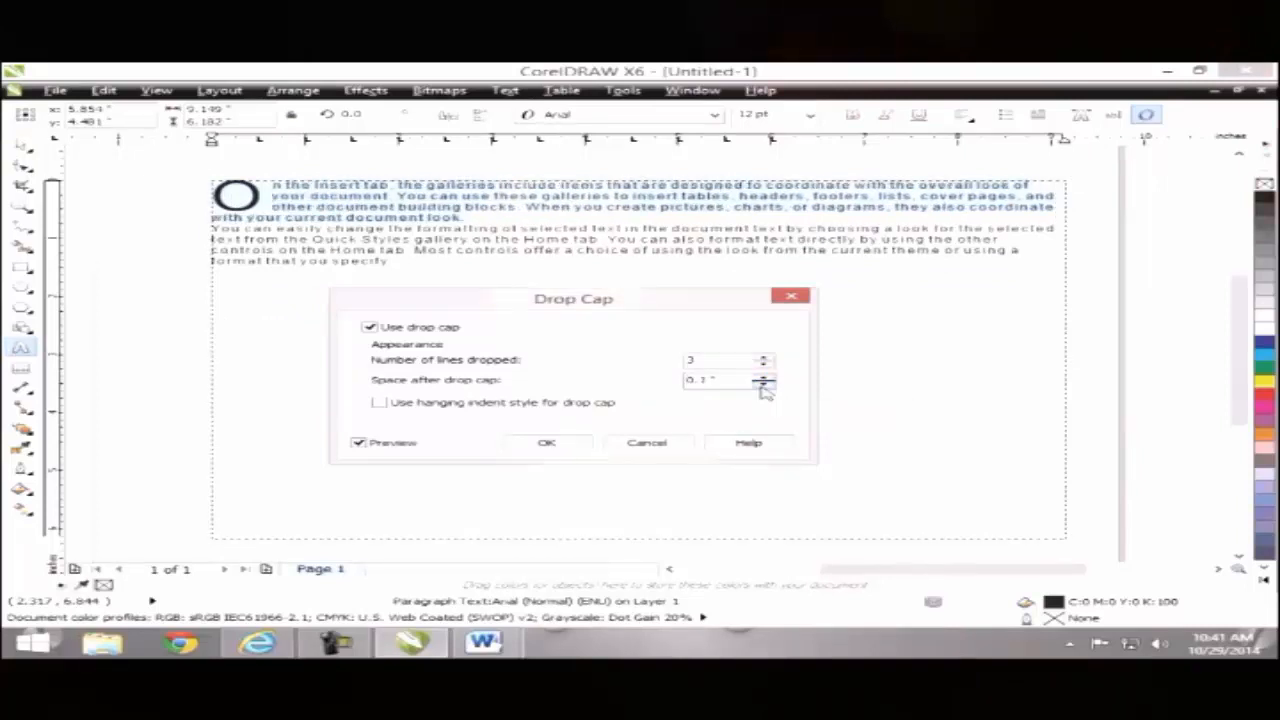
click(379, 402)
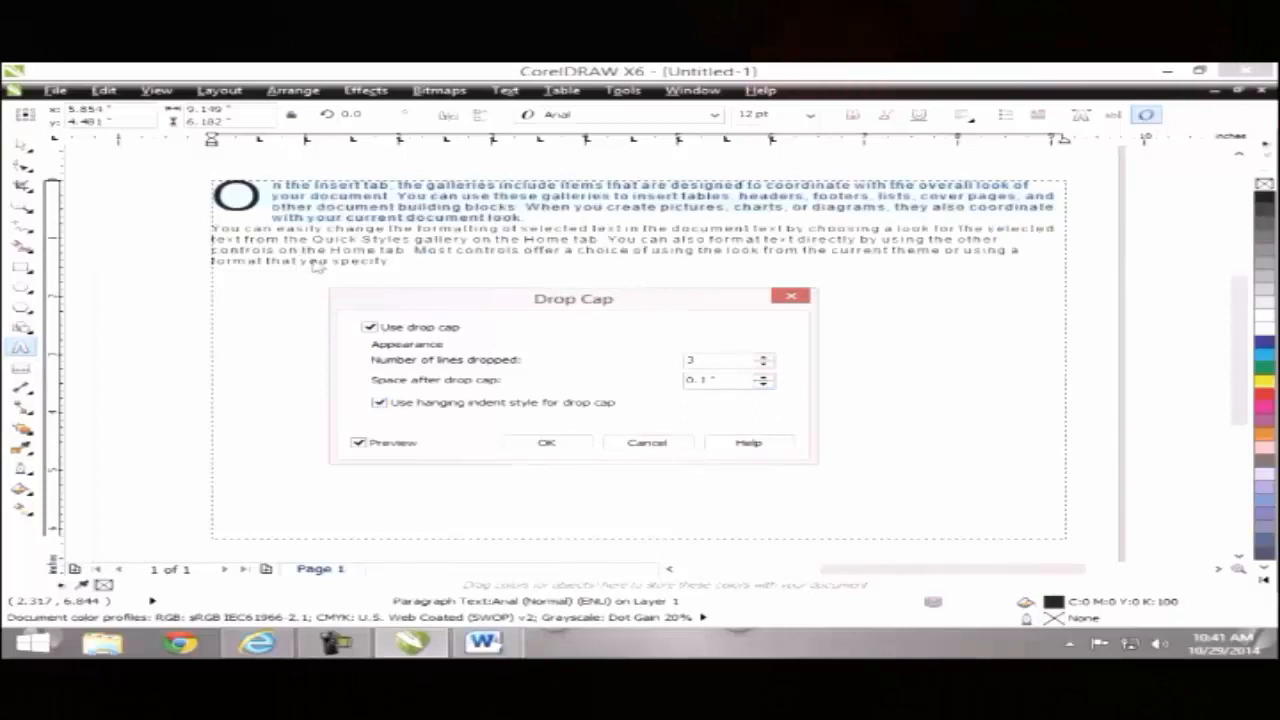
click(379, 402)
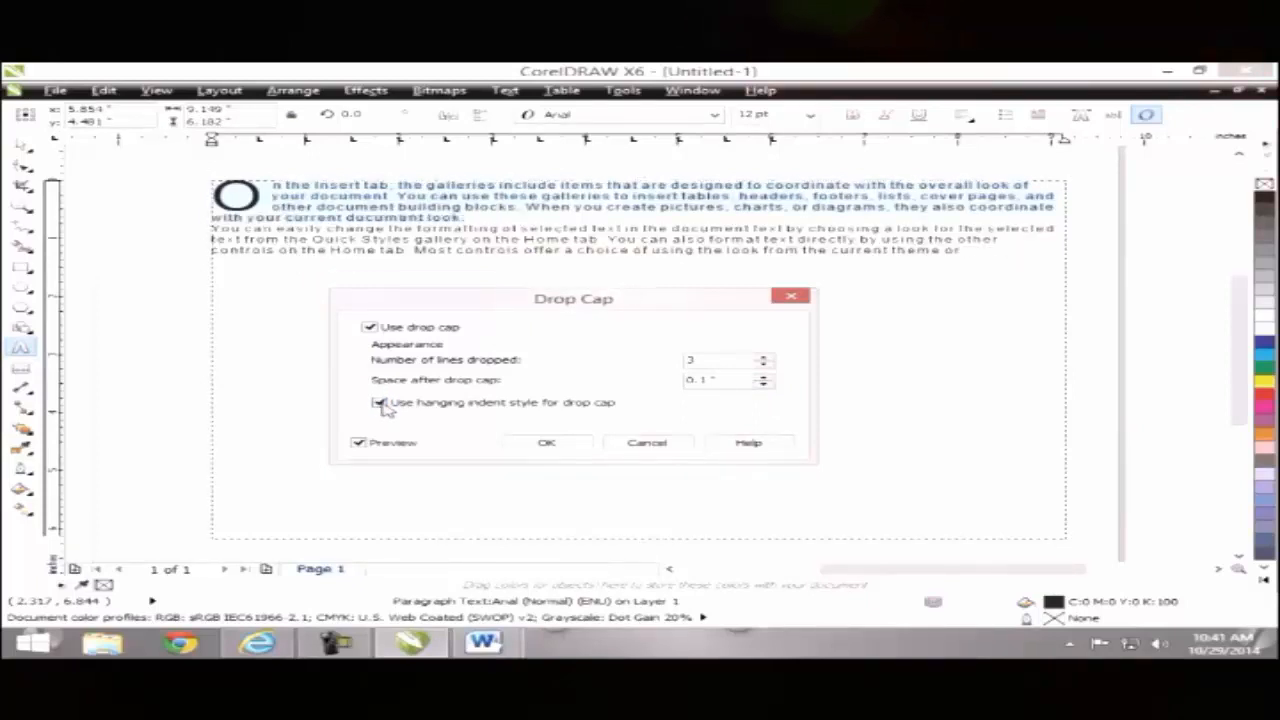
click(379, 402)
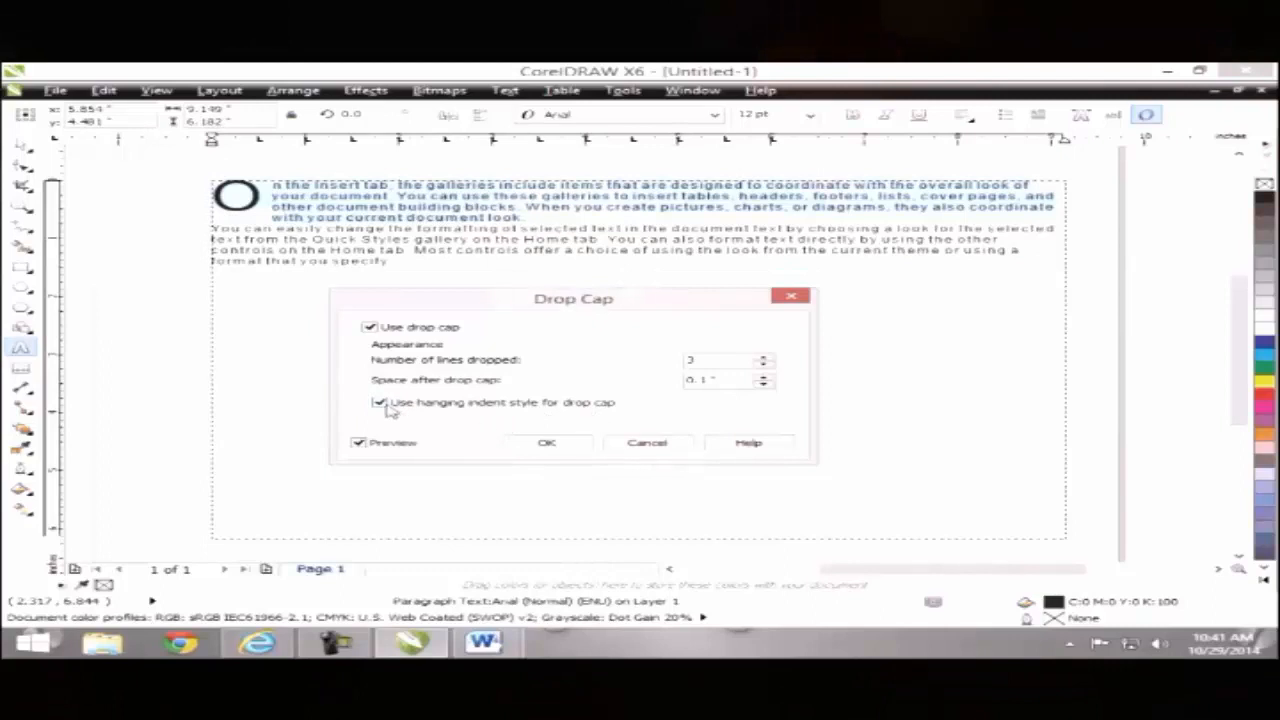
click(546, 443)
click(393, 286)
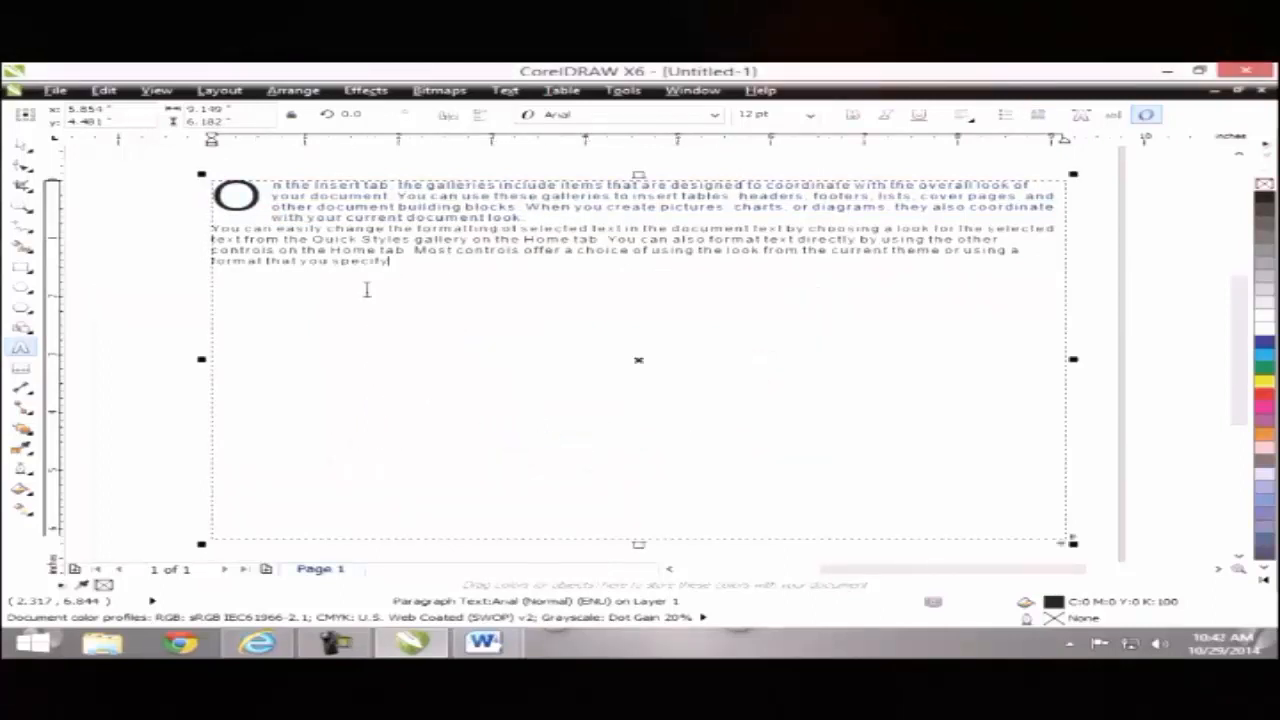
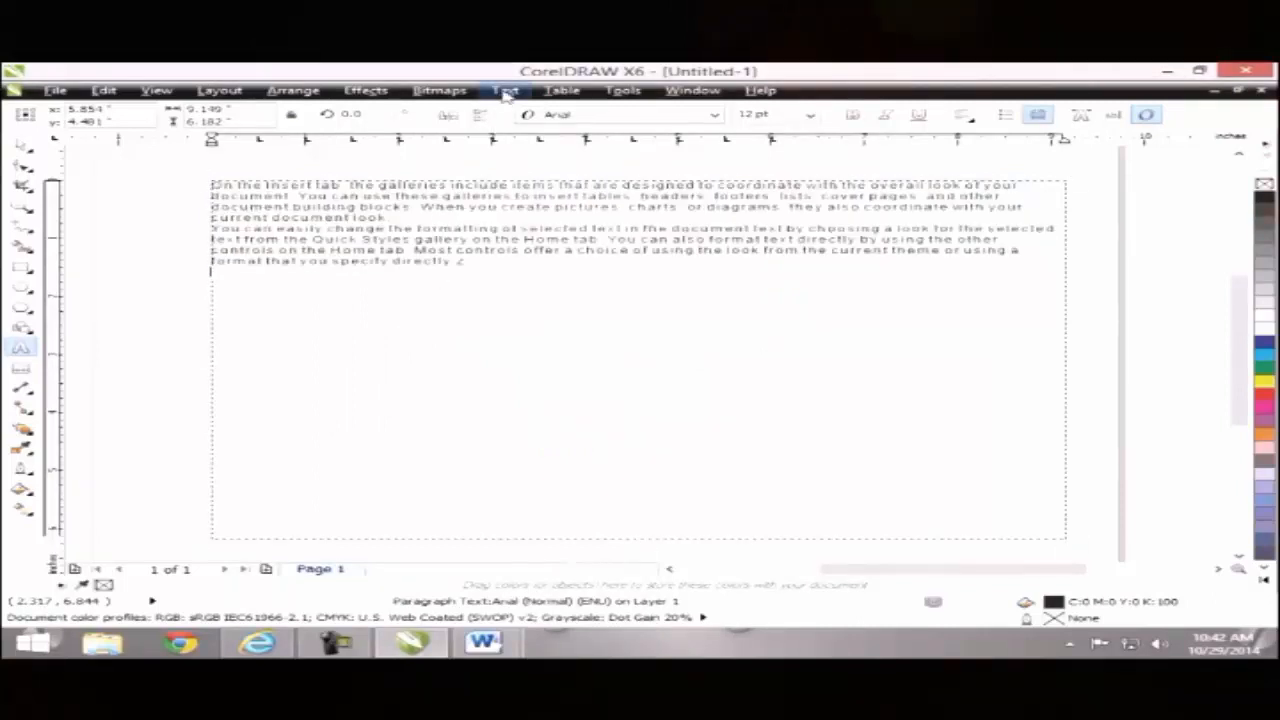
Step: Open the frame's two paragraphs in the Edit Text window via Text > Edit Text
click(505, 90)
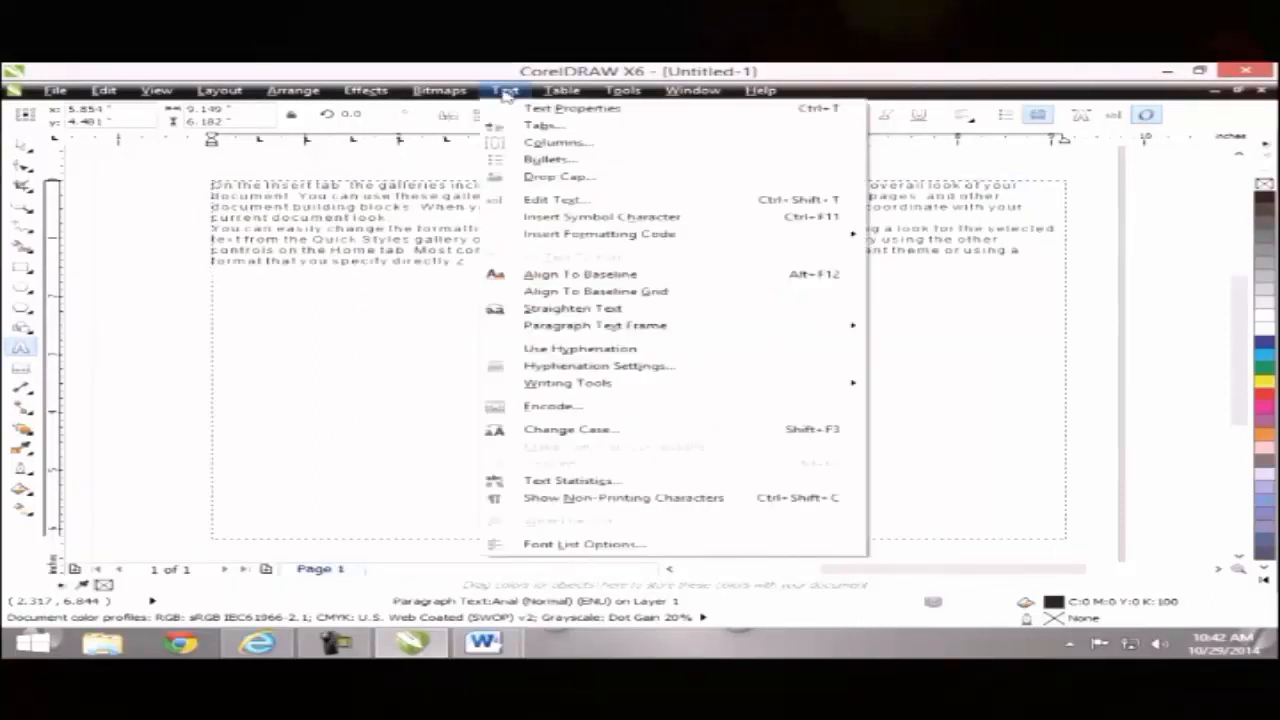
click(553, 200)
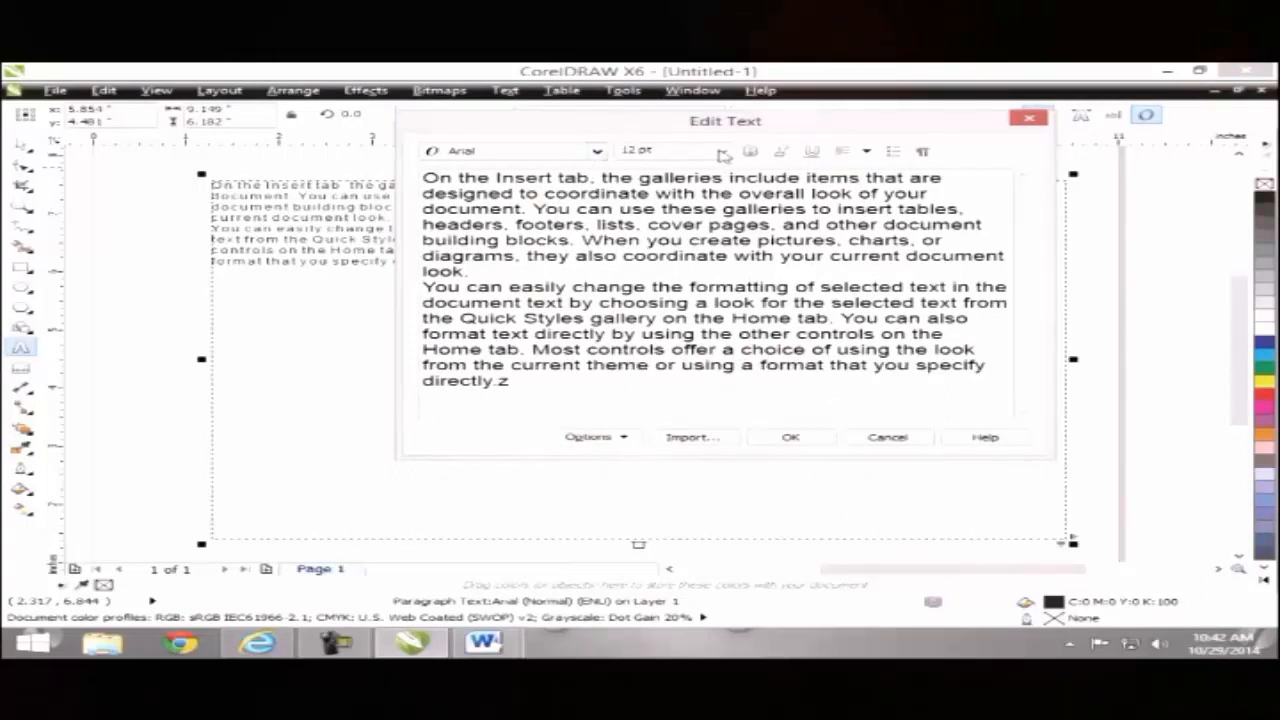
key(ctrl+shift+f)
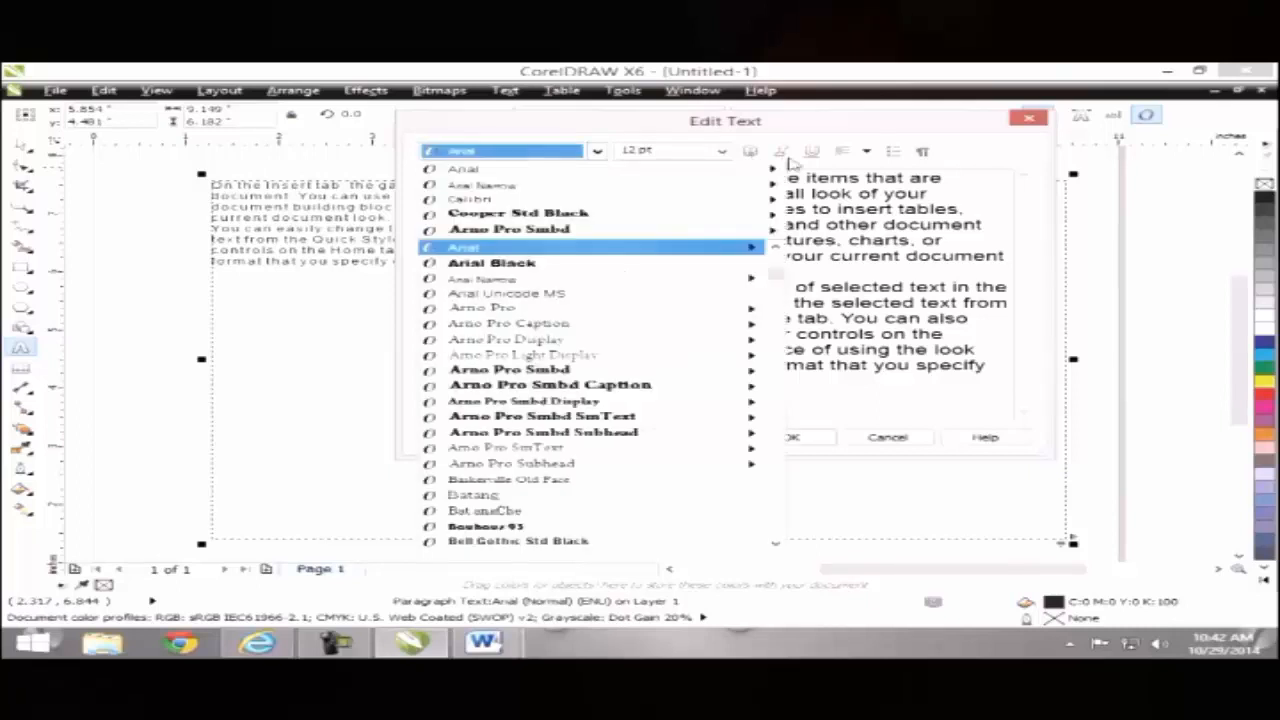
click(849, 167)
click(866, 152)
click(972, 152)
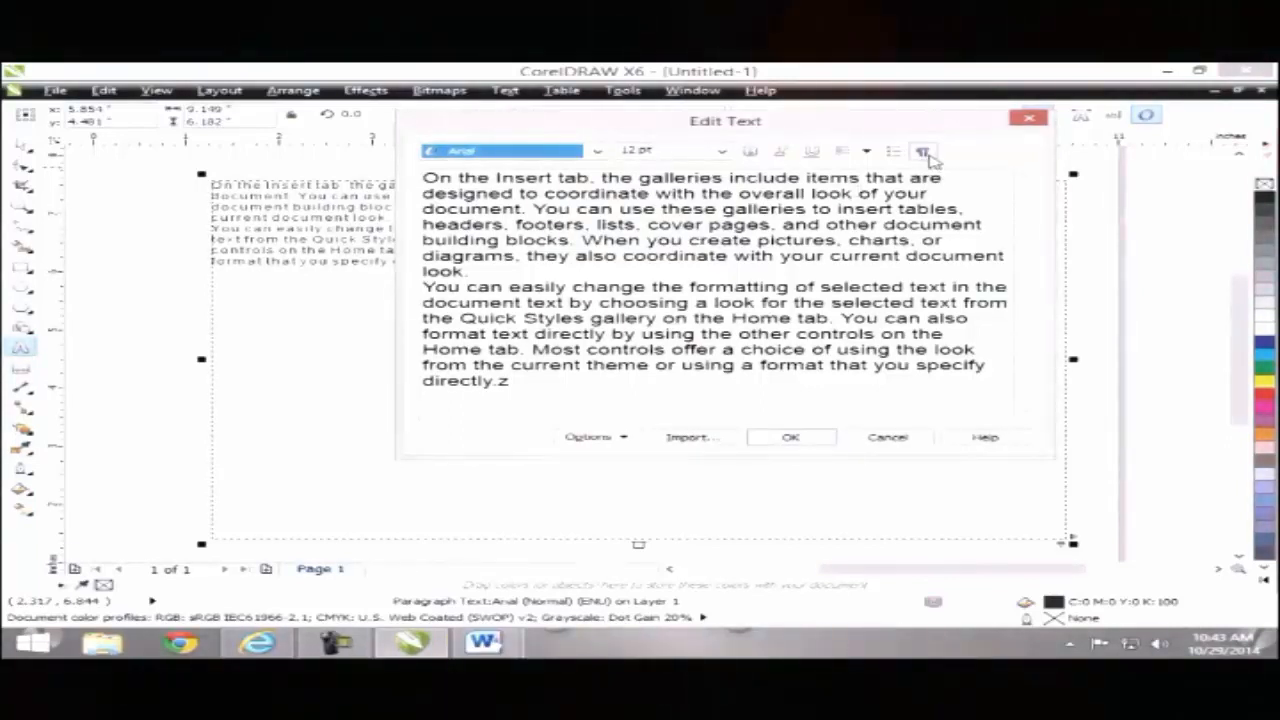
Step: Show non-printing characters, add one tab at the end of the text, and accept with OK
click(922, 152)
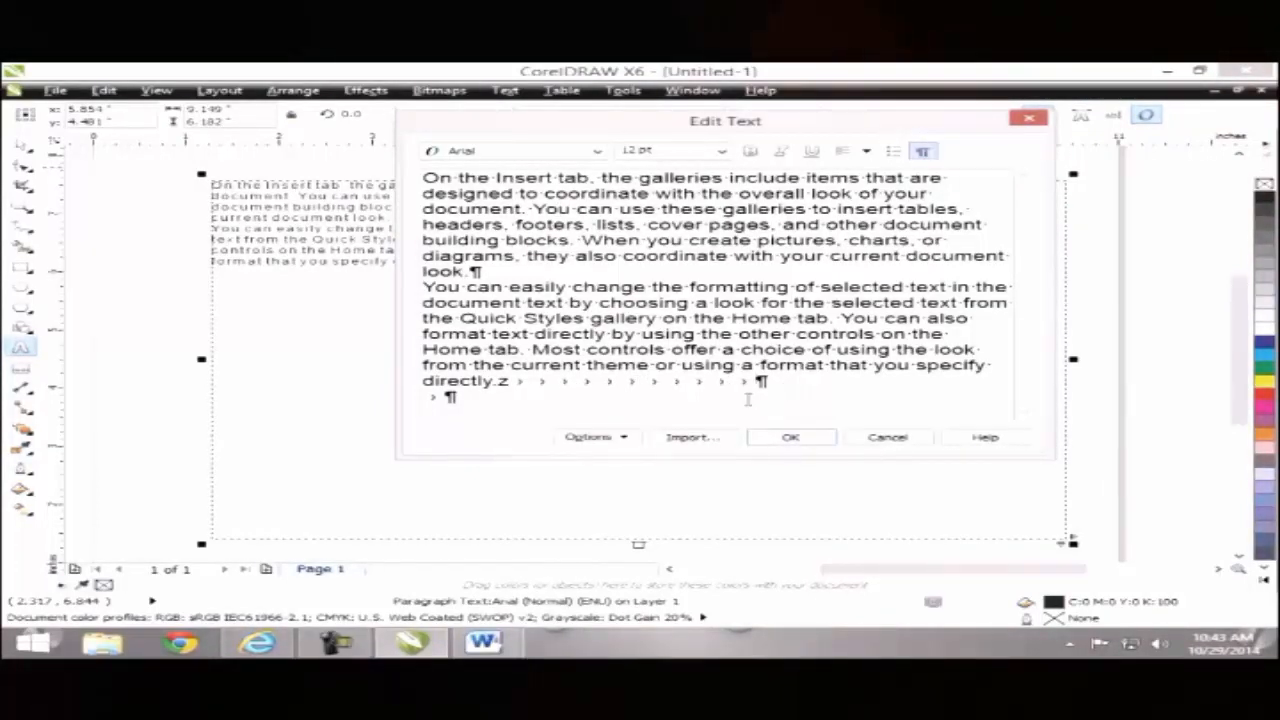
key(Tab)
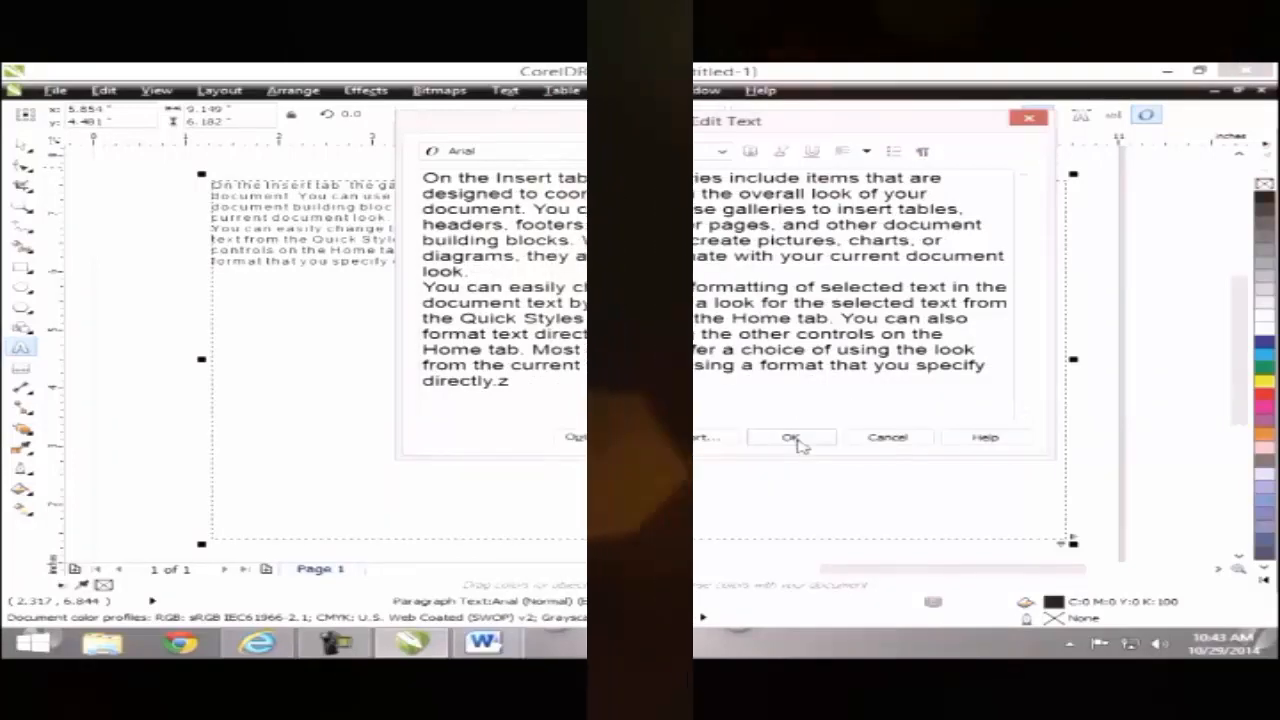
click(792, 438)
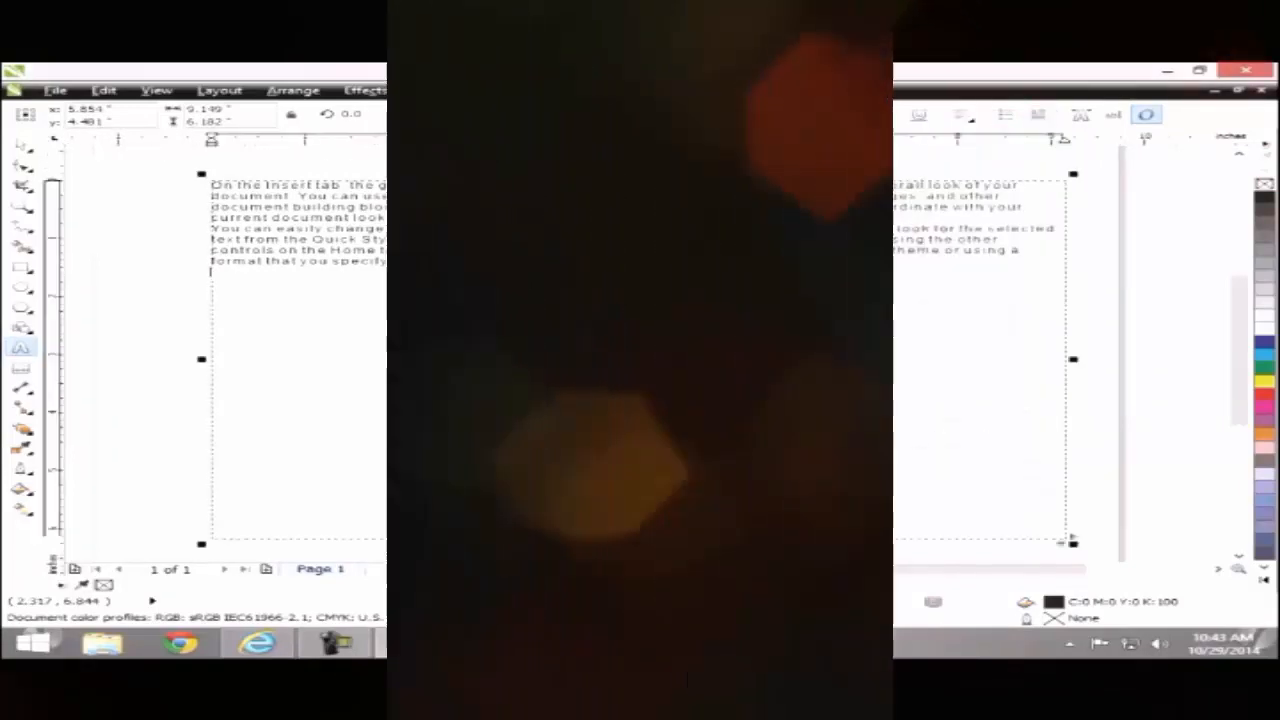